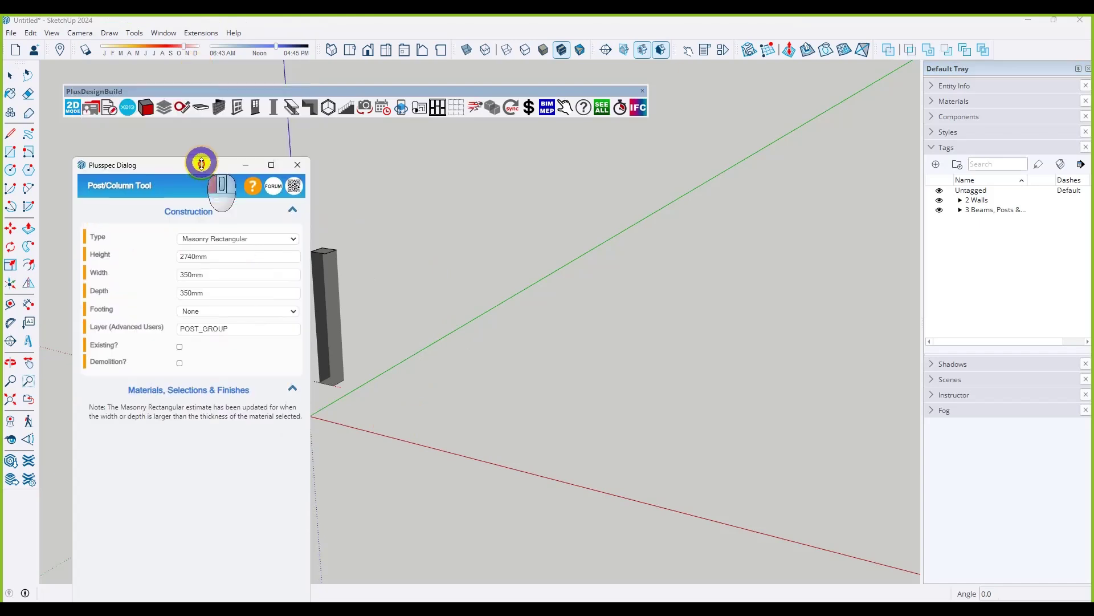
Place a rectangular masonry column, 2740 mm high and 350 by 350 mm, near the red axis beside the origin.
left_click(387, 421)
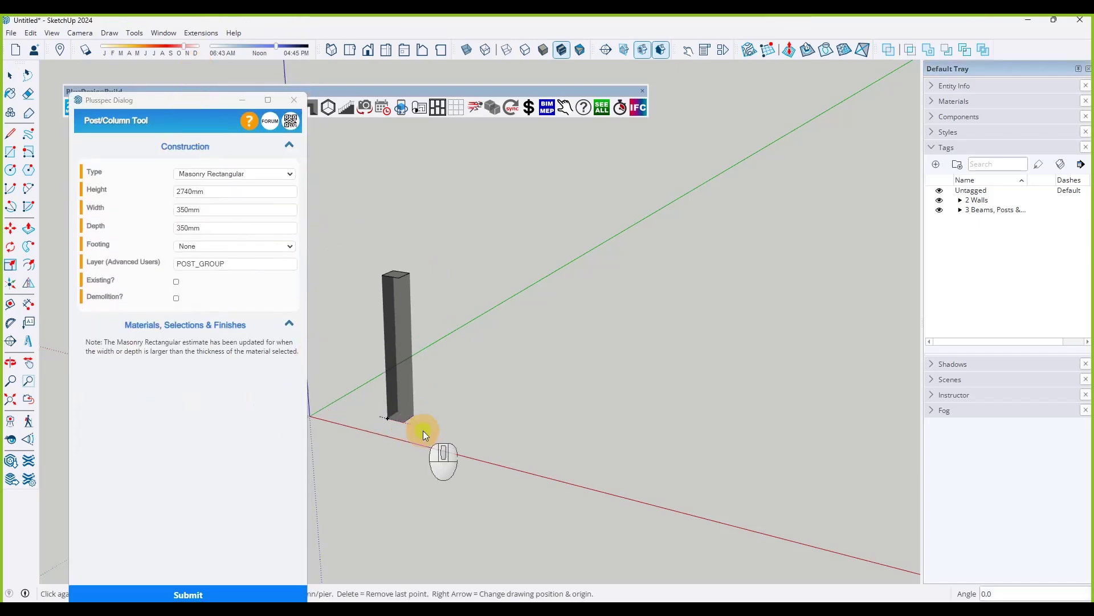
left_click(449, 427)
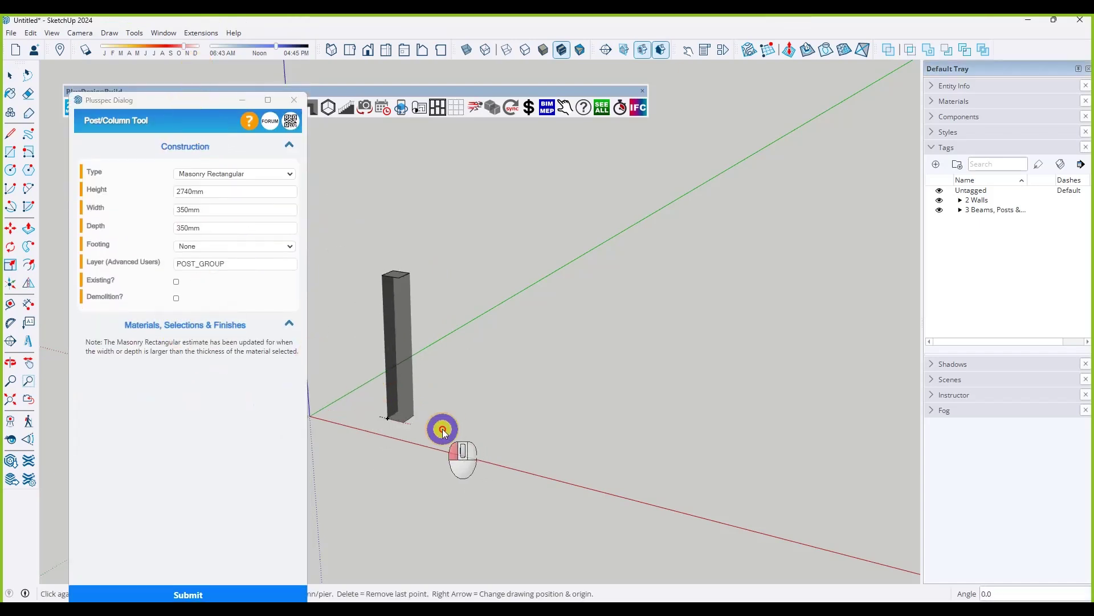
Configure the post tool for a timber post with a post support included and a round footing.
left_click(214, 172)
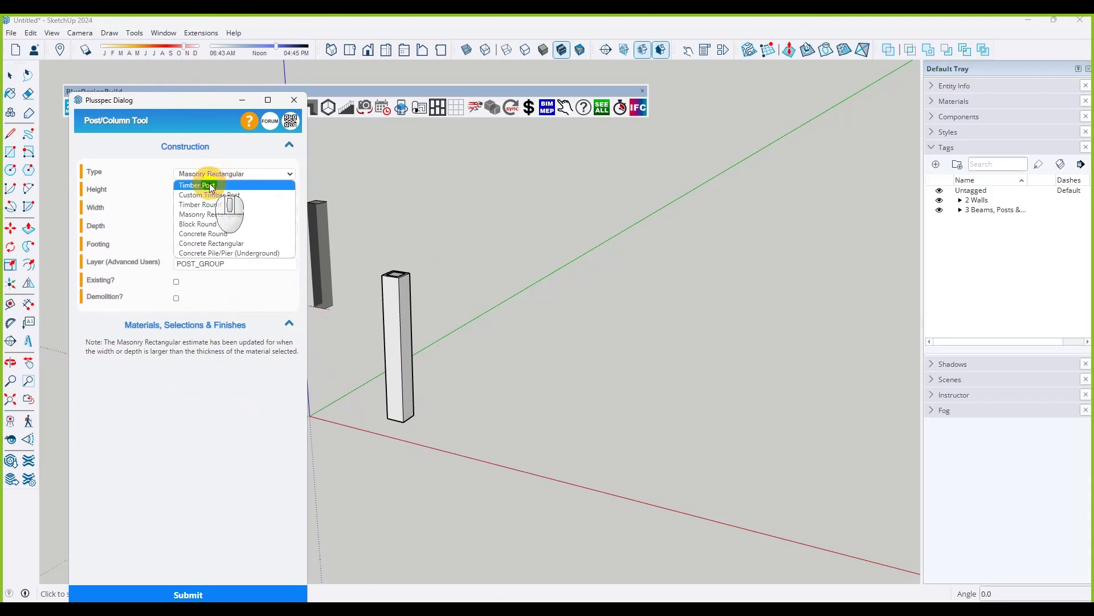
left_click(197, 185)
left_click(171, 226)
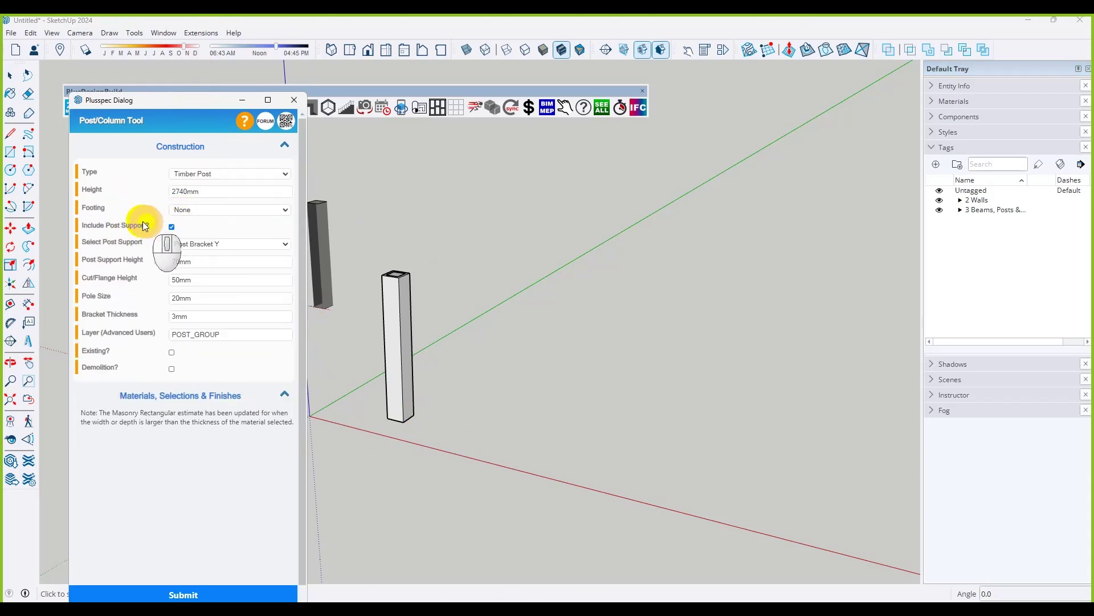
scroll(144, 229, "down", 1)
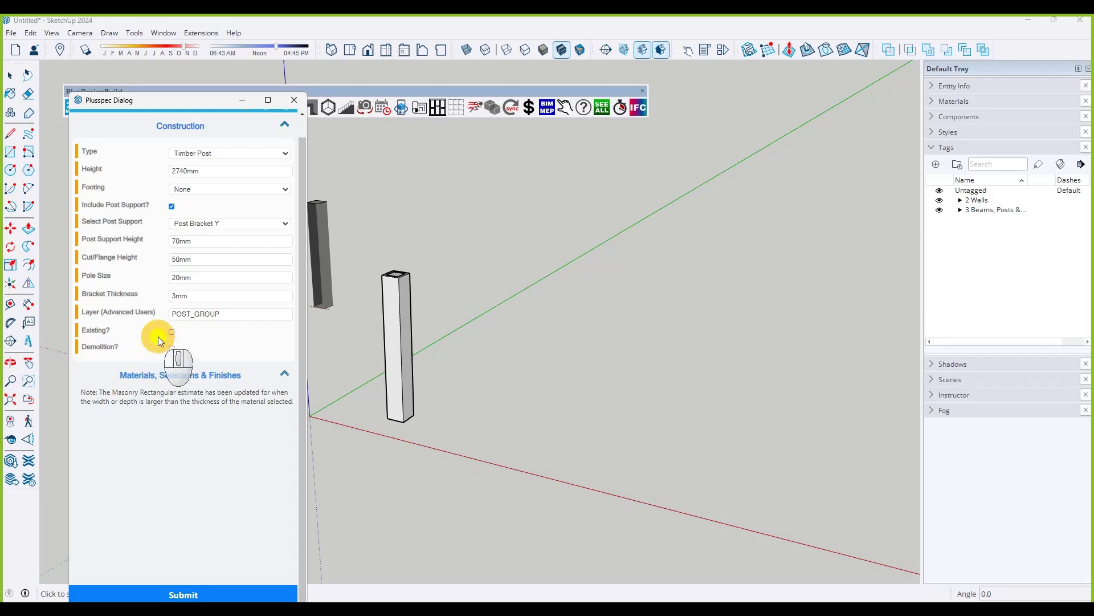
left_click(202, 191)
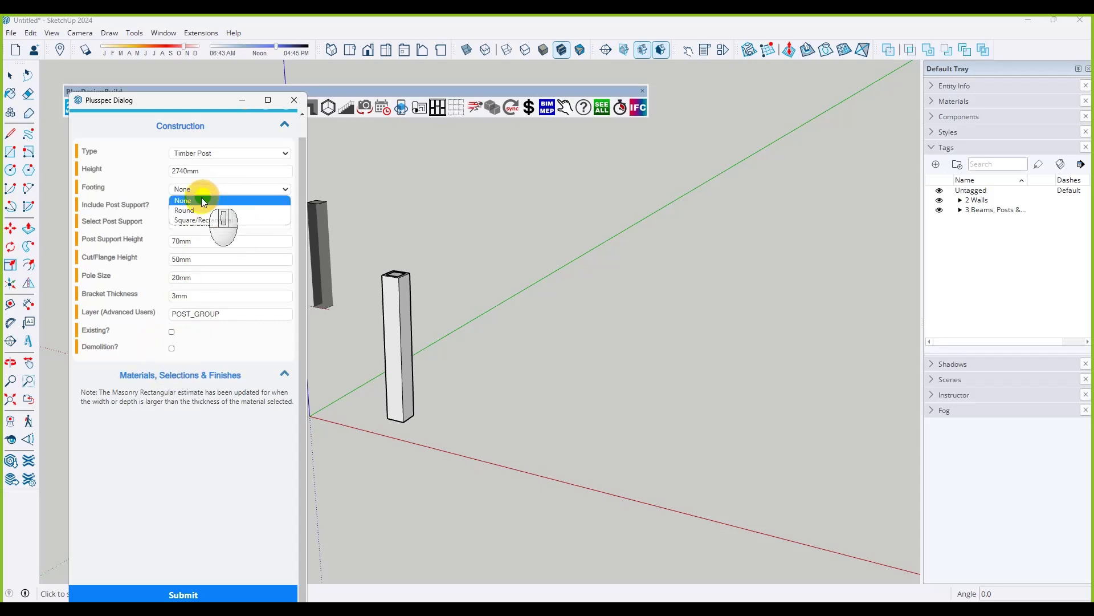
left_click(192, 210)
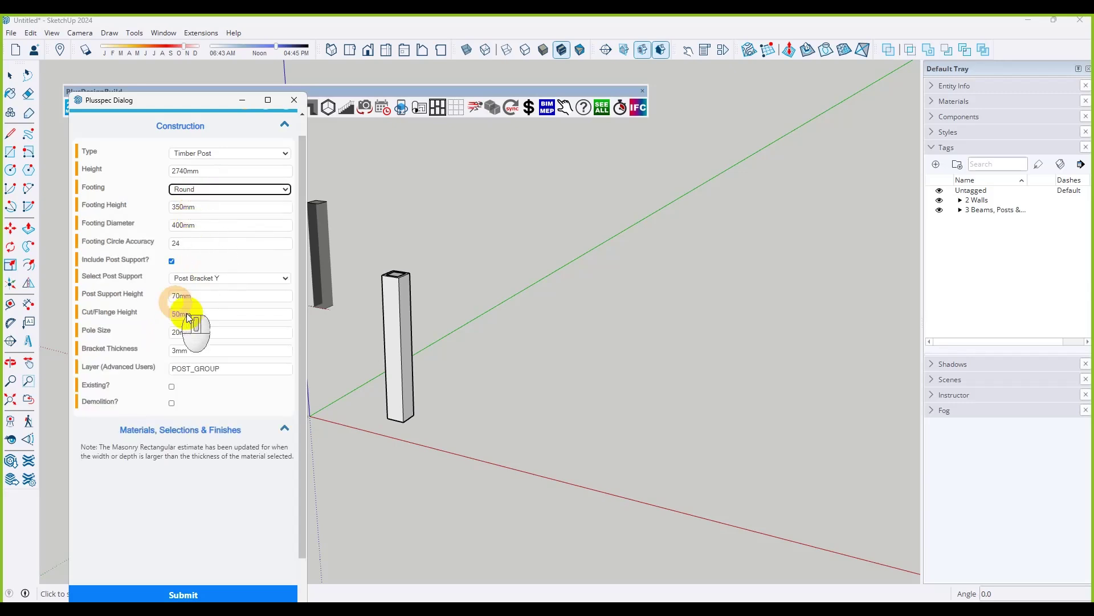
Place the timber post with its footing beside the masonry column, along the red axis.
left_click(466, 431)
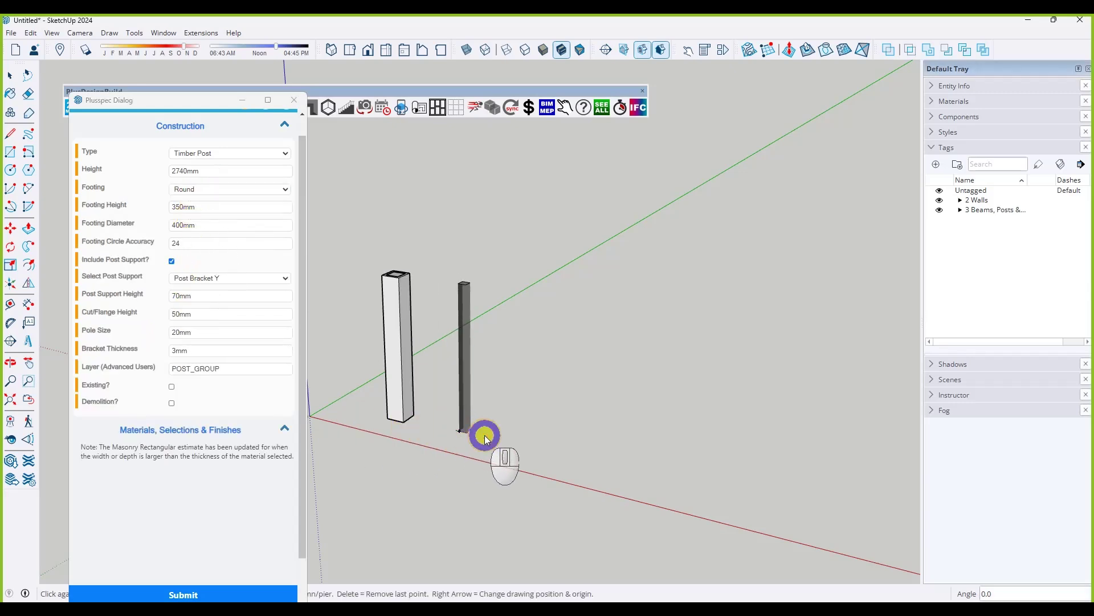
left_click(484, 436)
key("space")
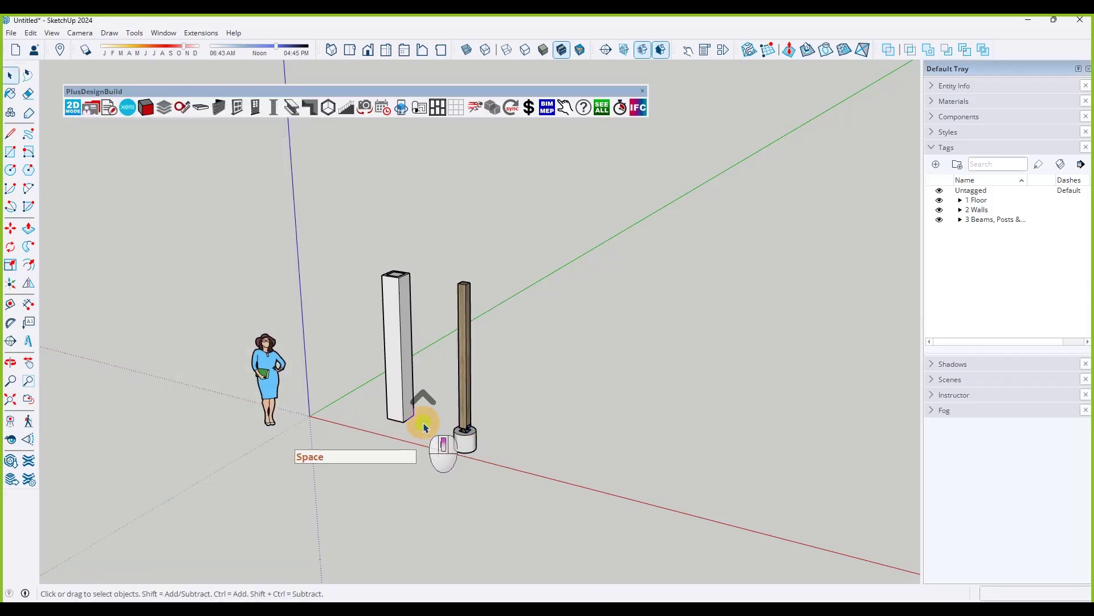
scroll(424, 428, "up", 3)
middle_click_drag(416, 420, 428, 394)
scroll(428, 393, "down", 1)
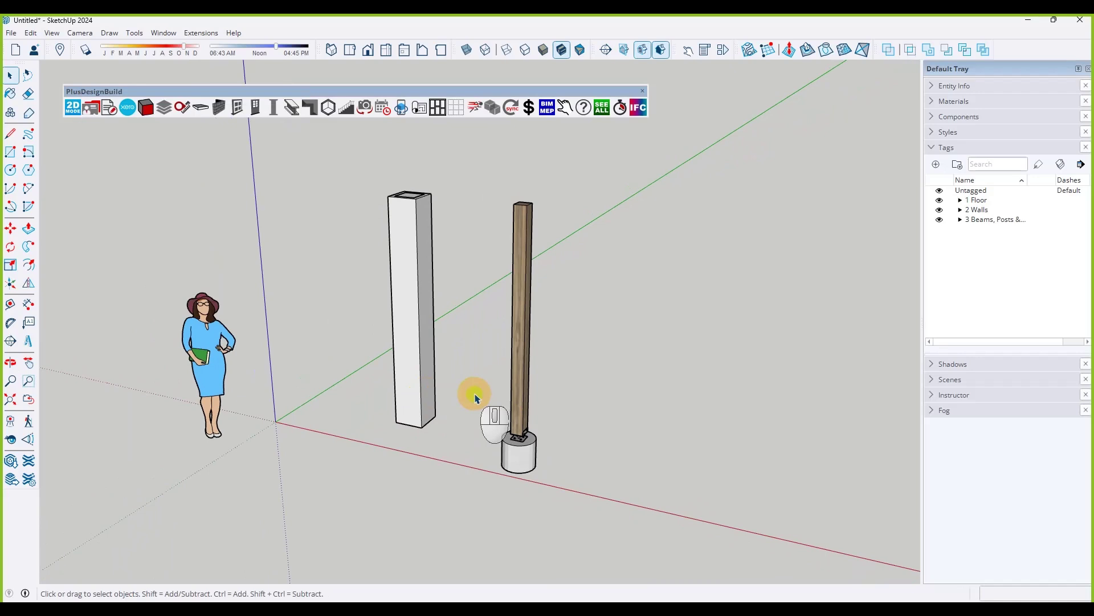
left_click(501, 393)
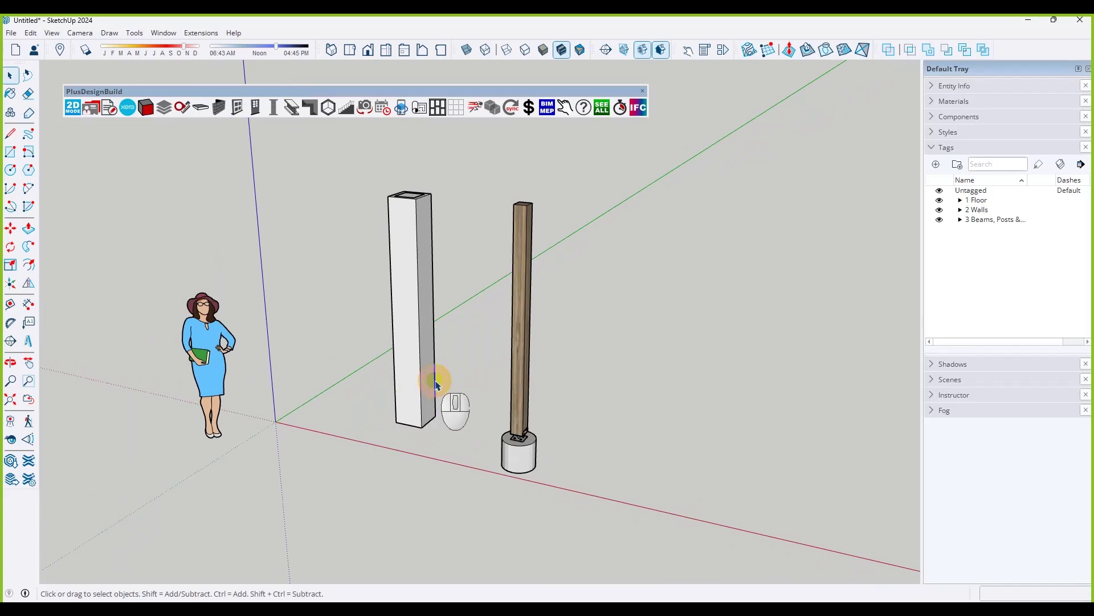
Generate the general takeoff report for the entire model and position its window beside the posts.
middle_click_drag(457, 391, 727, 383, "shift")
left_click(110, 108)
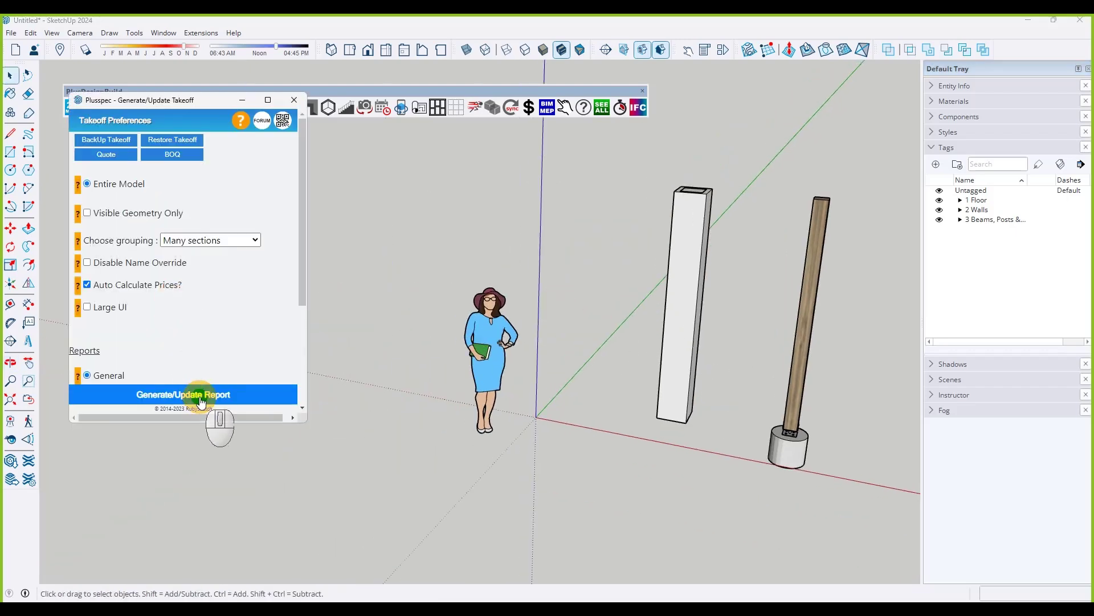
left_click(199, 397)
left_click_drag(311, 100, 310, 139)
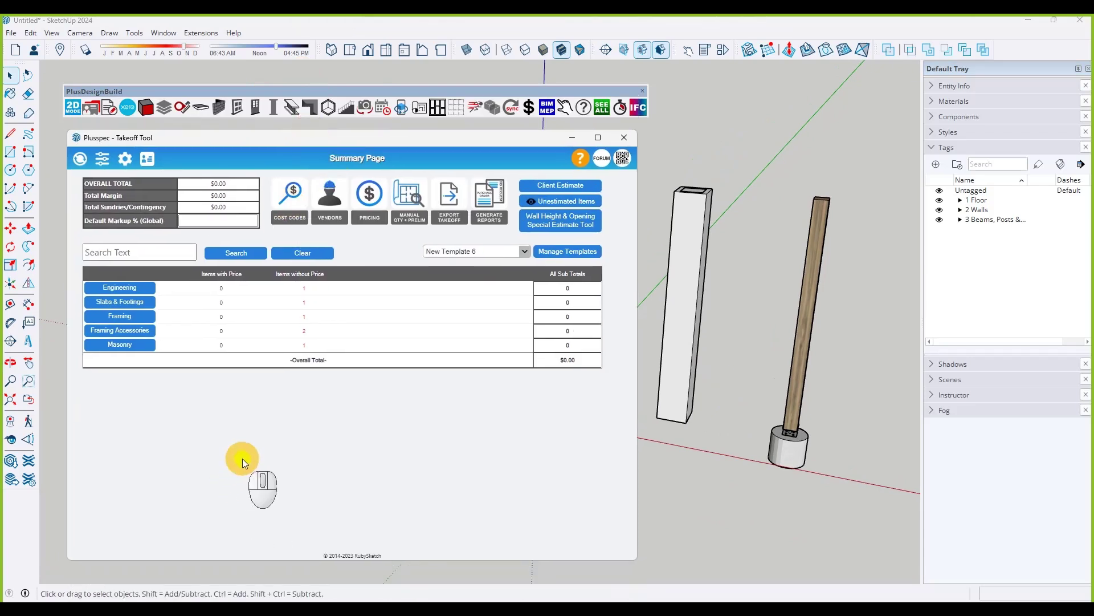
left_click(257, 142)
left_click_drag(257, 143, 249, 142)
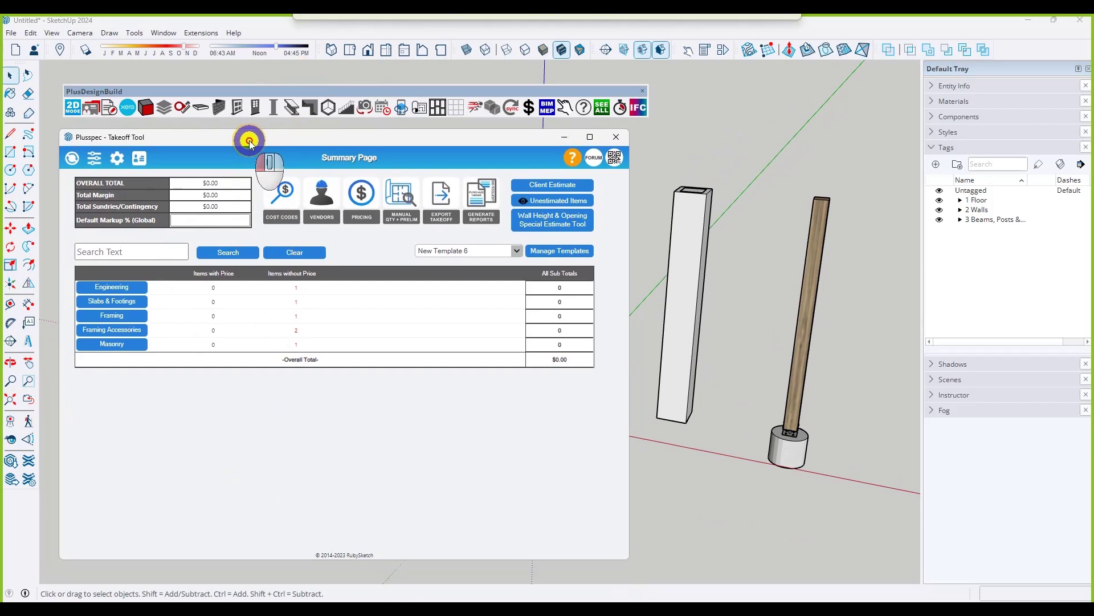
Open the POST_GROUP page within the Framing section of the takeoff and expand the labour items not linked.
left_click(116, 315)
left_click(260, 333)
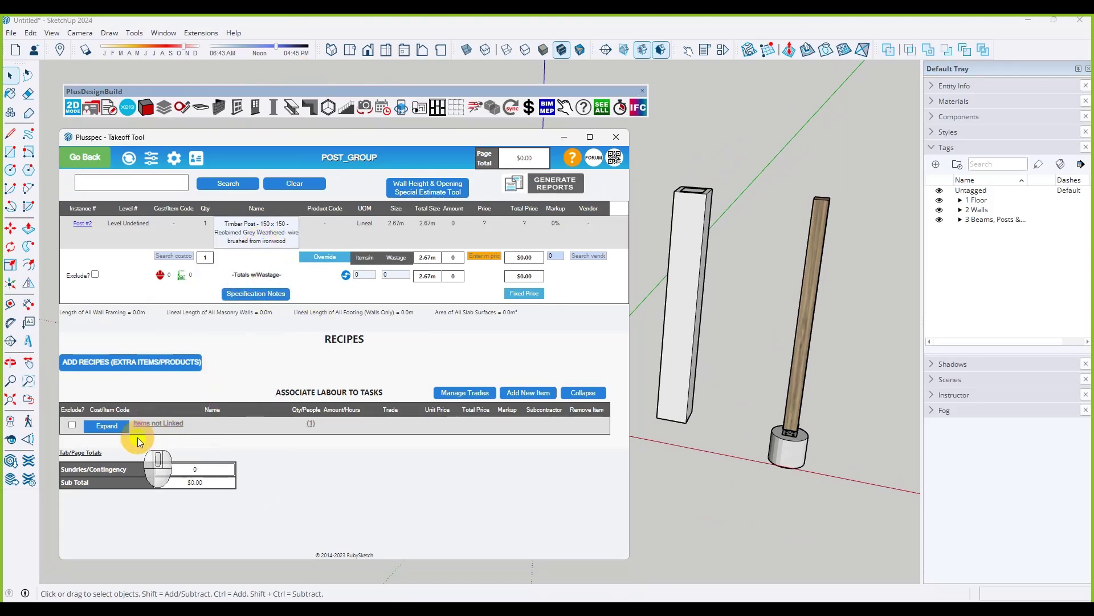
left_click(120, 432)
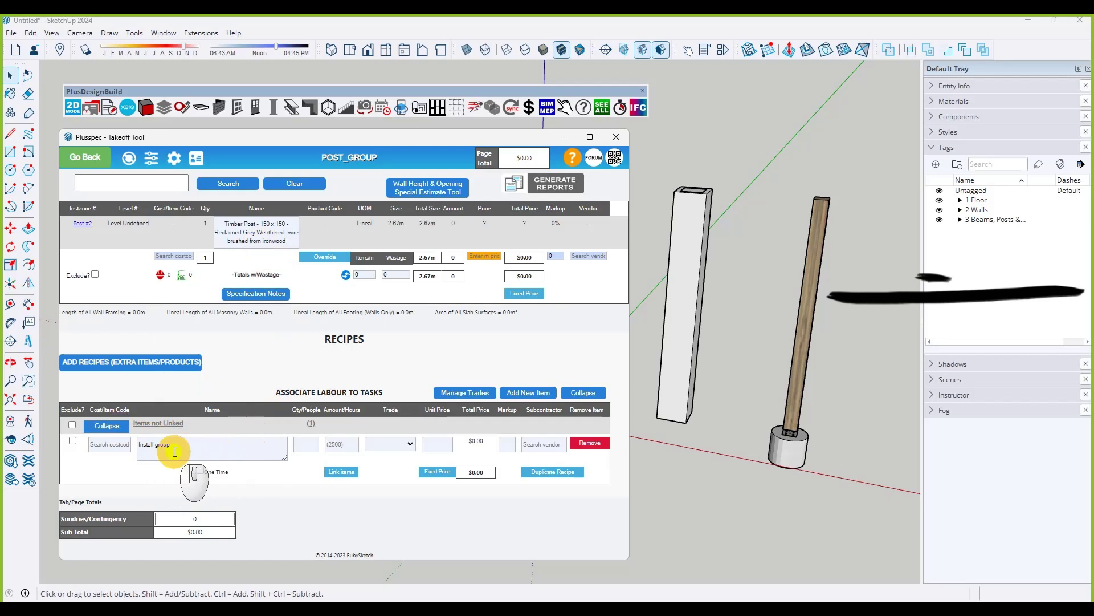
Mark the "Install group" labour task as one time and append "(dig hole, install concrete, bag, go to hardware)" to its name.
left_click(200, 471)
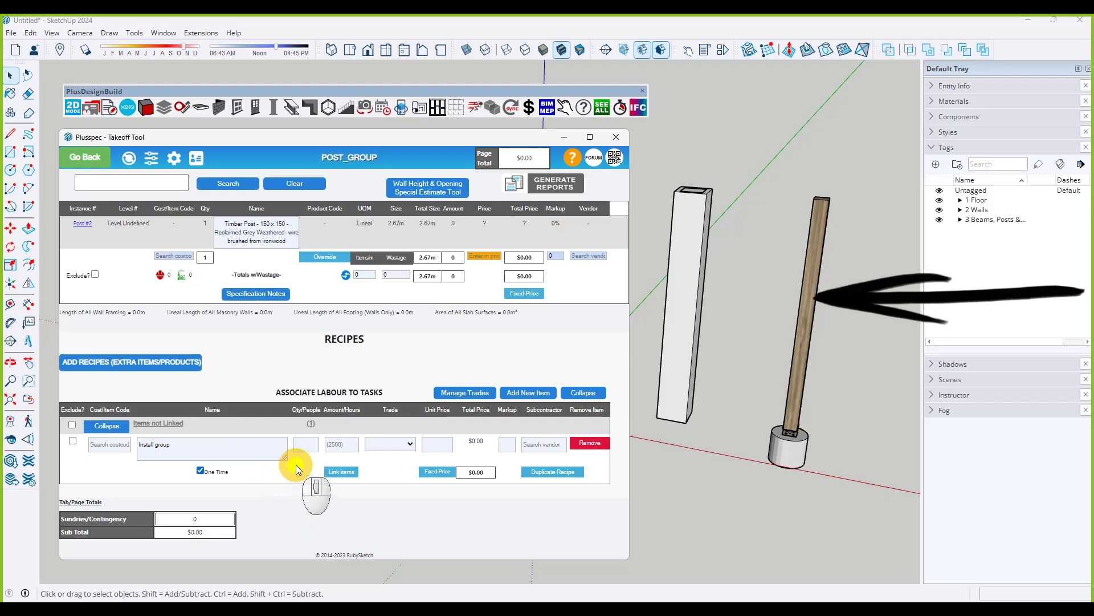
left_click(249, 453)
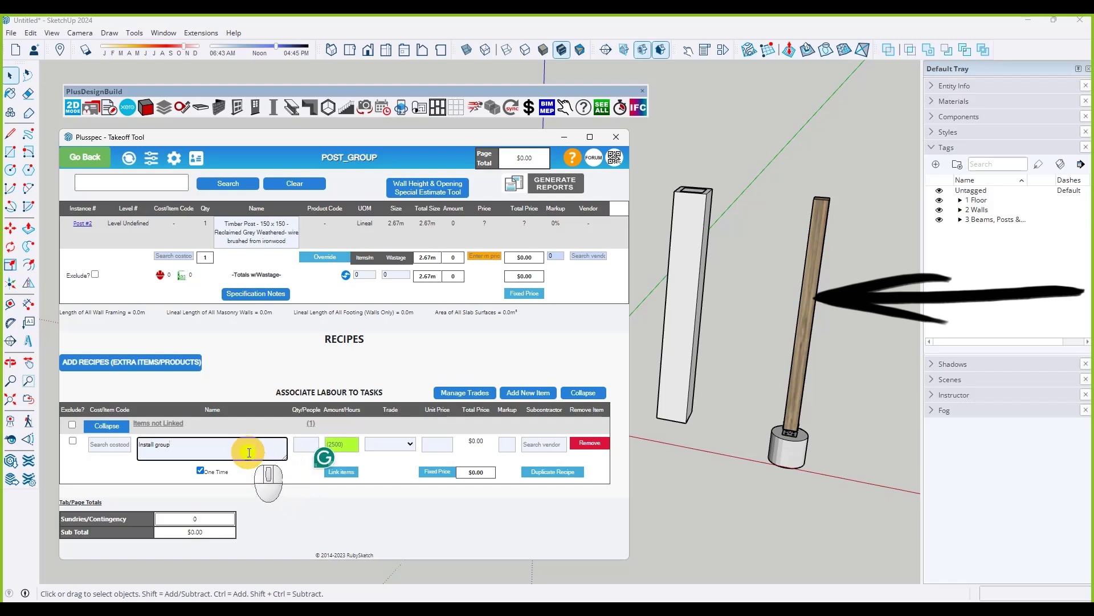
type("(dig ho")
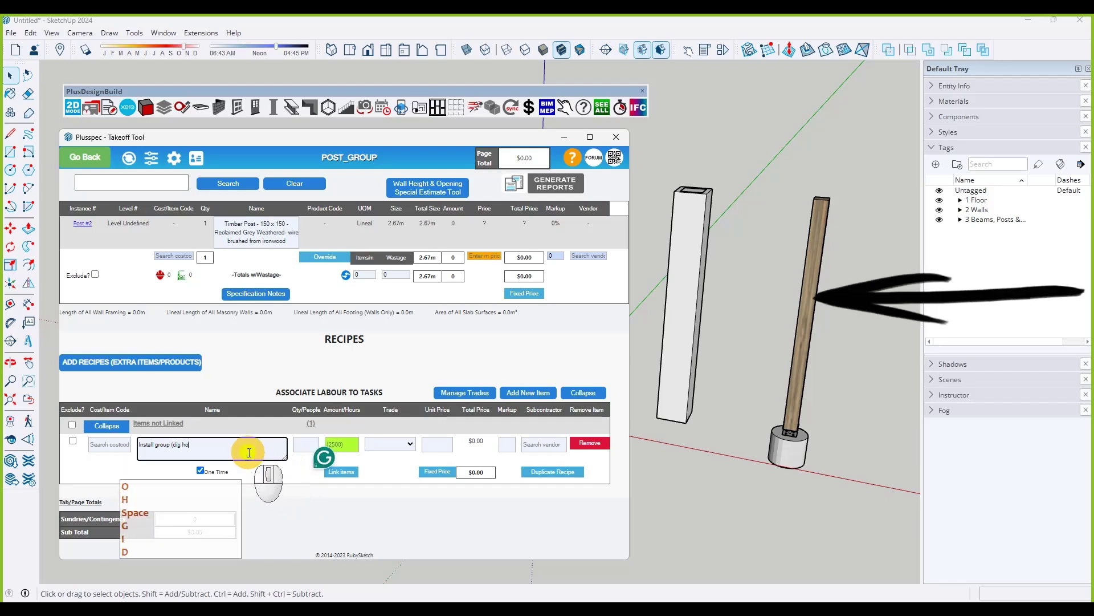
type("le, ")
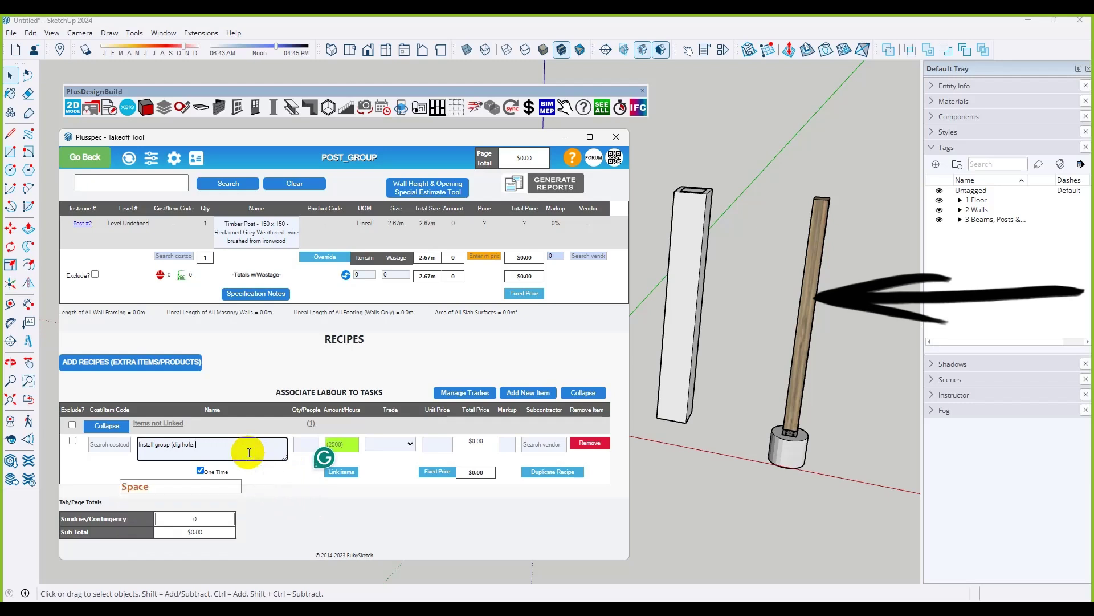
type("install")
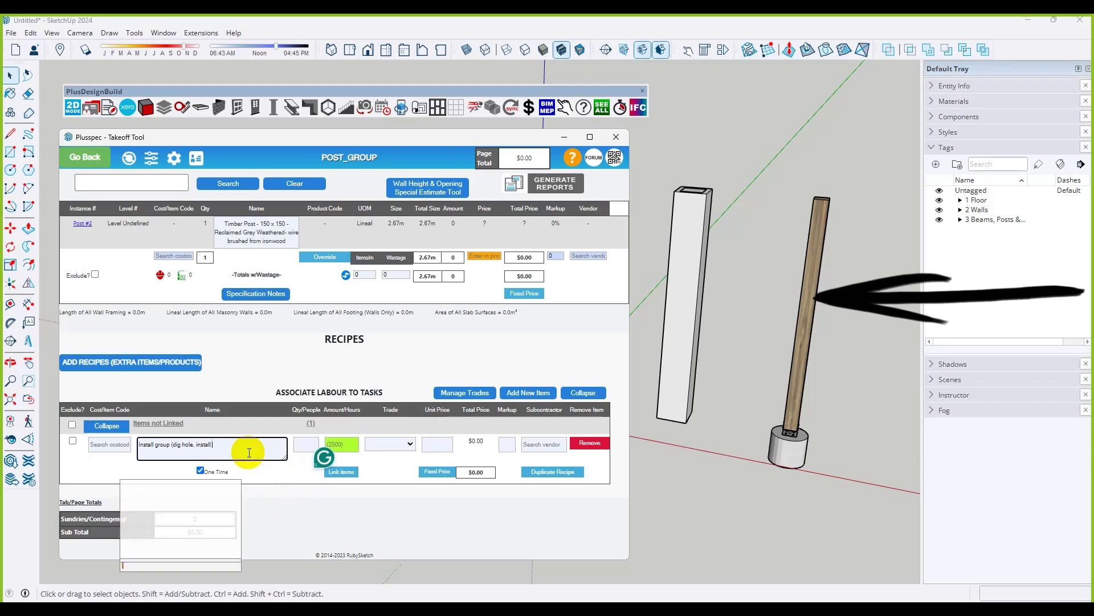
type(" concrete, bag,")
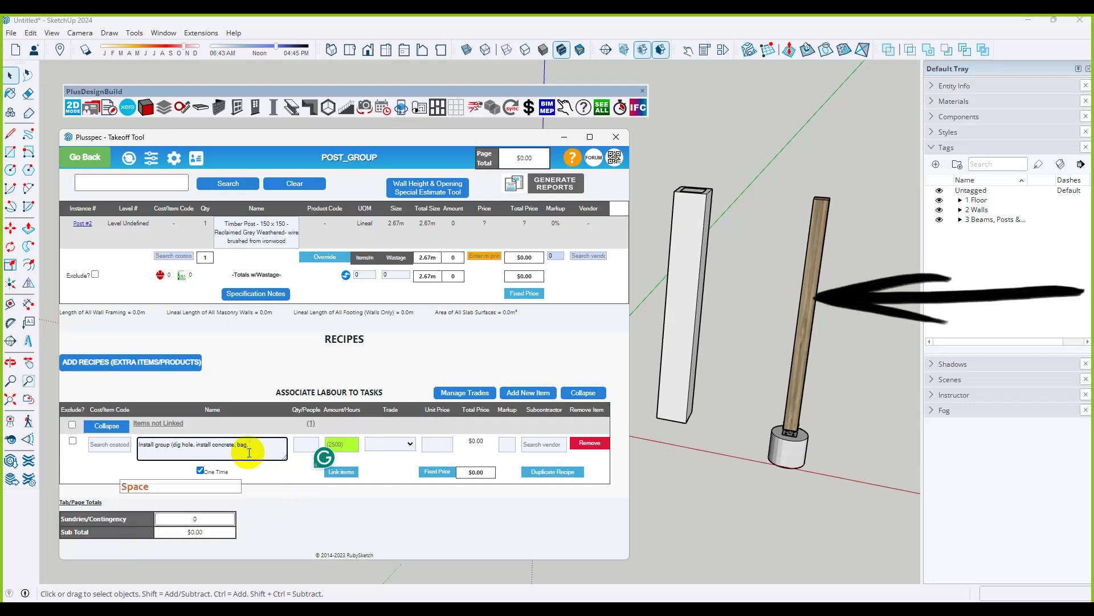
type(" go to Hardware")
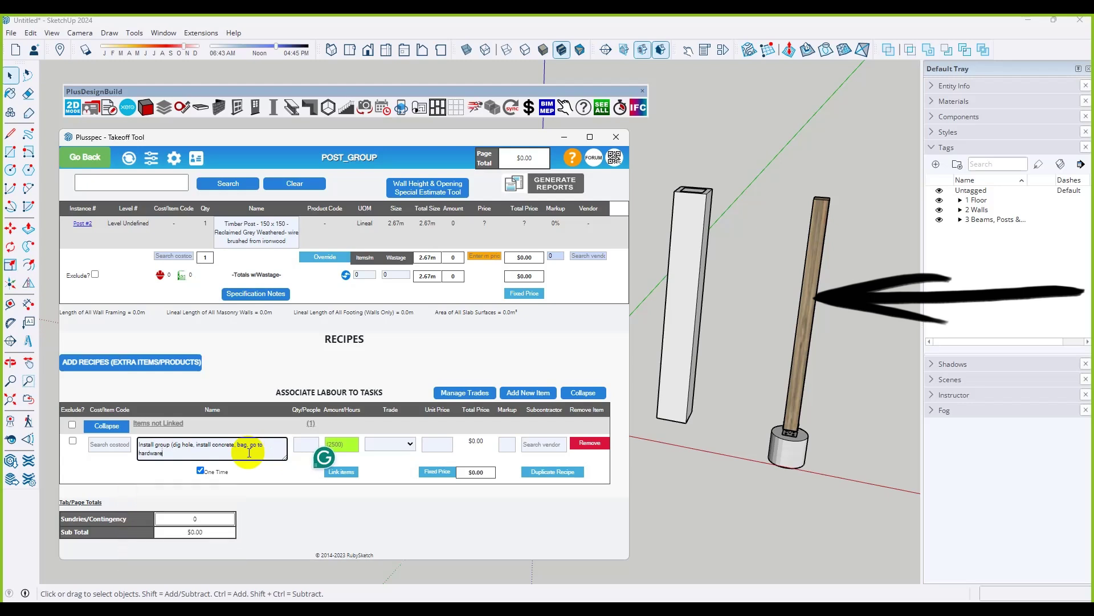
type(")")
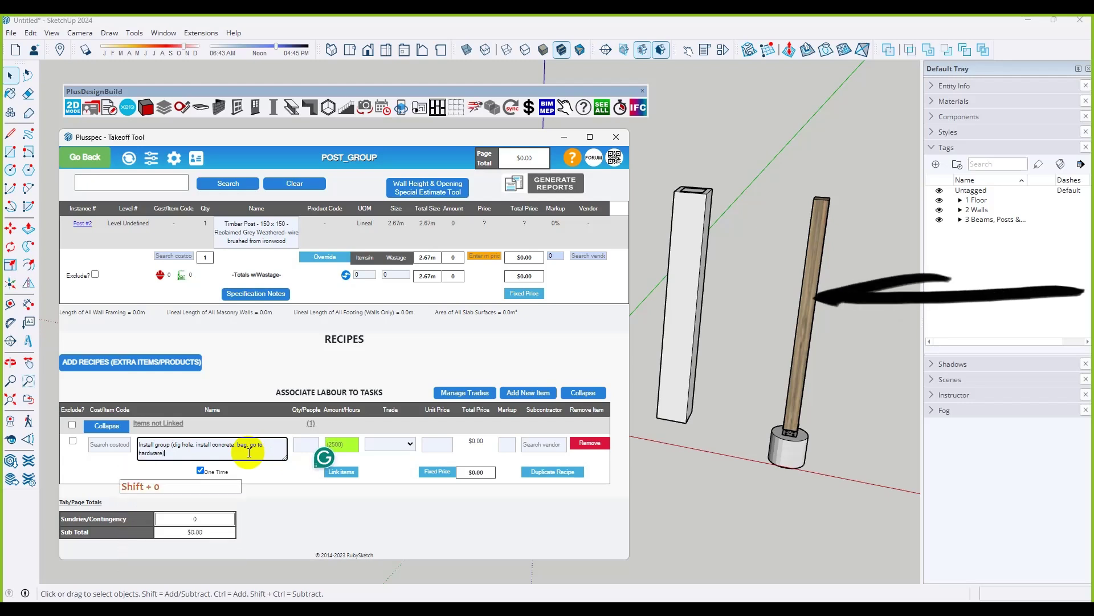
left_click(268, 501)
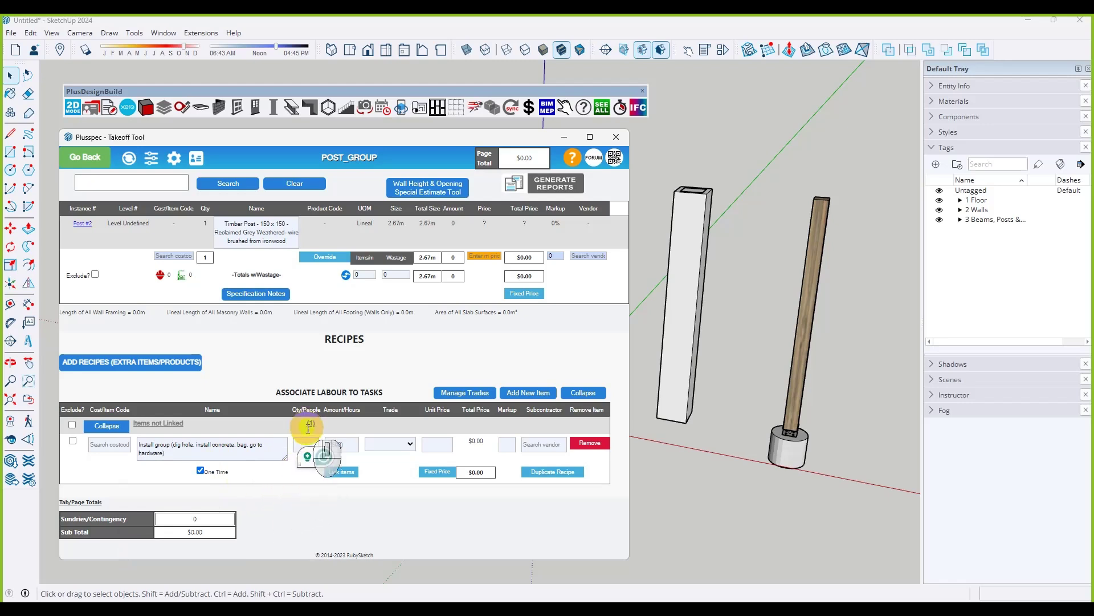
Replace the word "group" with "timber post" in the labour task's name.
left_click(305, 443)
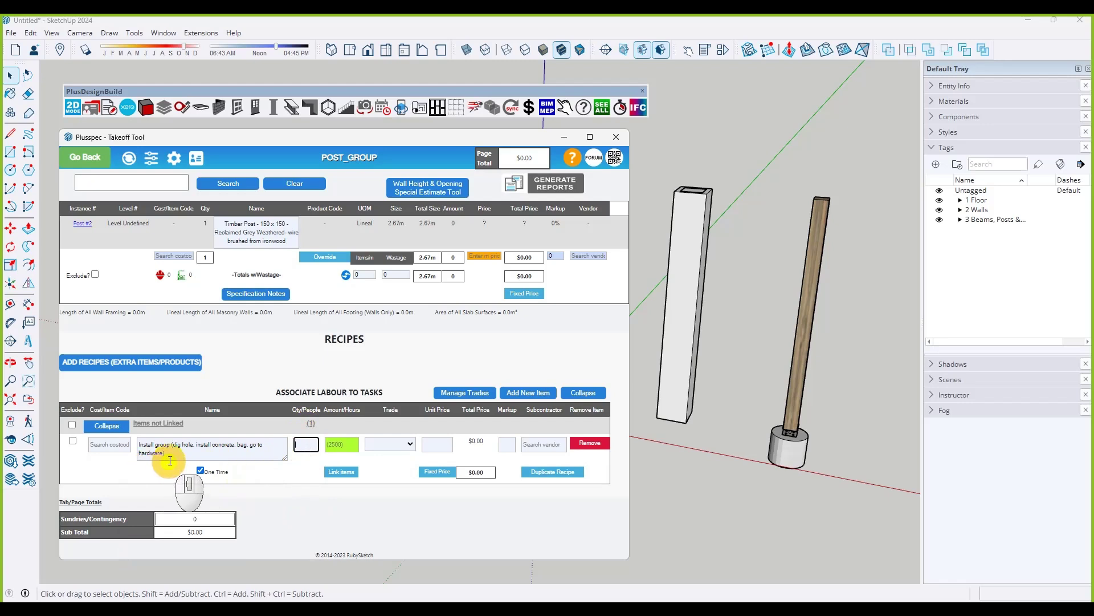
double_click(164, 444)
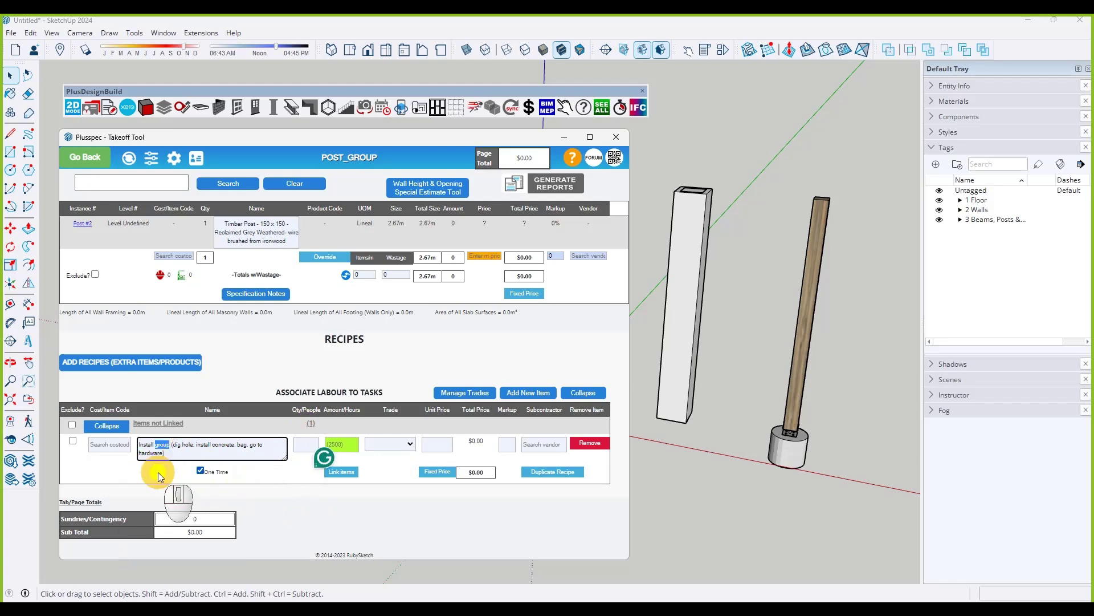
type("timber post")
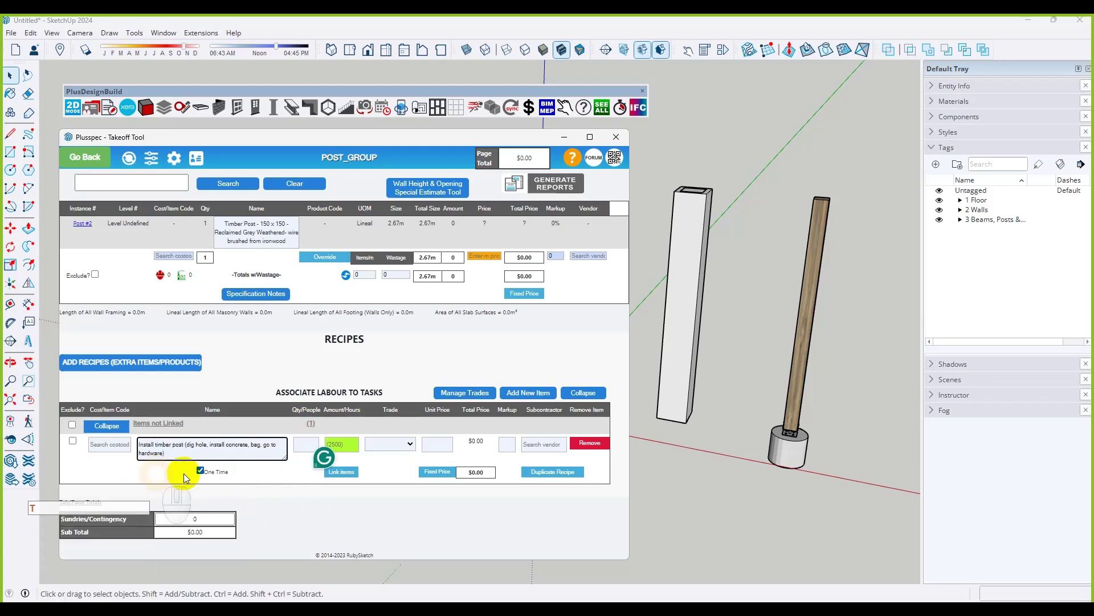
left_click(295, 510)
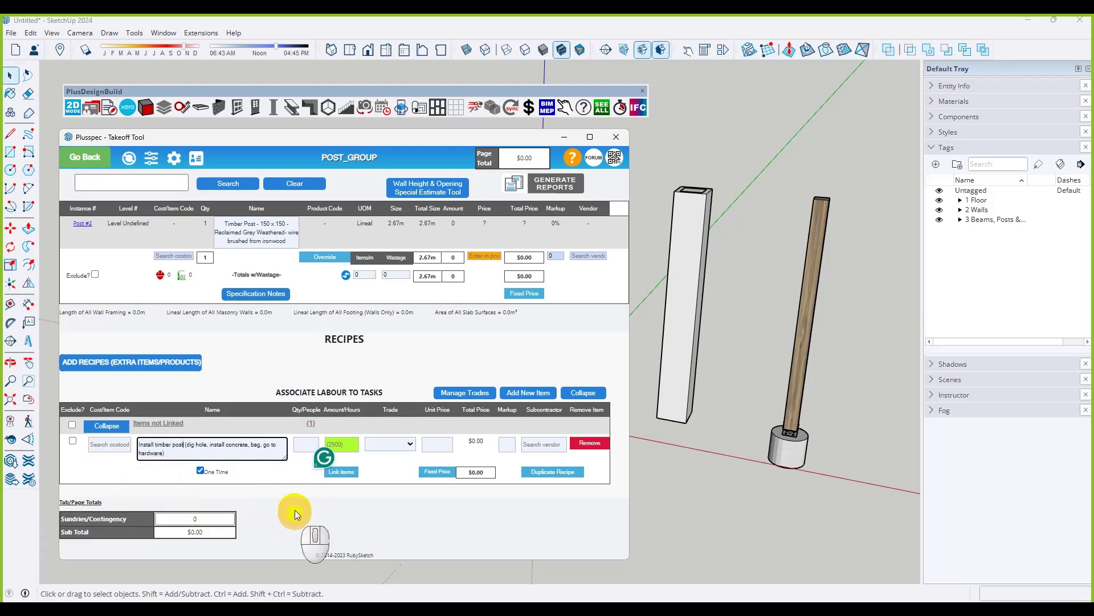
Set the labour task's number of people to 2 and its trade to Tradesmen.
left_click(300, 445)
type("2")
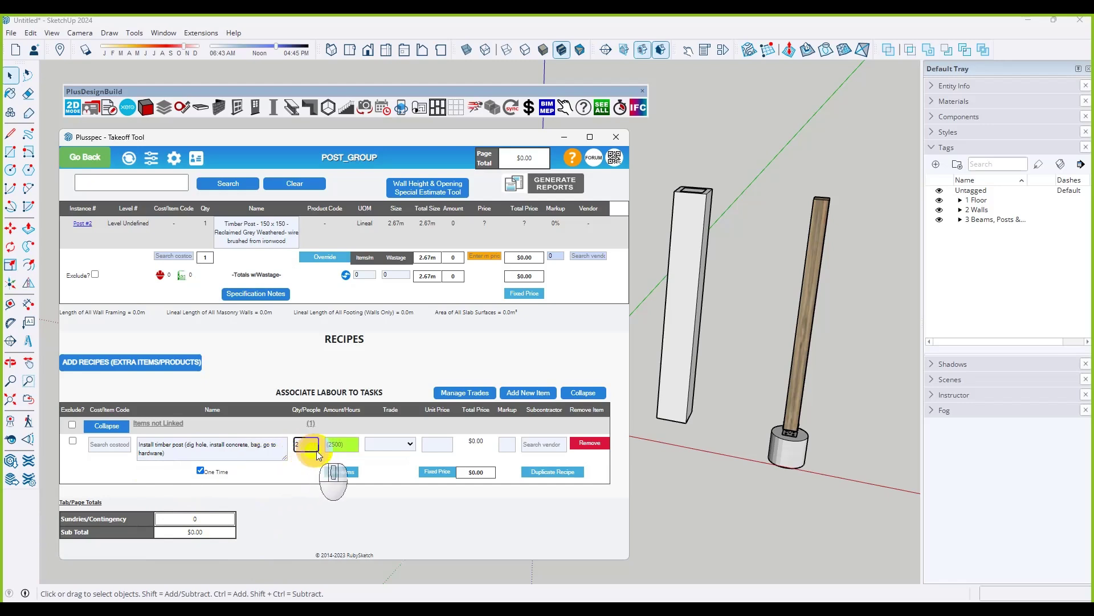
left_click(384, 463)
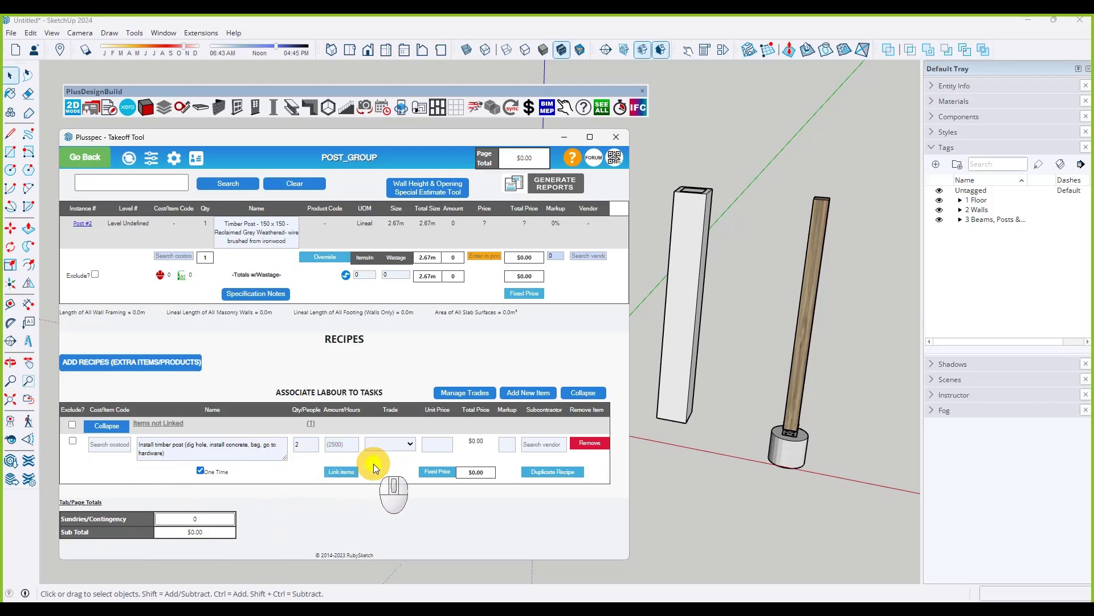
left_click(390, 443)
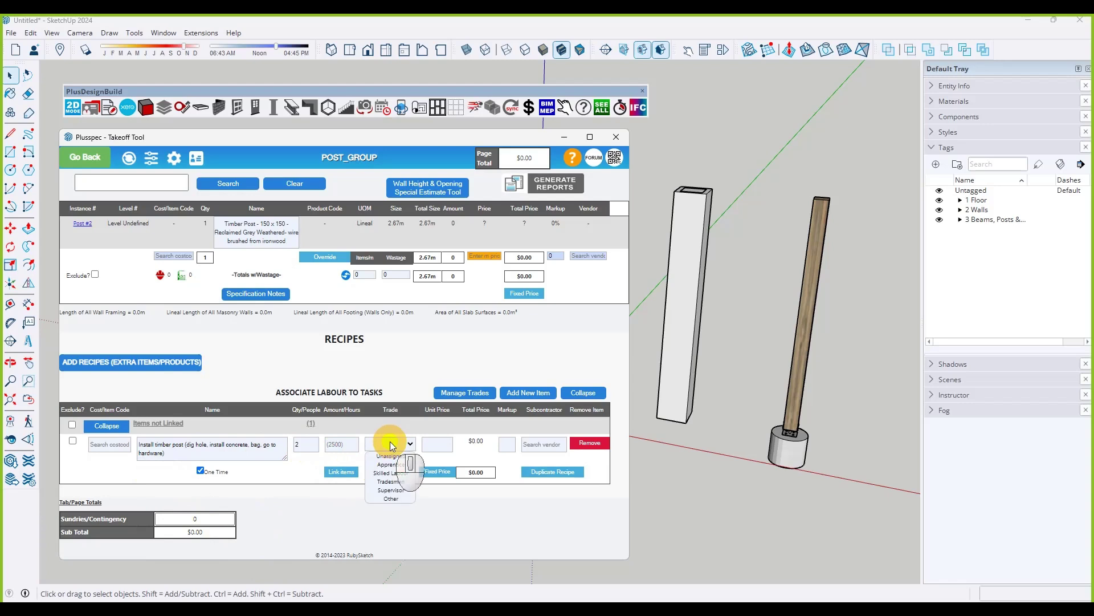
left_click(402, 482)
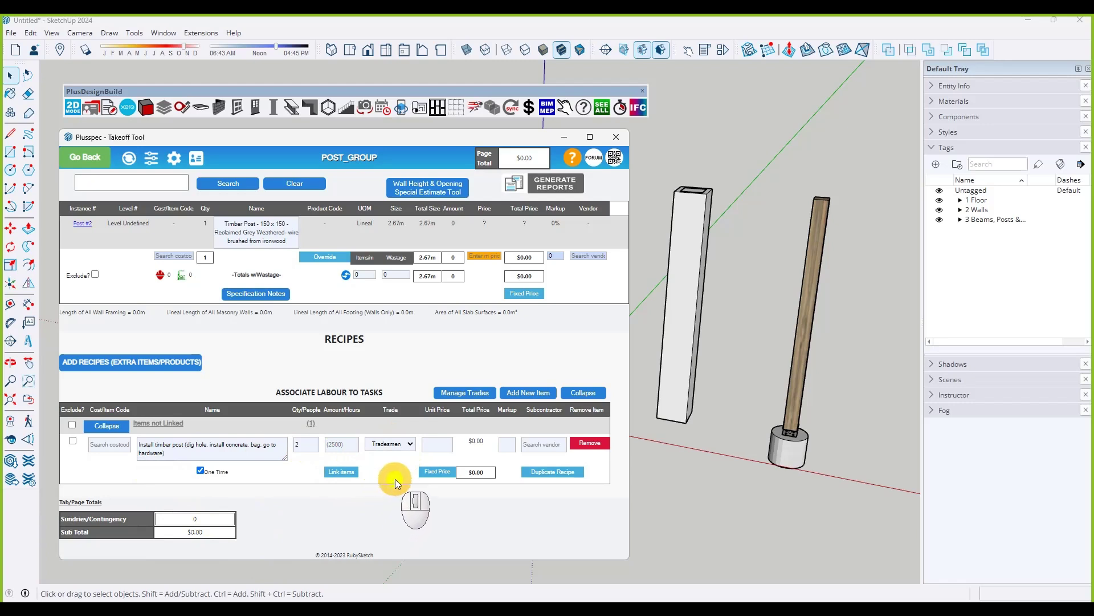
Change the labour task's number of people to 1.
left_click(304, 442)
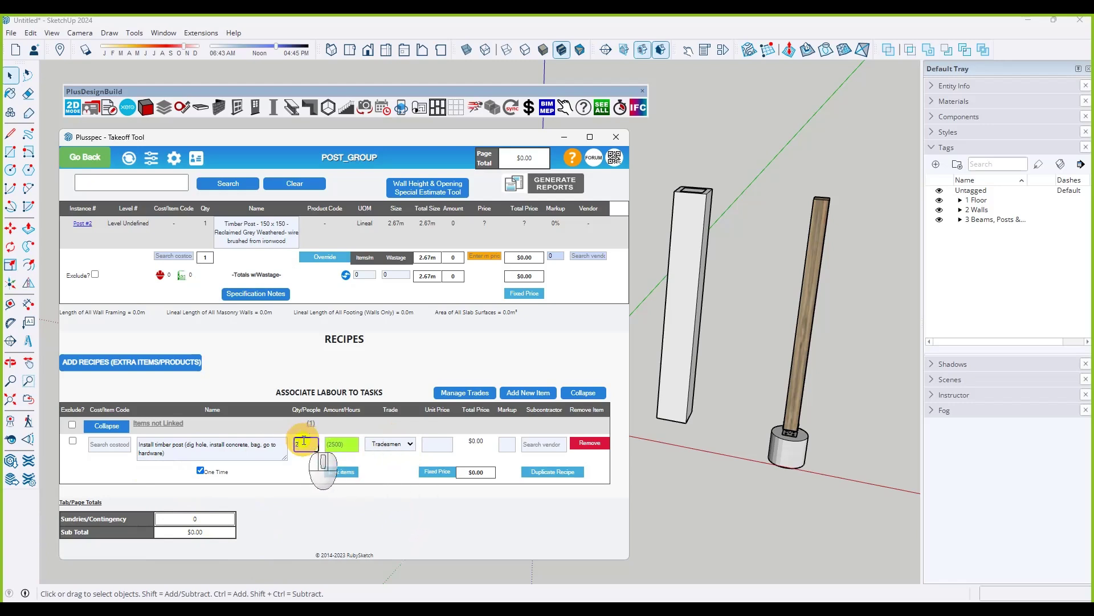
left_click(366, 533)
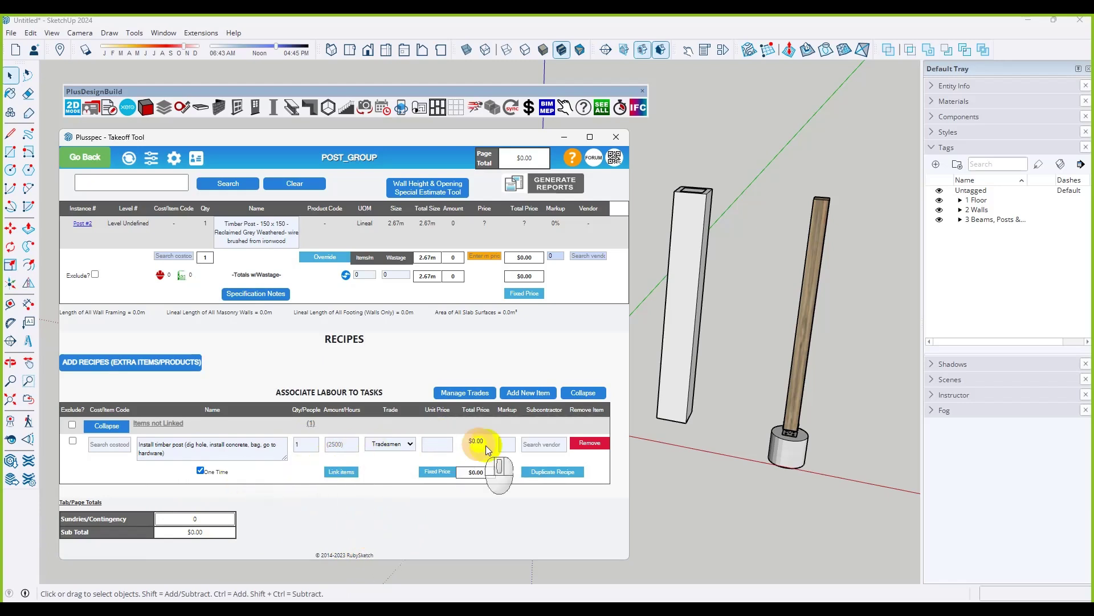
Duplicate the timber post labour task and set the copy's trade to Apprentice.
left_click(536, 473)
scroll(306, 429, "down", 1)
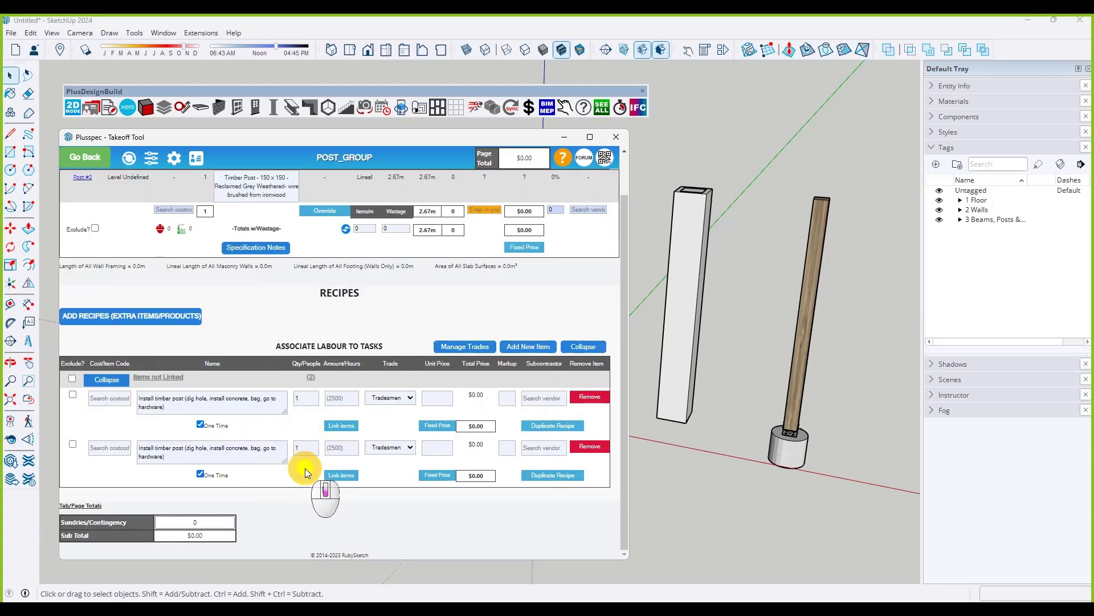
left_click(394, 446)
left_click(389, 468)
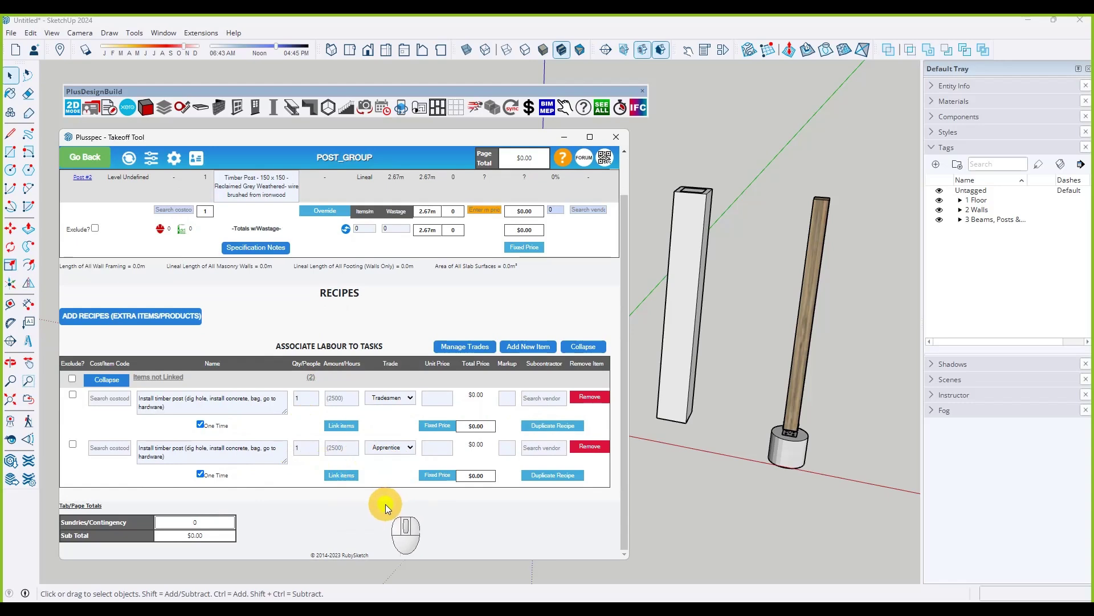
Assign Carpenter as the subcontractor for both timber post labour tasks.
left_click(536, 401)
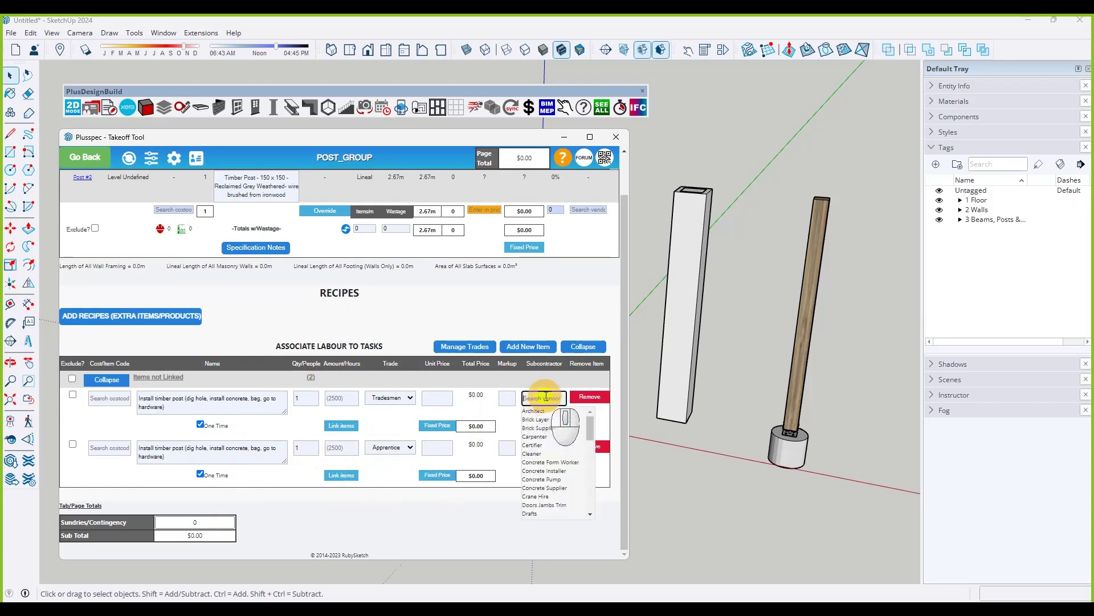
type("car")
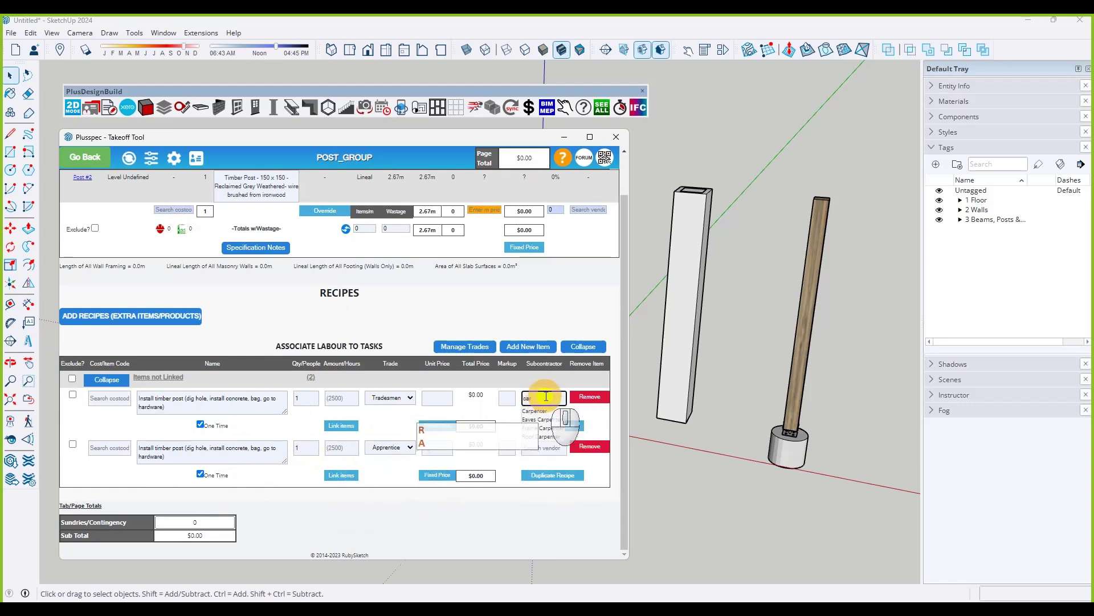
left_click(540, 412)
left_click(540, 448)
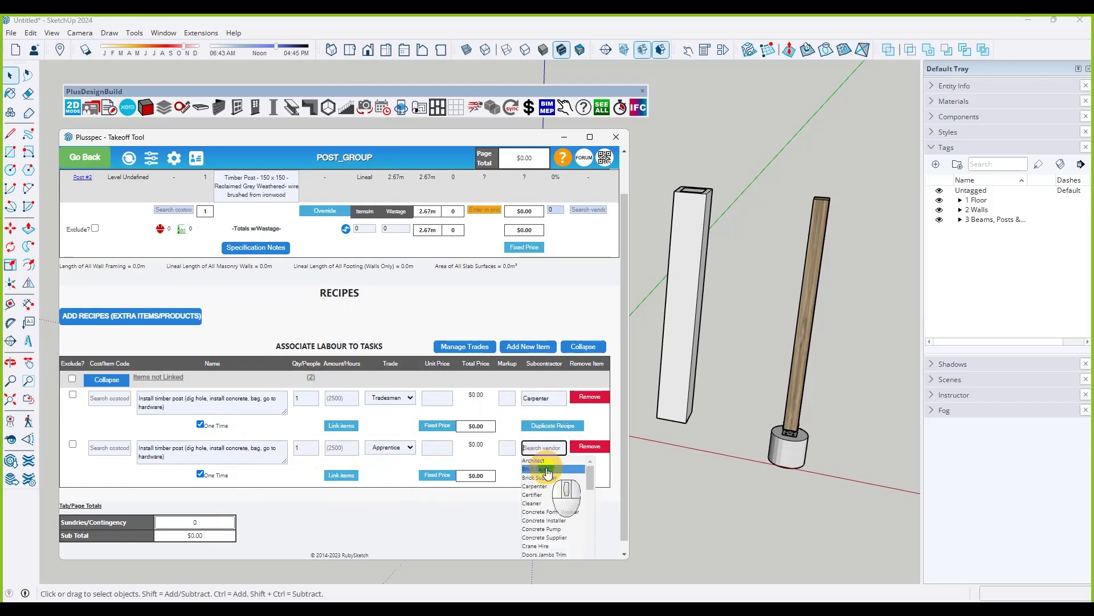
type("car")
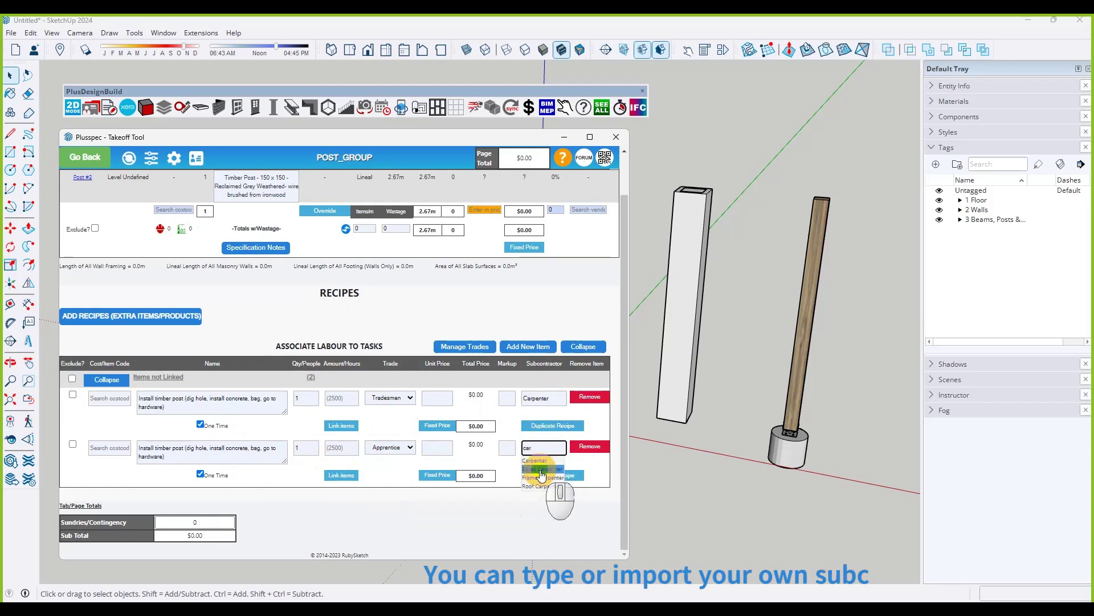
left_click(536, 461)
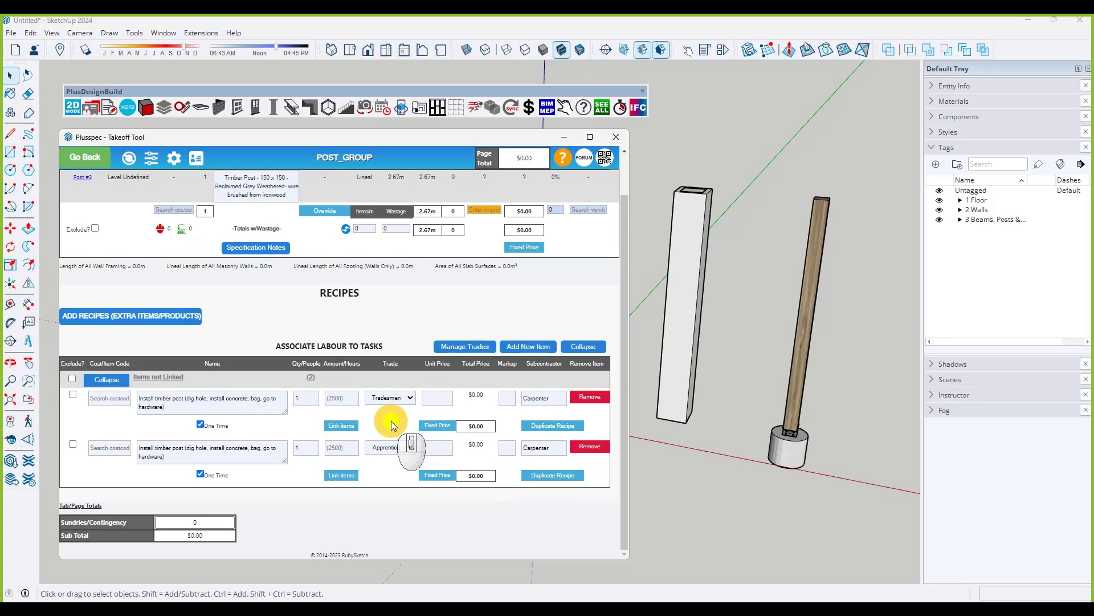
In the trades list, set the price of Tradesmen to 85 and of Apprentice to 45.
left_click(465, 346)
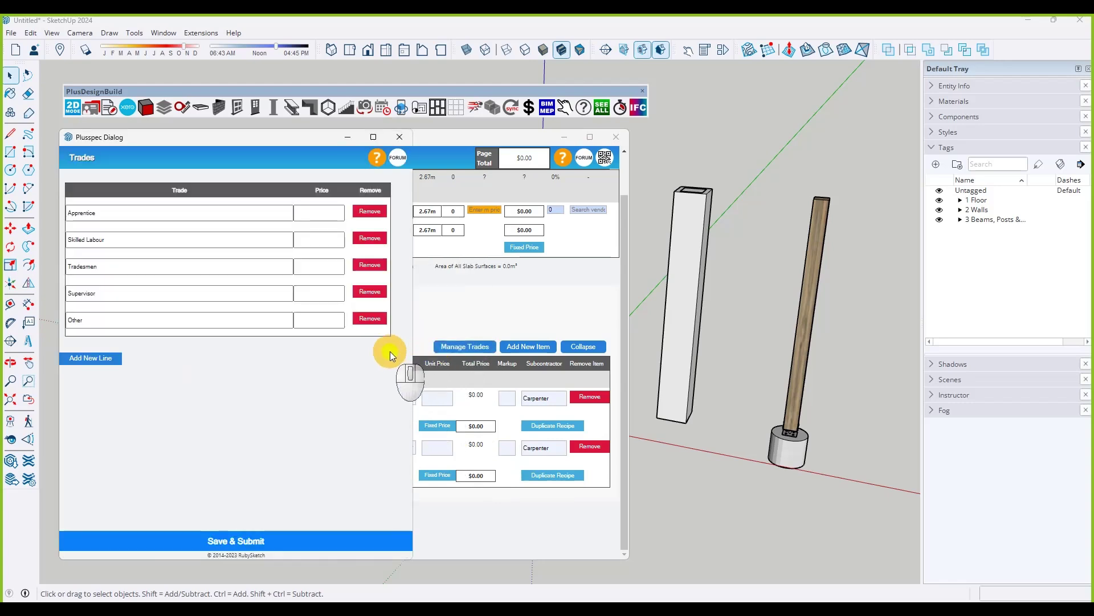
left_click(316, 212)
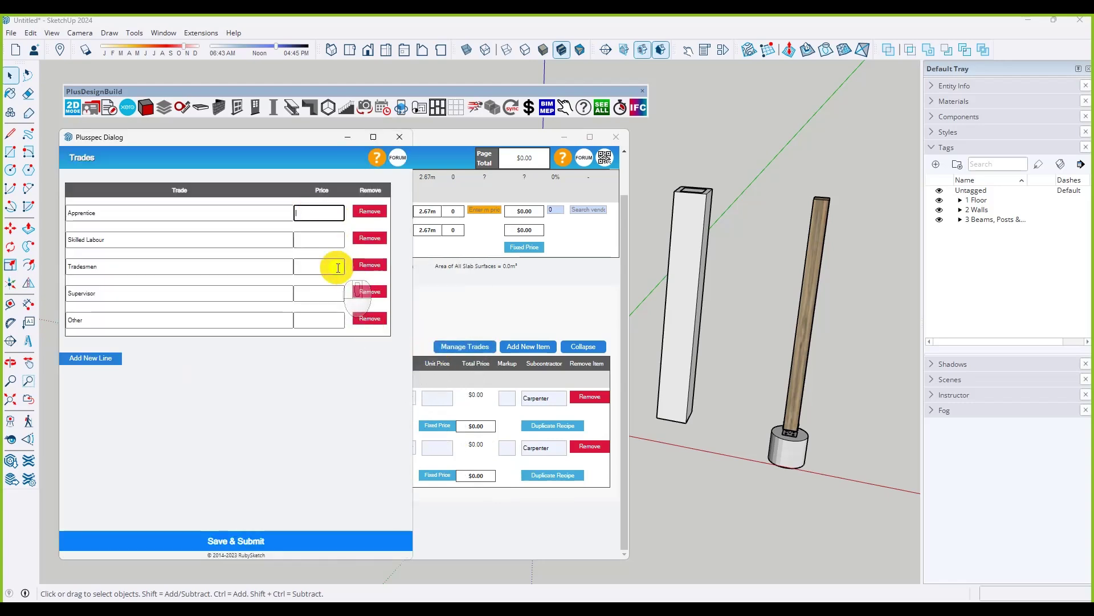
left_click(312, 268)
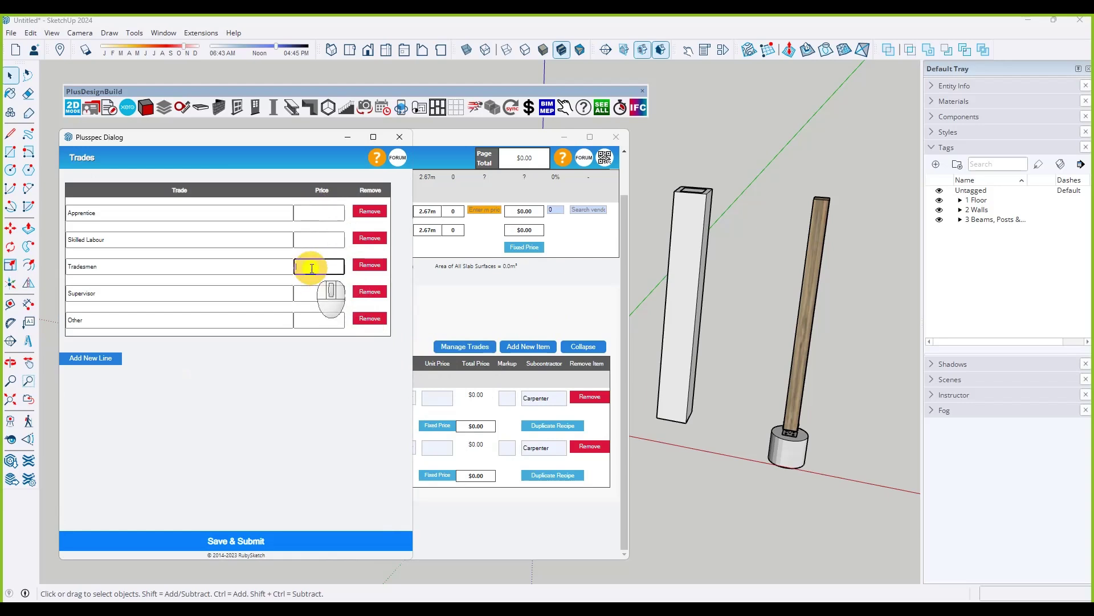
type("85")
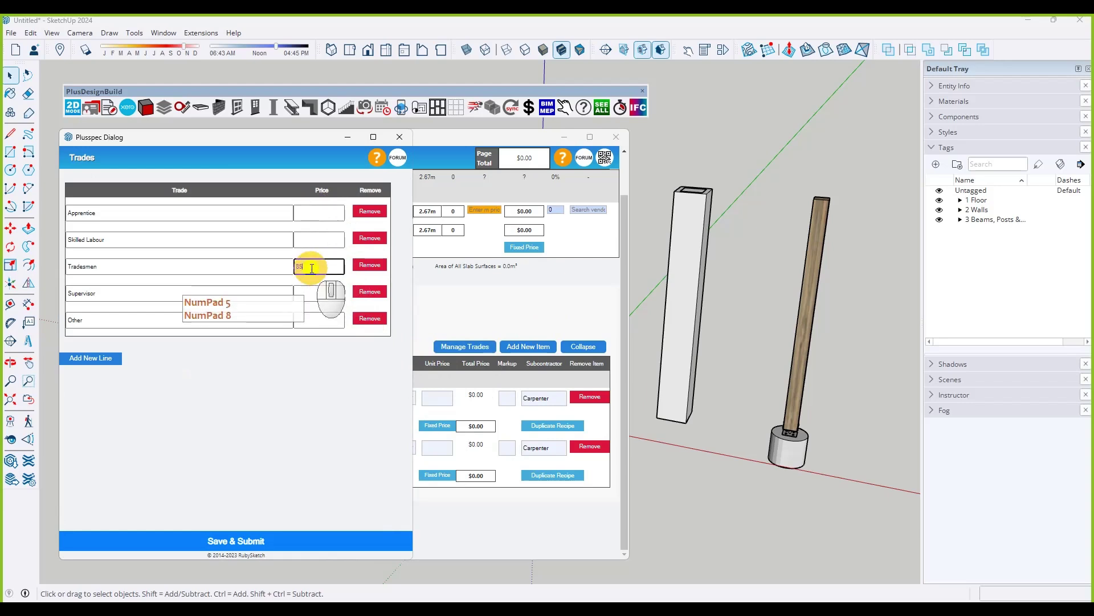
left_click(324, 214)
type("45")
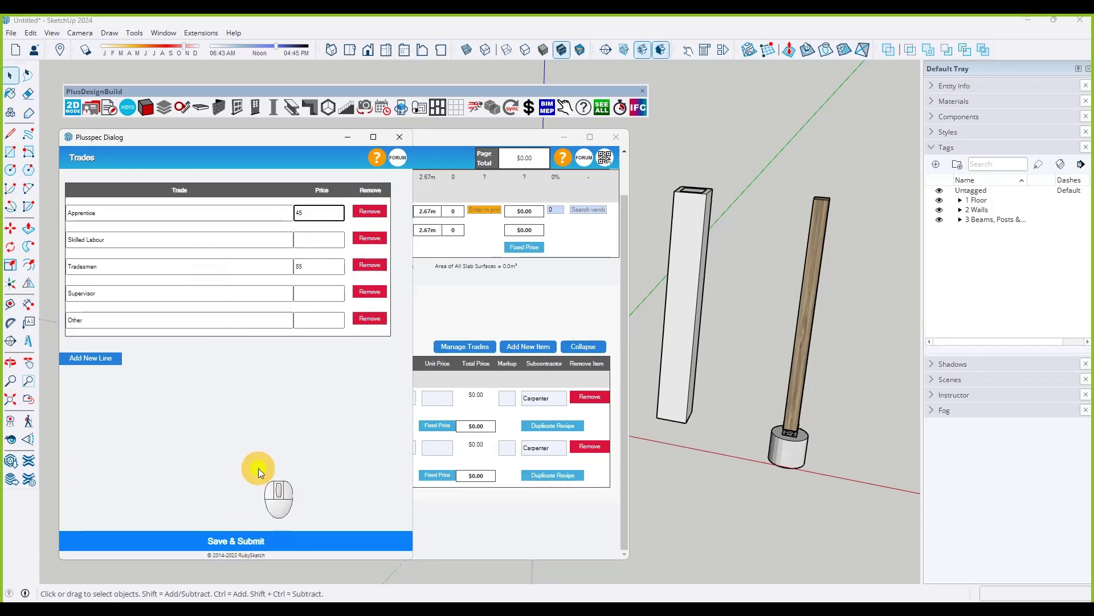
Add a new trade named "Apprentice 2nd Year" to the trades list.
left_click(93, 358)
left_click(89, 346)
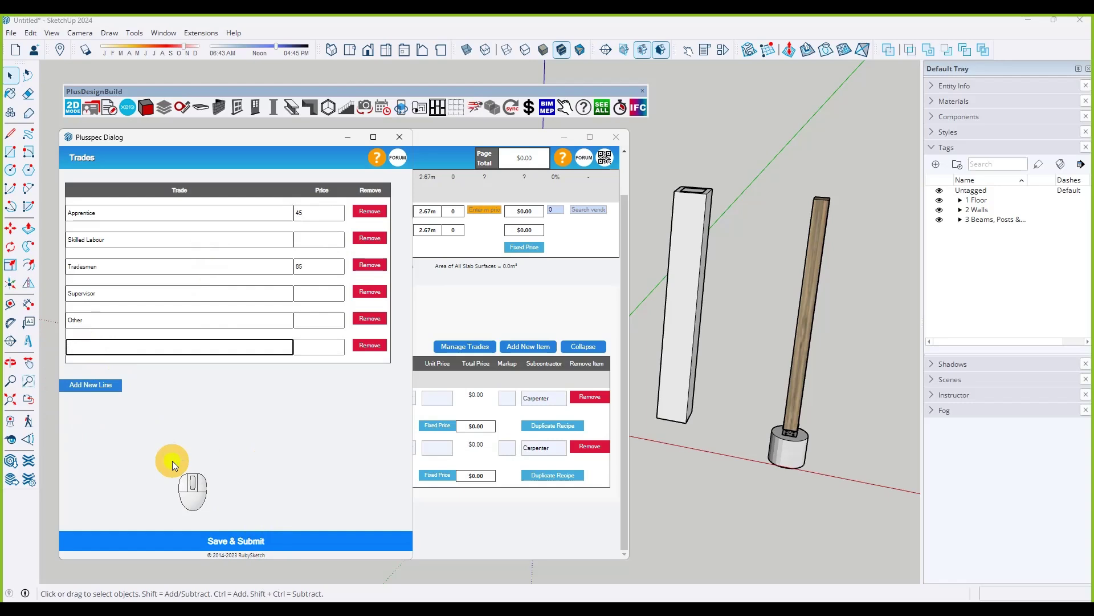
type("Apprentic")
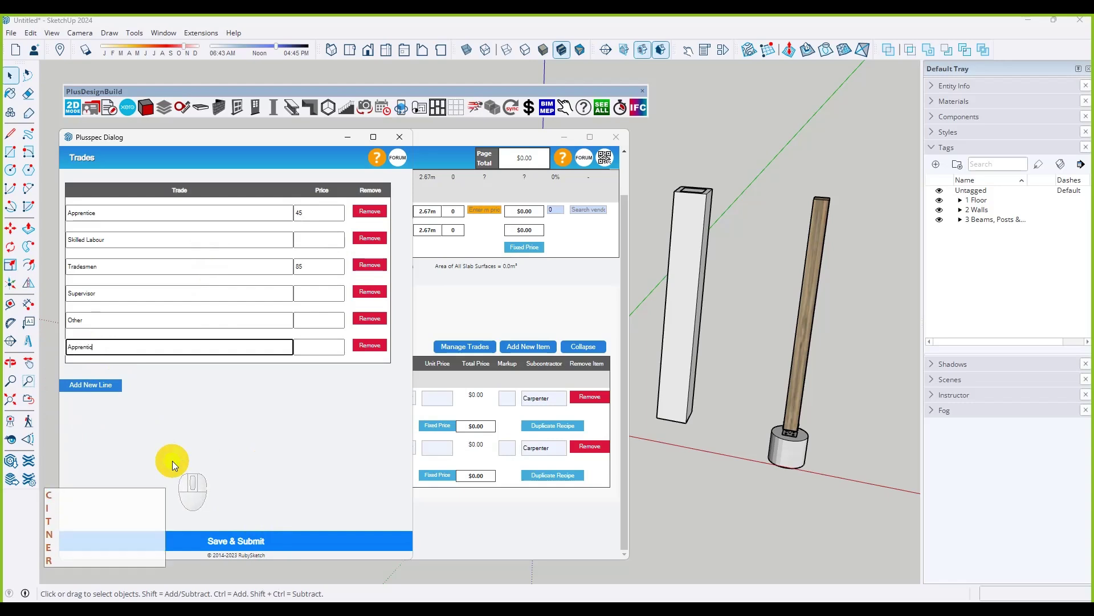
type("e 2nd Ye")
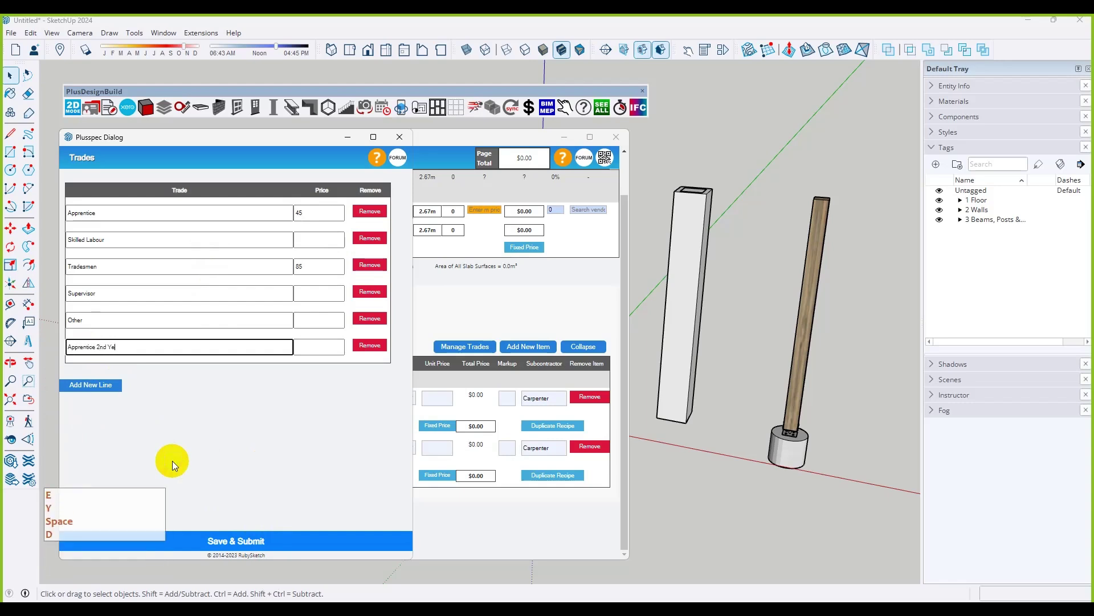
type("ar")
Add another trade by copying the "Apprentice 2nd Year" name and changing it to "Apprentice 3rd Year".
left_click_drag(122, 348, 57, 341)
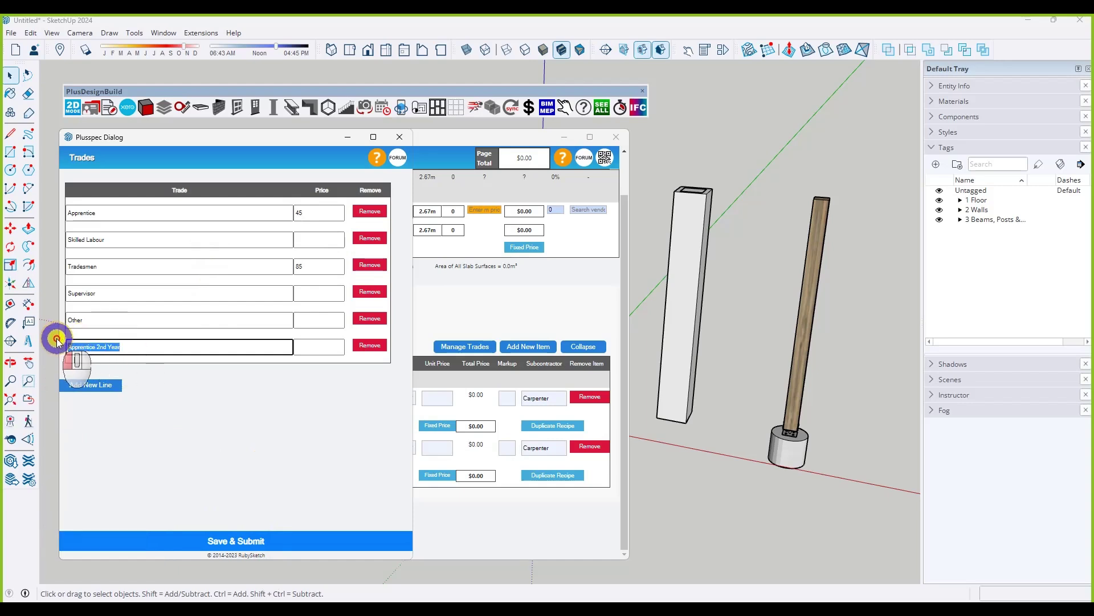
key("ctrl+c")
left_click(108, 385)
left_click(109, 374)
key("ctrl+v")
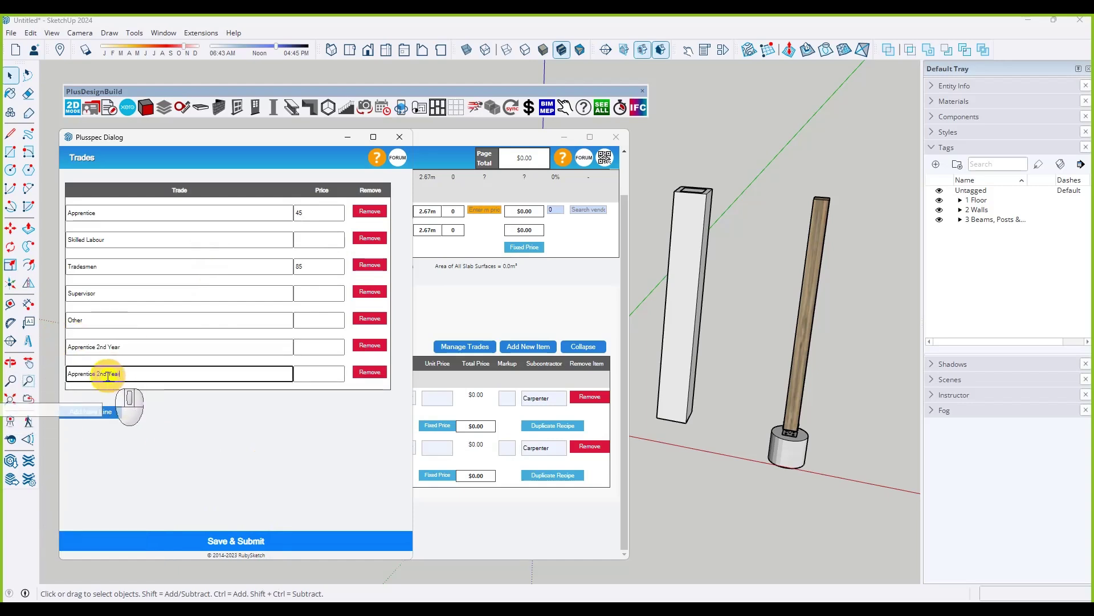
left_click(100, 375)
key("BackSpace")
type("3r")
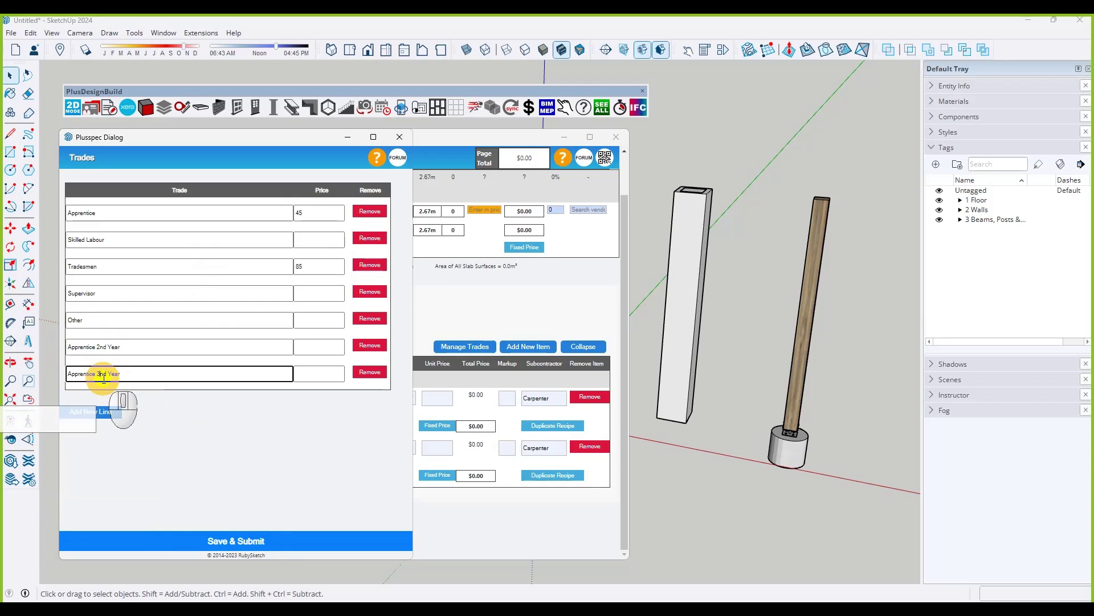
key("Delete")
type("r")
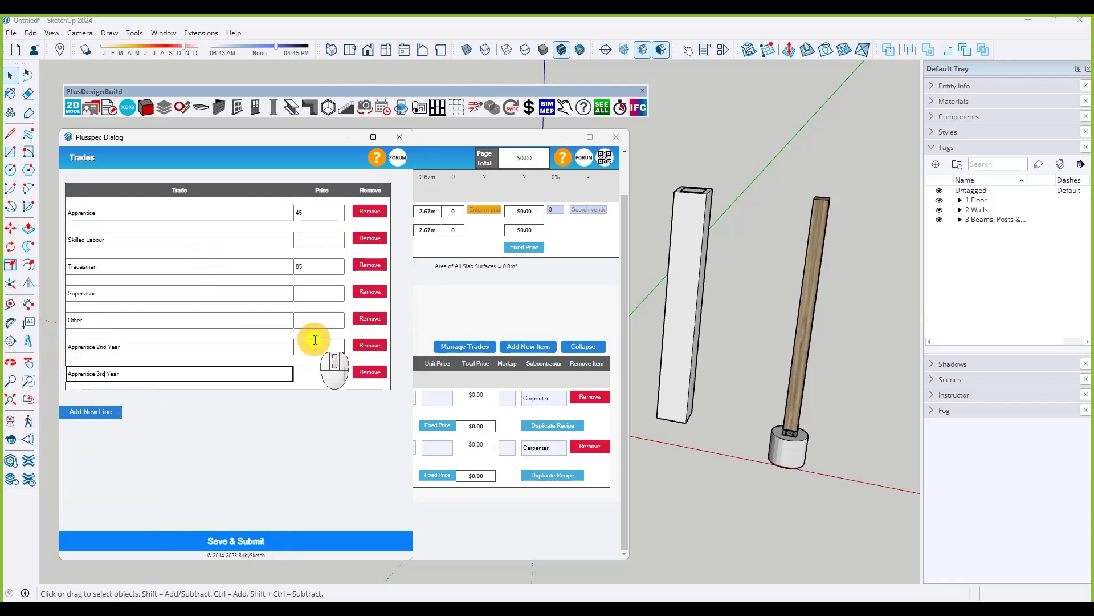
Set the price of Apprentice 2nd Year to 55 and of Apprentice 3rd Year to 65.
left_click(316, 340)
type("55")
left_click(321, 375)
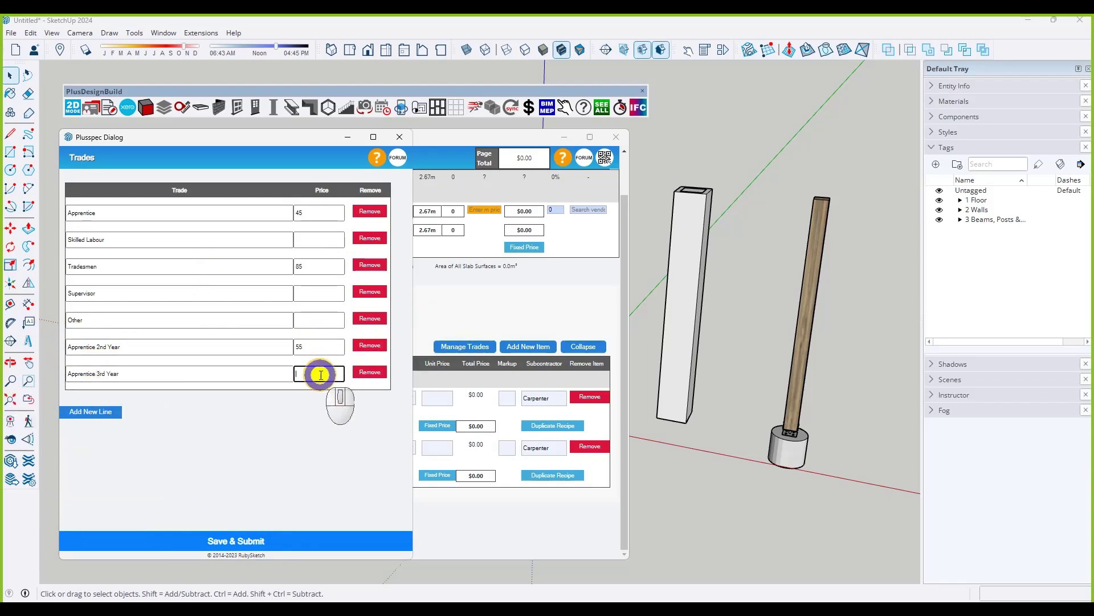
type("65")
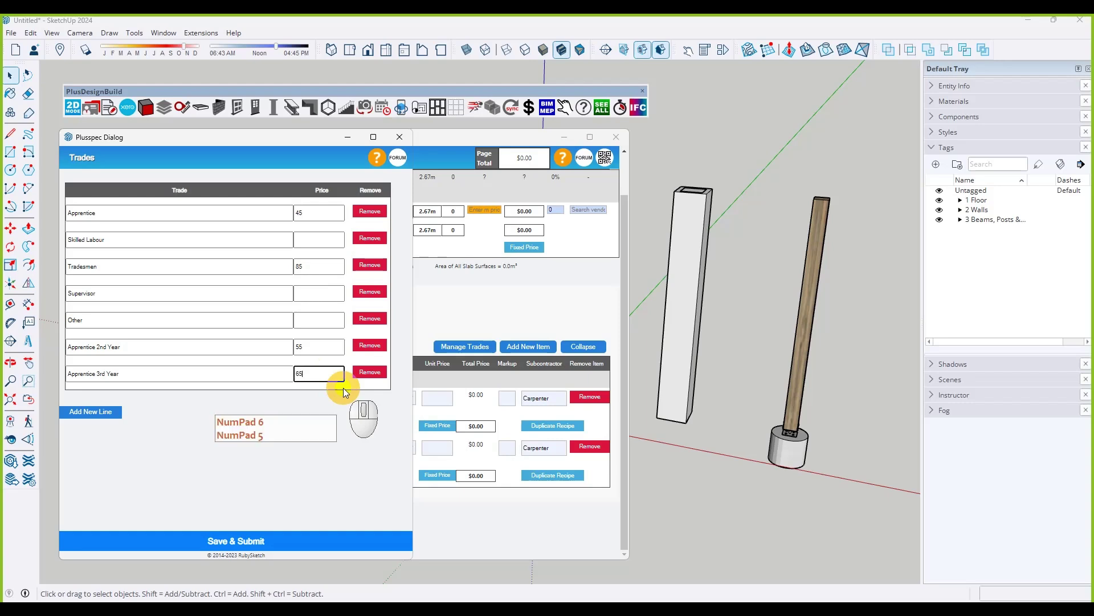
left_click(348, 413)
left_click(269, 543)
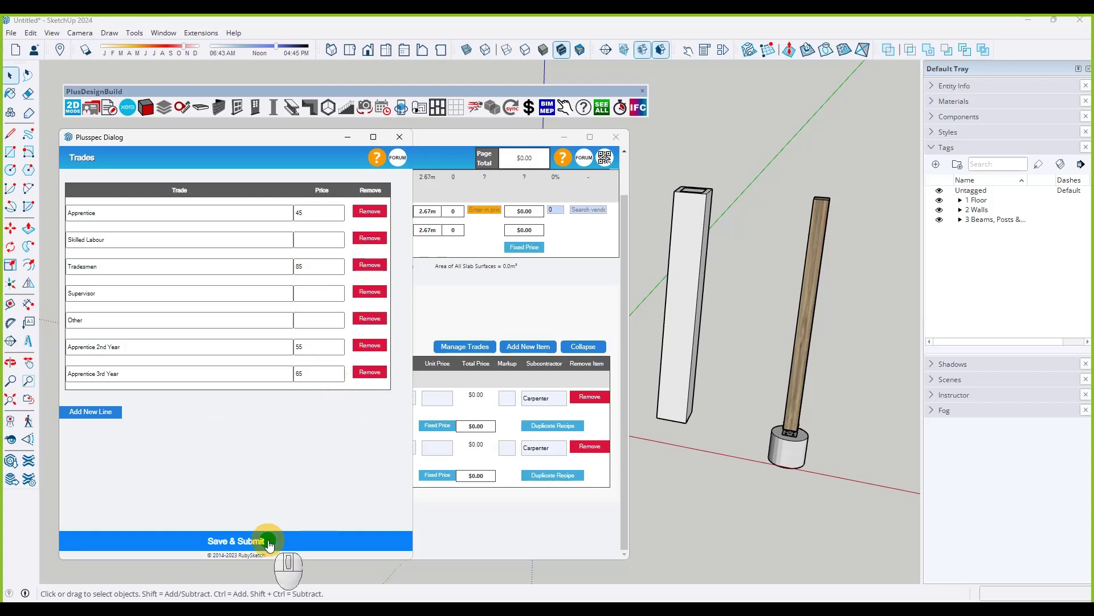
Rename the Apprentice trade as "Apprentice 1st Year" and save the trades list.
left_click(106, 216)
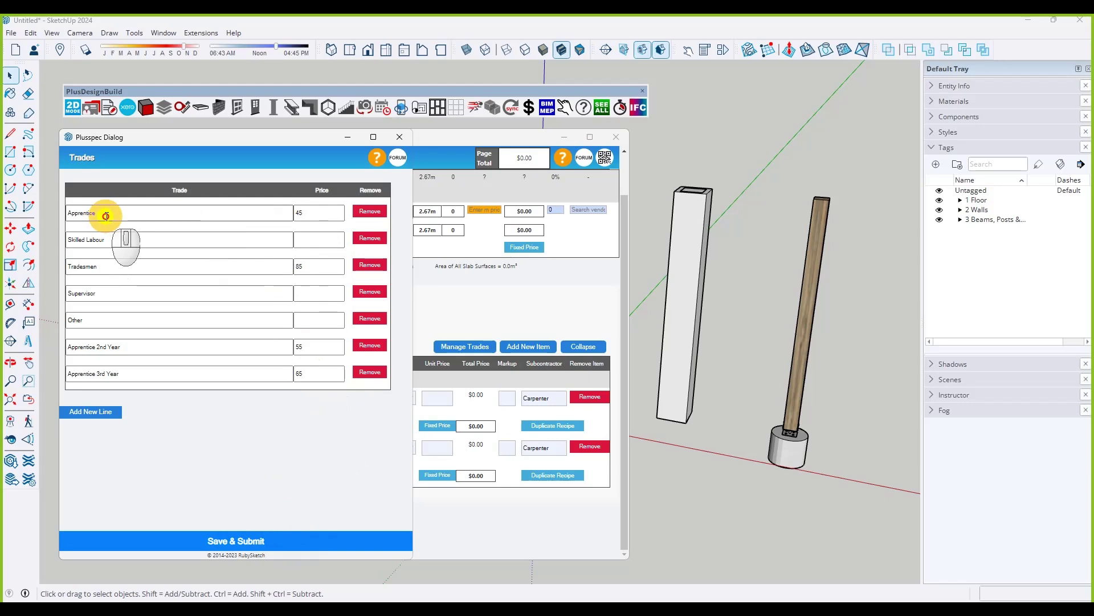
type("1st Year")
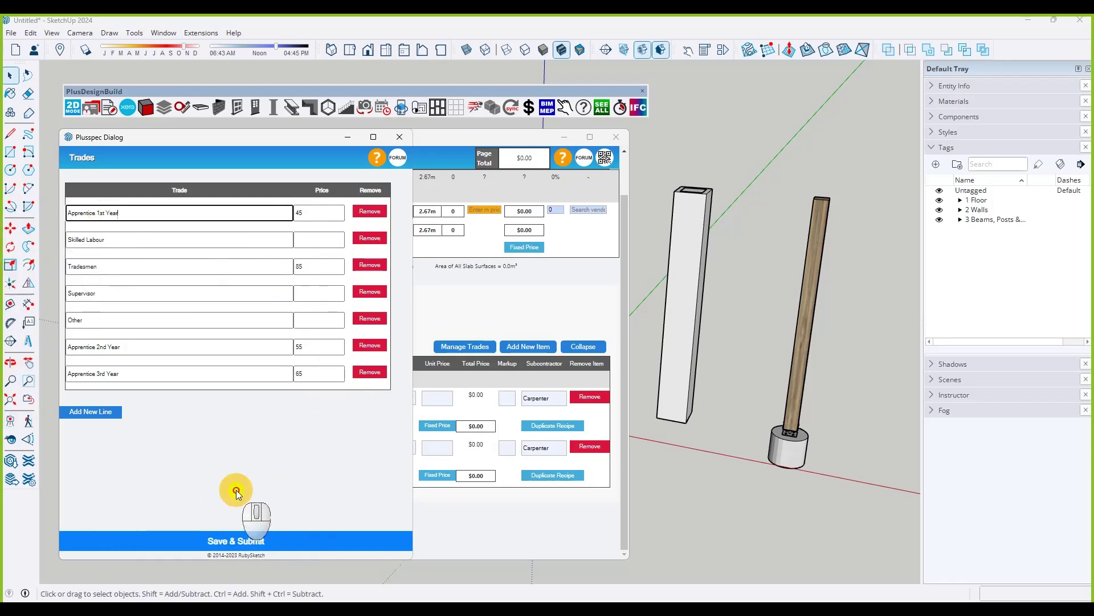
left_click(235, 539)
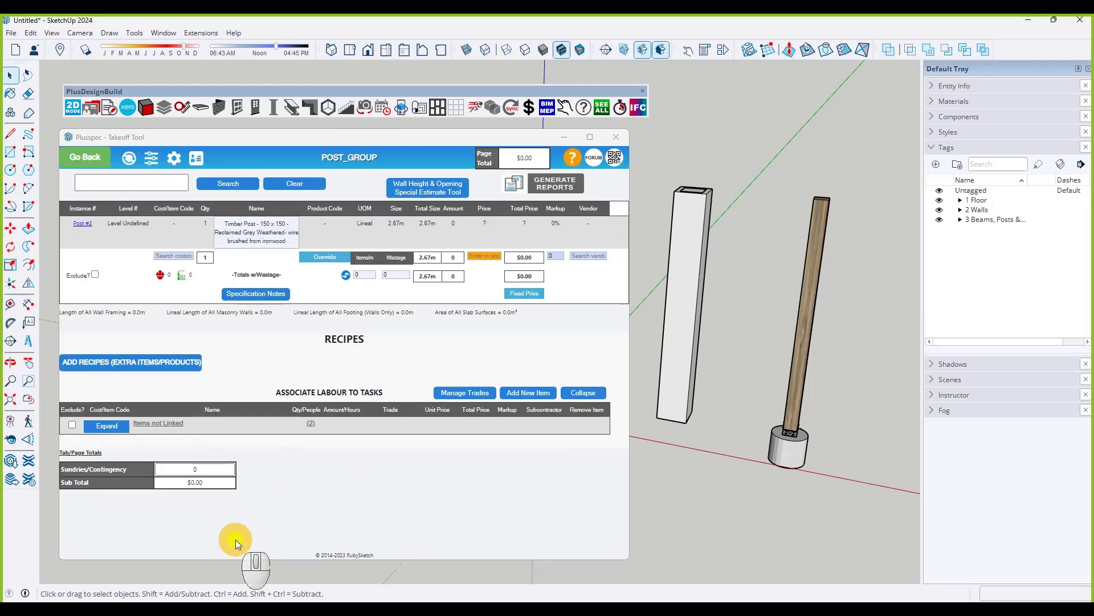
Expand the unlinked labour tasks and set the second task's trade to Apprentice 1st Year.
left_click(120, 432)
scroll(373, 439, "down", 1)
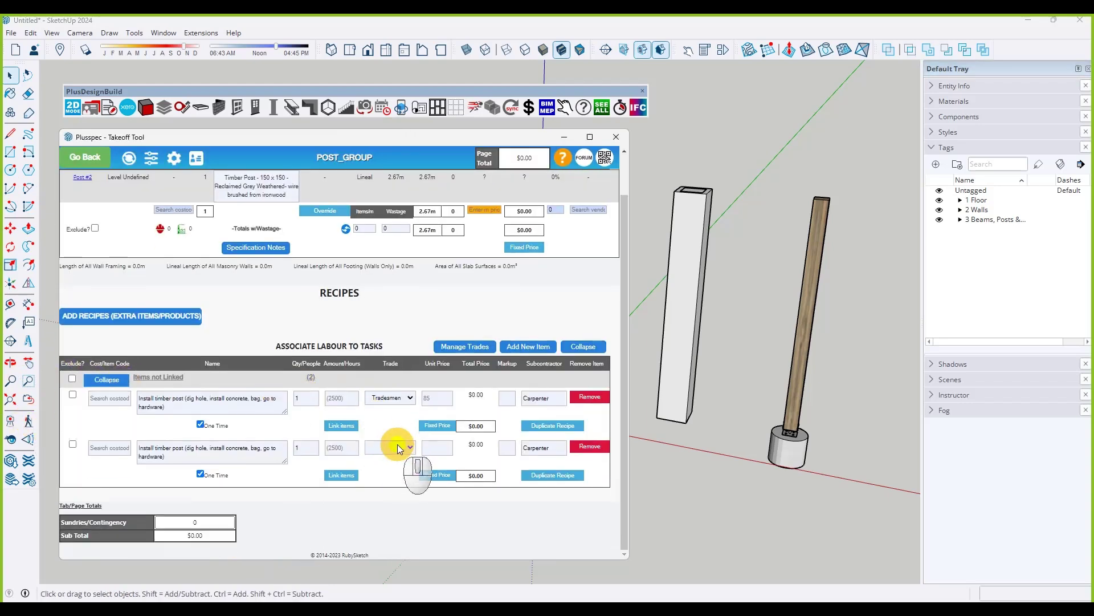
left_click(398, 447)
left_click(404, 469)
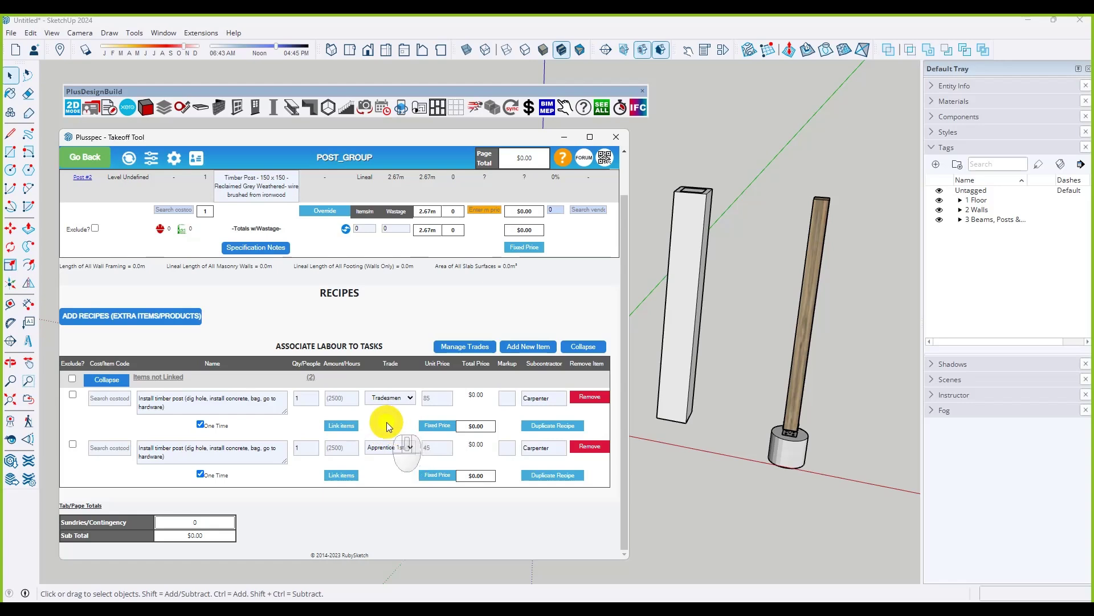
Assign the cost code 17A_FRAME to both timber post labour tasks.
scroll(388, 424, "up", 1)
scroll(387, 427, "up", 1)
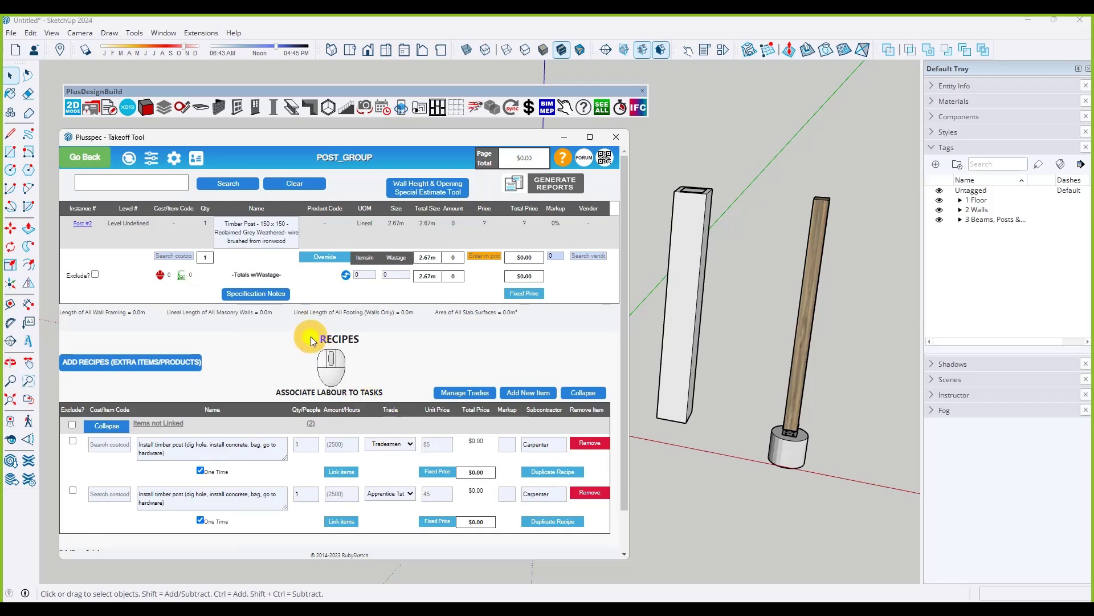
left_click(111, 444)
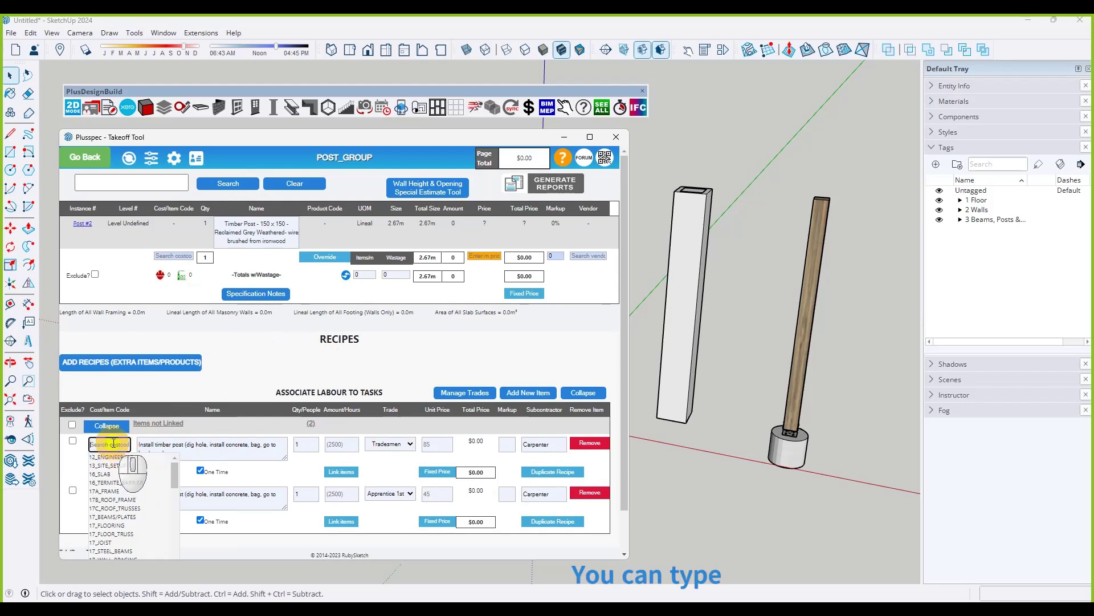
type("fra")
left_click(105, 456)
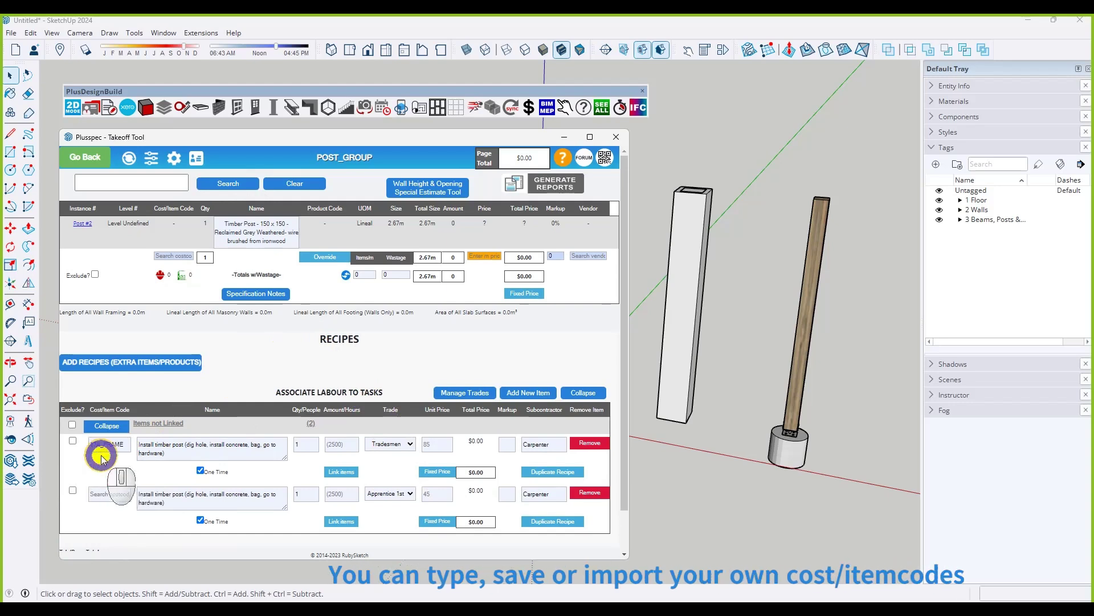
left_click(114, 493)
type("frame")
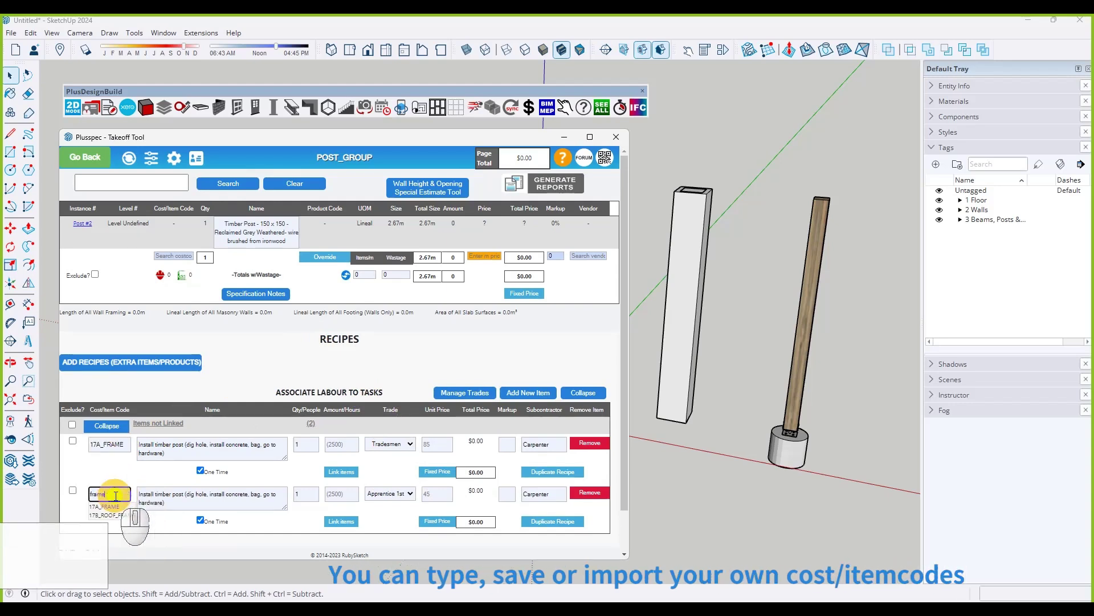
left_click(118, 507)
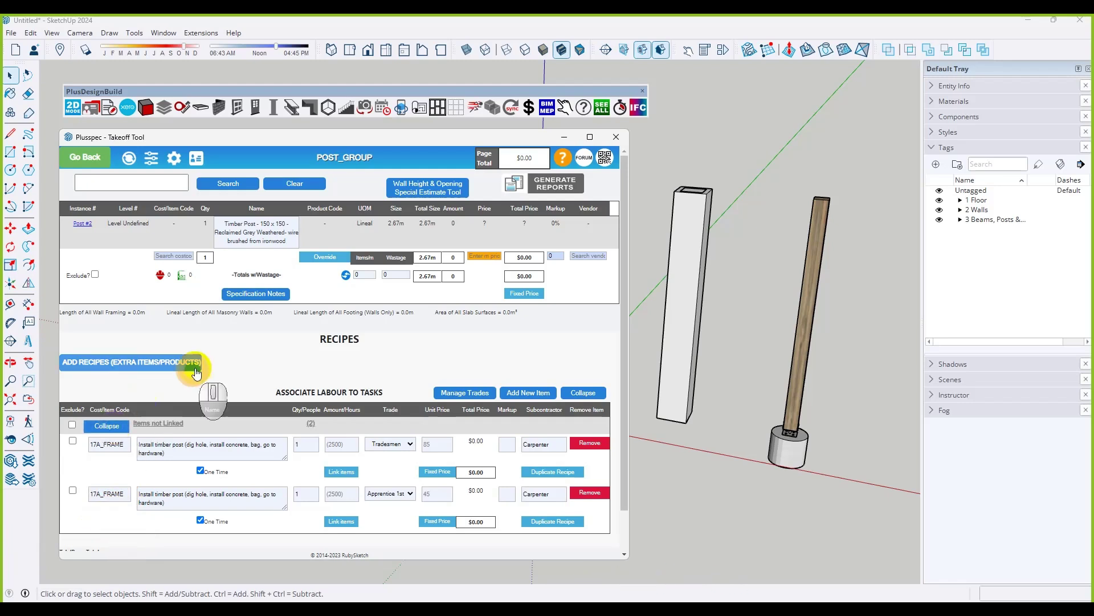
View the report generation options and check the Tradesmen labour task's total price.
left_click(546, 190)
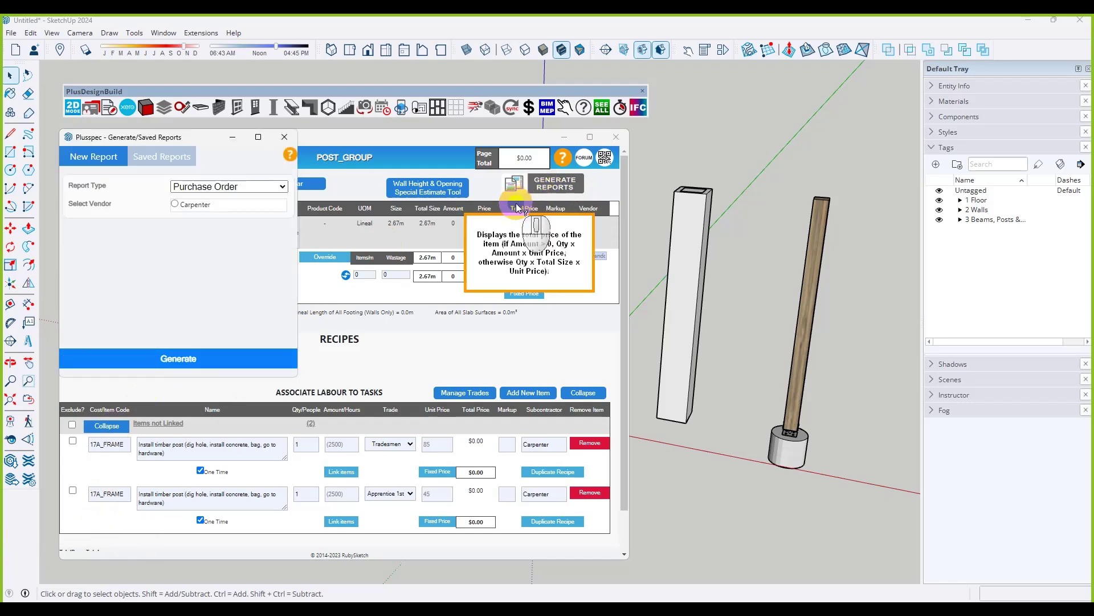
left_click(328, 354)
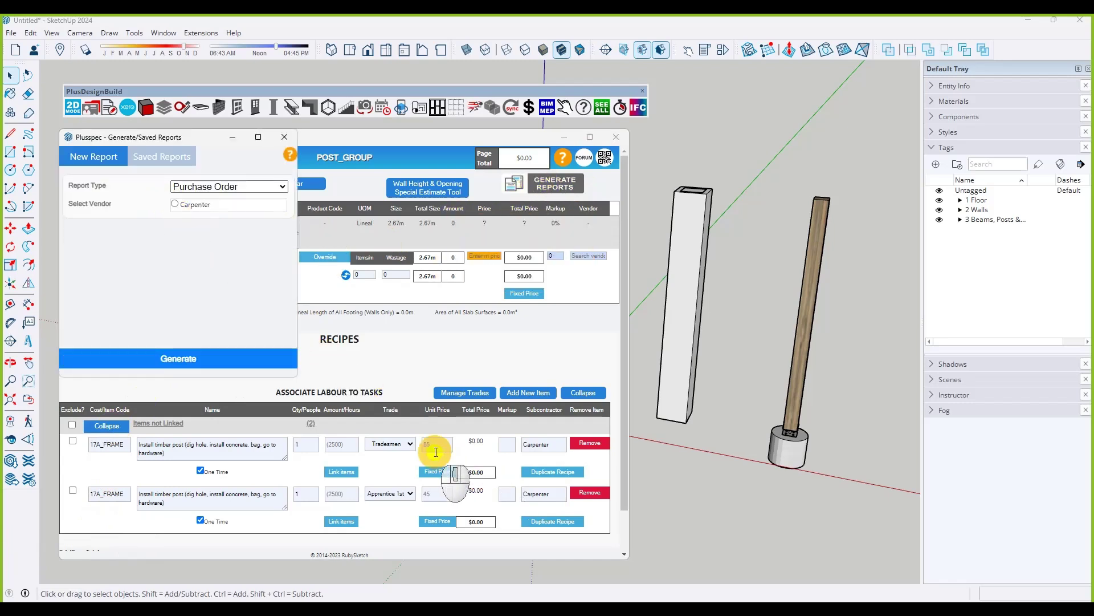
double_click(476, 441)
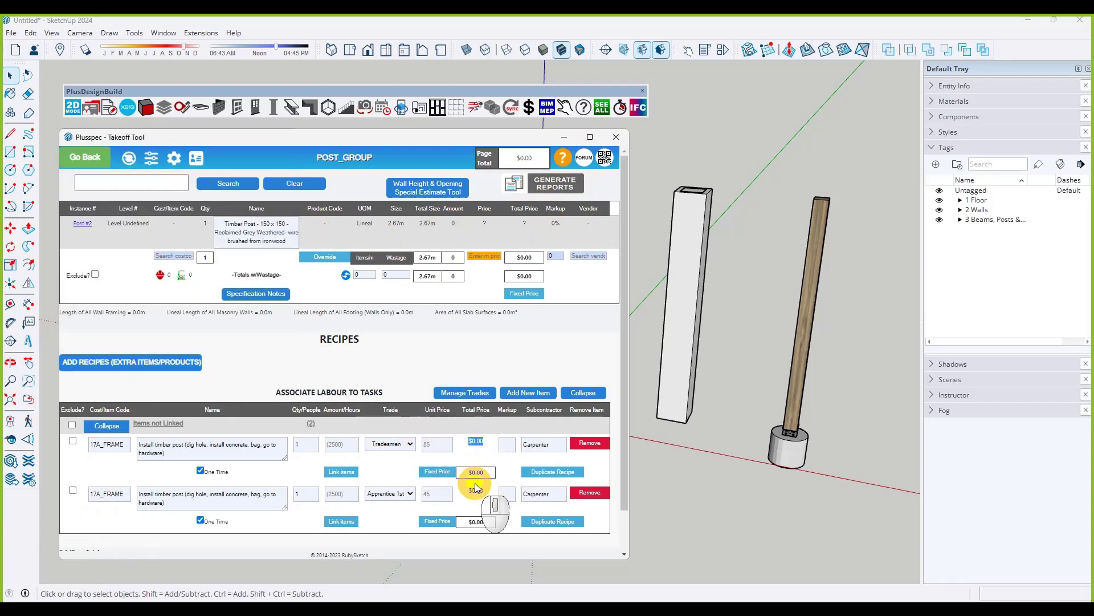
Set the hours to 4 for both timber post labour tasks and check the Tradesmen task's total price.
left_click(349, 475)
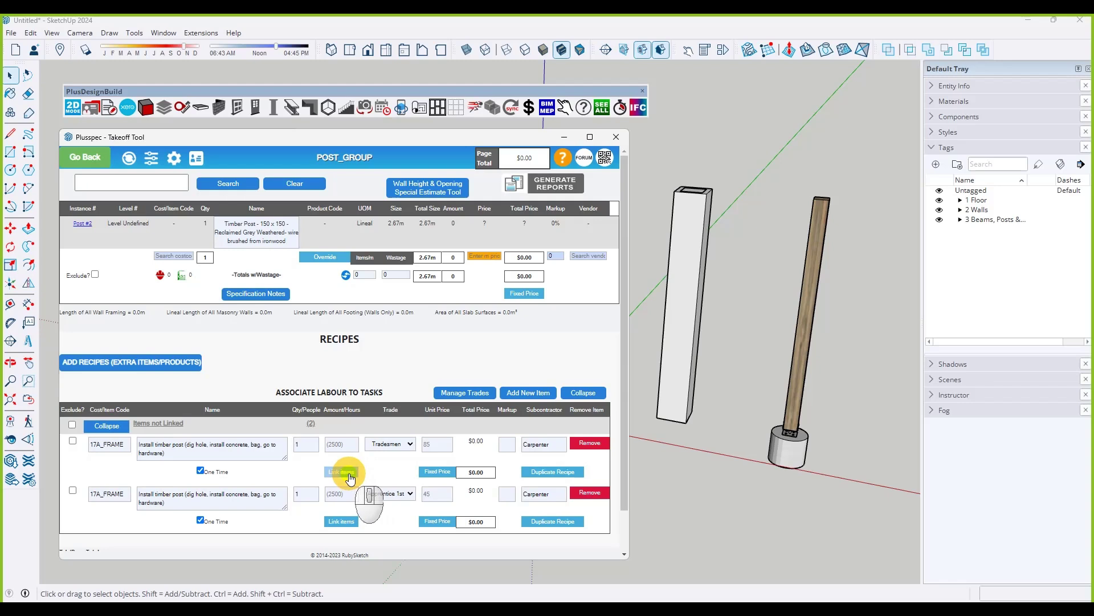
left_click(341, 445)
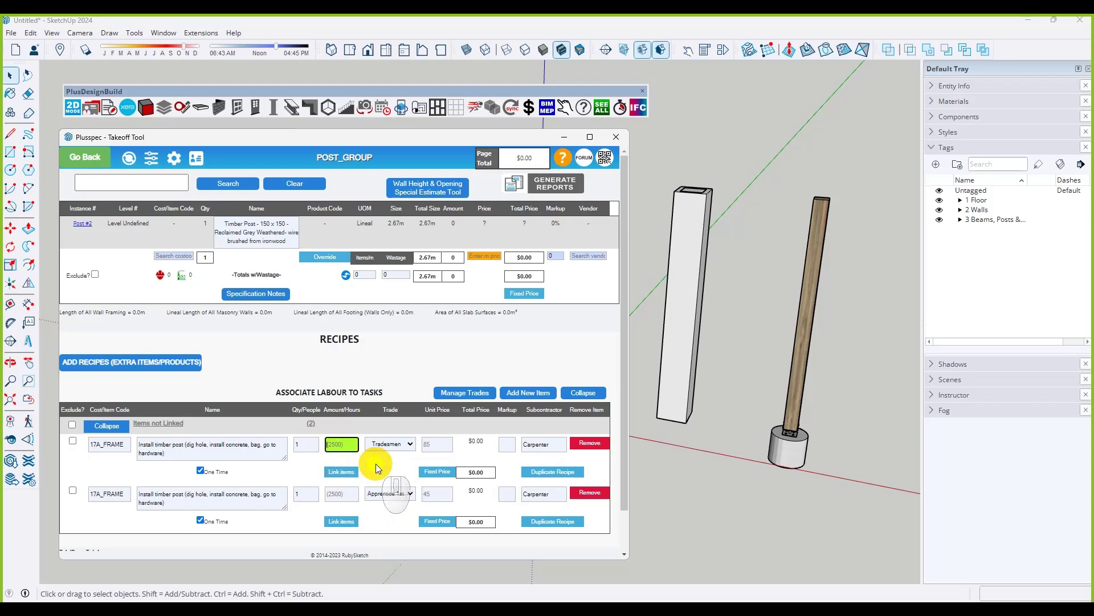
type("4")
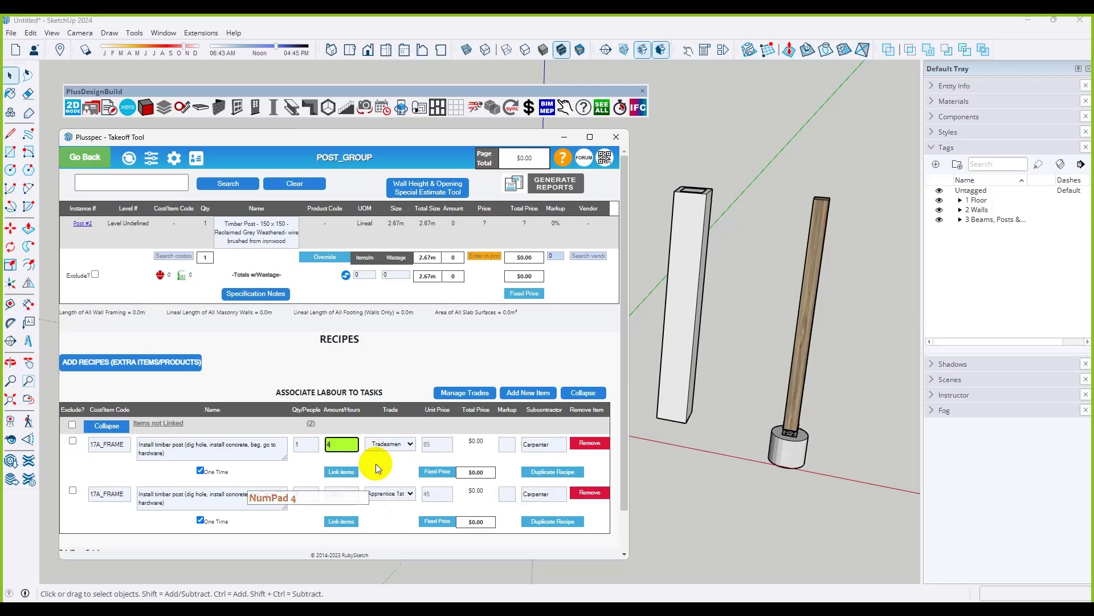
left_click(398, 463)
left_click(341, 493)
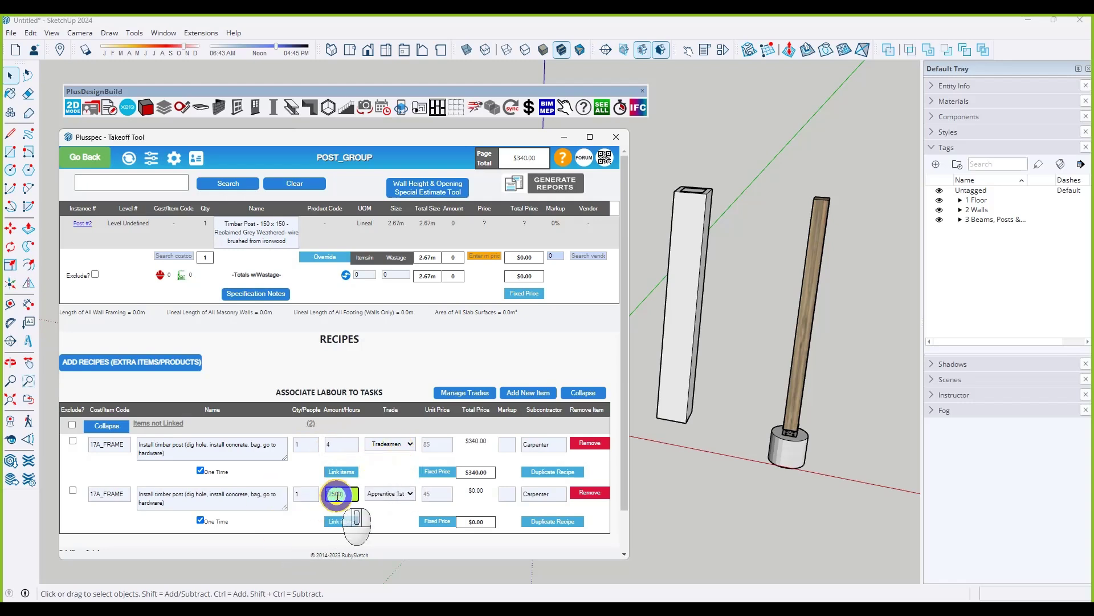
type("4")
left_click(281, 368)
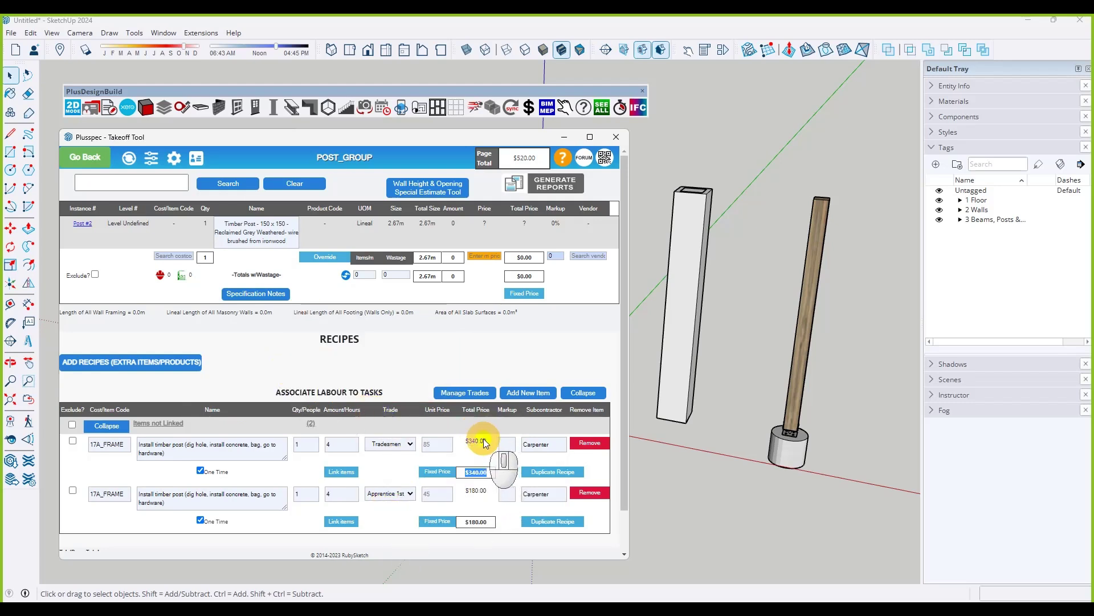
left_click_drag(483, 441, 463, 444)
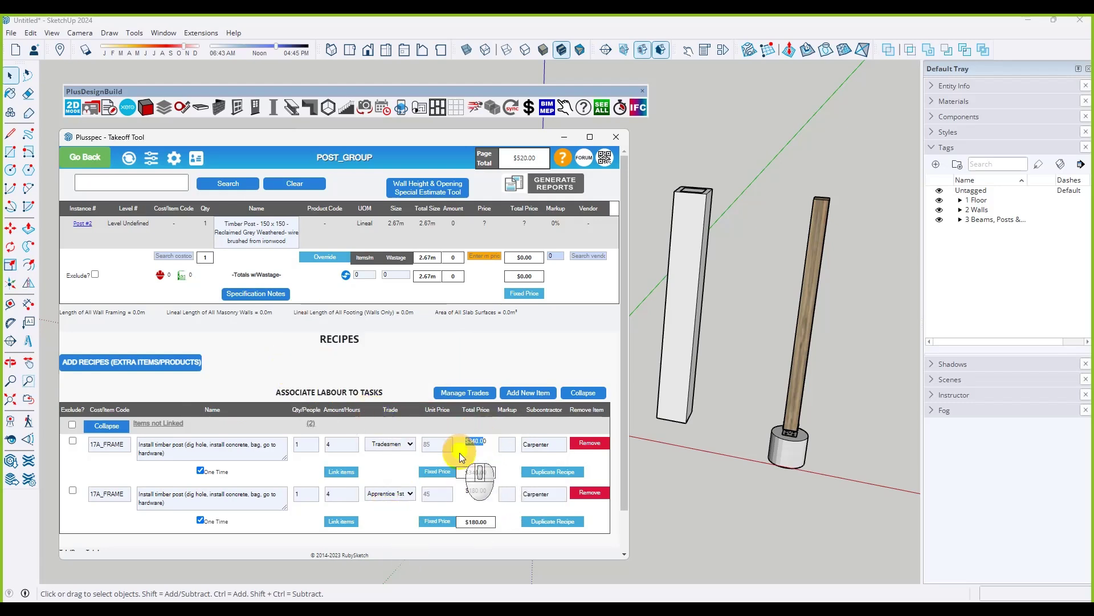
Generate a purchase order for the Carpenter vendor, review its contents and close the report.
left_click(556, 182)
left_click(187, 206)
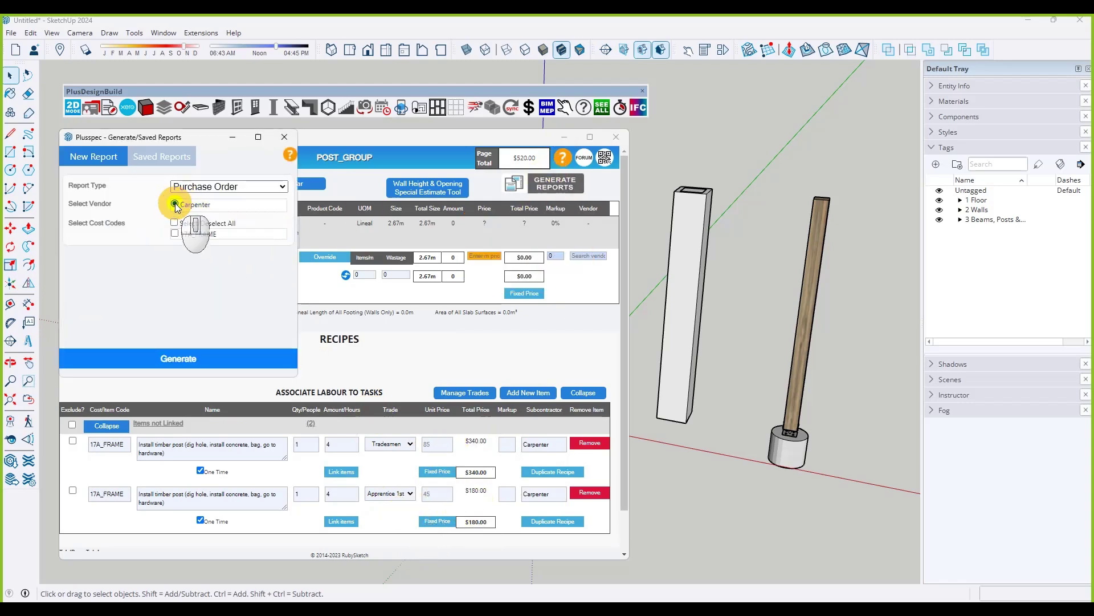
left_click(192, 359)
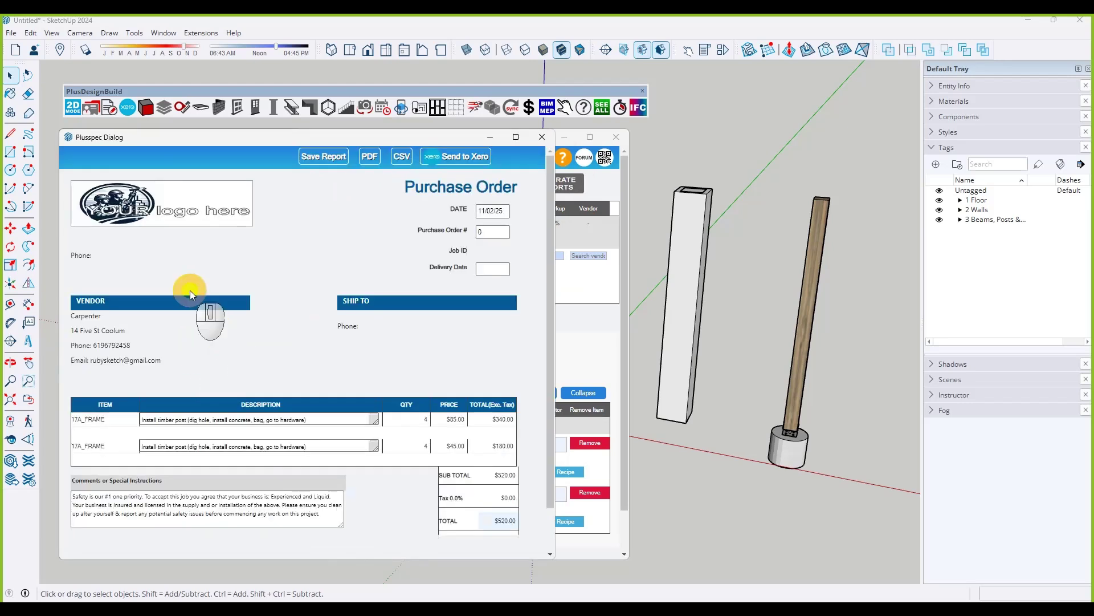
scroll(500, 384, "down", 1)
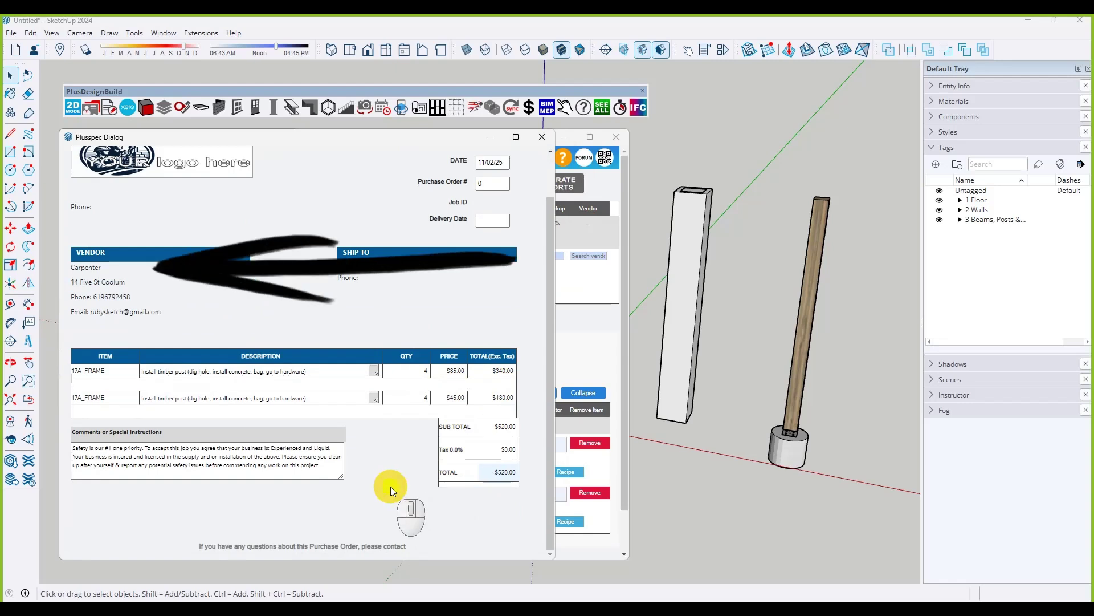
scroll(391, 487, "up", 2)
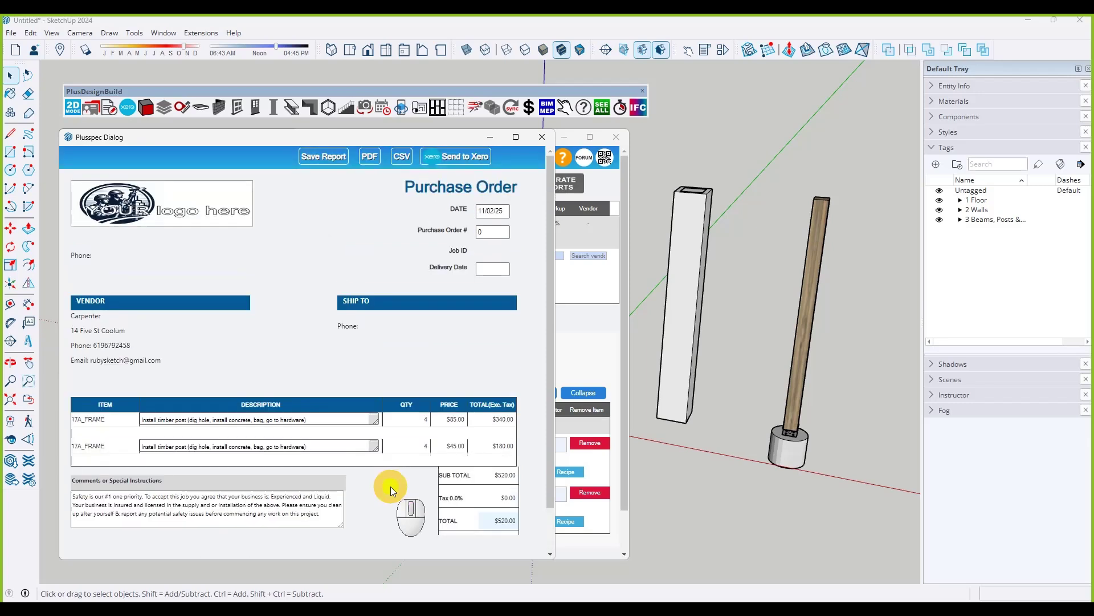
left_click(542, 137)
left_click(285, 137)
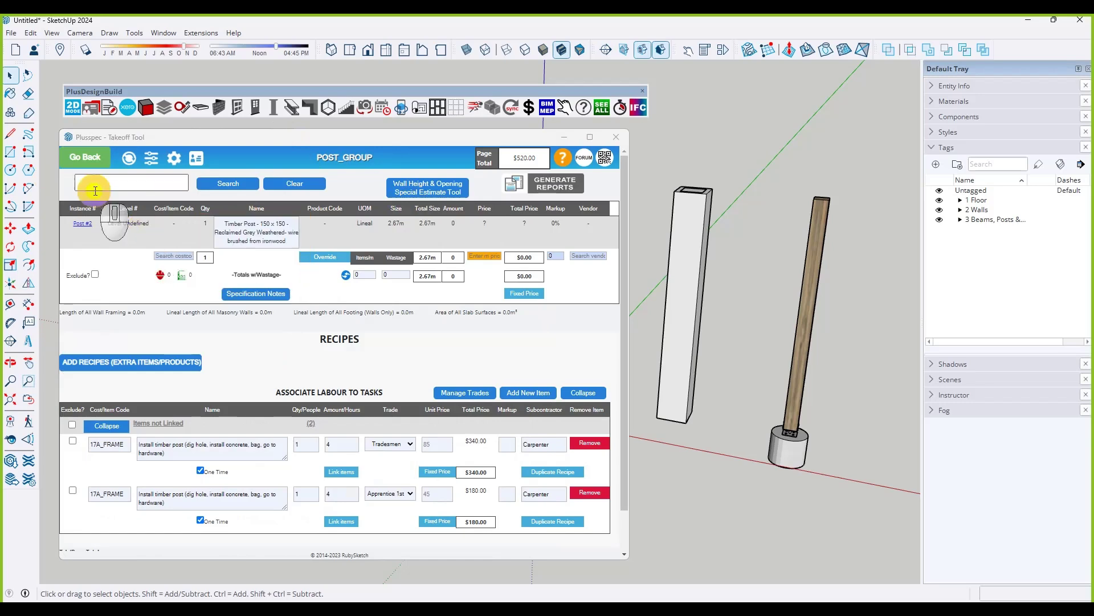
Return to the summary page, open the 19A_BRICKWORK item under Masonry and expand its unlinked labour tasks.
left_click(101, 159)
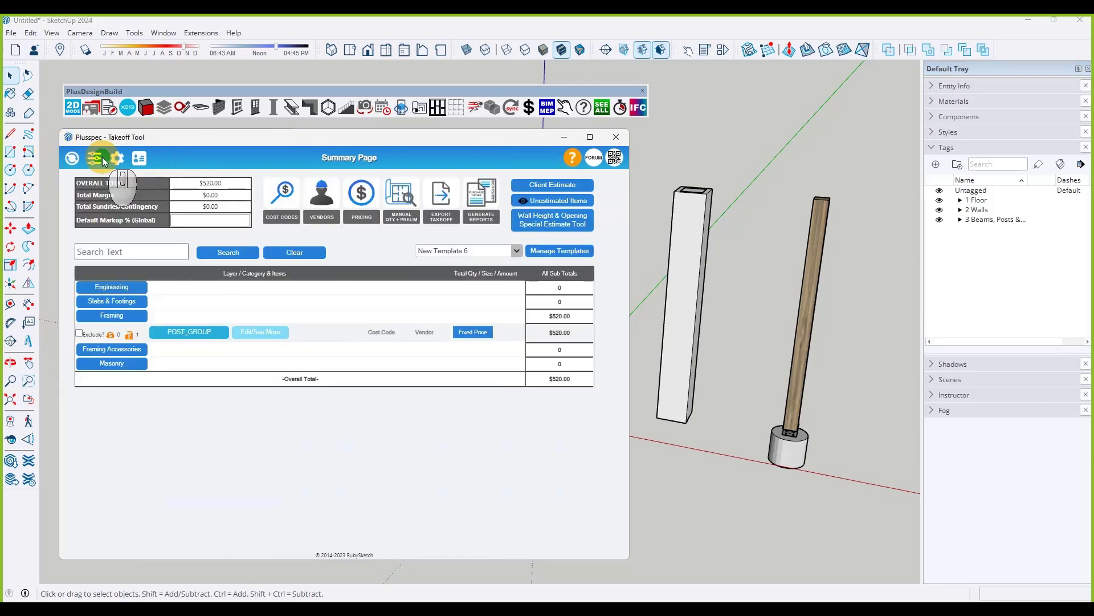
left_click(114, 363)
left_click(262, 381)
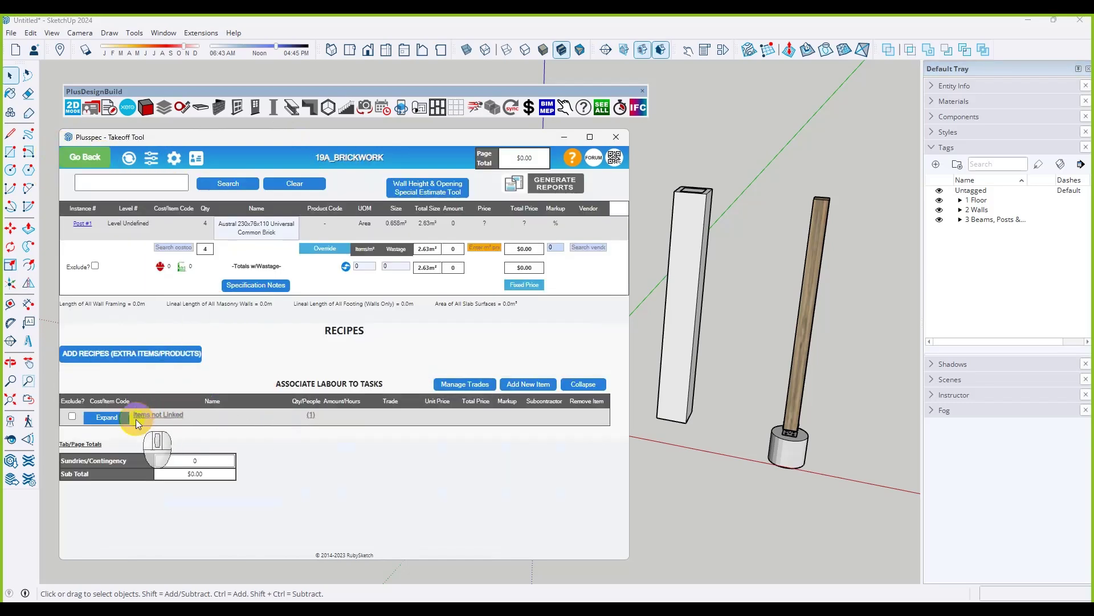
left_click(107, 416)
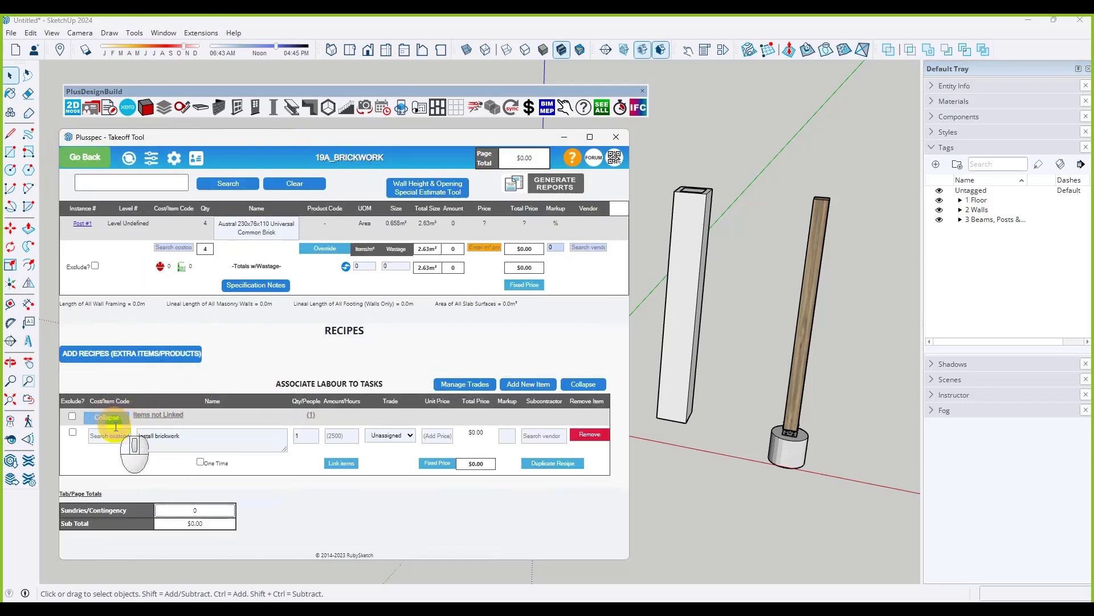
Rename the brickwork labour task as "Install brick column (materials ordered elsewhere)".
left_click(165, 437)
type("brick co")
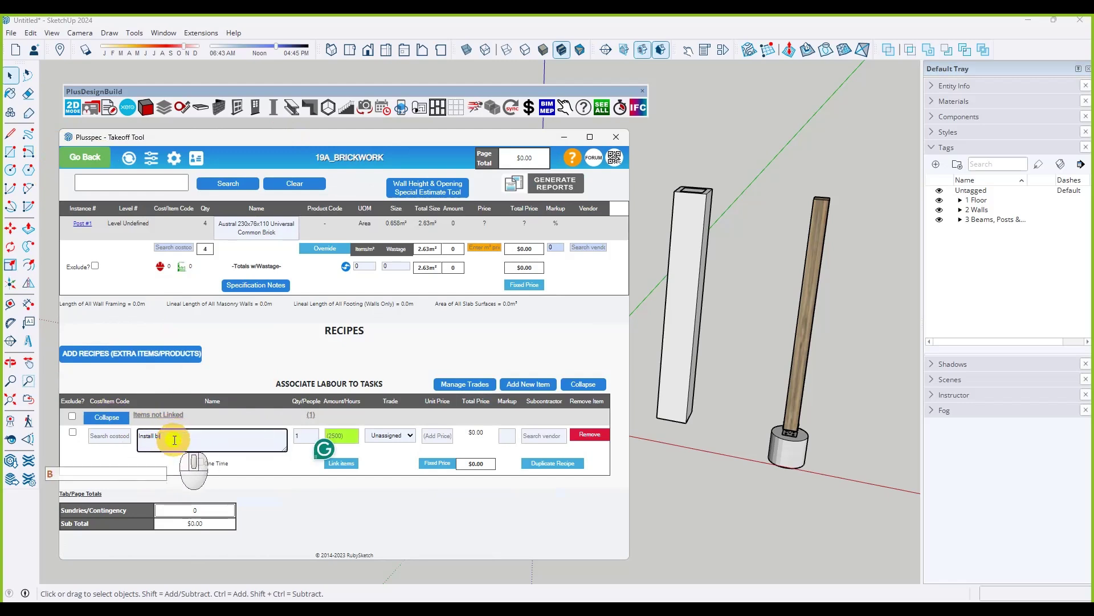
type("lumn")
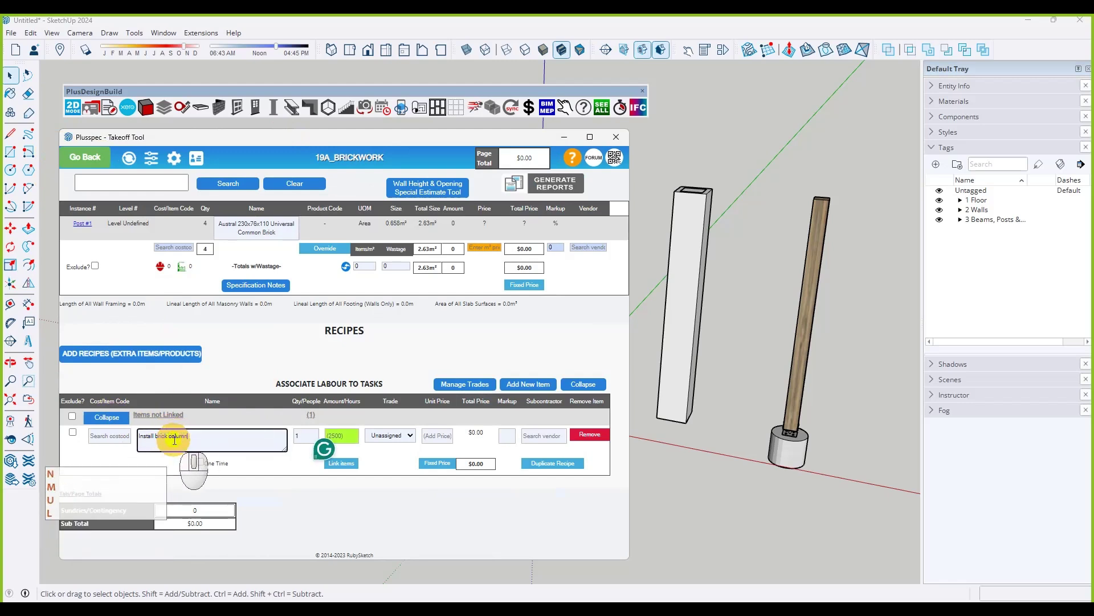
right_click(173, 440)
left_click(330, 505)
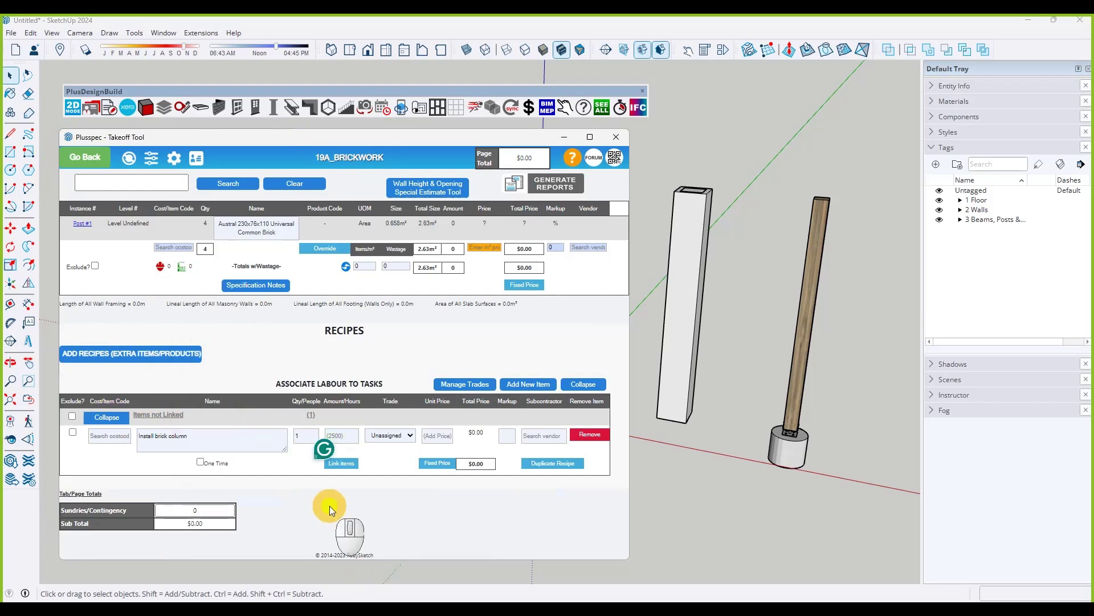
left_click(202, 437)
type("(materials order")
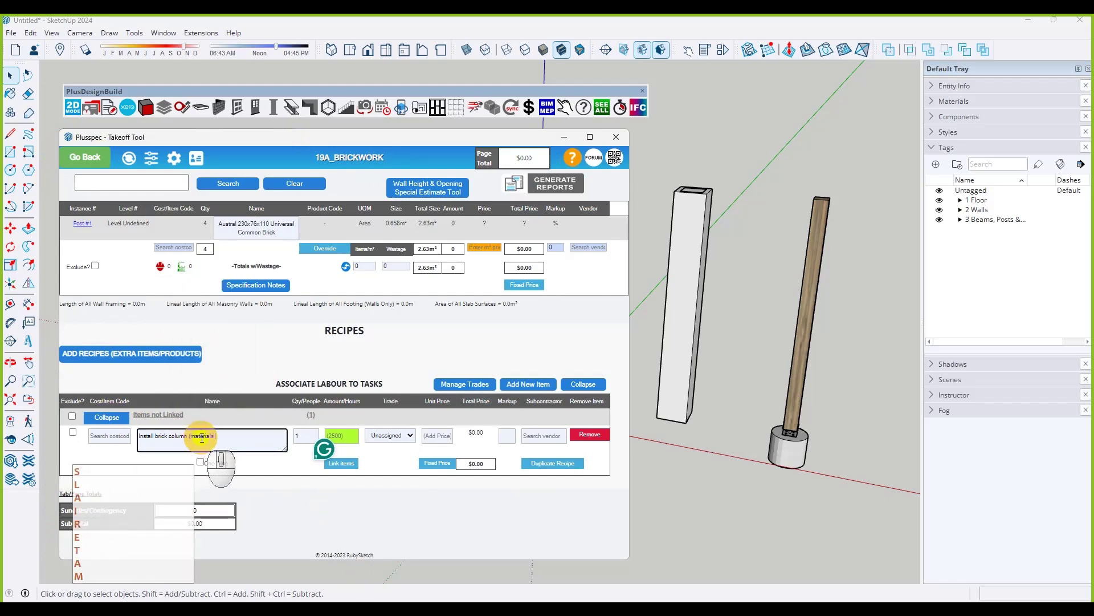
type("ed els")
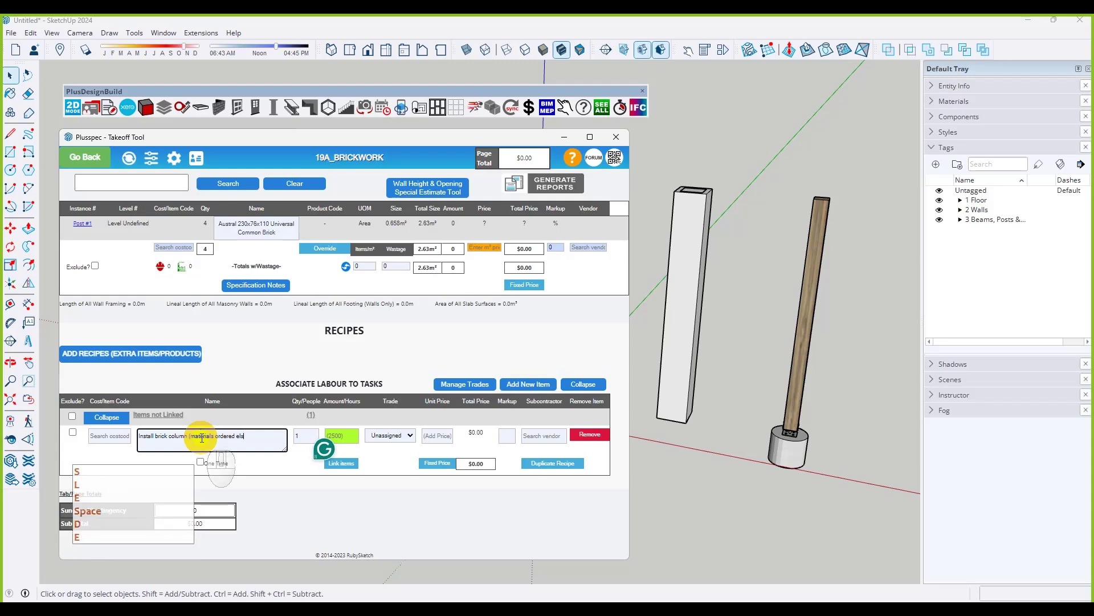
type("ewhere)")
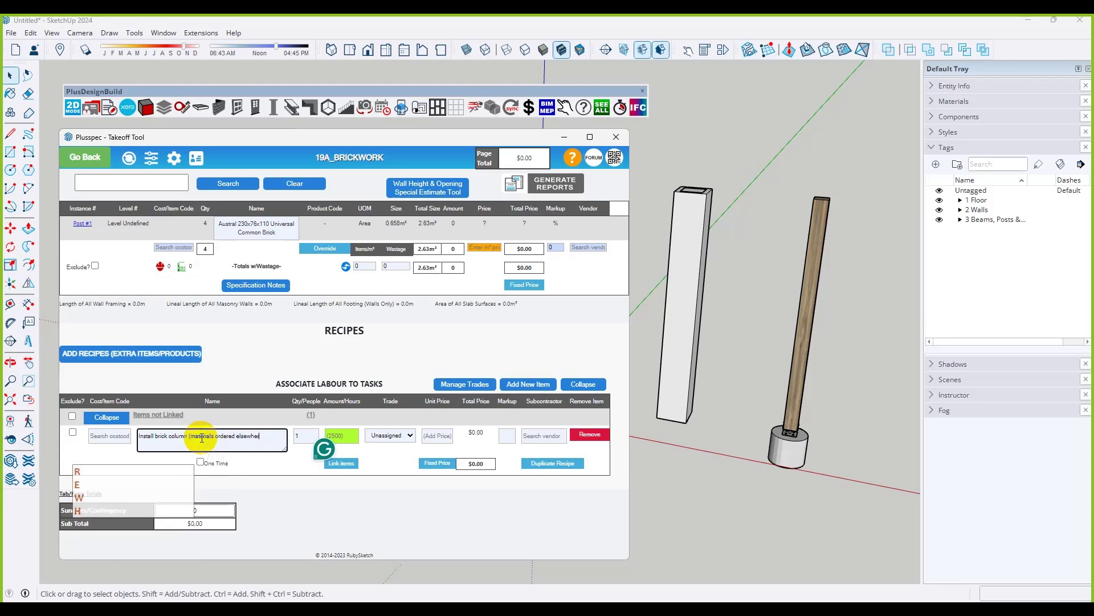
left_click(299, 496)
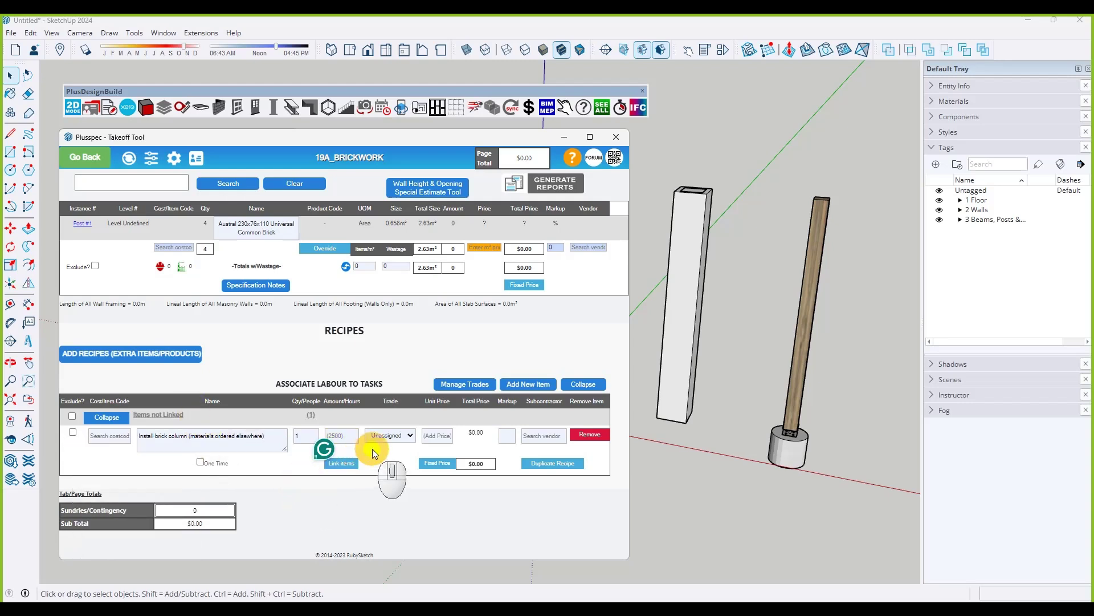
Set the brick column labour task to 3 hours and assign it to the Tradesmen trade.
left_click(390, 435)
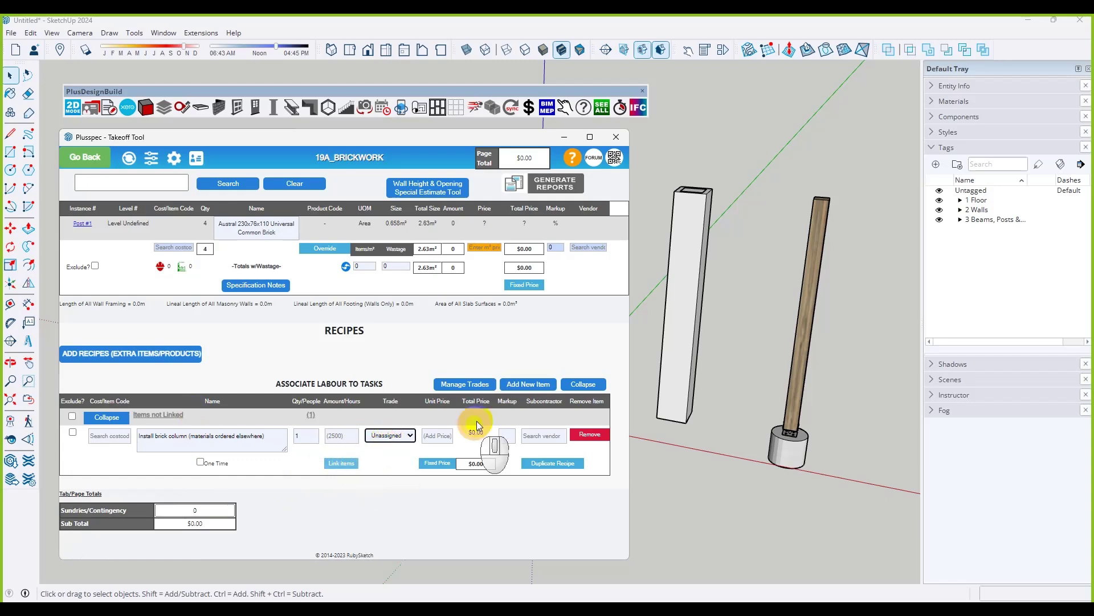
left_click(390, 435)
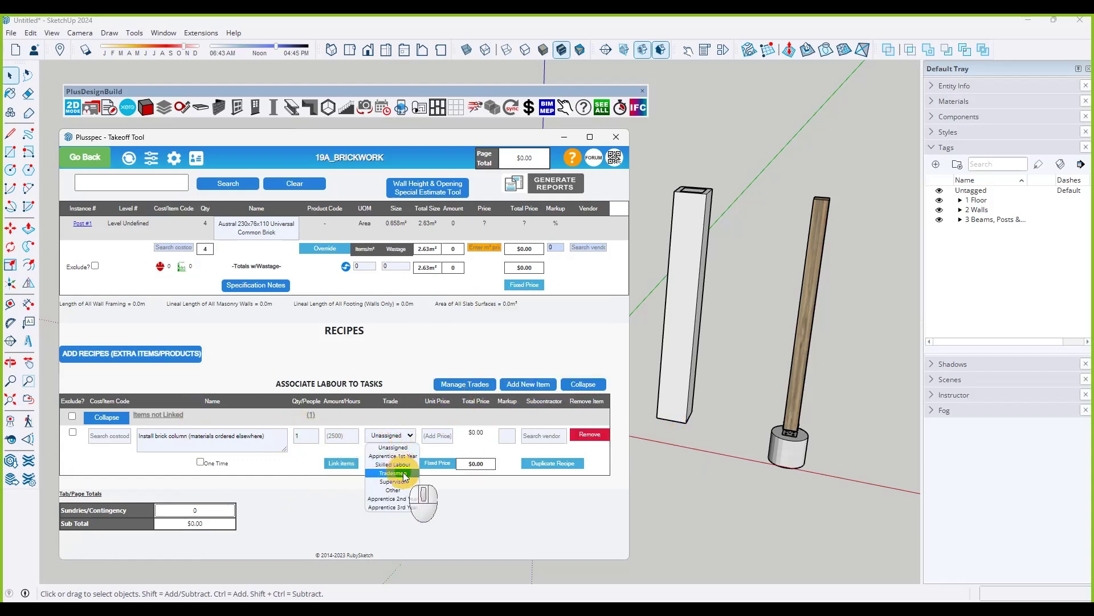
left_click(342, 437)
type("3")
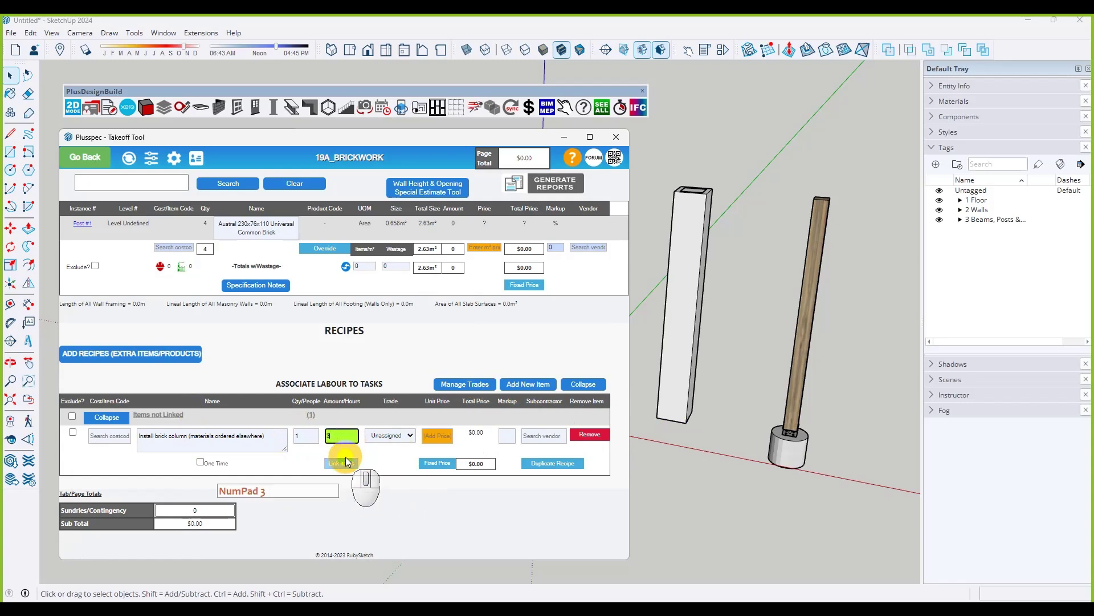
left_click(428, 536)
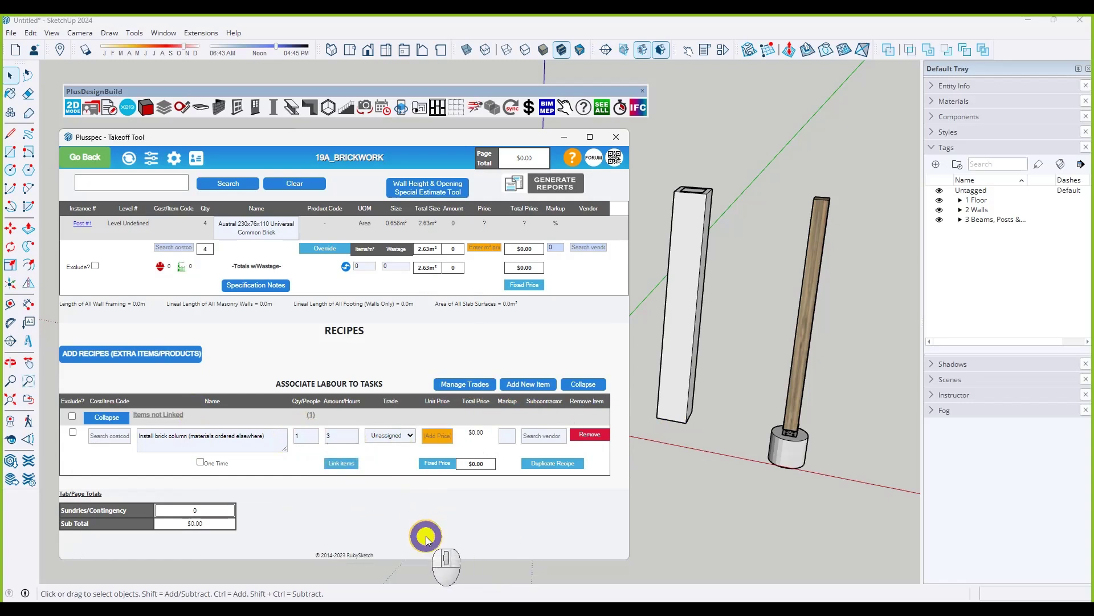
left_click(399, 436)
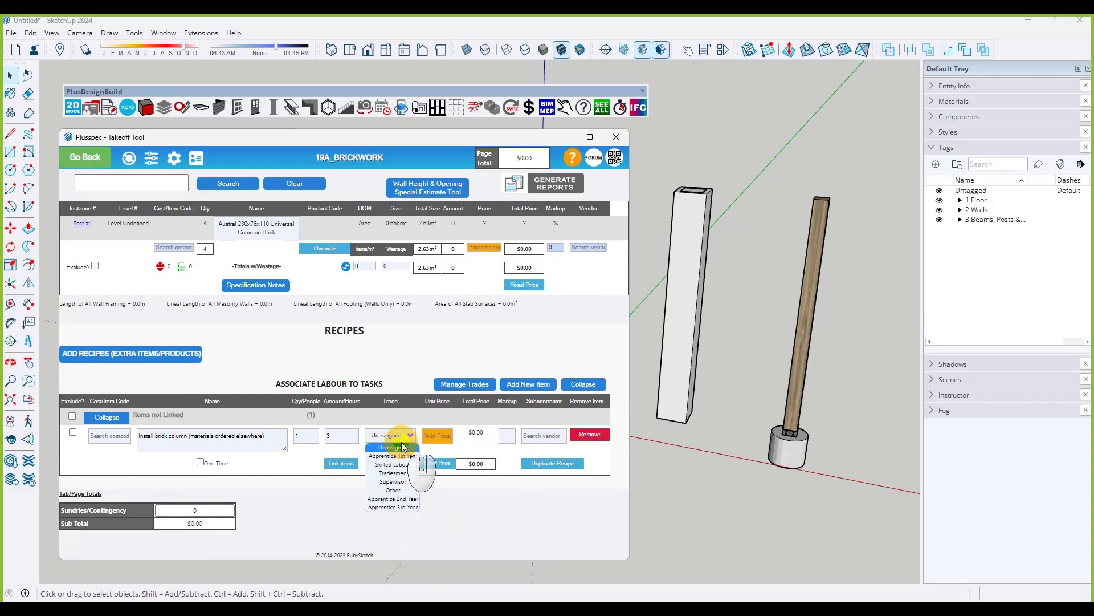
left_click(392, 473)
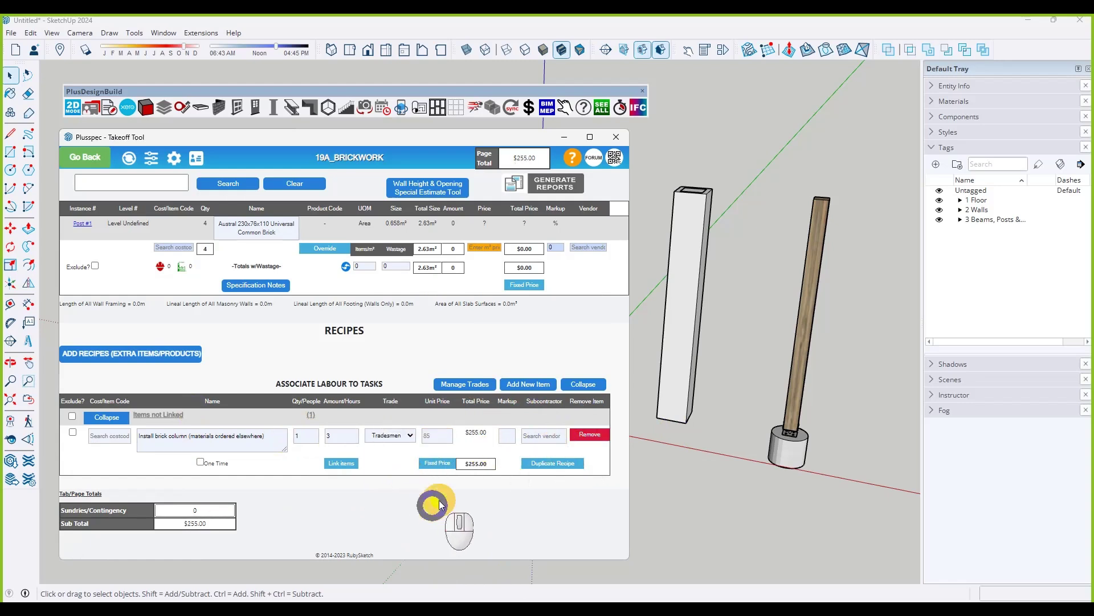
Duplicate the brick column labour task and set the copy's trade to Apprentice 1st Year.
left_click(553, 464)
left_click(392, 485)
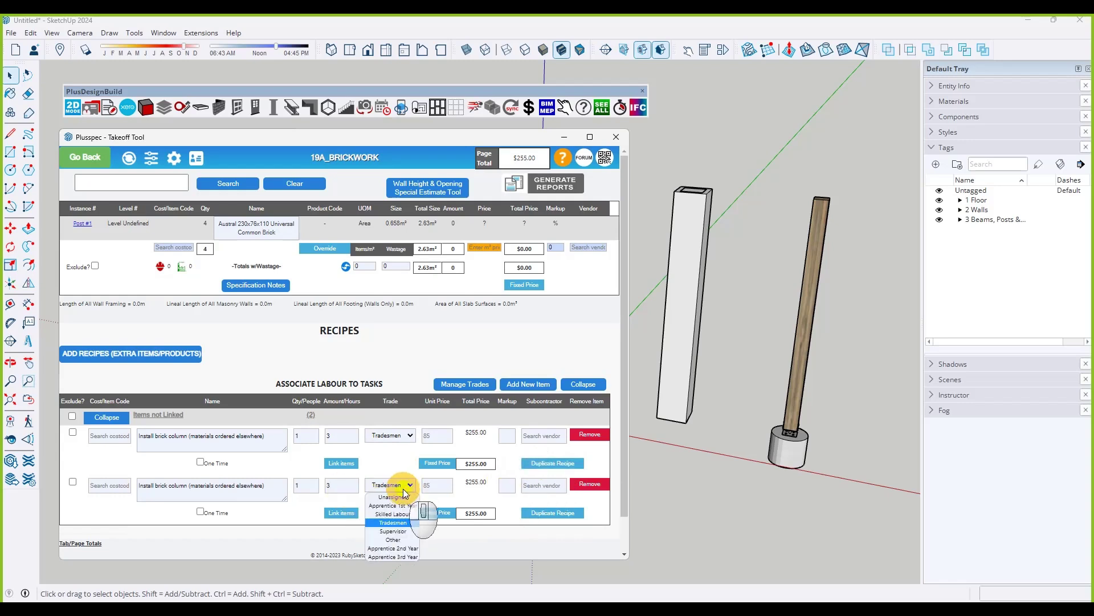
left_click(403, 506)
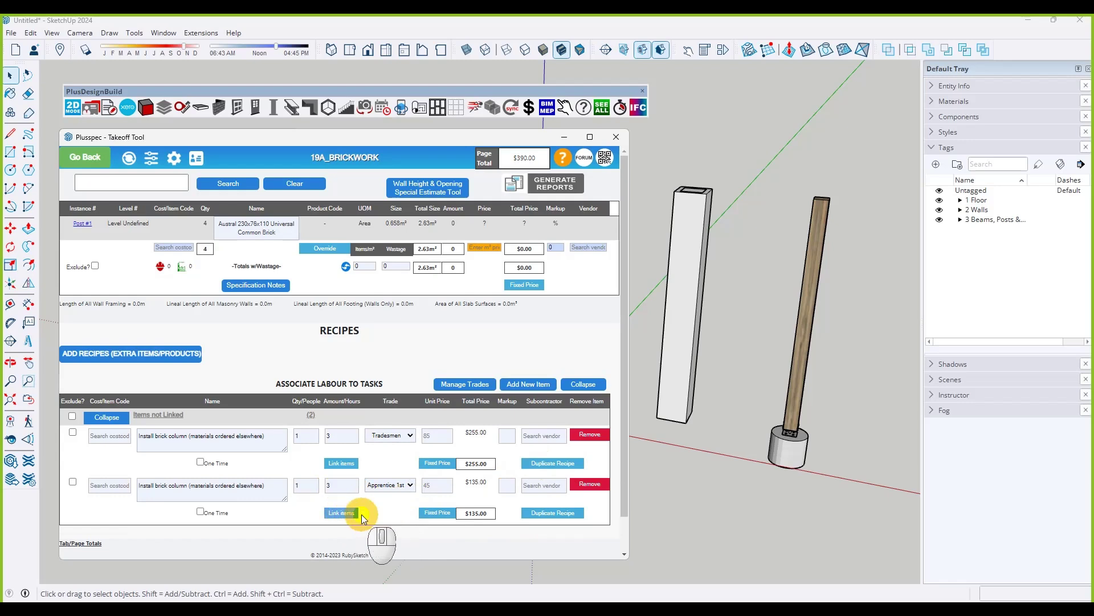
Assign Brick Layer as the subcontractor for both brick column labour tasks.
left_click(548, 436)
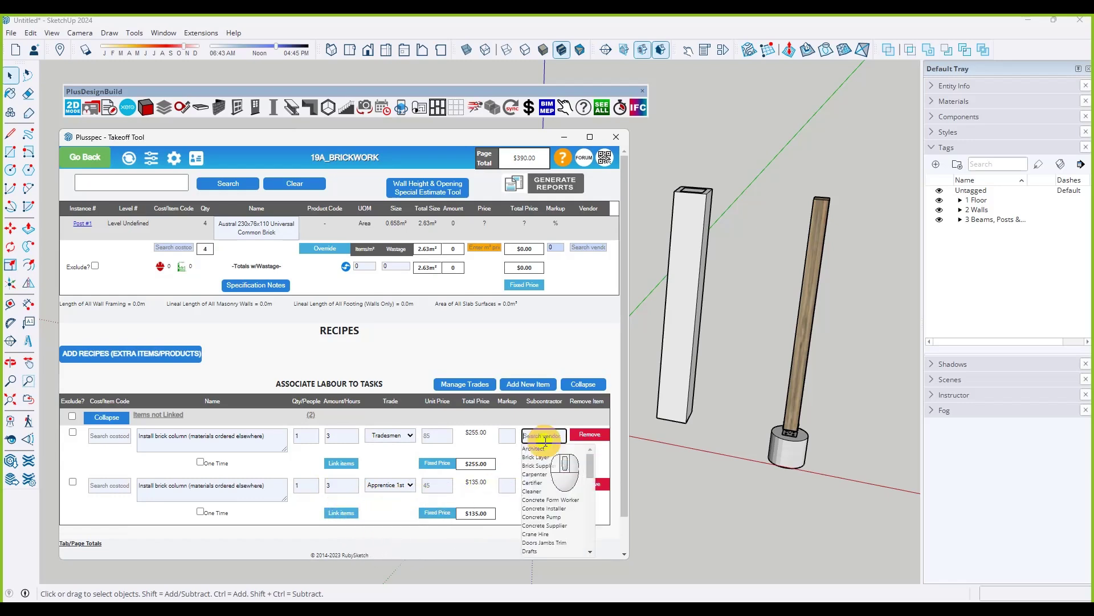
type("bri")
left_click(537, 451)
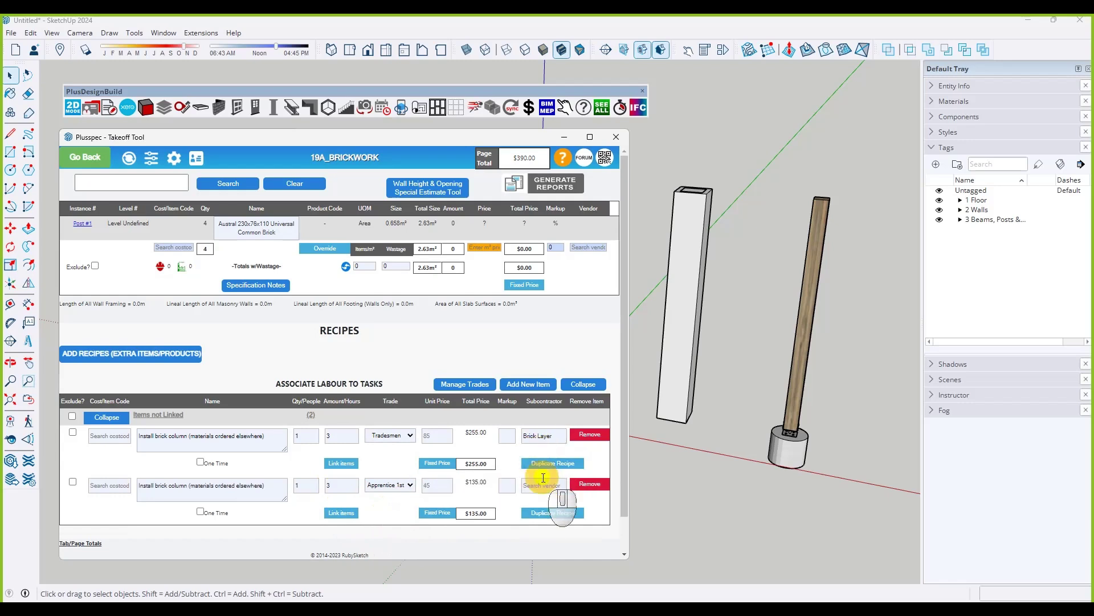
left_click(539, 485)
type("bri")
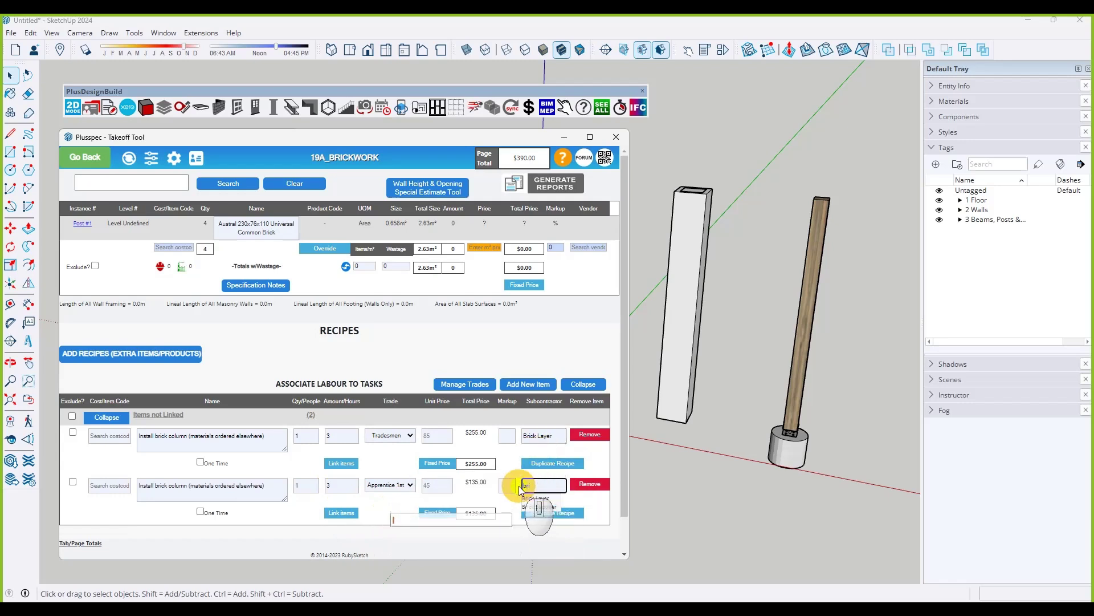
left_click(533, 498)
Assign the 19A_BRICKWORK cost code to both brick column labour tasks.
left_click(102, 437)
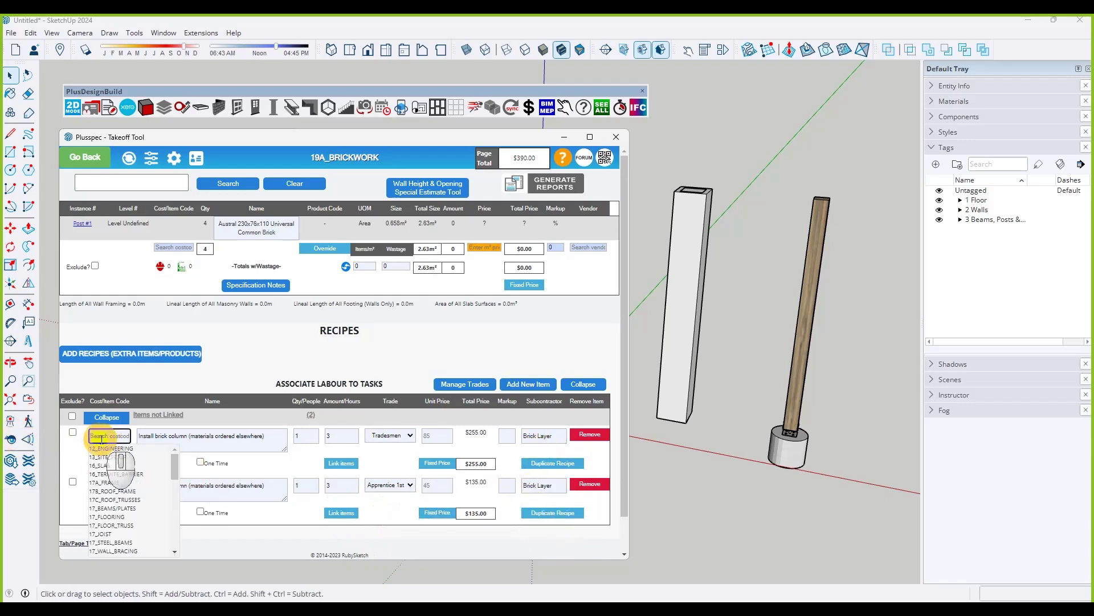
type("brick")
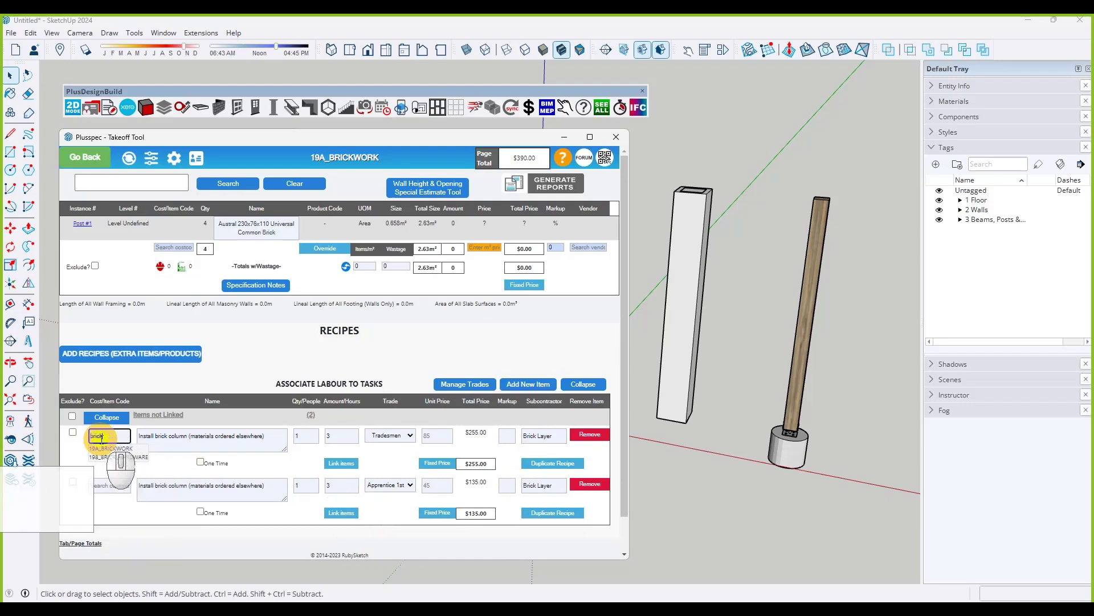
left_click(110, 448)
left_click(111, 485)
type("brick")
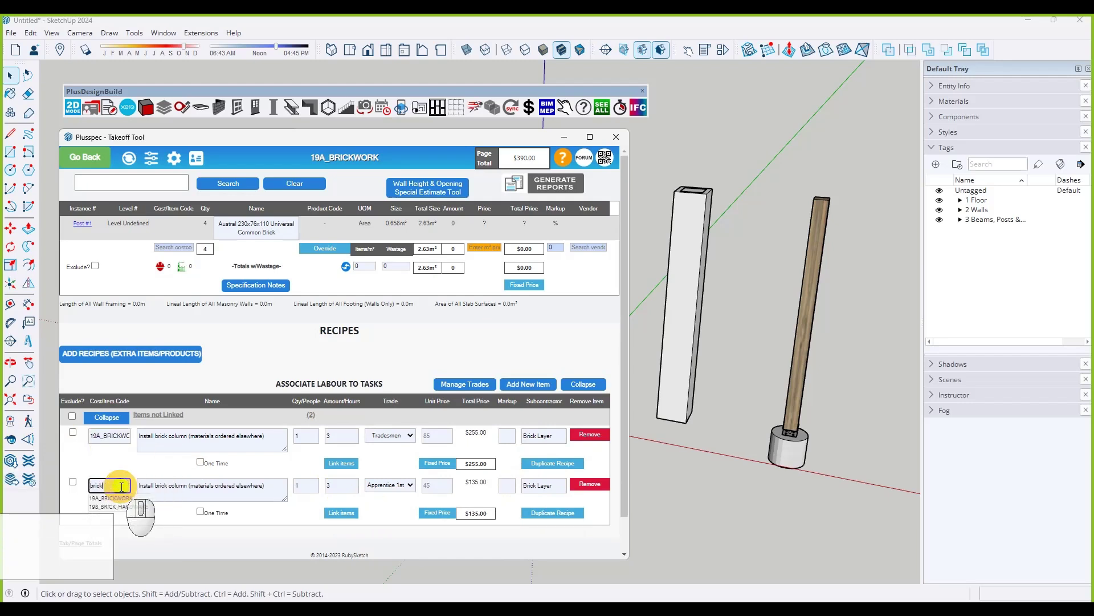
left_click(108, 506)
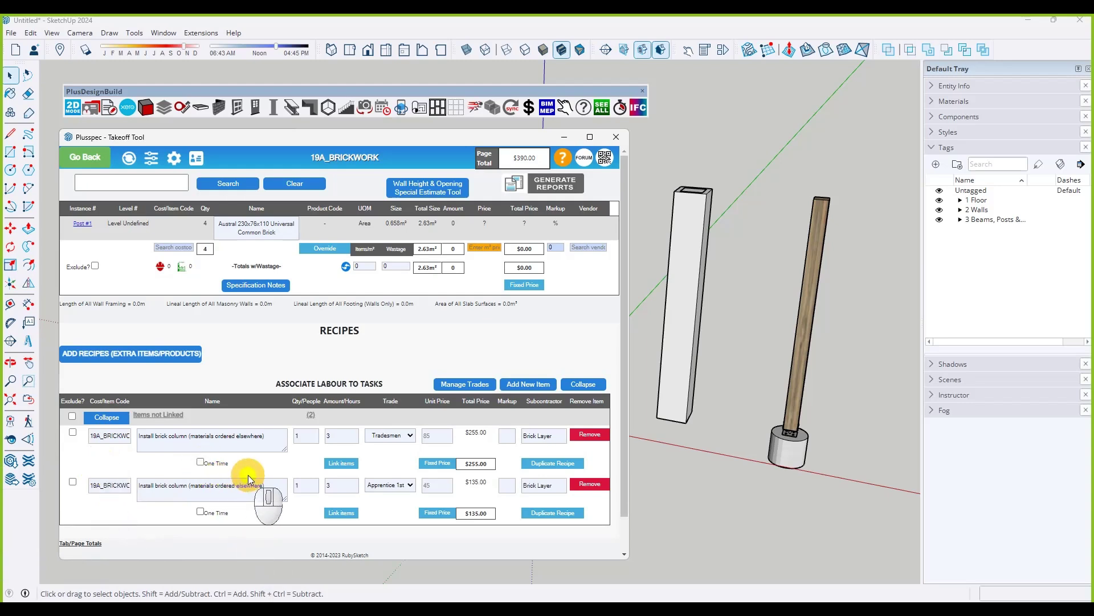
Generate a purchase order for the Brick Layer vendor with all cost codes selected, and close the report windows after viewing it.
left_click(568, 189)
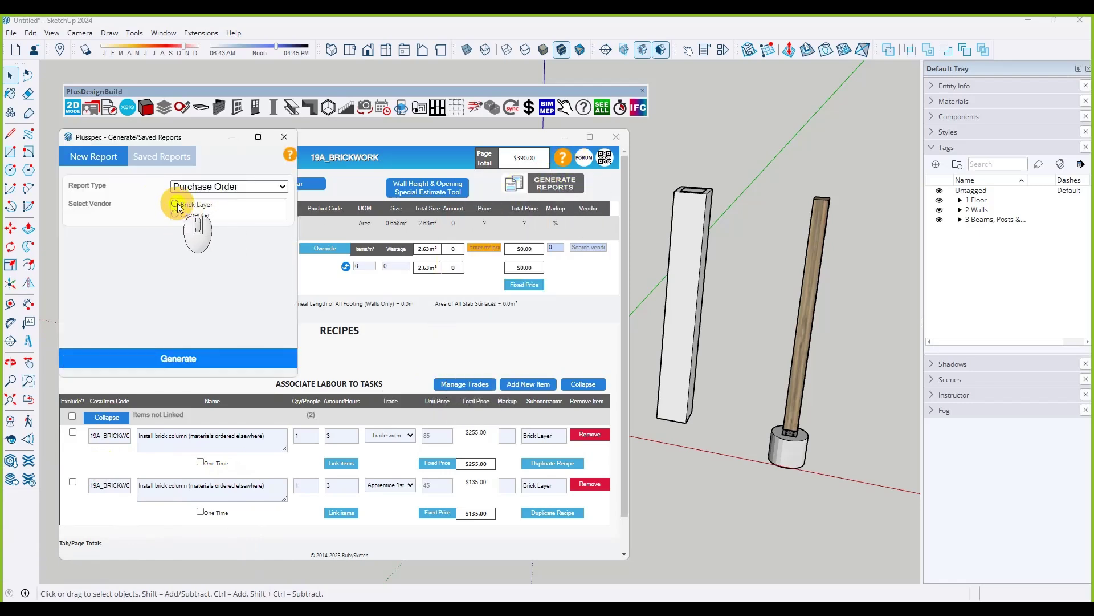
left_click(175, 204)
left_click(175, 229)
left_click(197, 357)
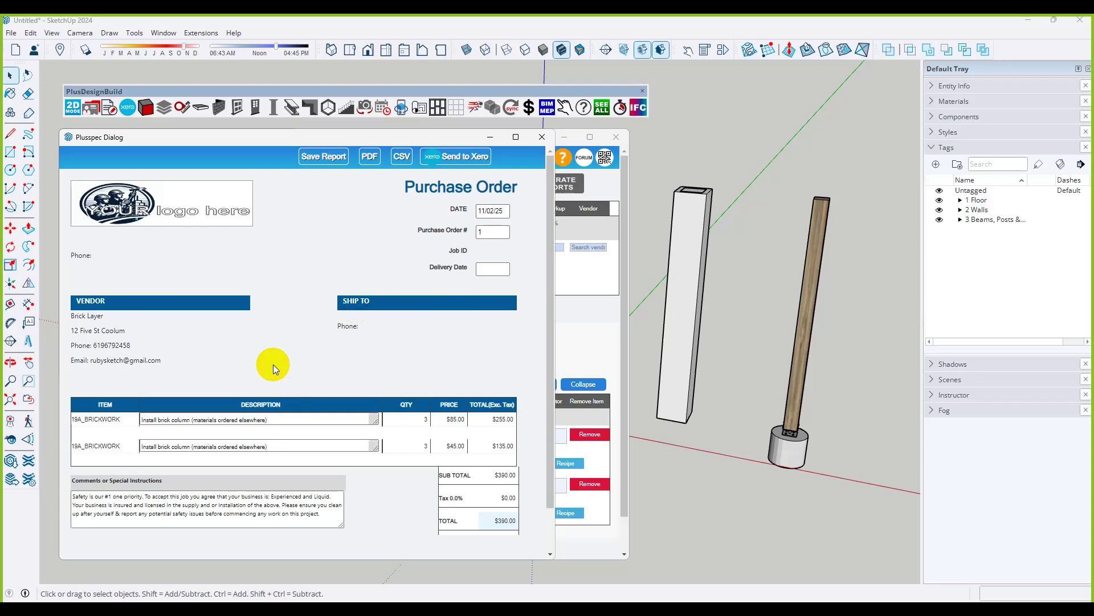
left_click(838, 307)
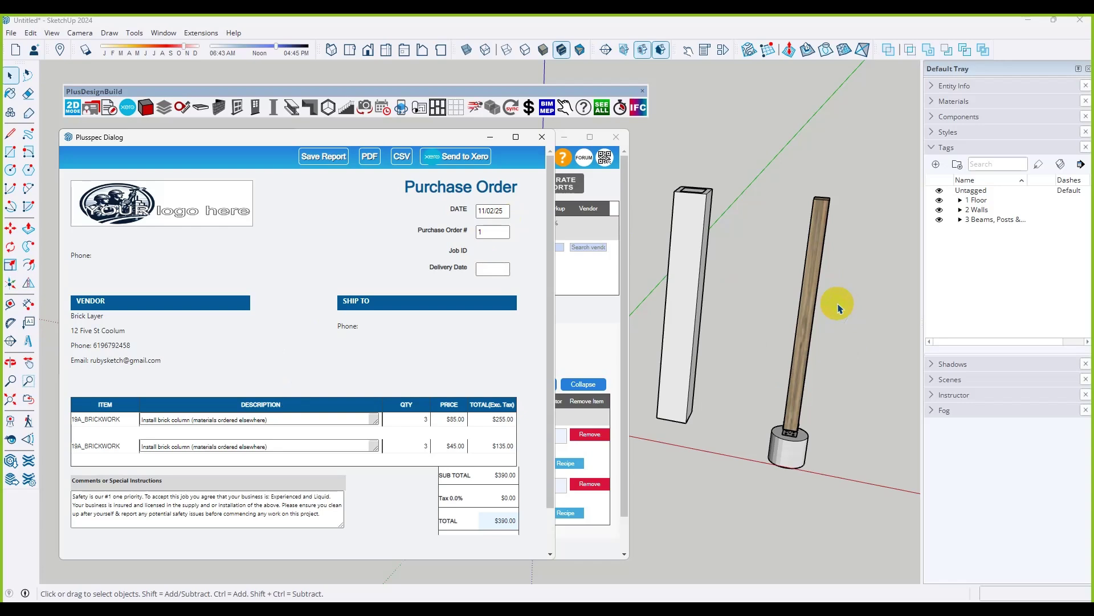
left_click(696, 244)
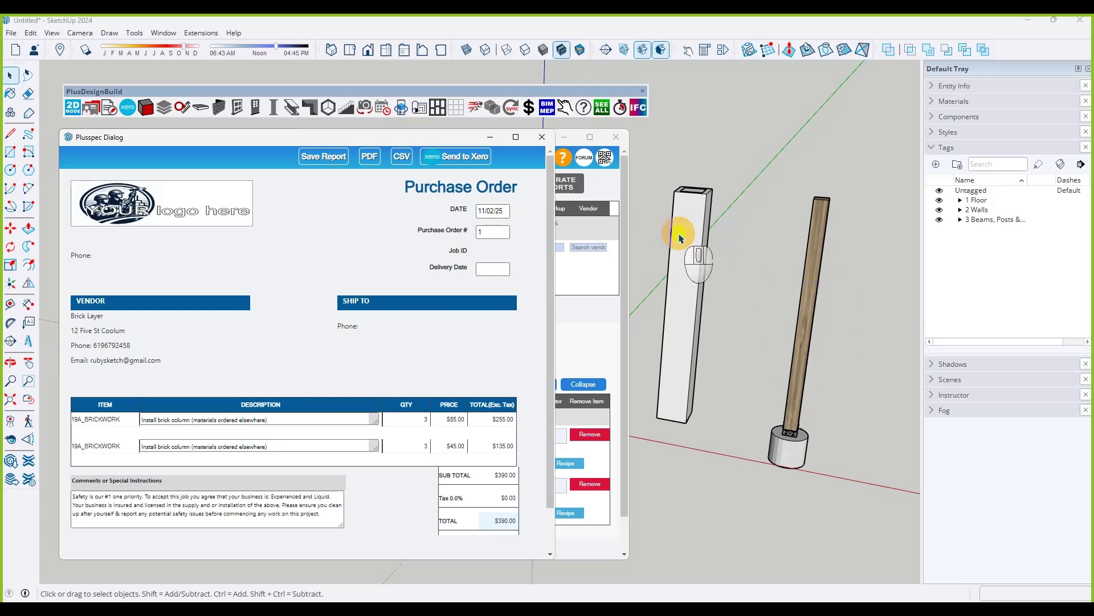
left_click(542, 138)
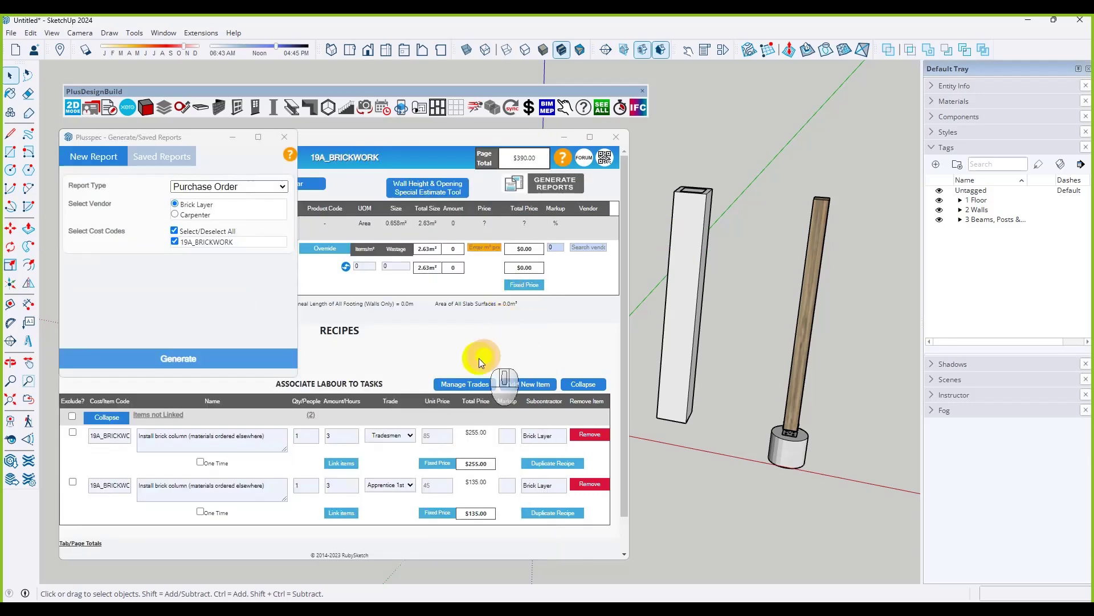
left_click(284, 137)
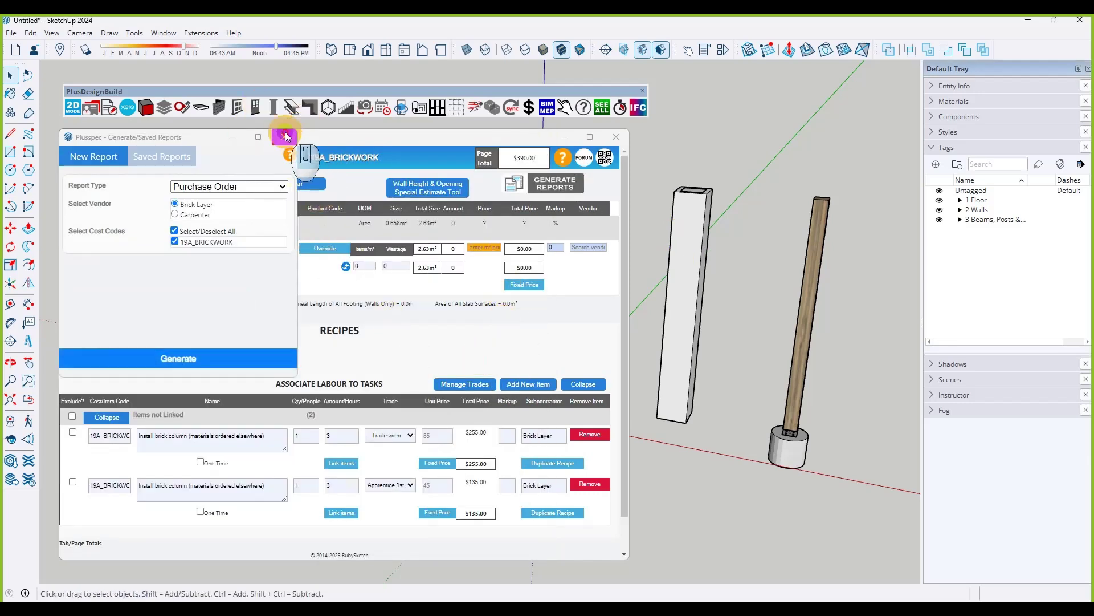
Add a trade named "Engineer Inspection" with a price of 150 to the trades list and save it.
mouse_move(446, 387)
left_click(479, 383)
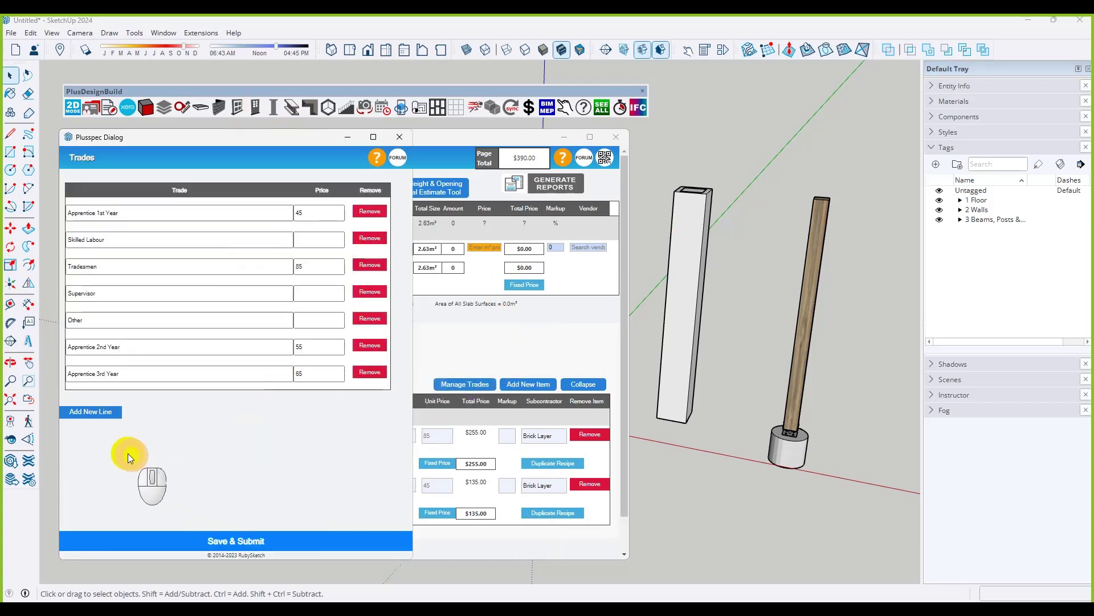
left_click(107, 418)
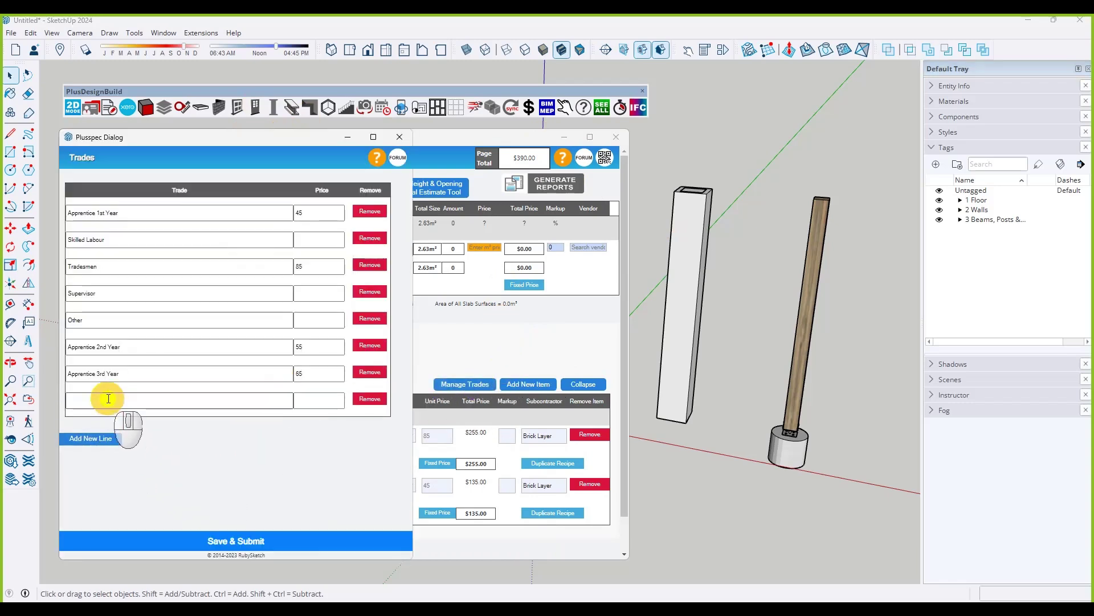
left_click(107, 399)
type("Engineer")
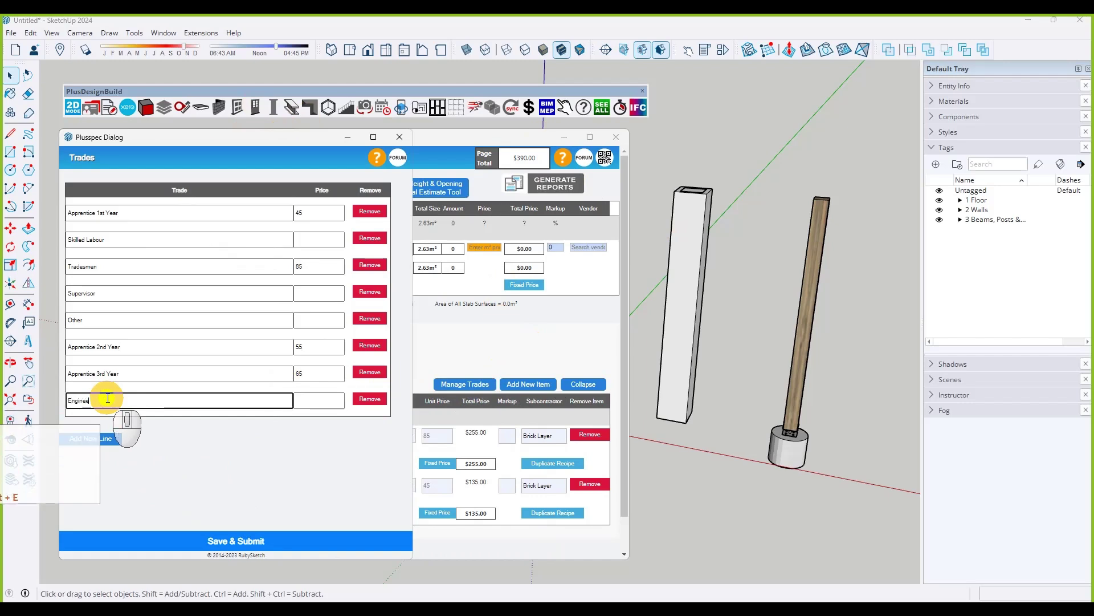
type(" Insp")
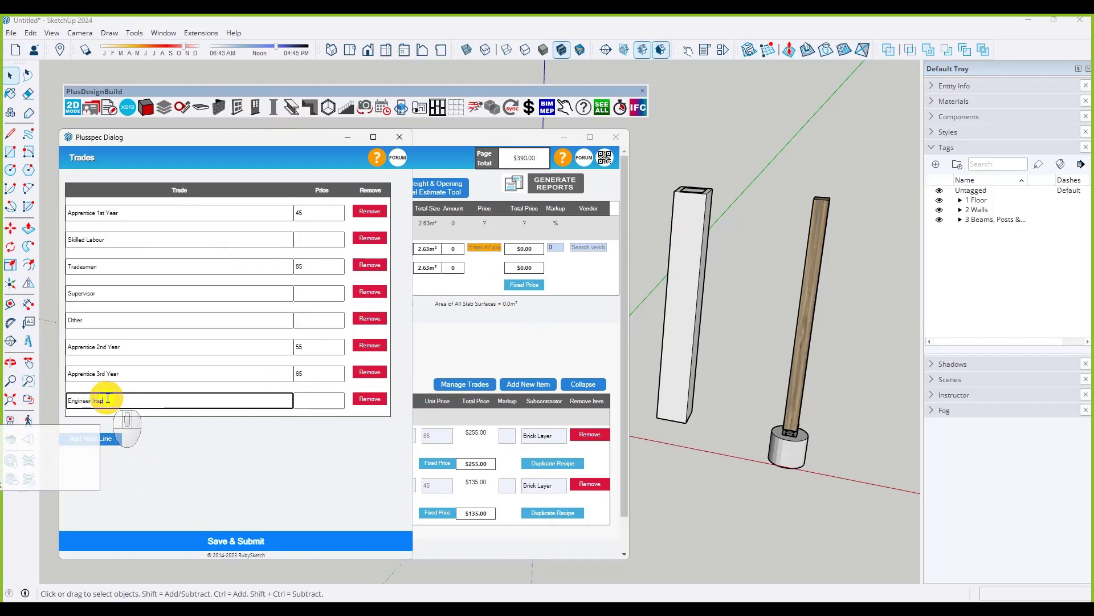
type("ection")
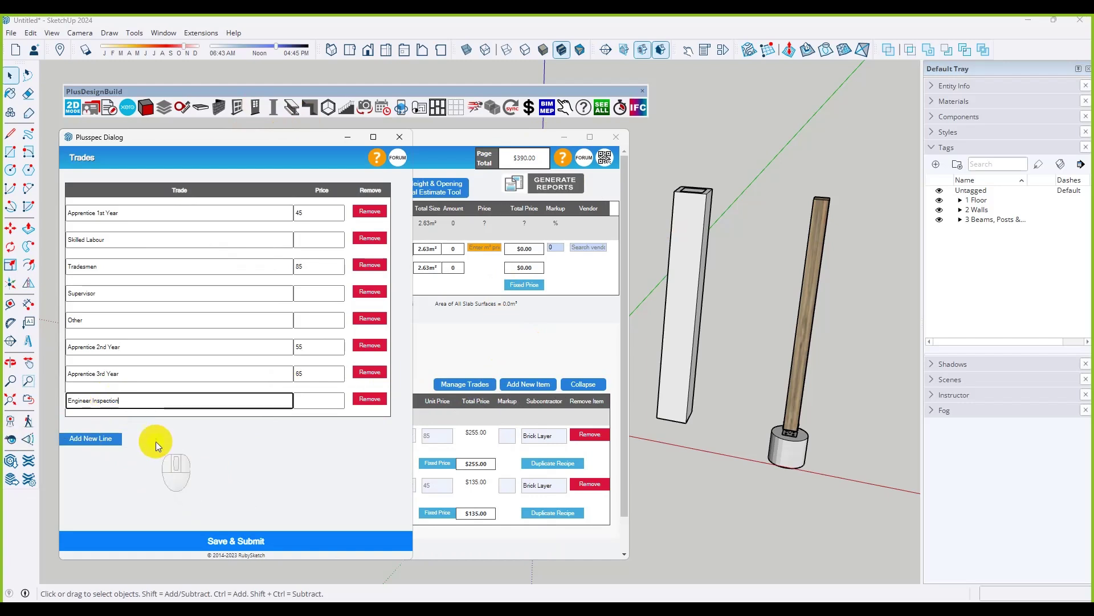
left_click(322, 403)
type("150")
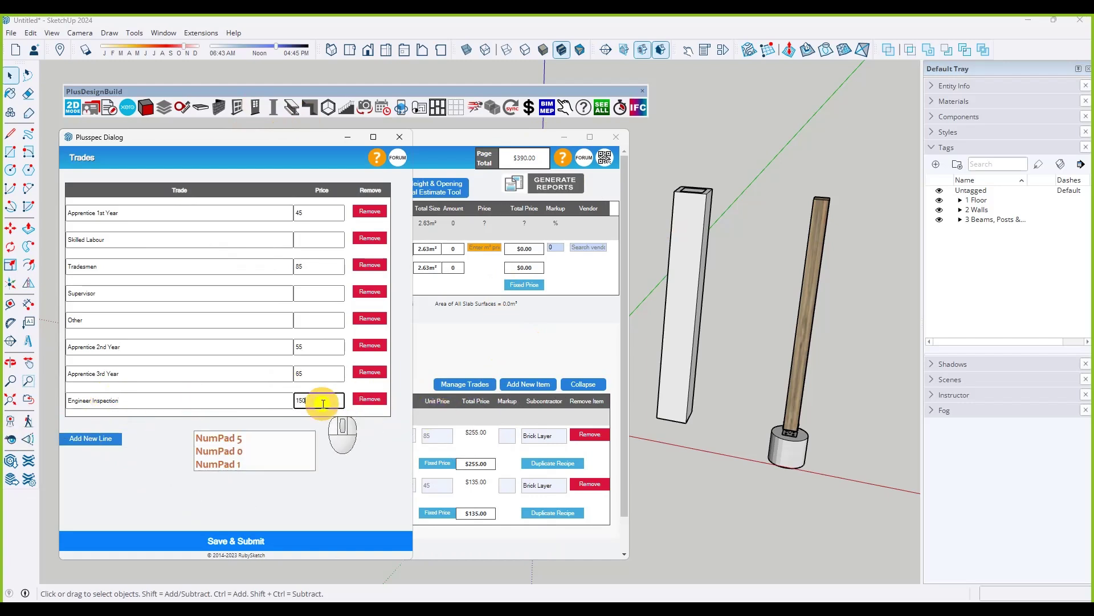
left_click(244, 538)
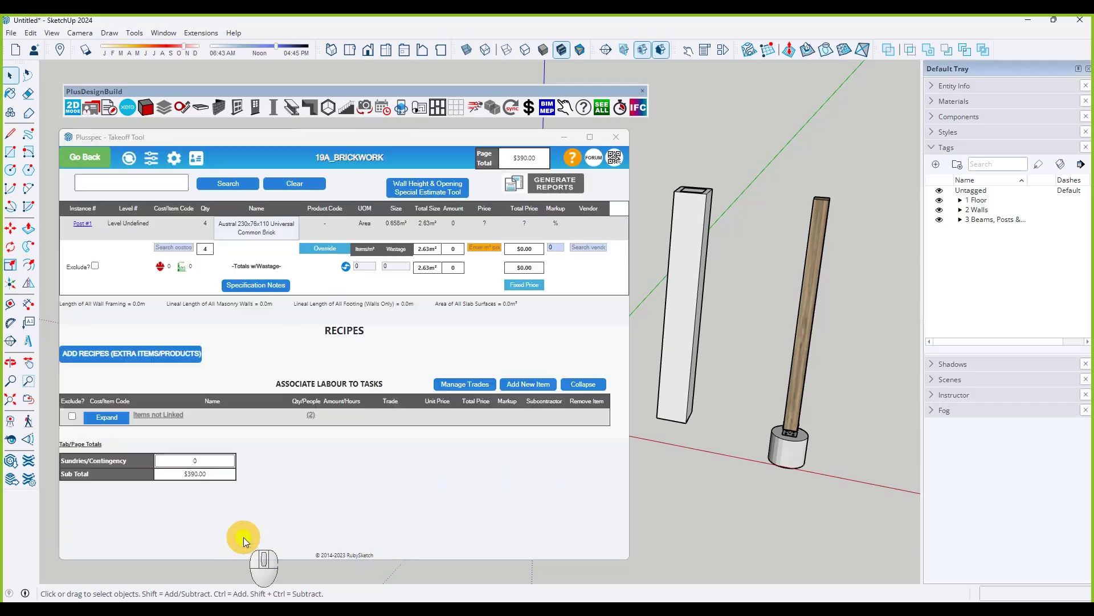
Duplicate the apprentice brick column labour task and rename the copy "Inspect footings on column".
left_click(106, 418)
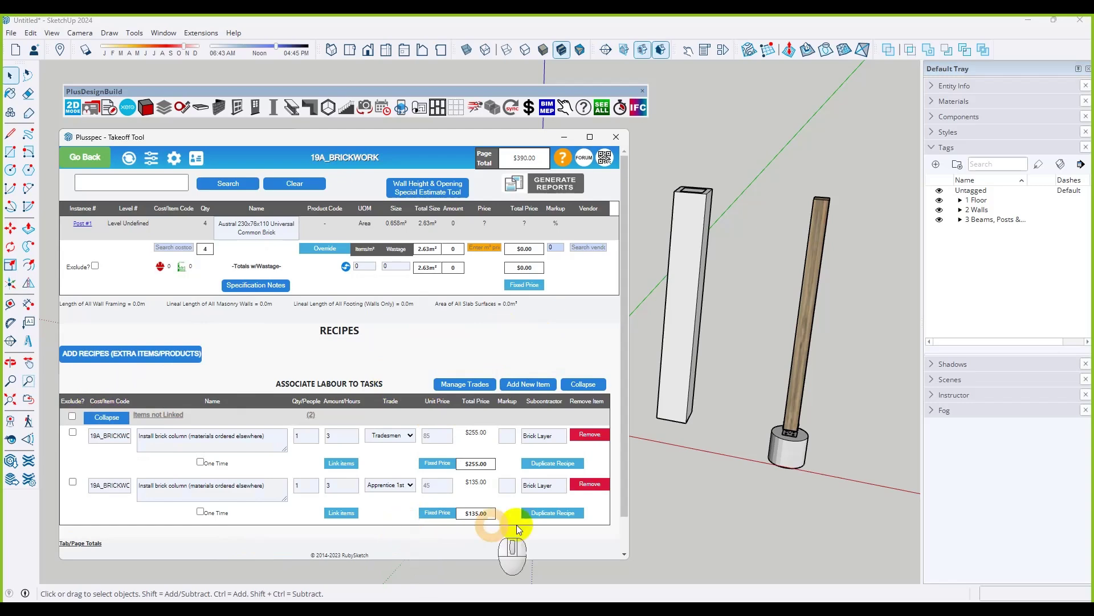
left_click(553, 512)
scroll(410, 473, "down", 2)
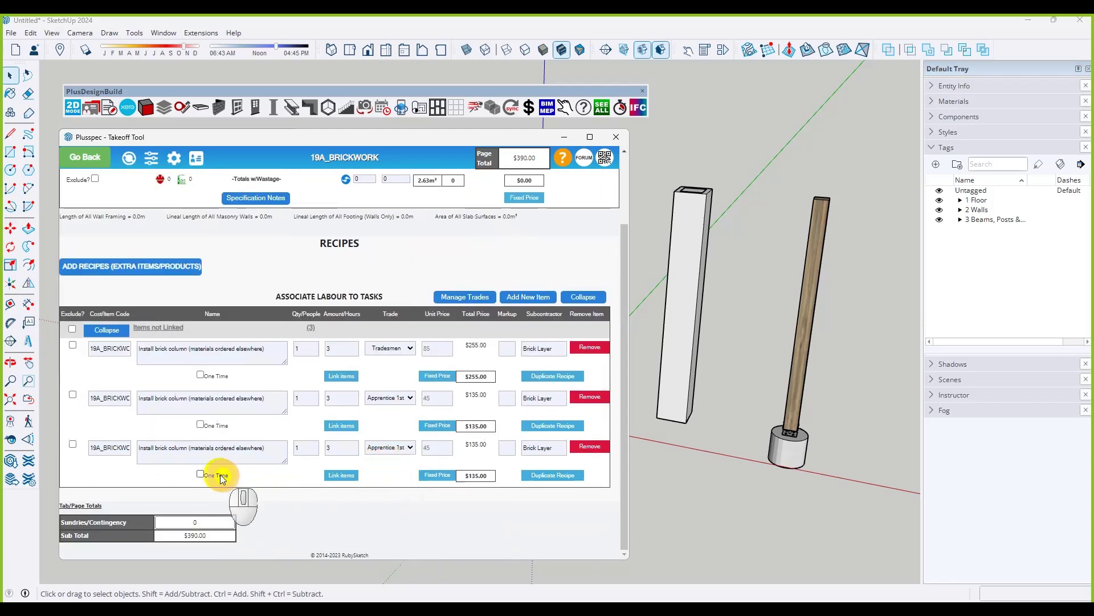
left_click_drag(265, 447, 137, 448)
type("I")
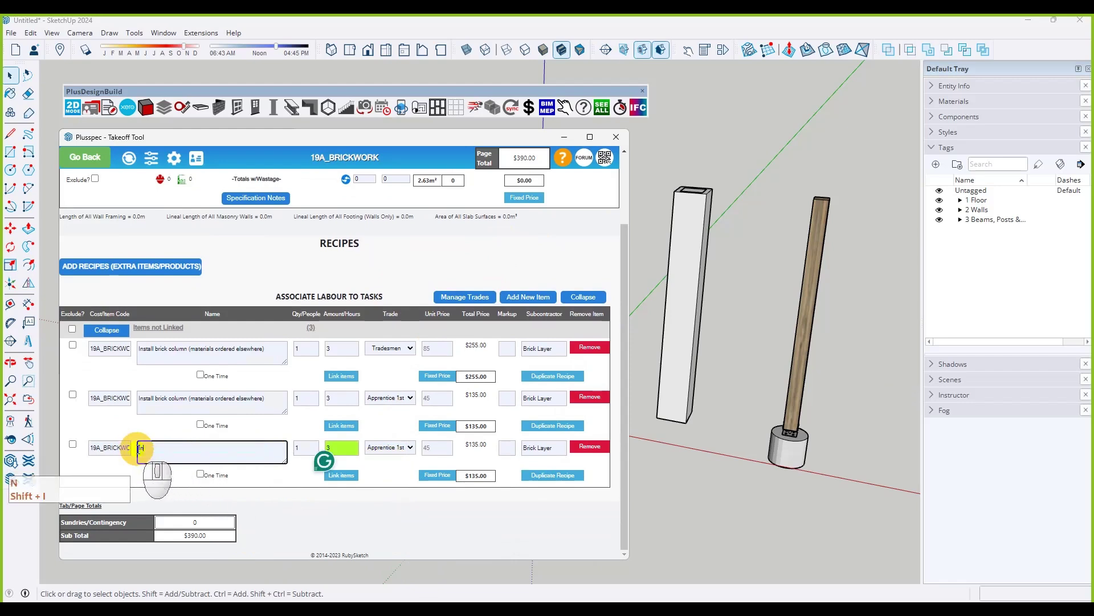
type("nspect footings on column")
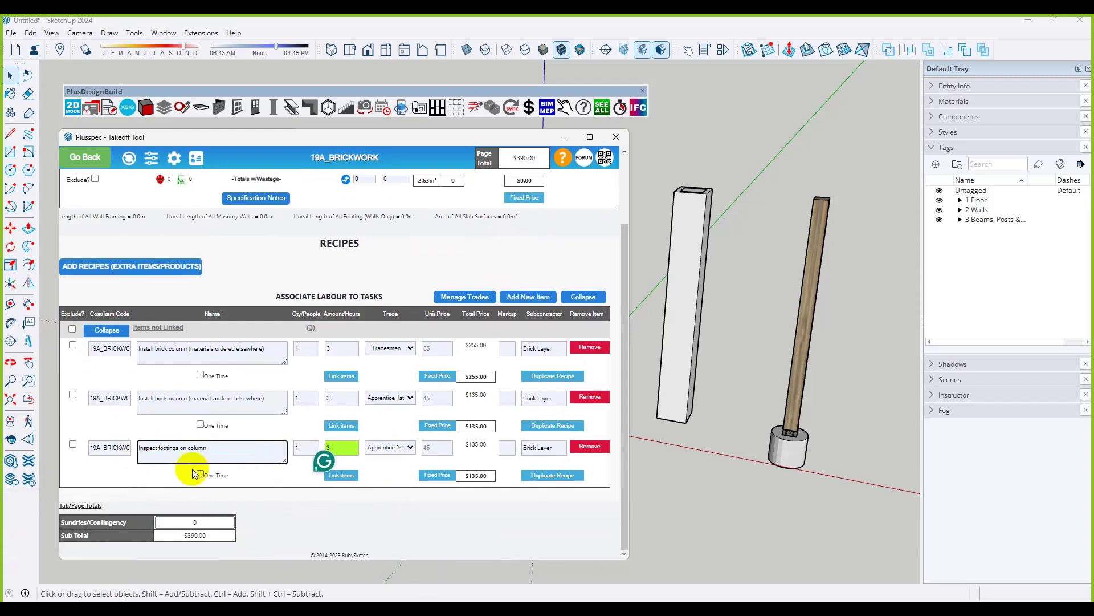
left_click(263, 509)
Set the trade of the footing inspection task to Engineer Inspection.
left_click(390, 447)
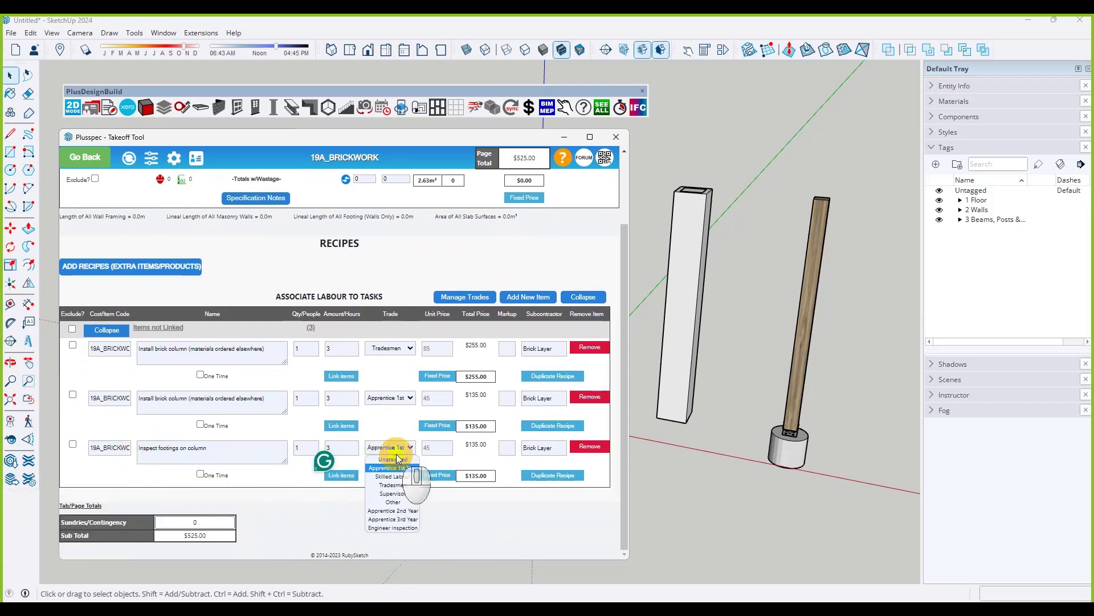
left_click(391, 521)
left_click(368, 512)
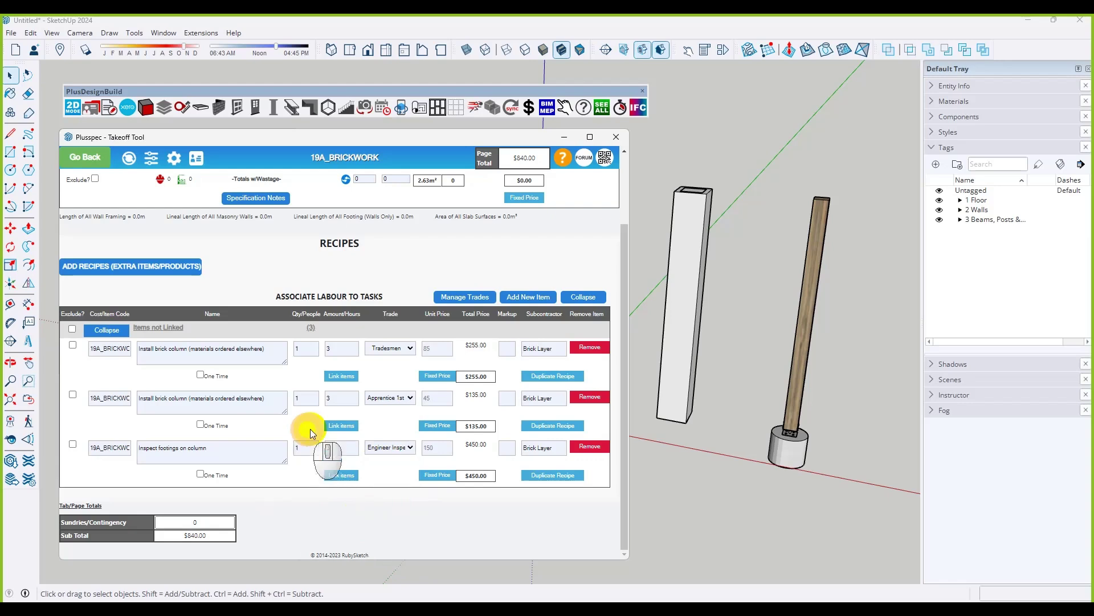
left_click(335, 448)
Mark all three brickwork labour tasks as One Time.
left_click(201, 475)
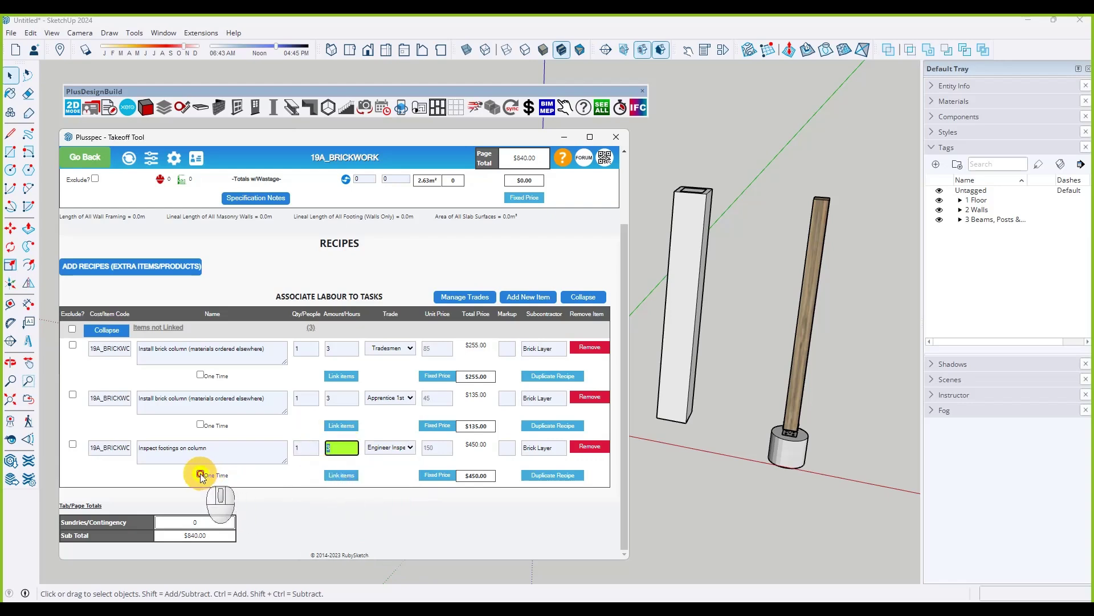
left_click(201, 425)
left_click(201, 376)
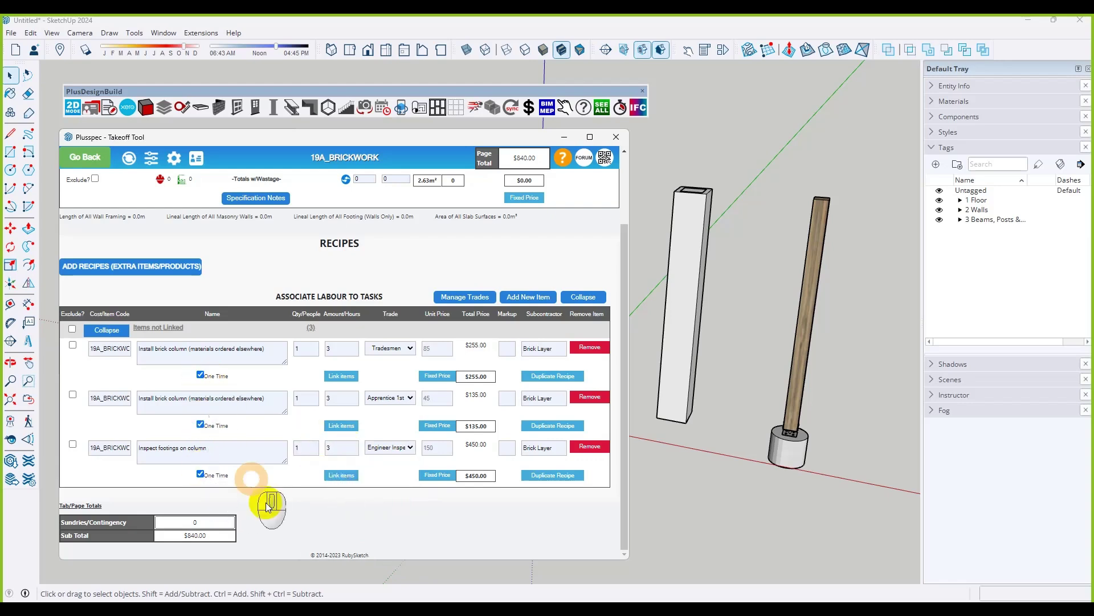
left_click(296, 523)
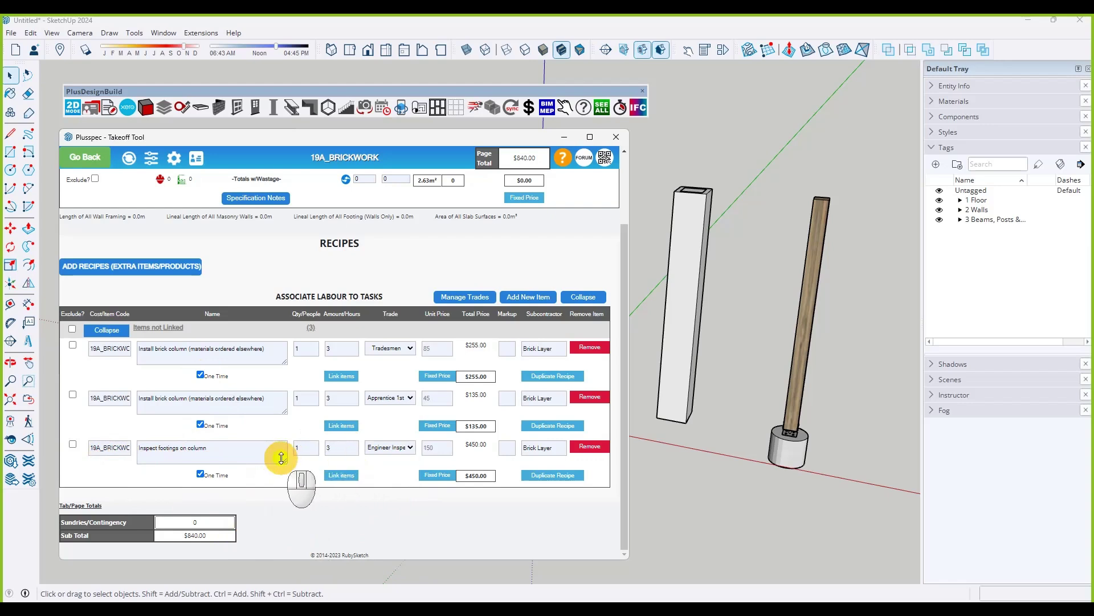
Replace the footing inspection task's cost code with 16_SLAB.
left_click(112, 449)
double_click(112, 450)
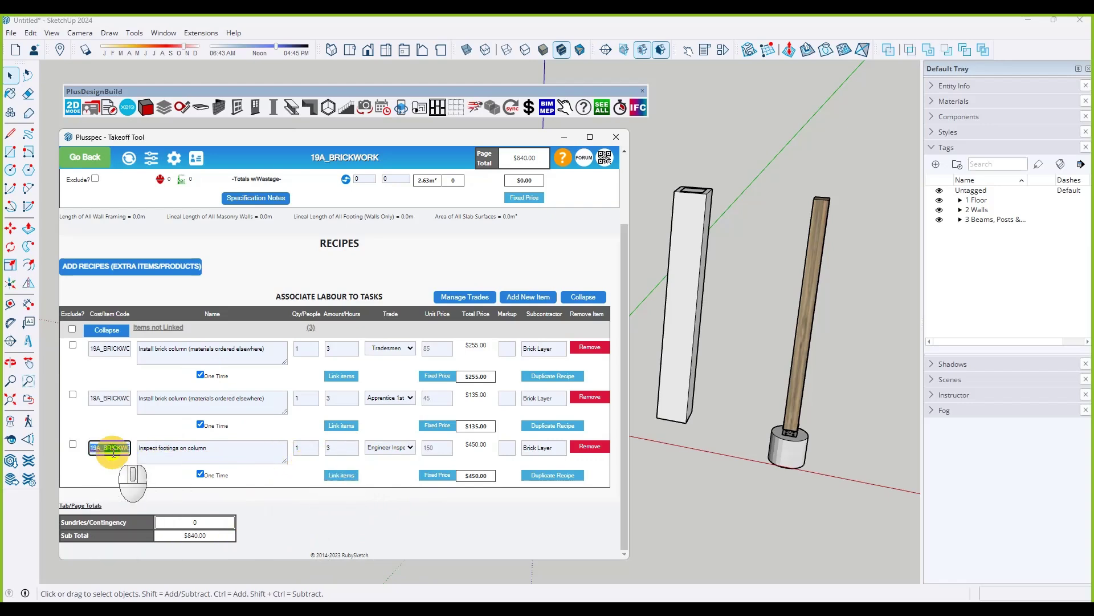
type("con")
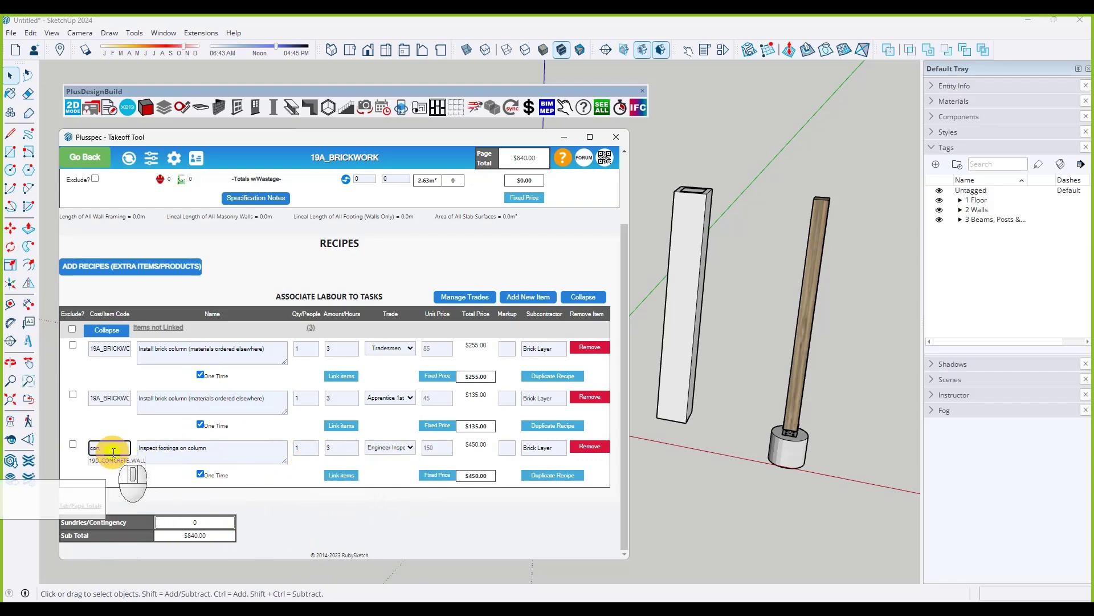
key("BackSpace")
key("BackSpace")
key("BackSpace")
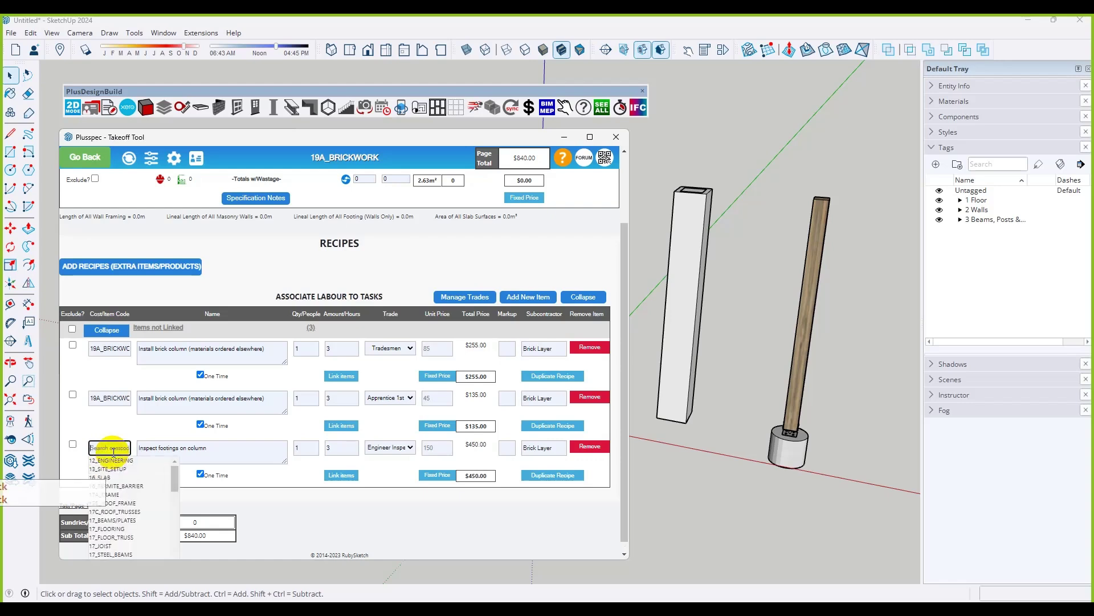
type("sla")
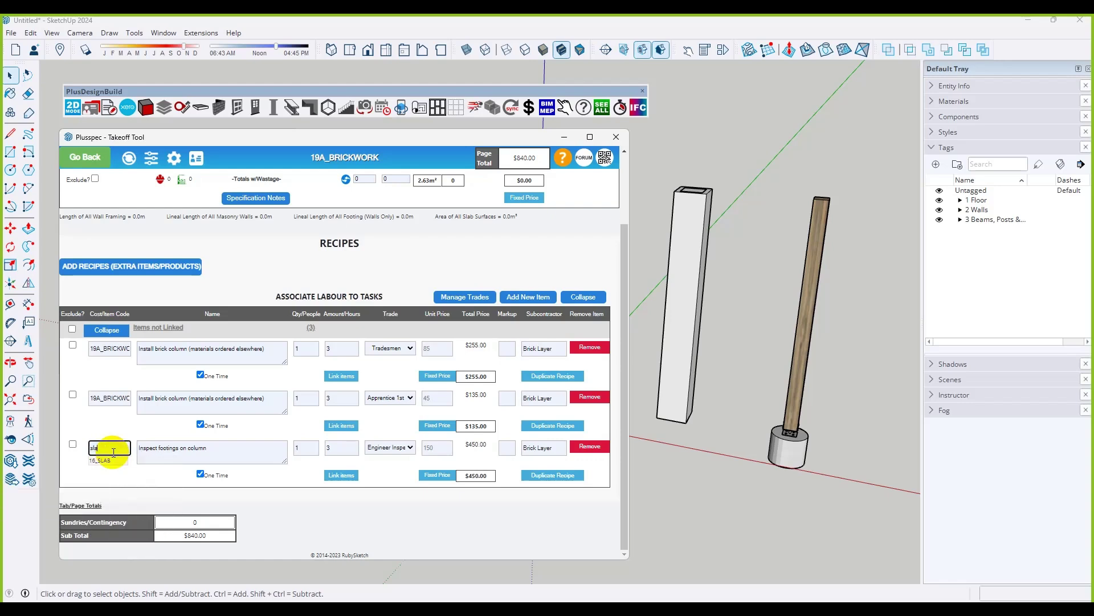
left_click(103, 460)
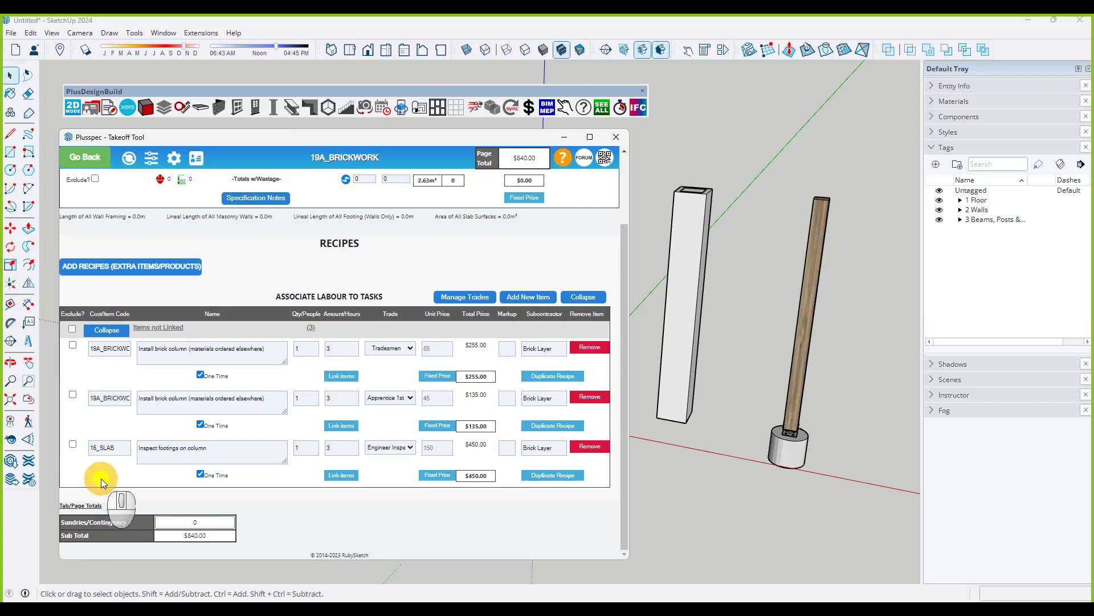
Set the footing inspection task's amount to 1 hour.
left_click(342, 448)
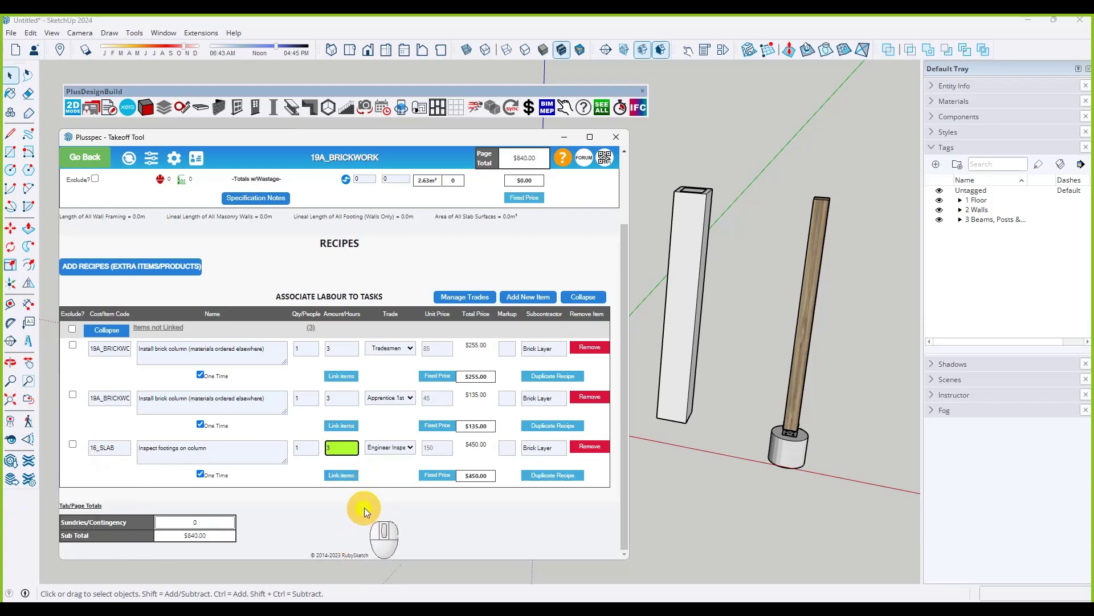
left_click(383, 500)
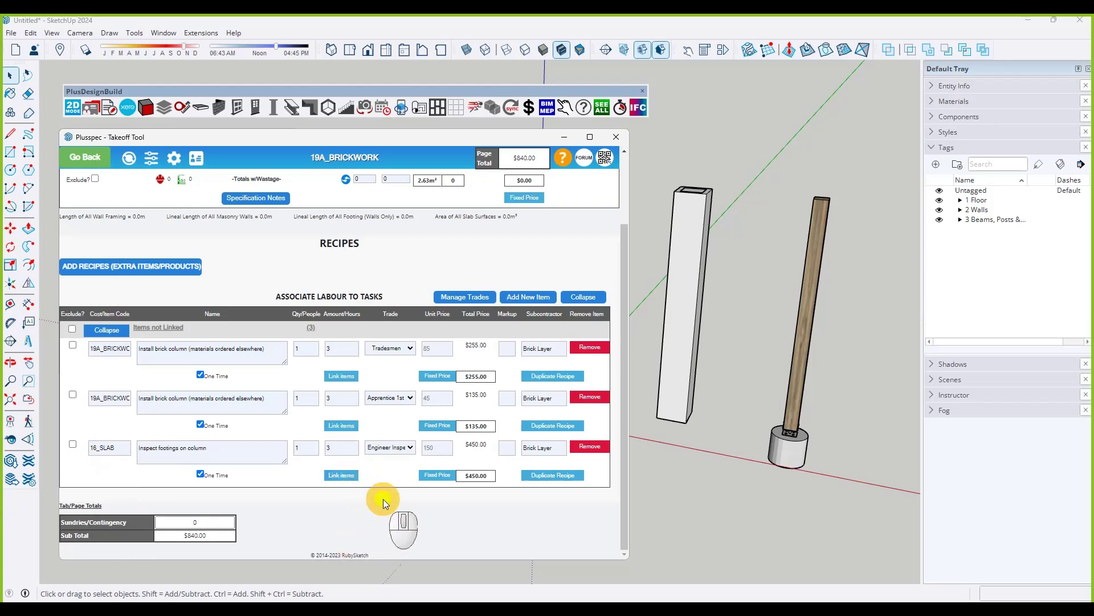
left_click(329, 448)
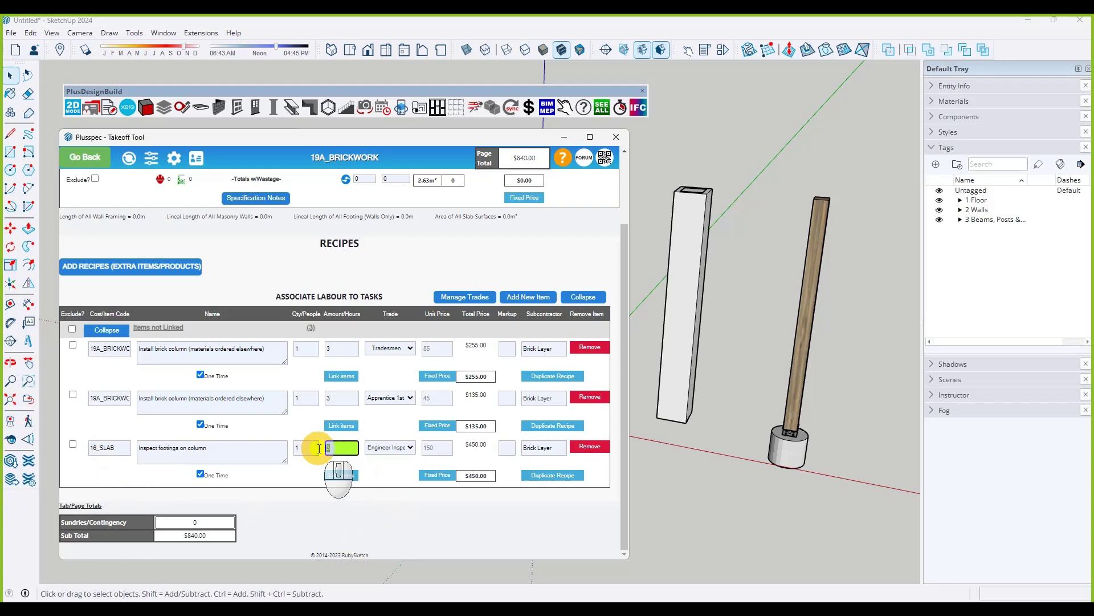
type("1")
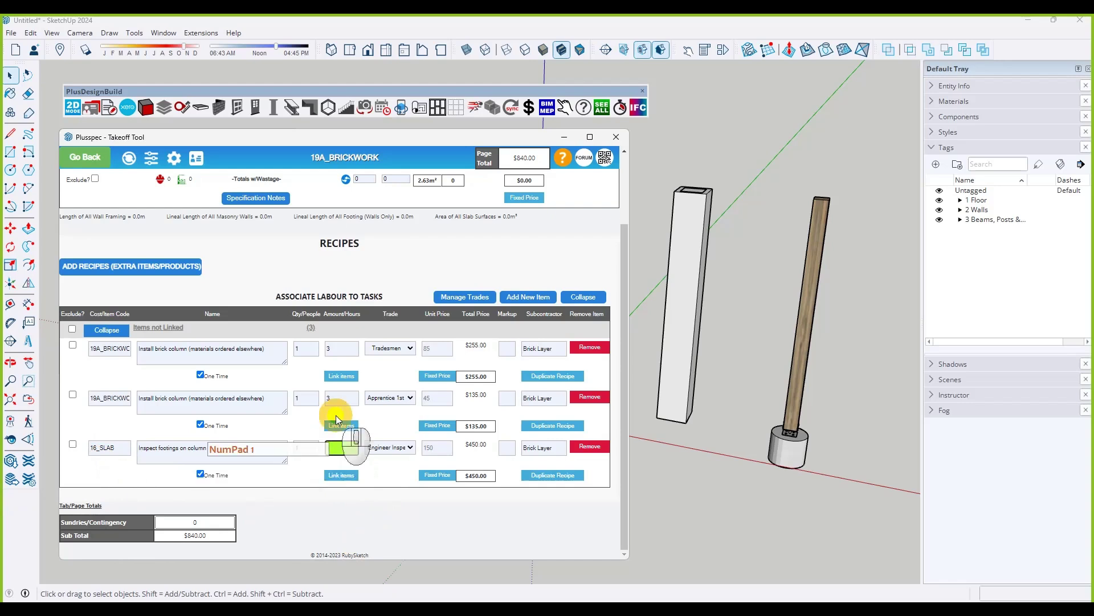
Add an extra recipe item named Sand to the brickwork takeoff.
left_click(374, 514)
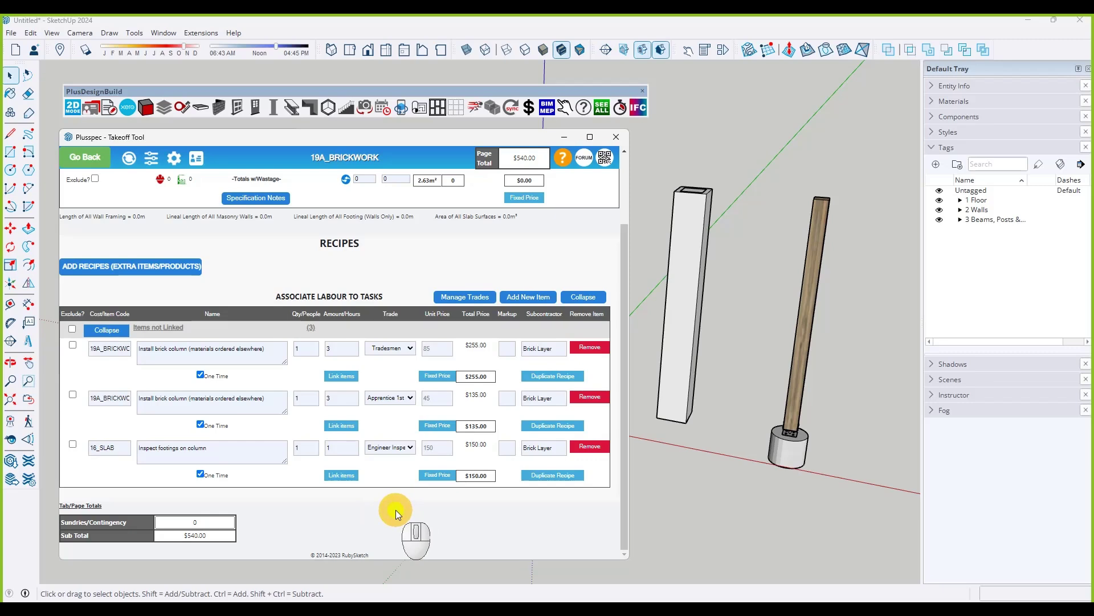
left_click(342, 475)
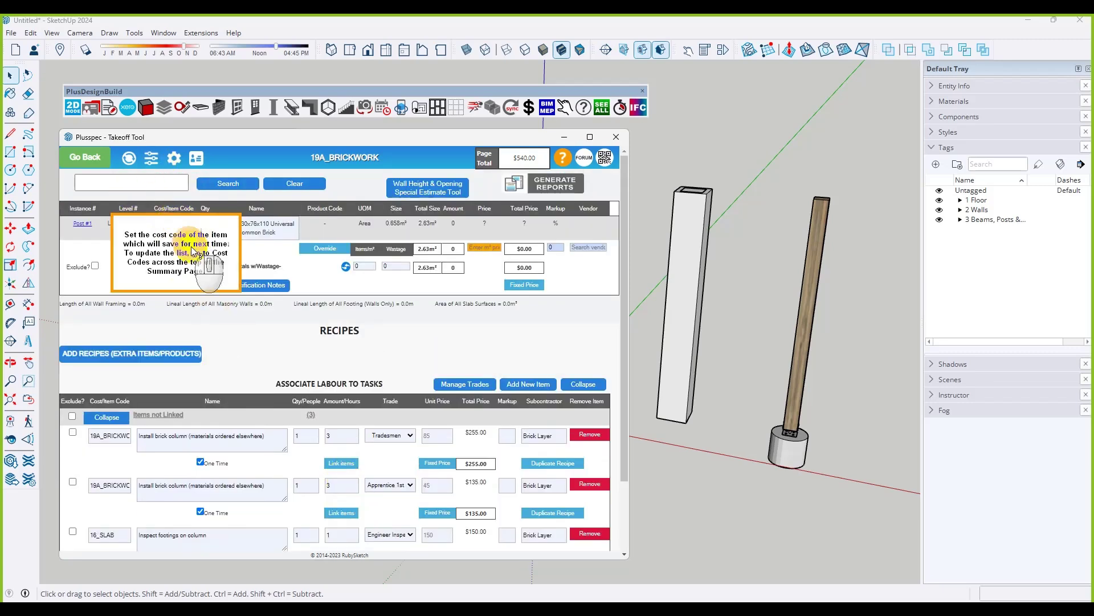
scroll(356, 351, "down", 3)
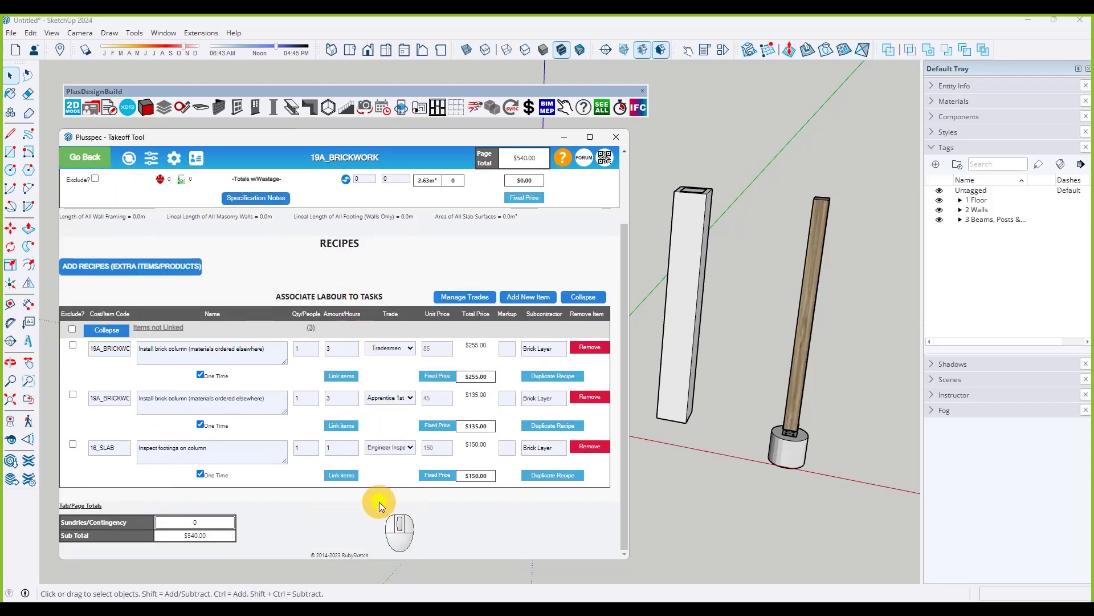
left_click(187, 267)
left_click(160, 319)
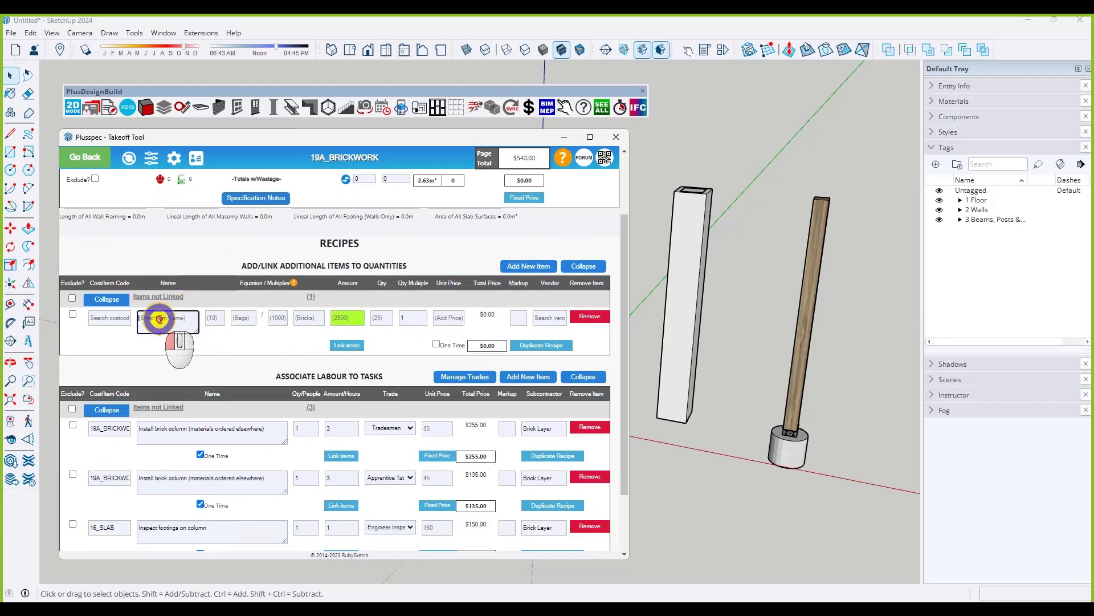
type("Sand")
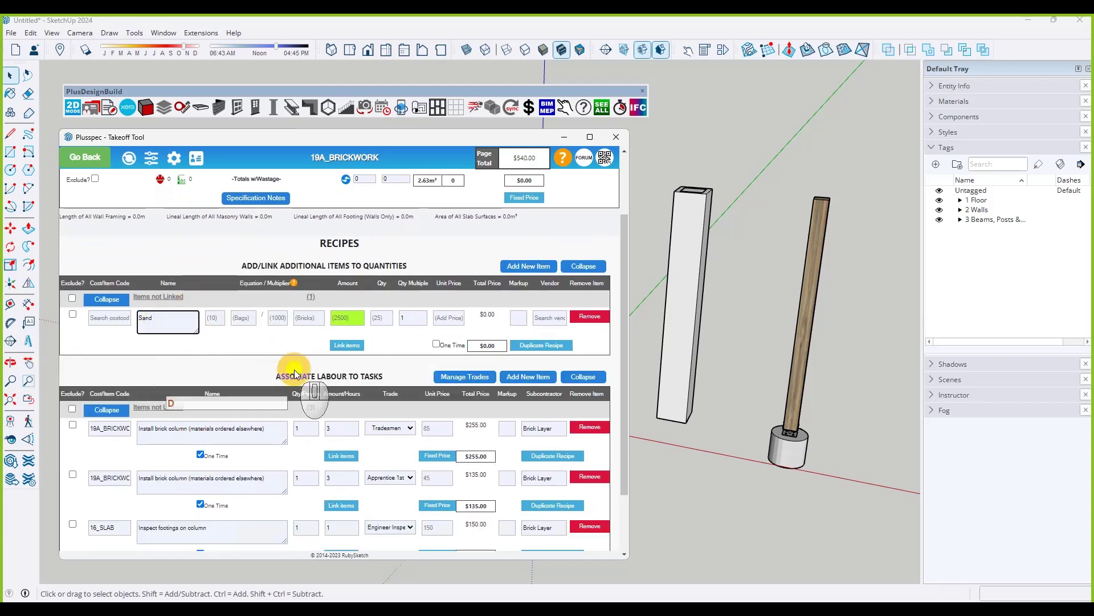
Duplicate the Sand recipe item and rename the copy Cement.
left_click(542, 345)
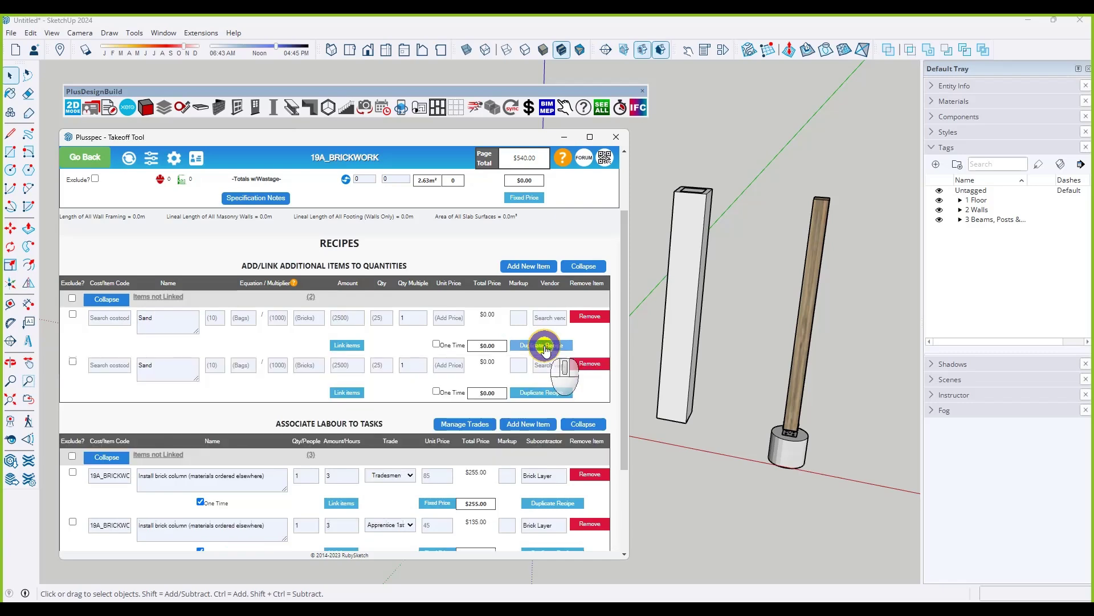
double_click(177, 363)
type("Cement")
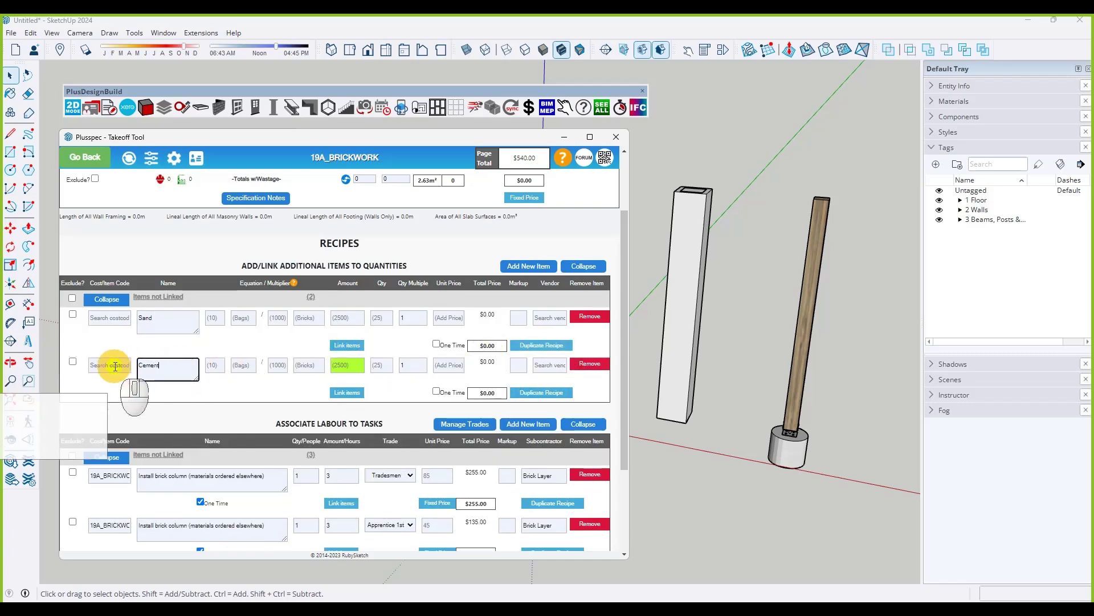
left_click(229, 396)
Set the Cement item's equation to 5 Bags per 1000 Bricks.
scroll(241, 397, "up", 1)
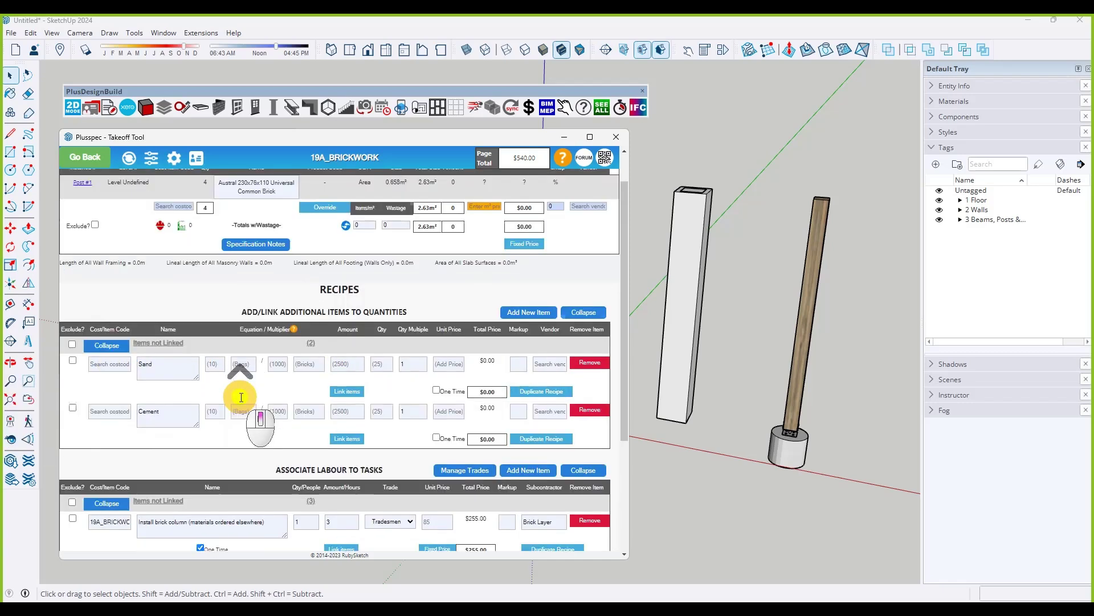
scroll(242, 397, "up", 1)
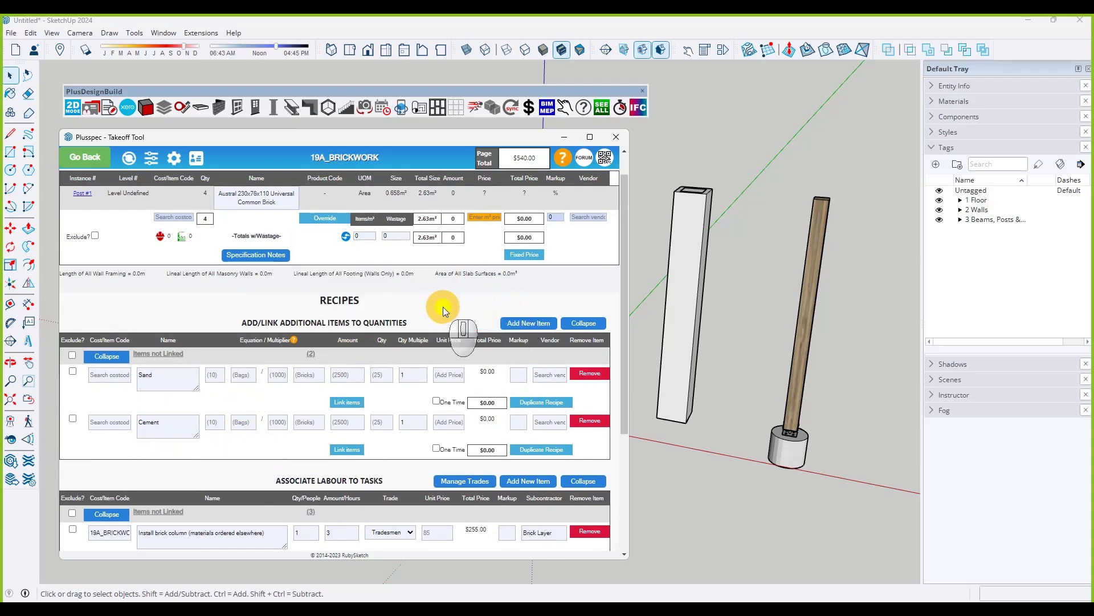
left_click(216, 422)
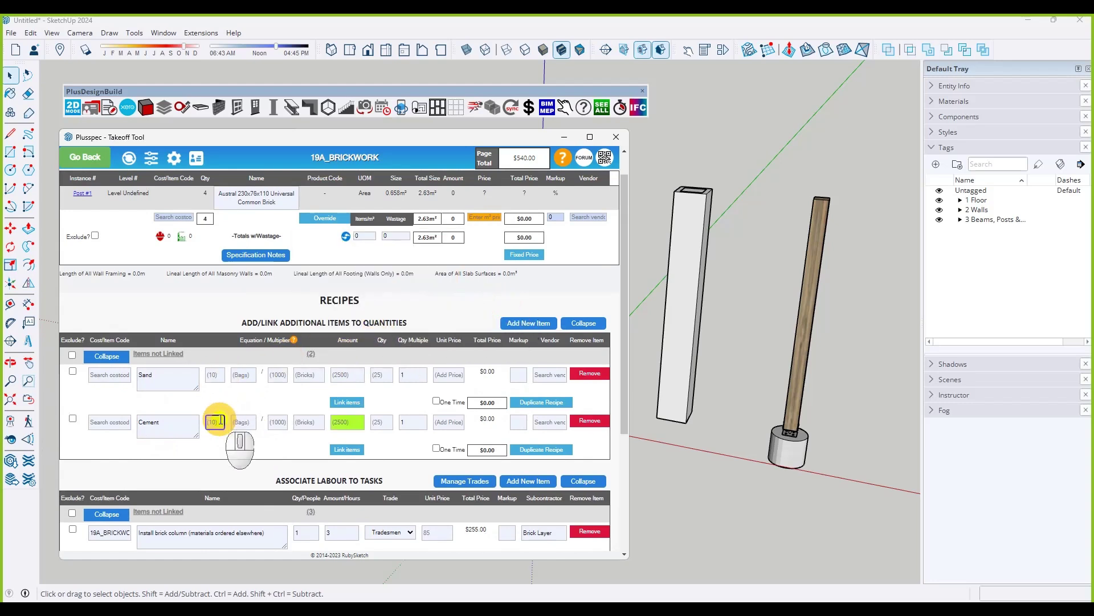
type("5")
left_click(242, 422)
type("Bag")
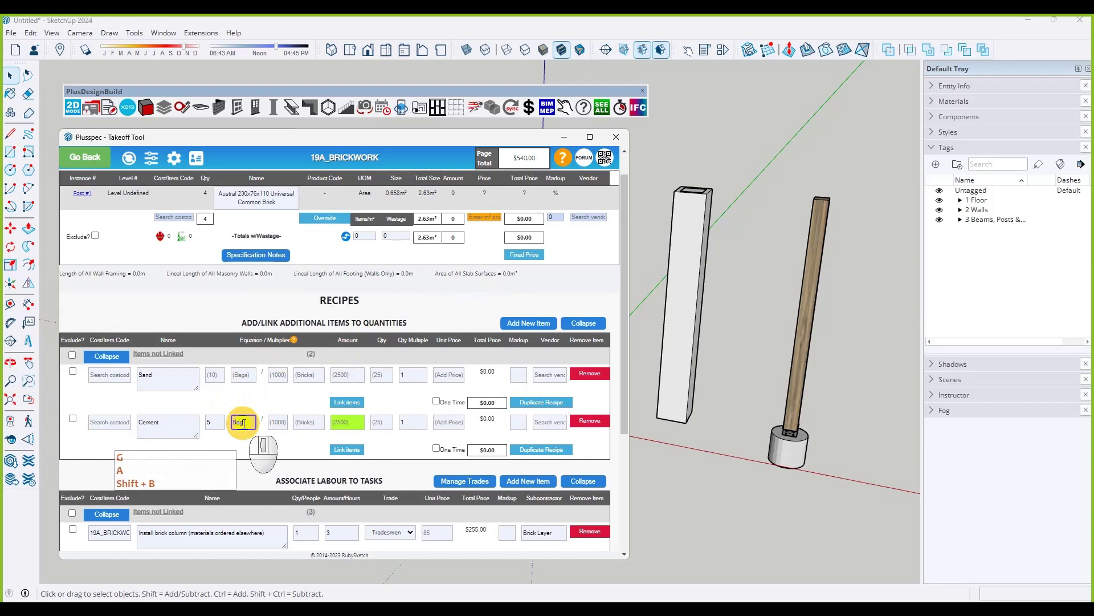
type("s")
left_click(273, 422)
type("1")
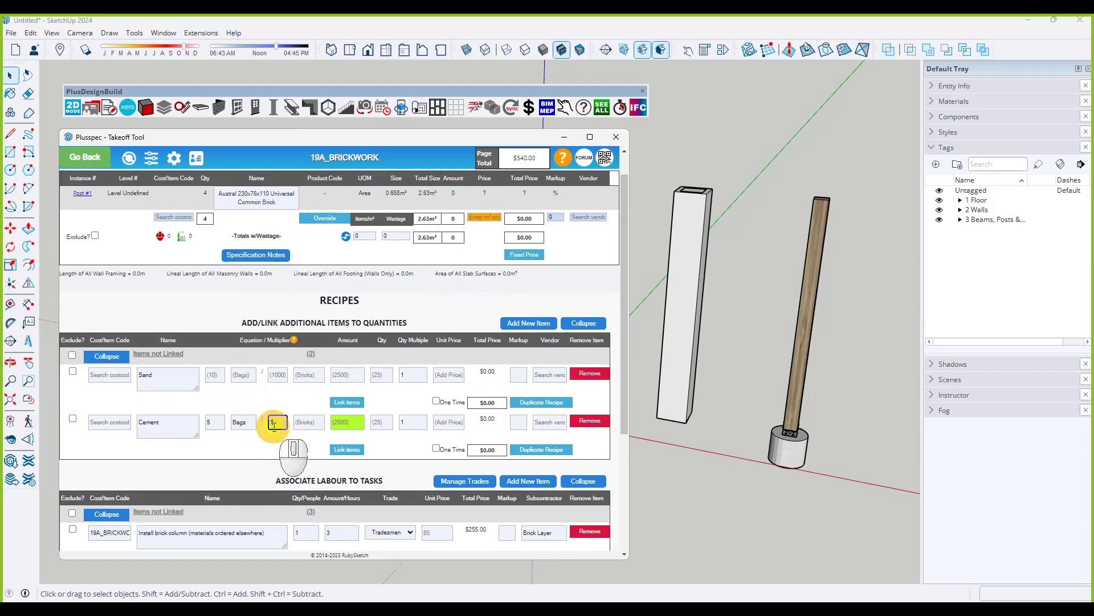
type("000")
left_click(305, 422)
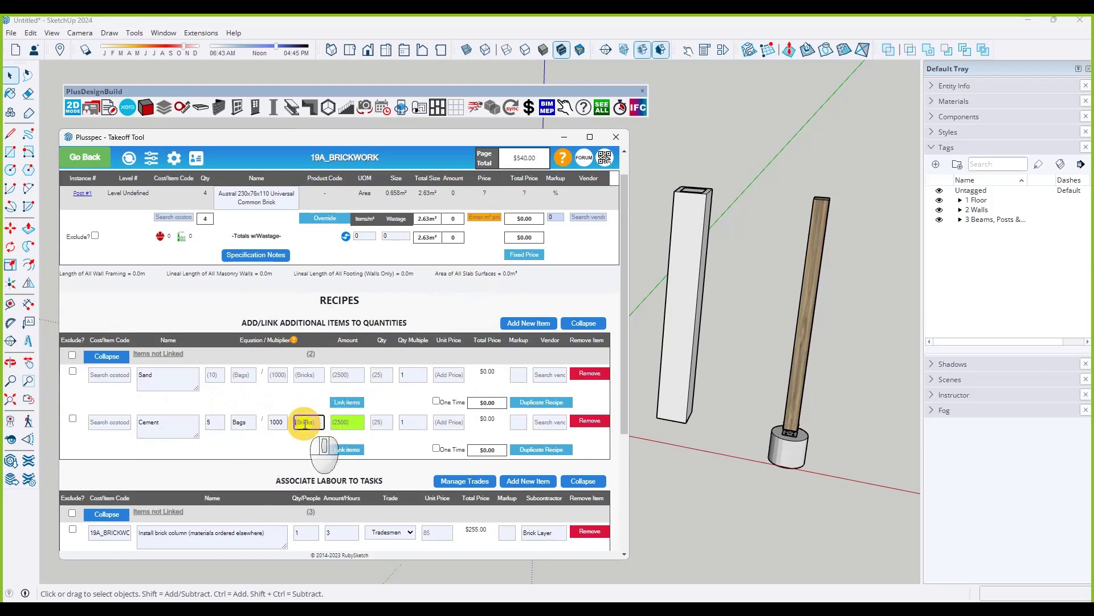
type("Bricks")
left_click(249, 456)
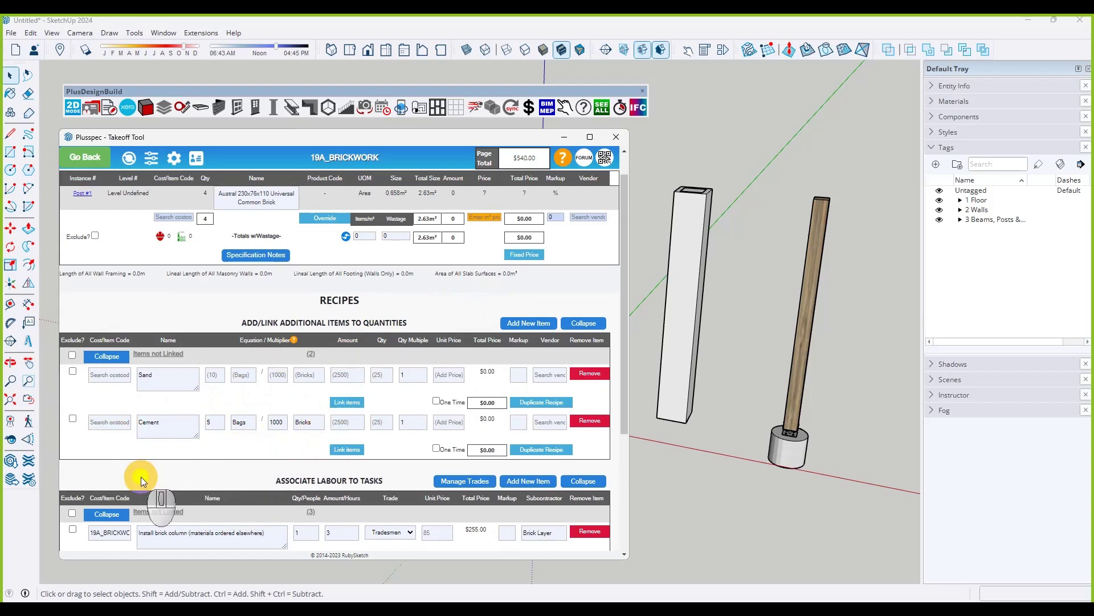
Link the Cement item to the amount of the Austral 230x76x110 Universal Common Brick and save the link.
left_click(351, 449)
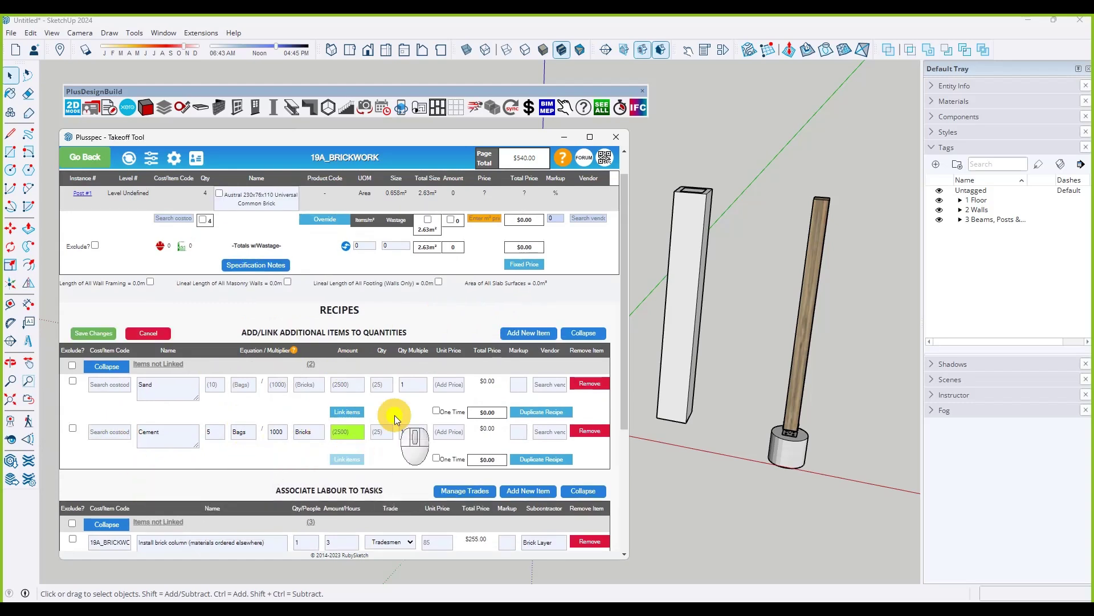
left_click(451, 220)
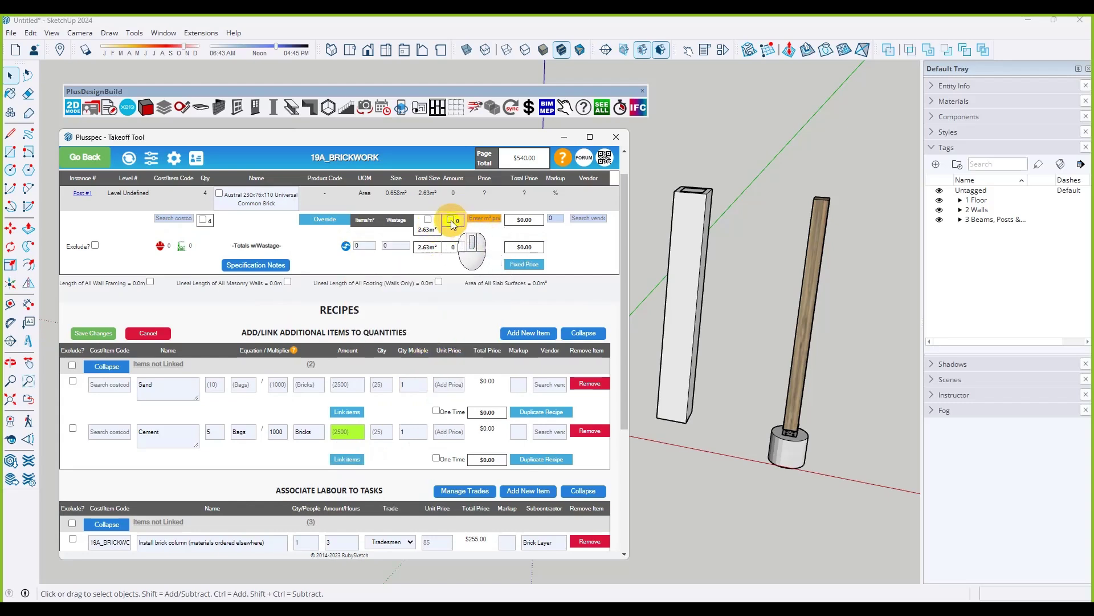
left_click(82, 329)
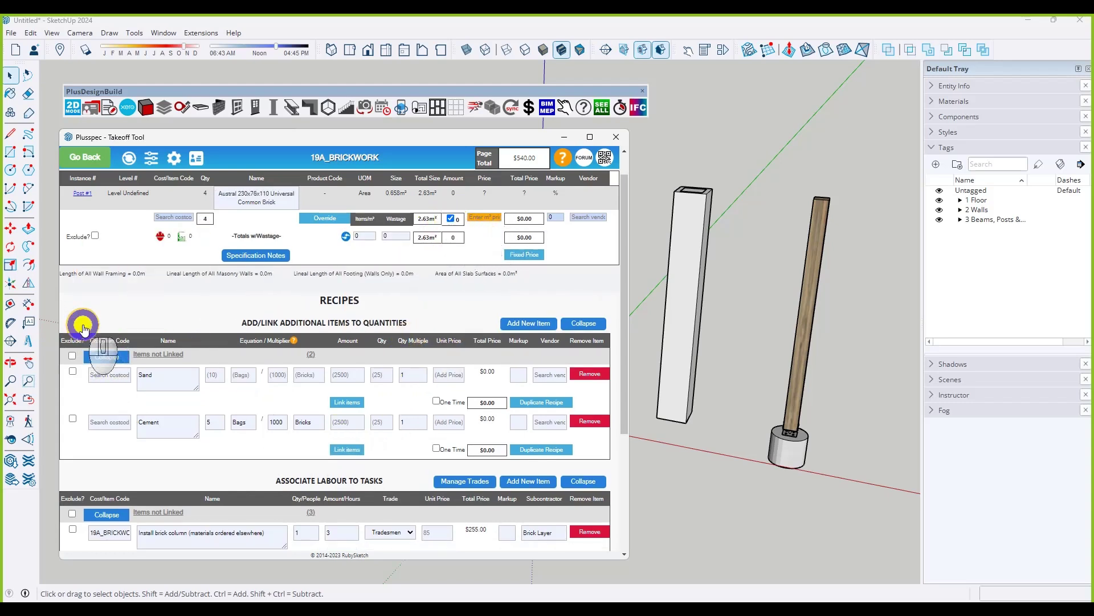
left_click(621, 318)
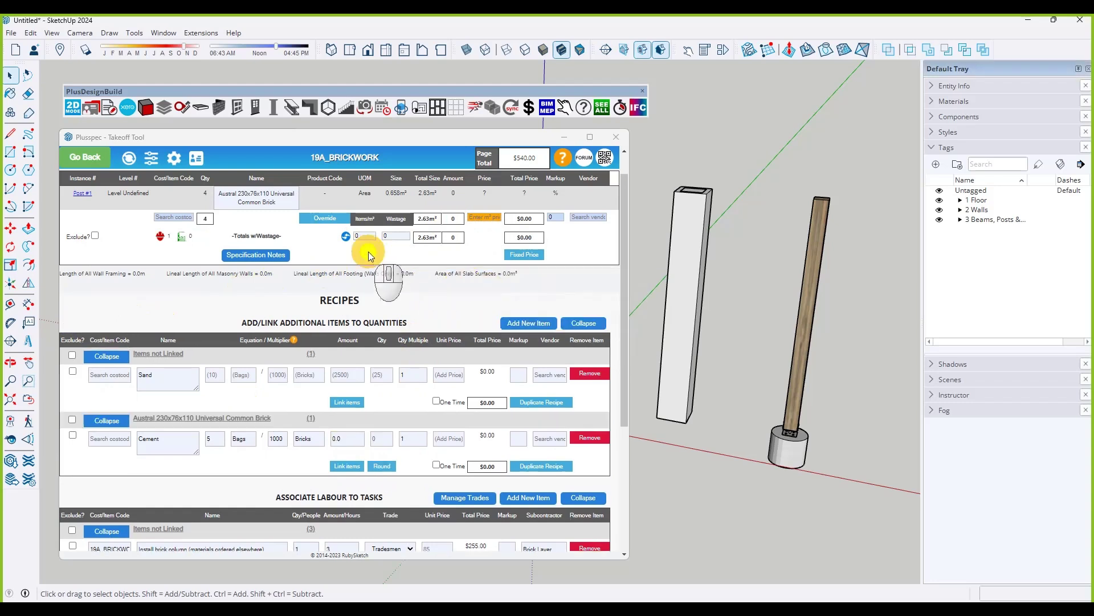
Set the common brick's coverage to 49.5 items per square metre.
scroll(370, 285, "up", 1)
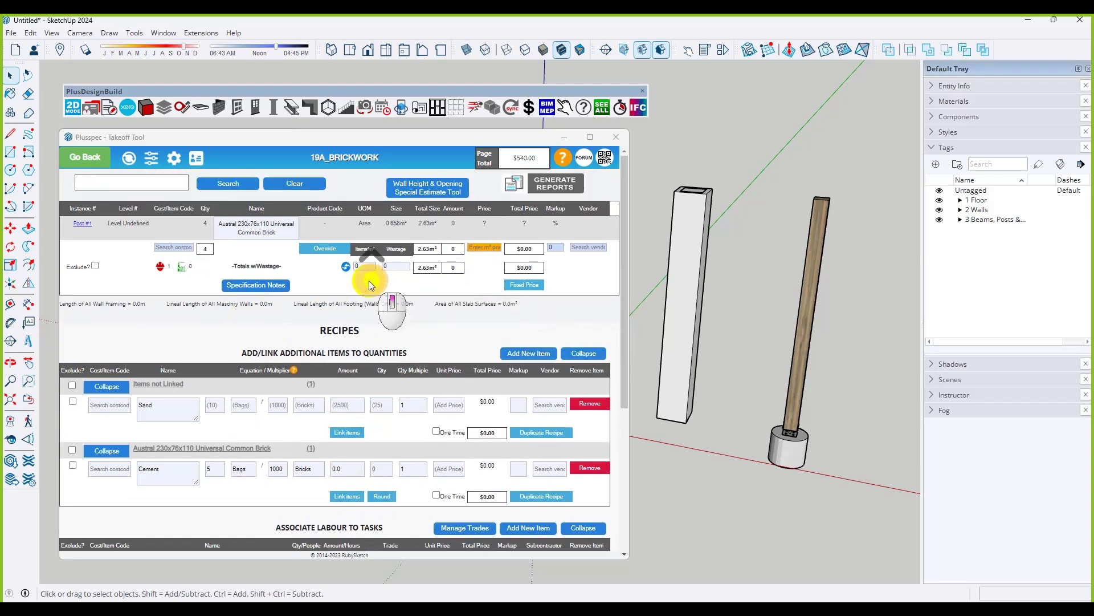
left_click(365, 266)
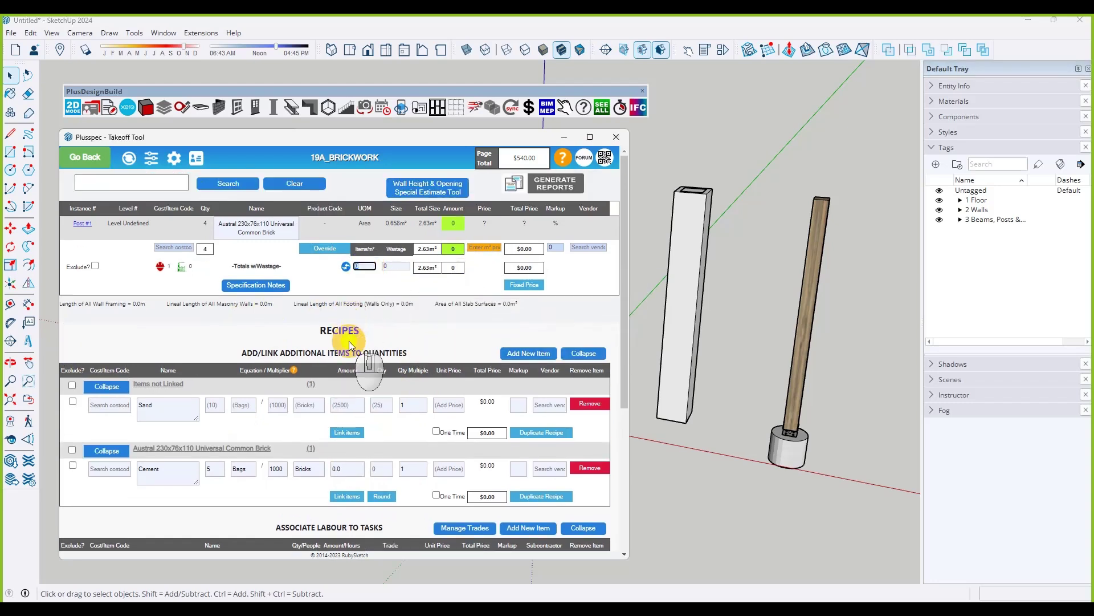
type("49.5")
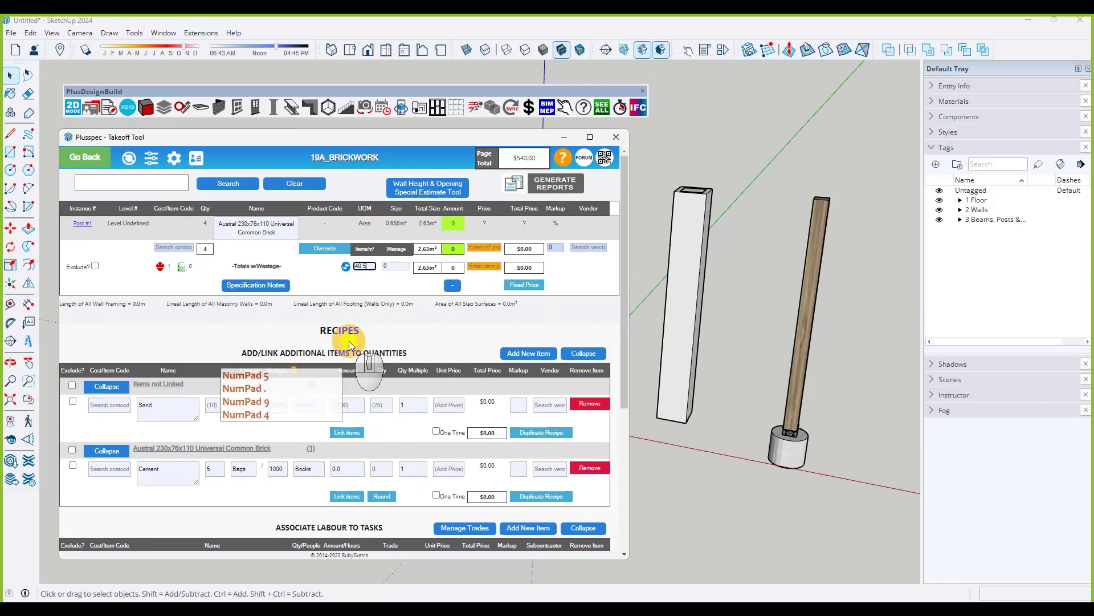
key("Return")
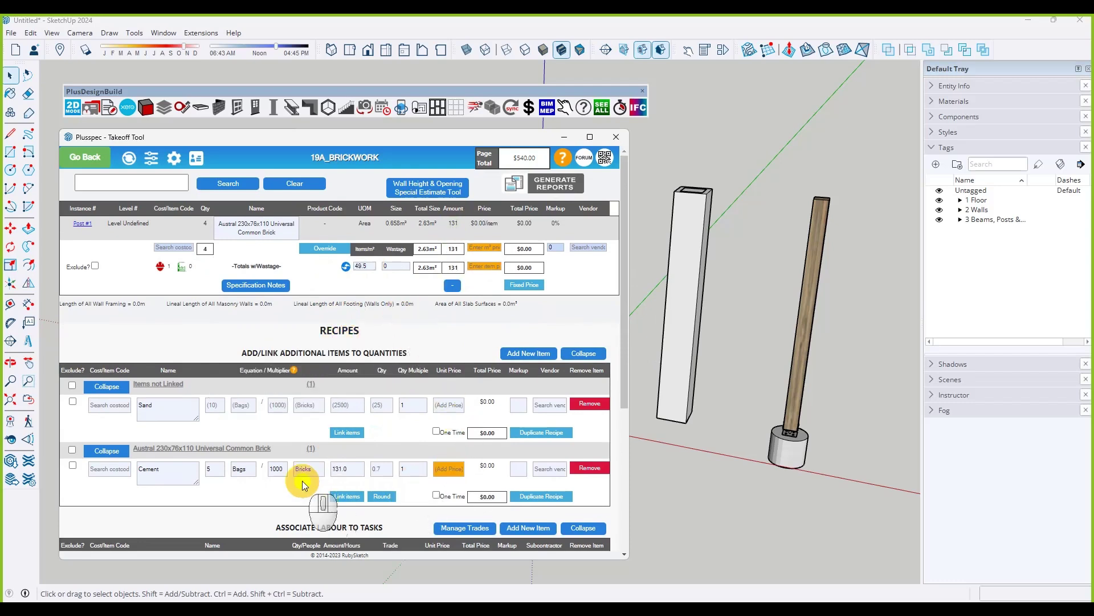
left_click(348, 471)
Rename the Cement item as Cement 22kg Bag and dismiss the extra dialog.
scroll(282, 498, "down", 1)
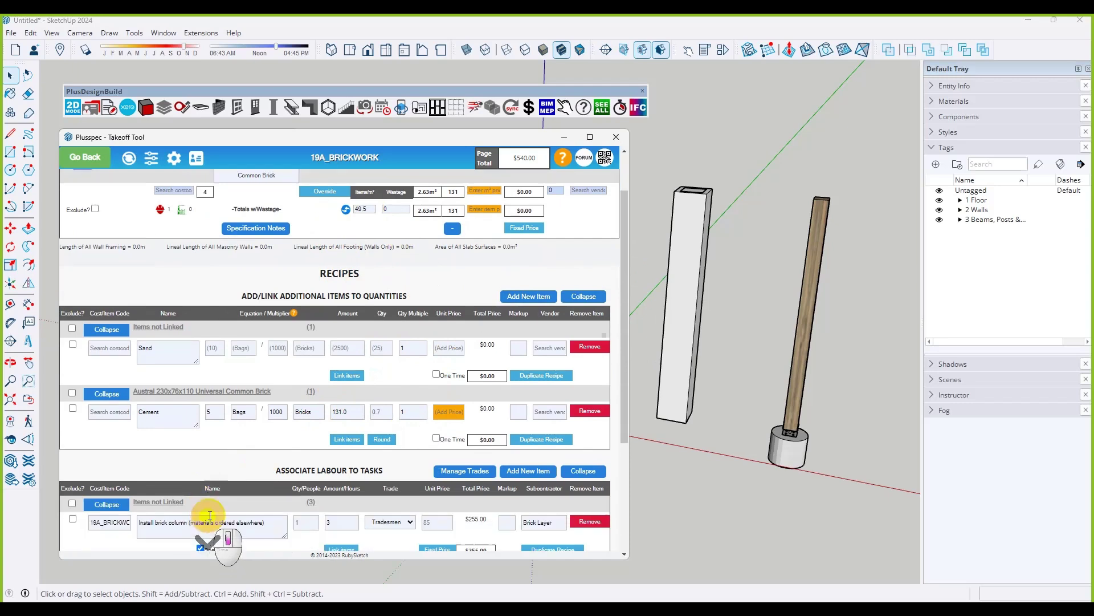
mouse_move(225, 489)
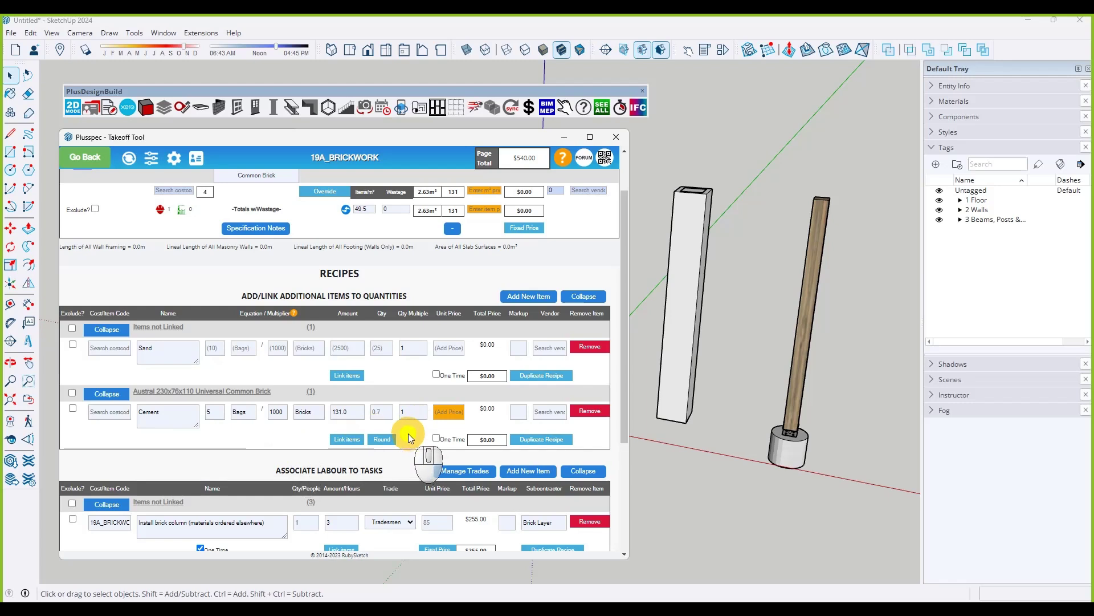
left_click(172, 414)
type("22")
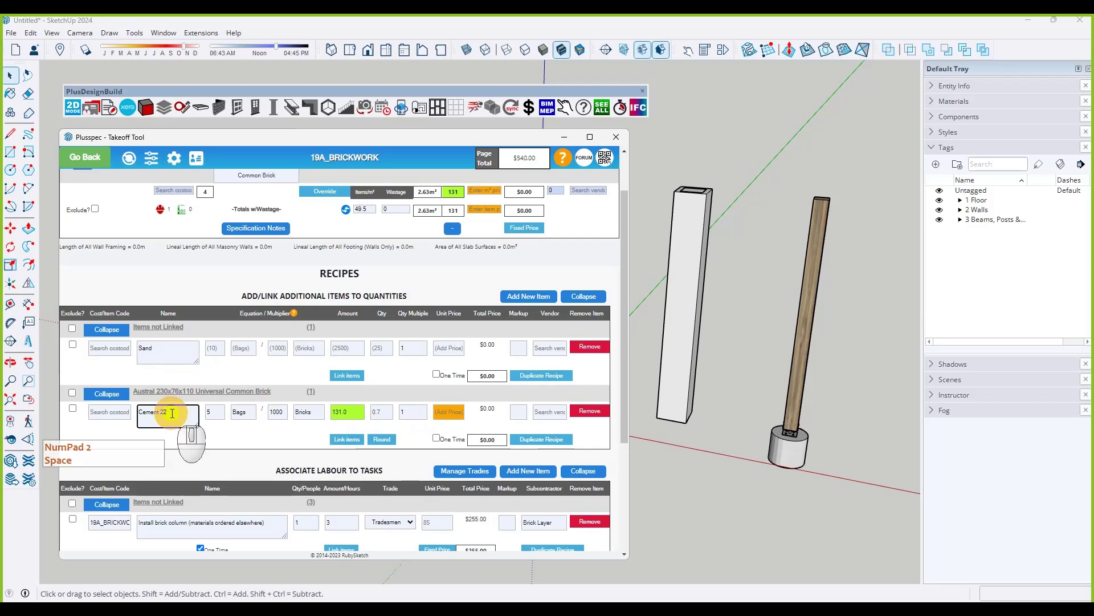
type("kg ")
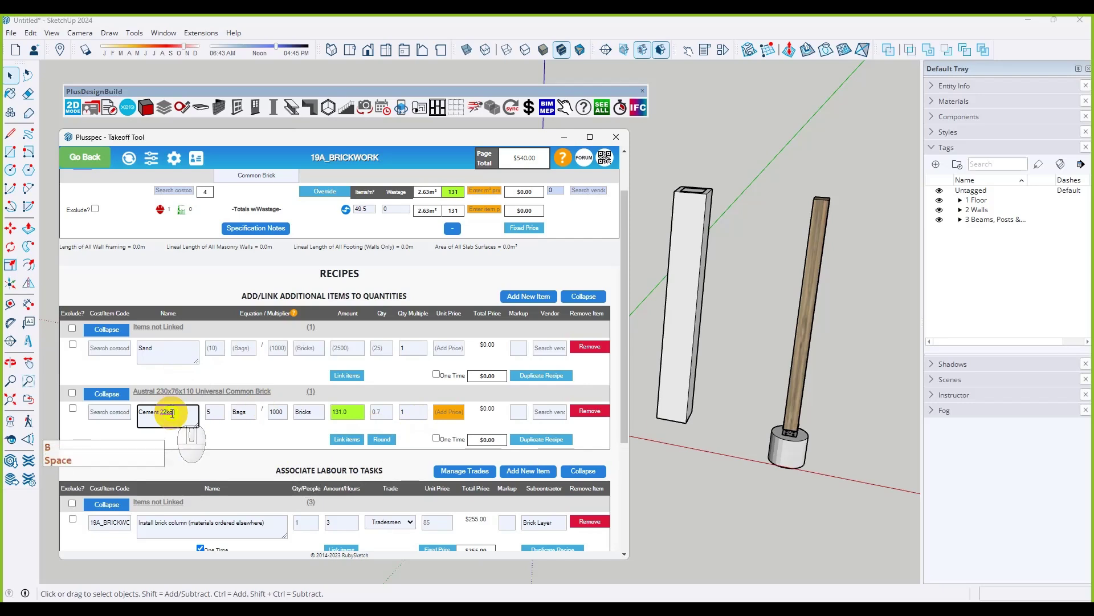
type("Bag")
left_click(206, 430)
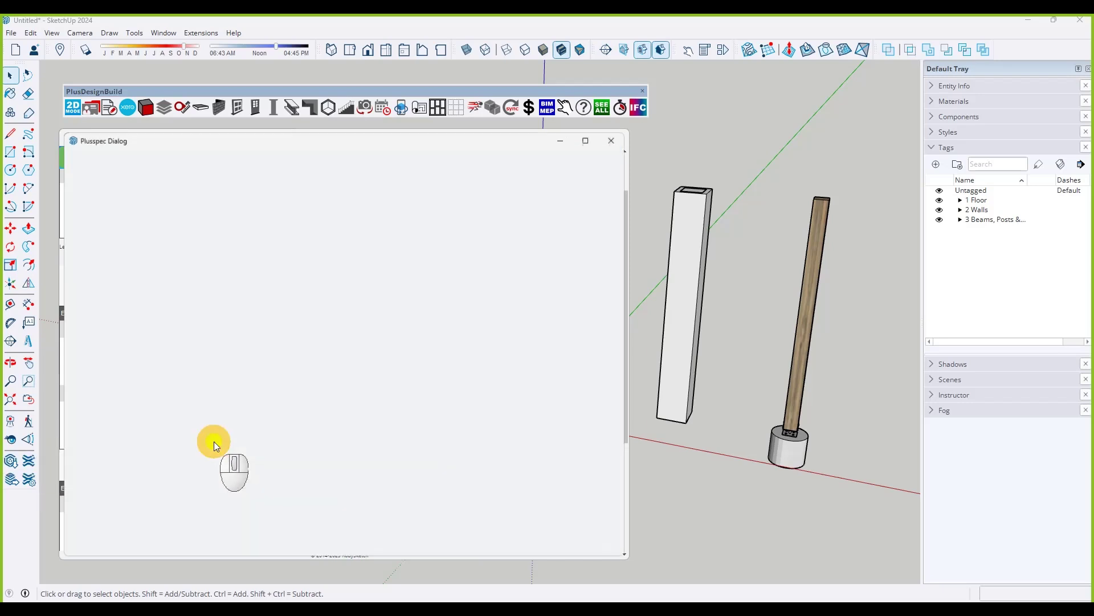
left_click(620, 139)
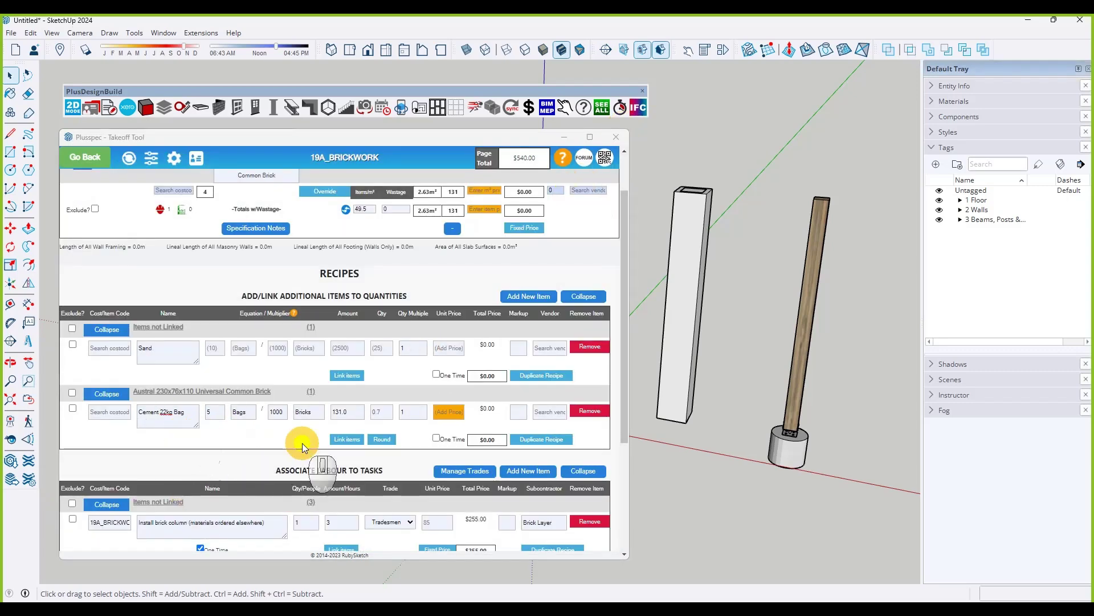
Save the cement item's link to the brick amount again and agree to associate the recipe with similar items.
left_click(347, 439)
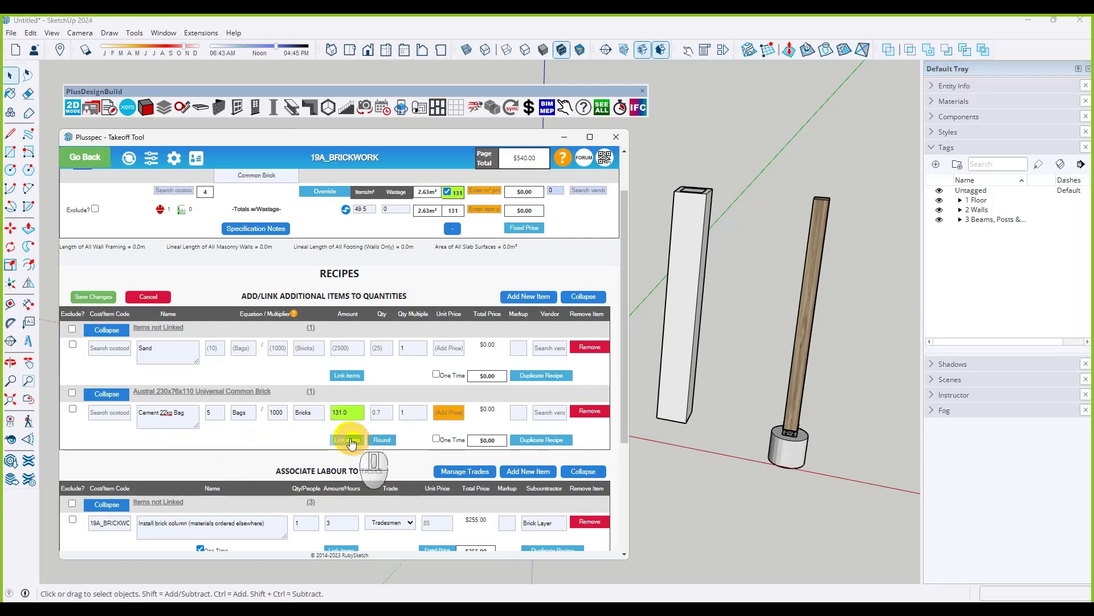
left_click(90, 300)
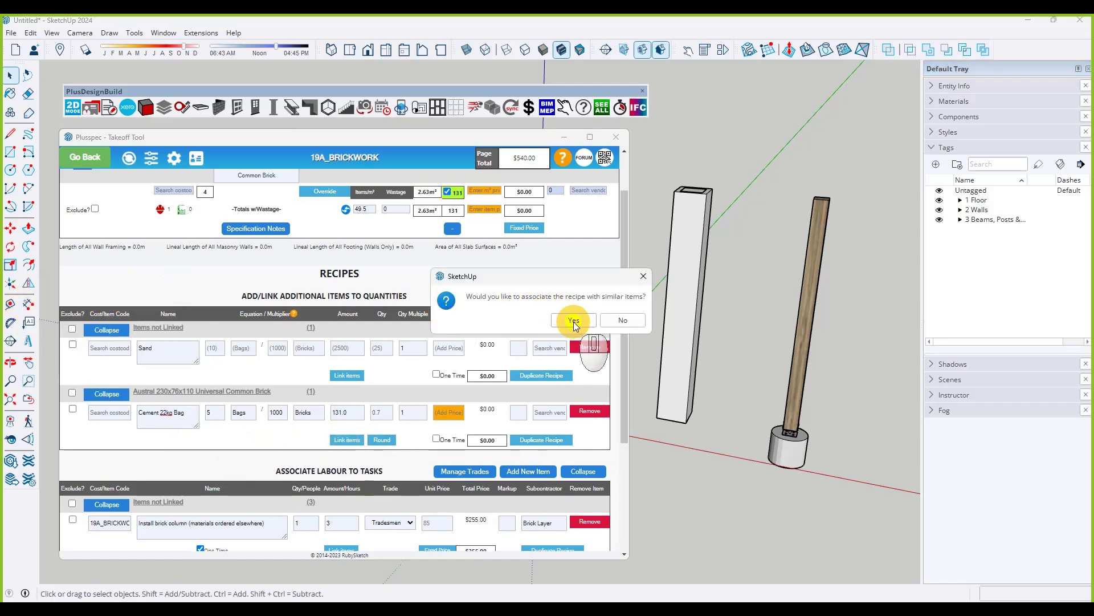
left_click(570, 318)
Include all user materials in the cement recipe's association except both Acrylic Renders, the 35_texture bricks, the 46_wall cladding stone and the 600x2400x75AAC Panel.
scroll(218, 254, "down", 10)
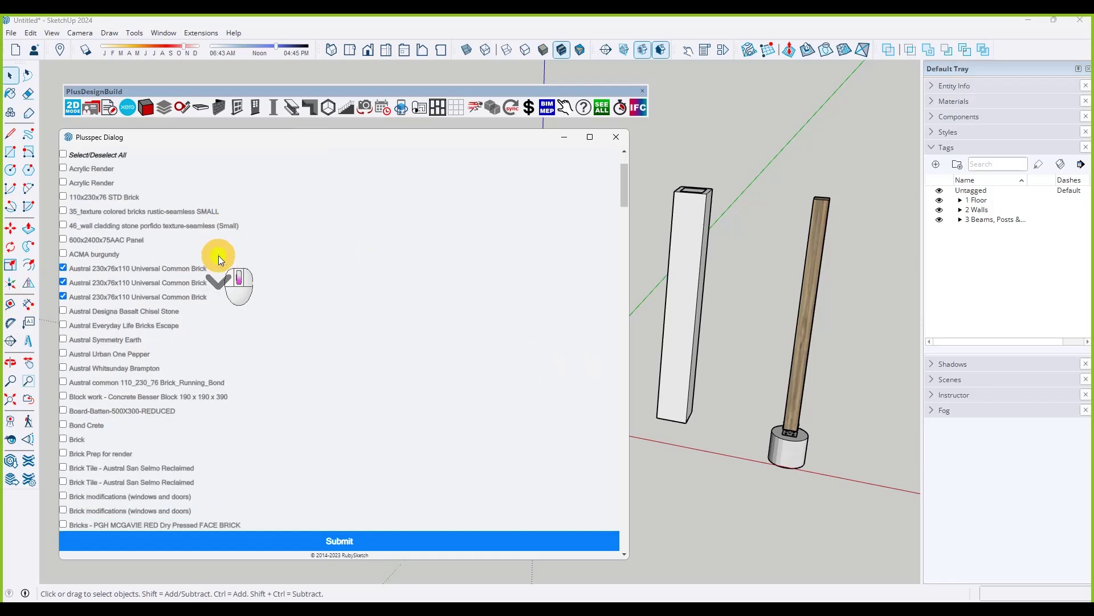
scroll(215, 253, "down", 12)
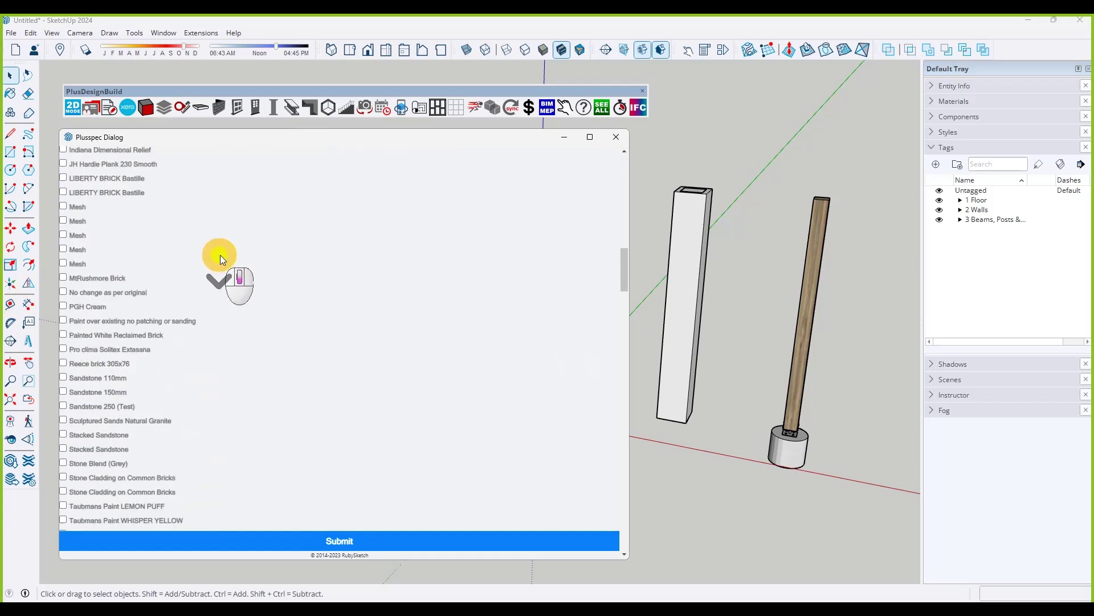
scroll(231, 258, "up", 6)
scroll(237, 263, "up", 10)
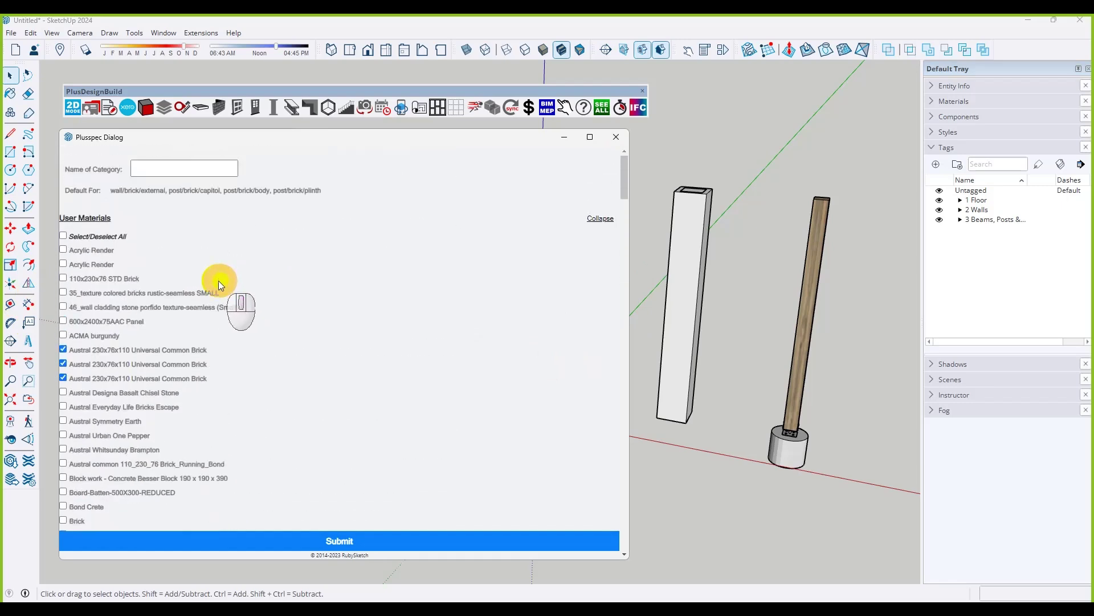
left_click(64, 237)
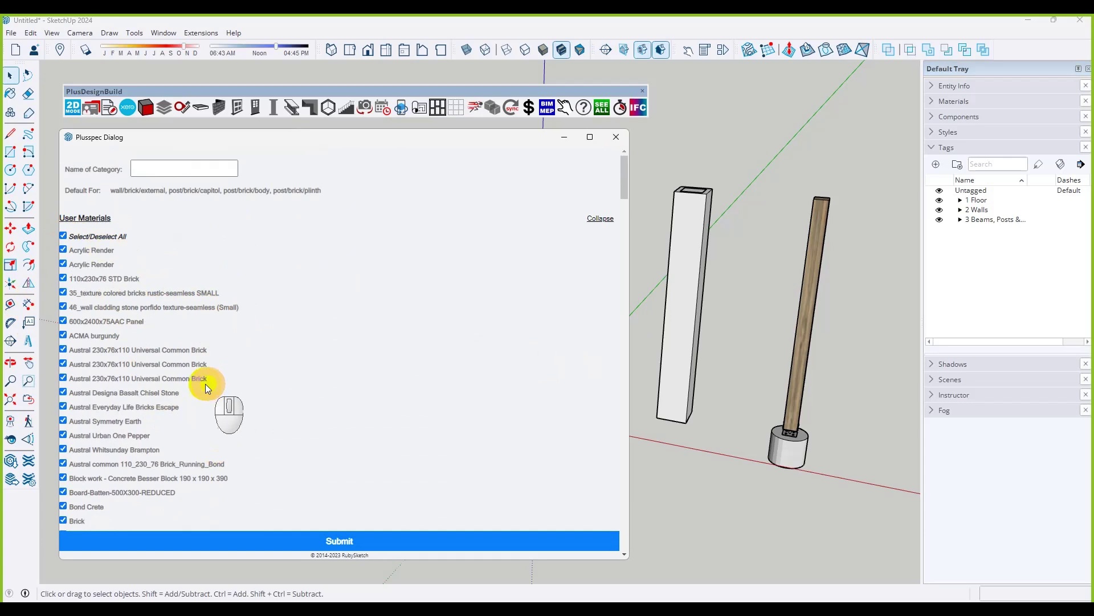
left_click(63, 263)
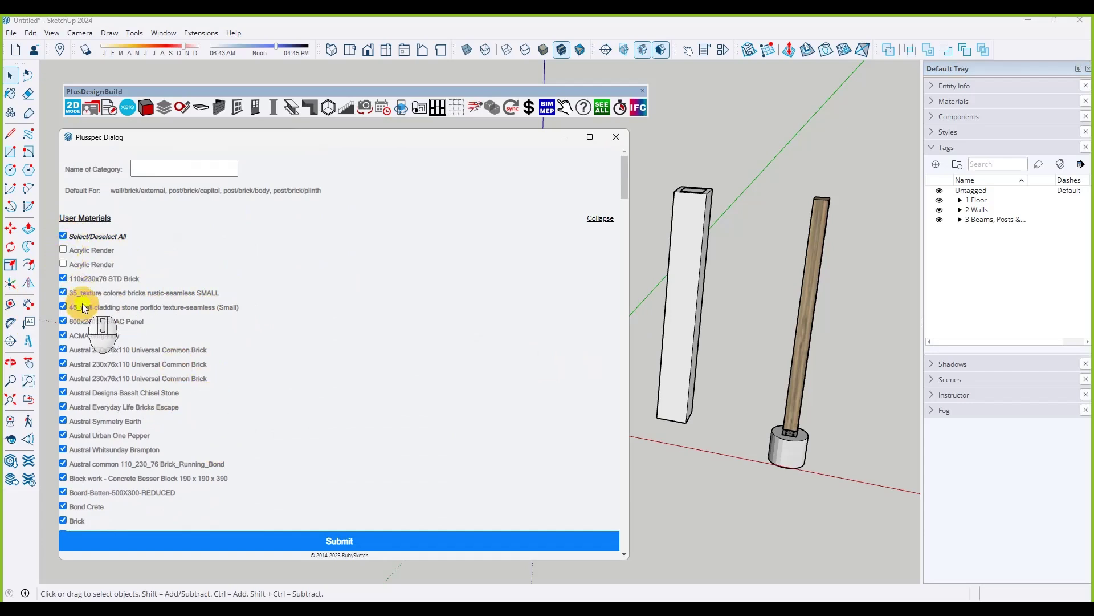
left_click(62, 292)
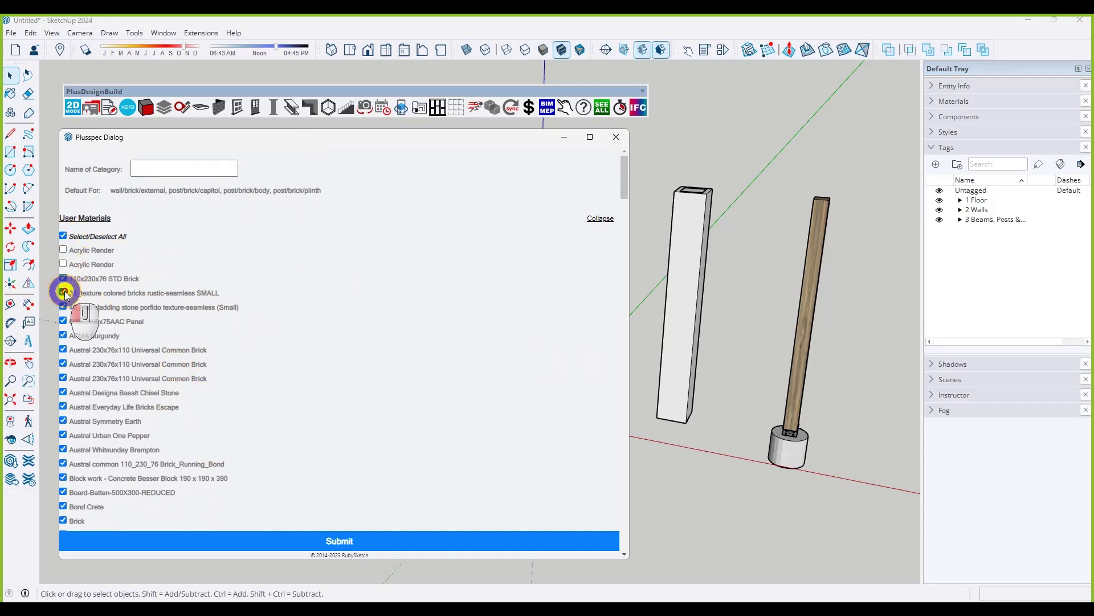
left_click(64, 307)
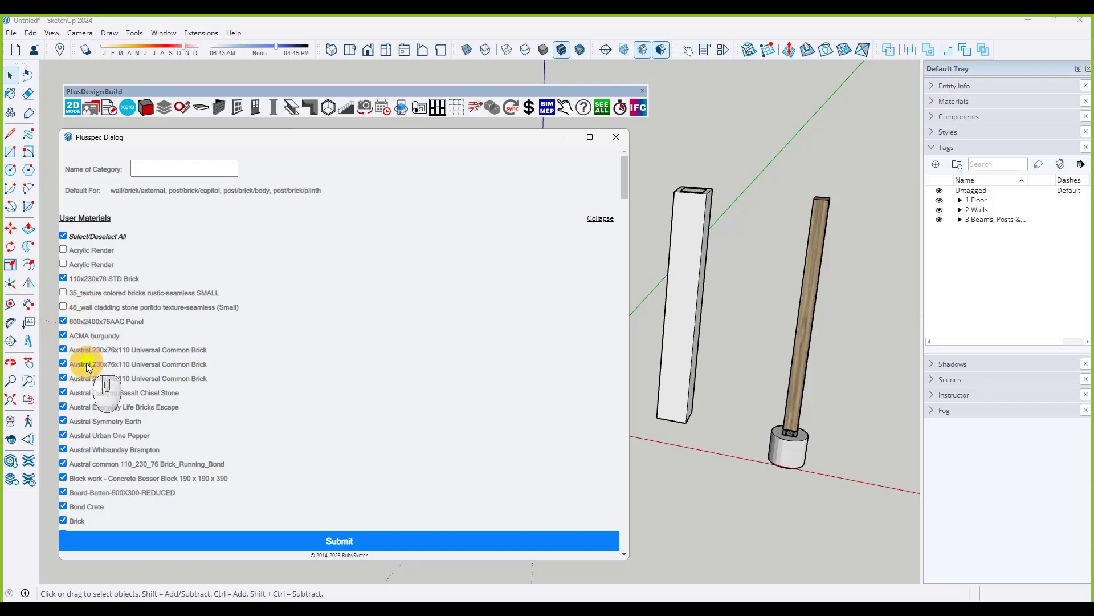
left_click(63, 321)
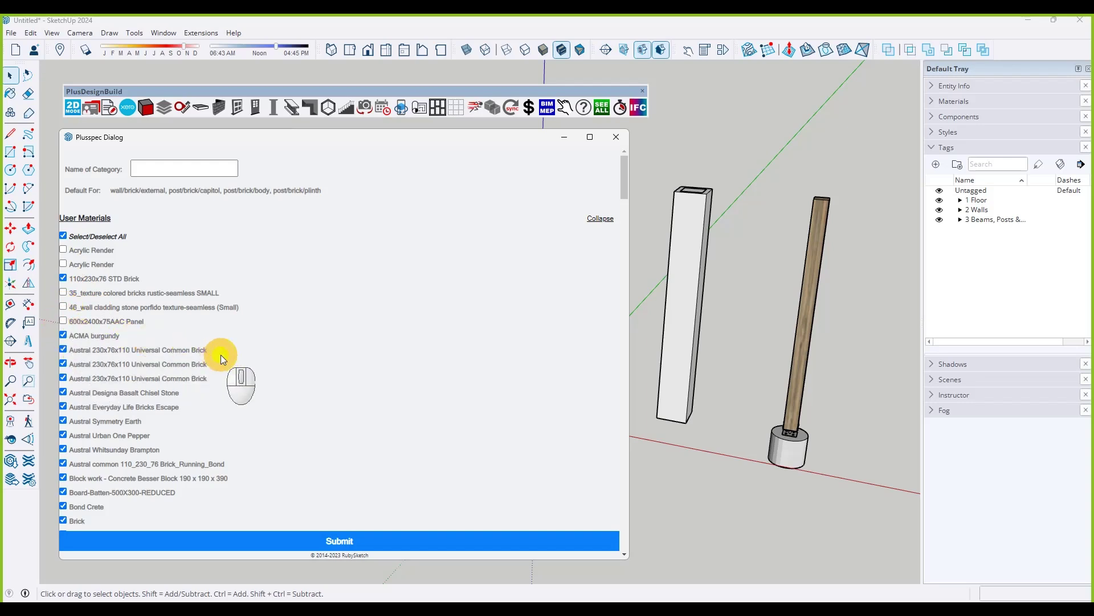
Name the recipe's category "cement for standard size brick" and submit the material association.
left_click(147, 168)
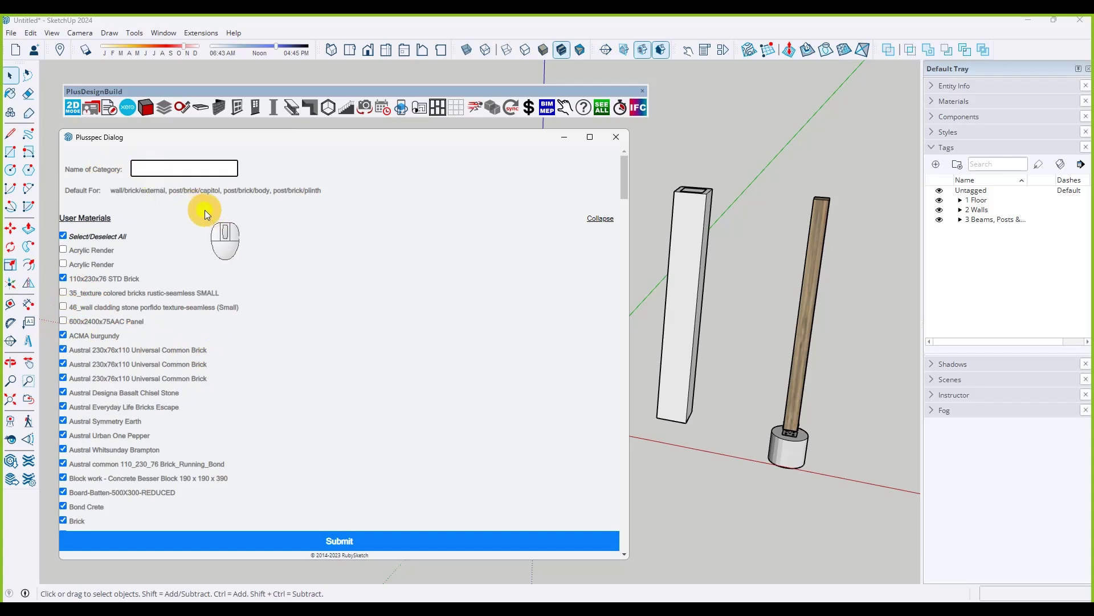
type("cement for standa")
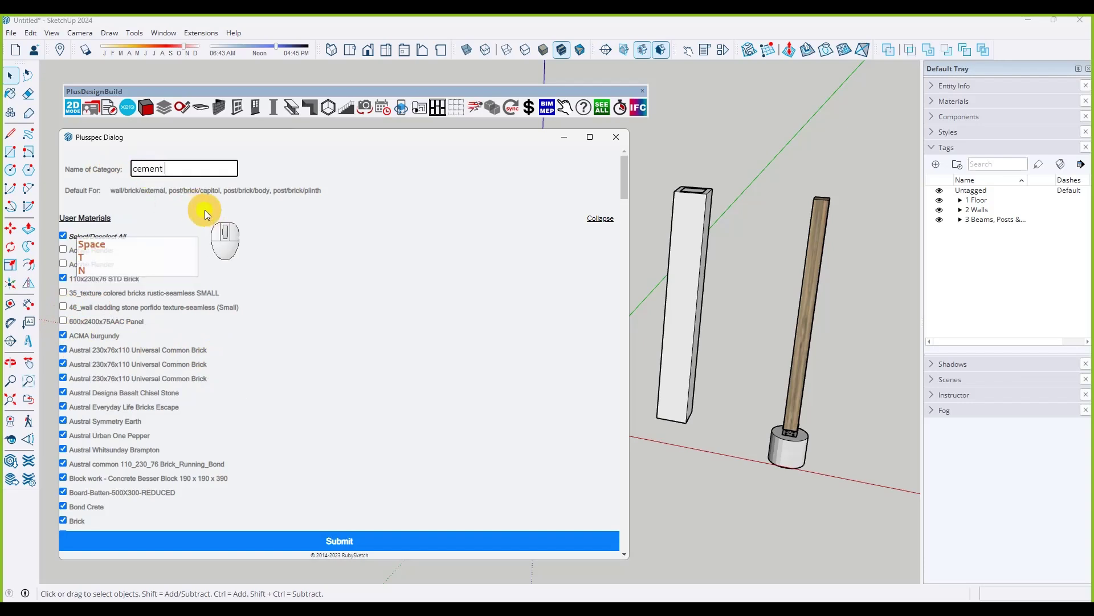
type("rd size vbrick")
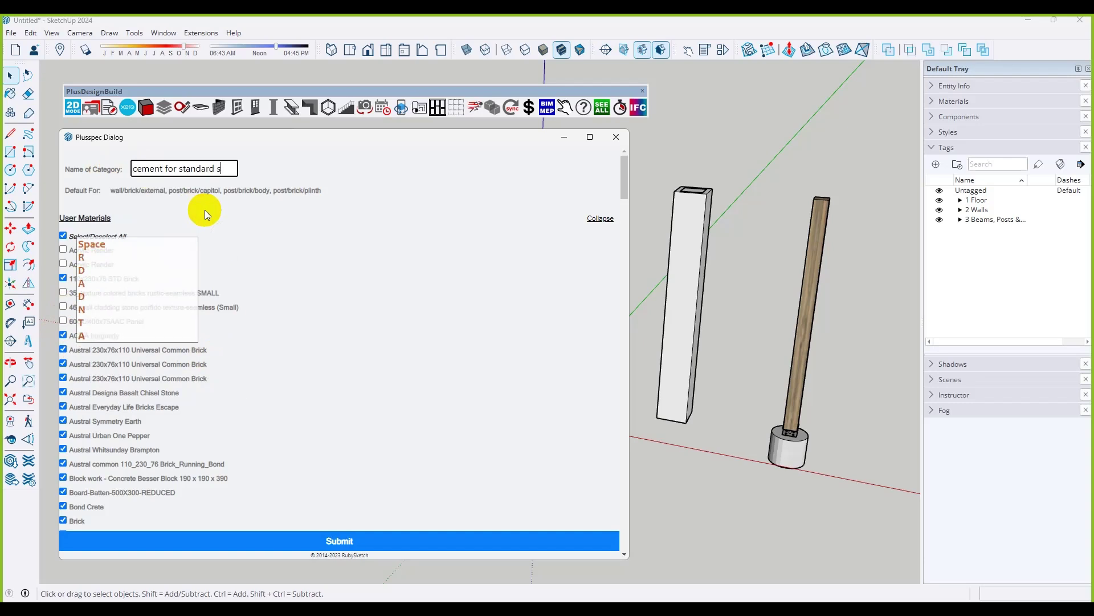
key("BackSpace")
key("BackSpace")
key("BackSpace")
key("BackSpace")
key("BackSpace")
key("BackSpace")
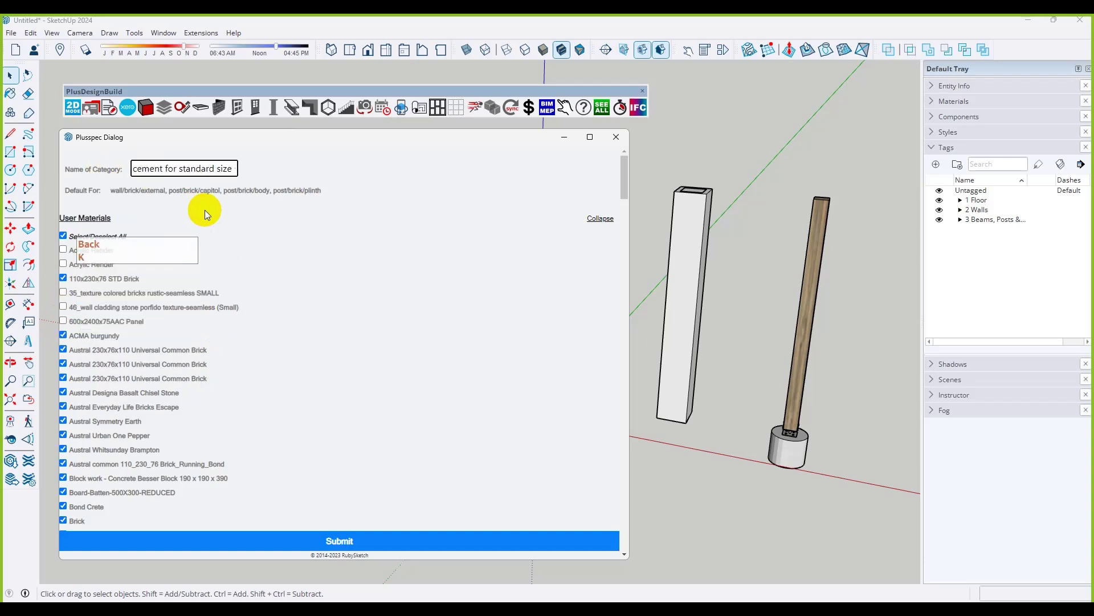
type("brick")
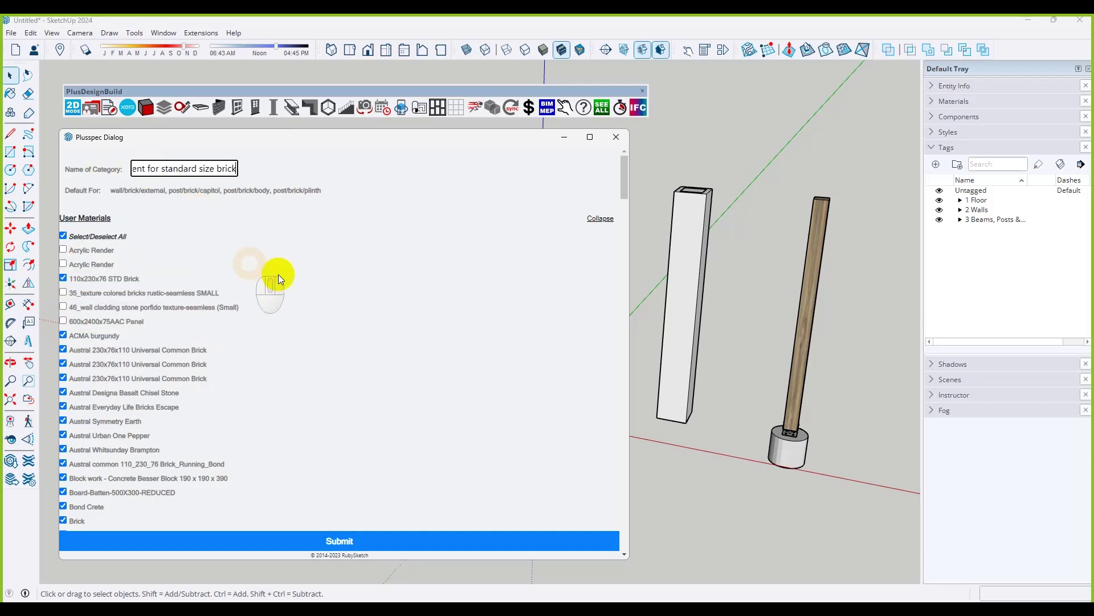
left_click(367, 538)
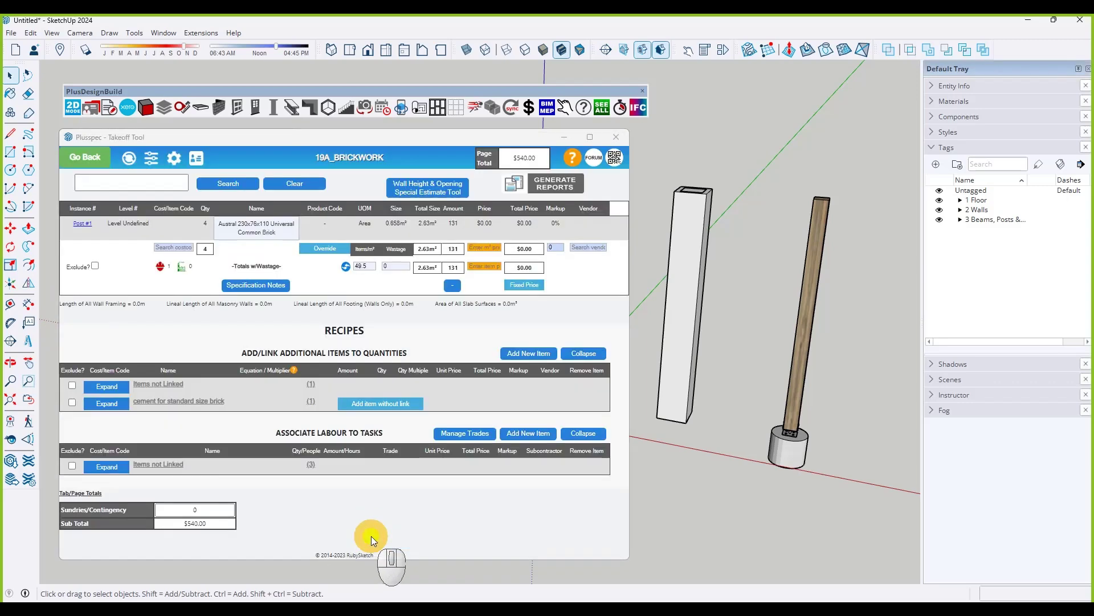
Expand the cement for standard size brick recipe, set the Cement 22kg Bag's unit price to 7.5 and assign Hardware Supply as its vendor.
left_click(108, 403)
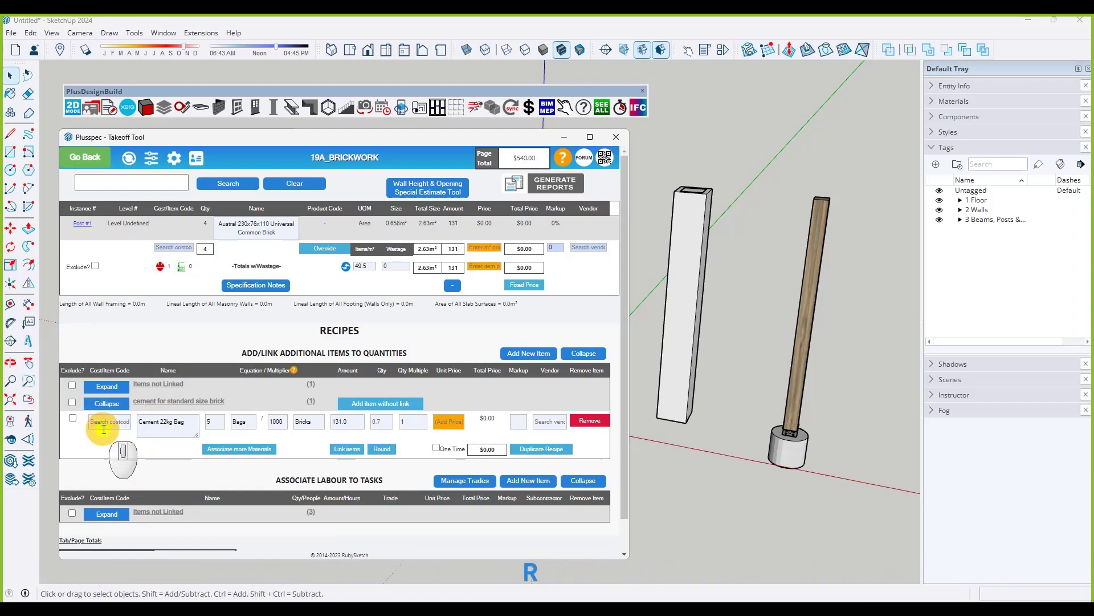
left_click(456, 423)
type("7.5")
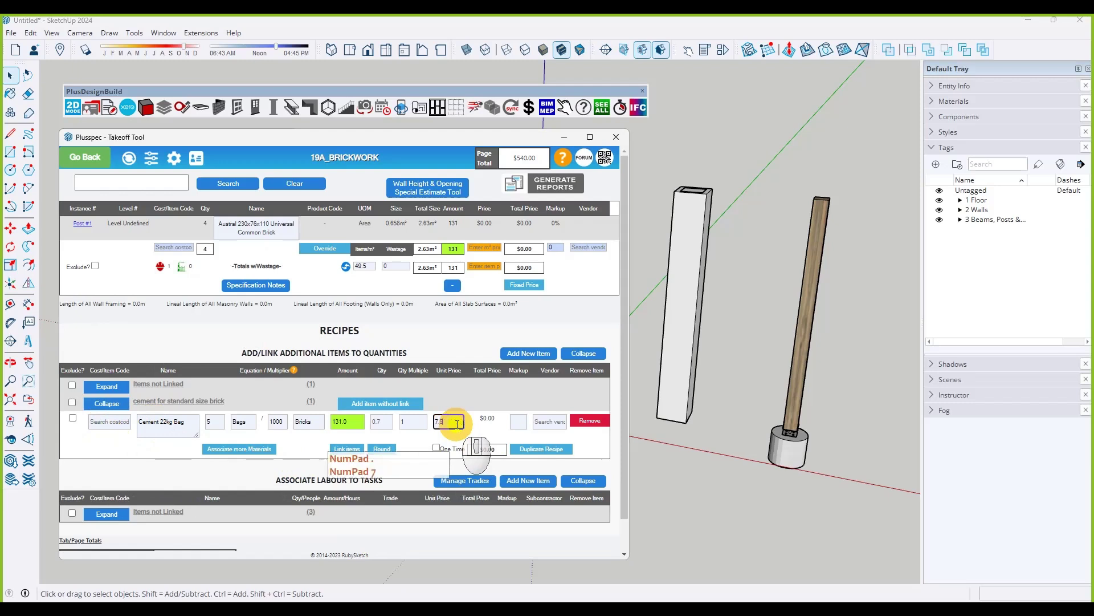
left_click(302, 450)
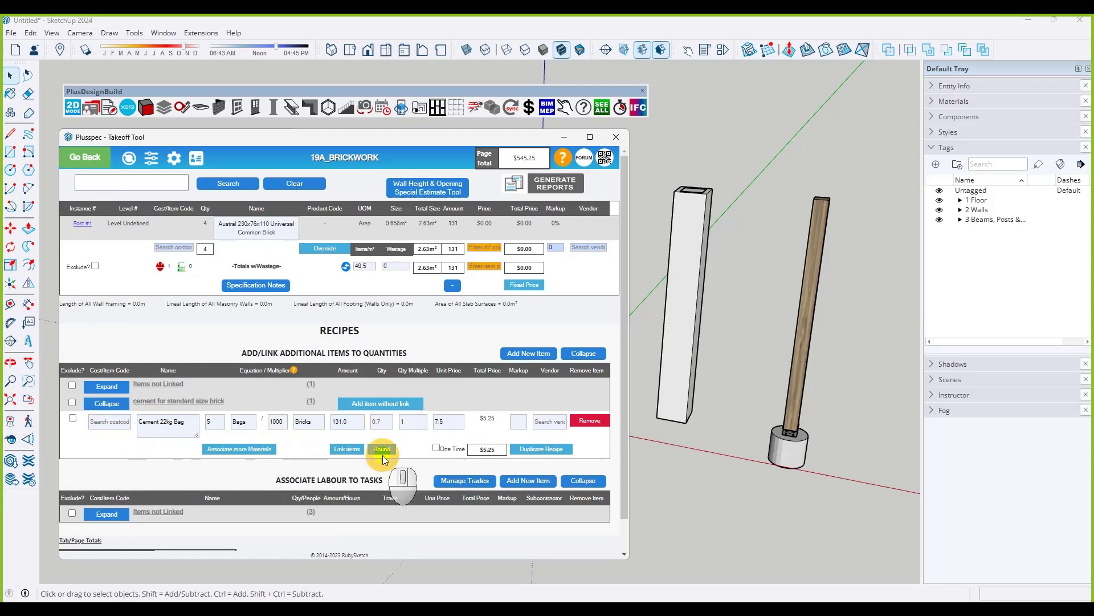
left_click(505, 439)
left_click(538, 422)
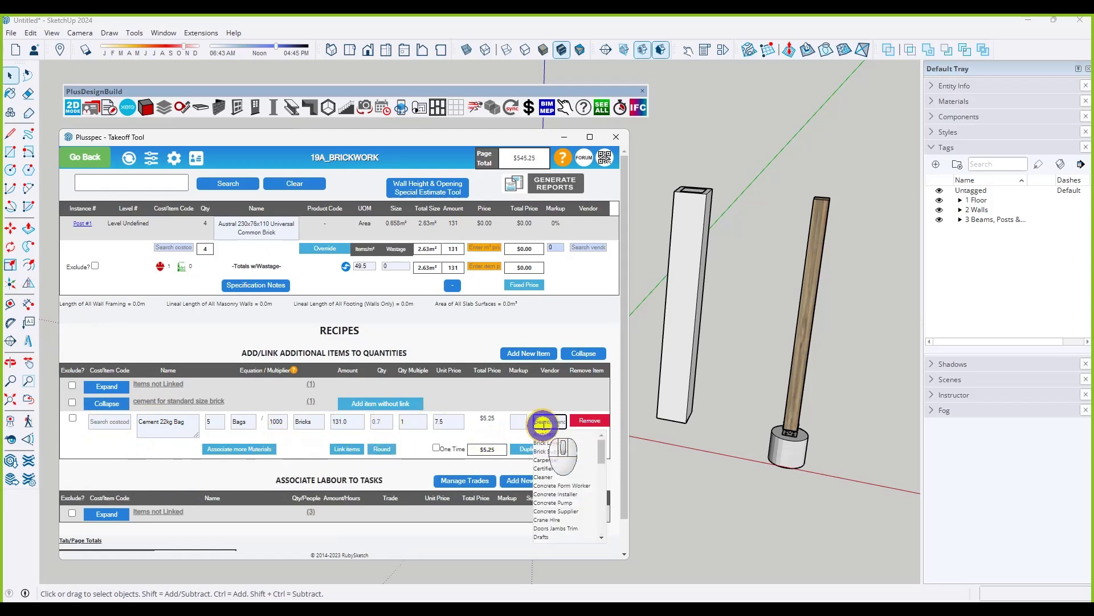
type("Hard")
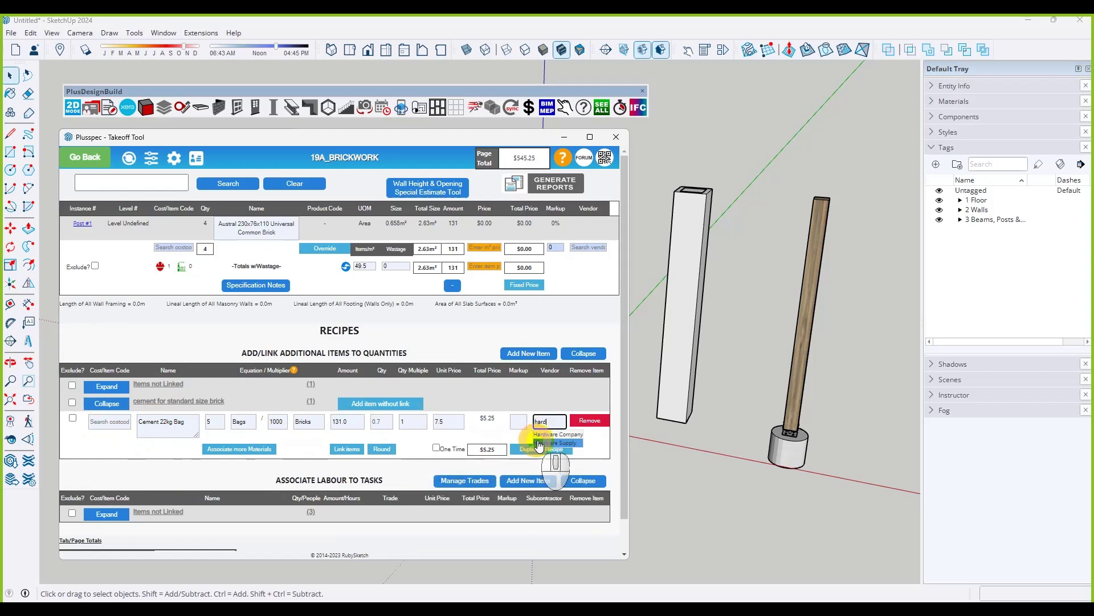
left_click(557, 443)
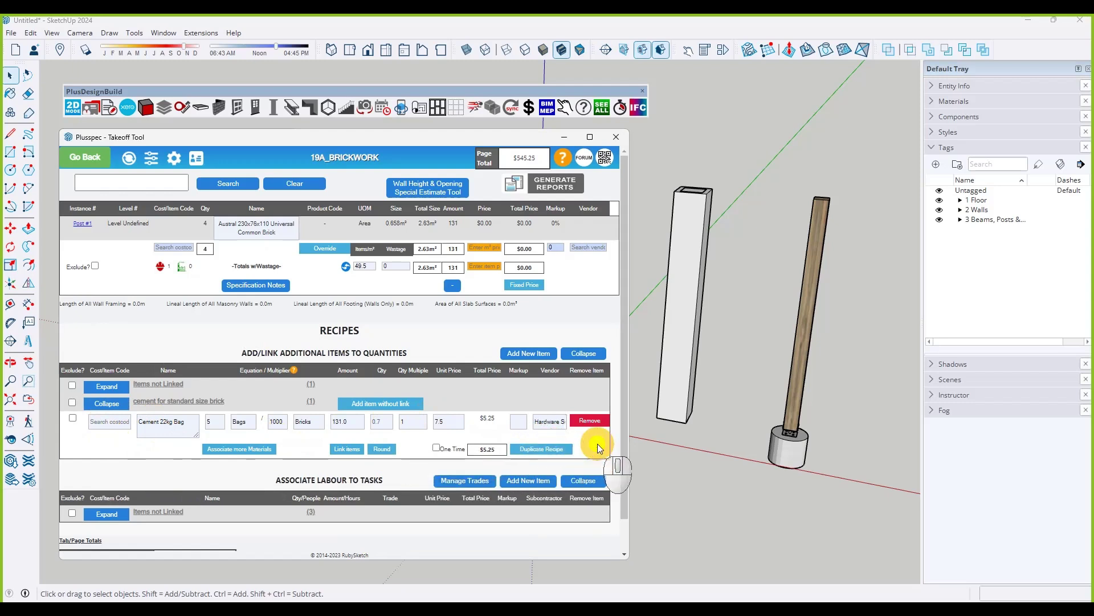
Generate a purchase order for Hardware Supply including items without an item code, save it and view the saved reports.
mouse_move(224, 491)
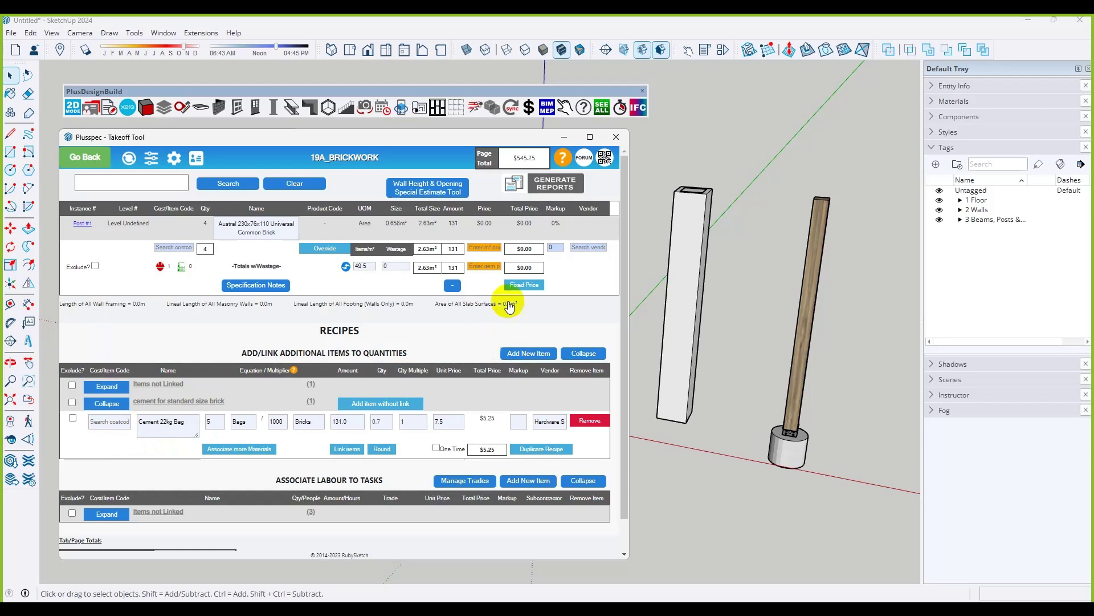
left_click(550, 183)
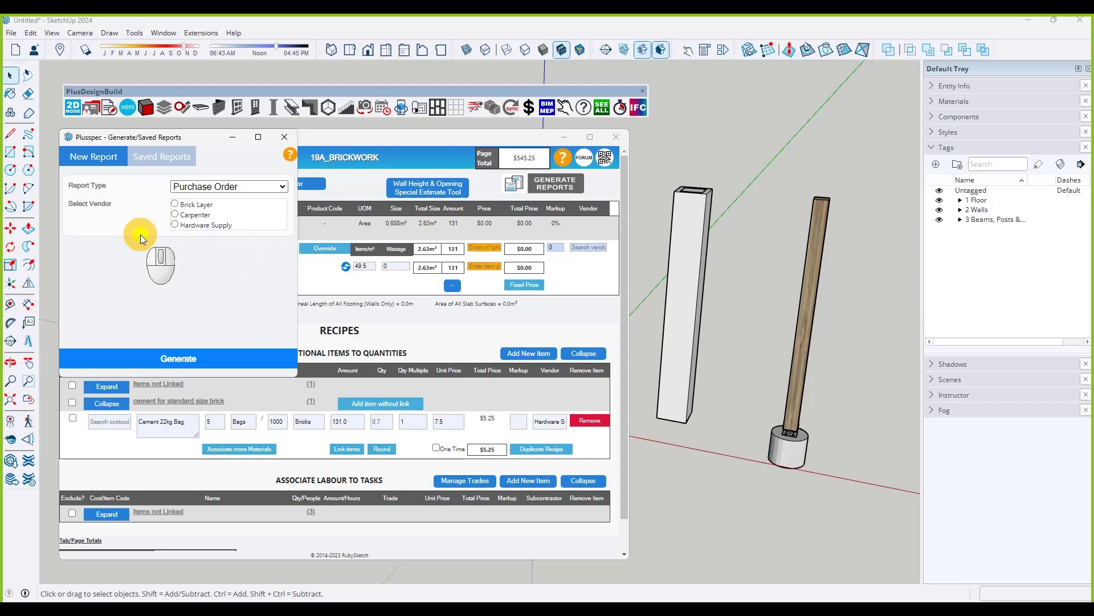
left_click(174, 224)
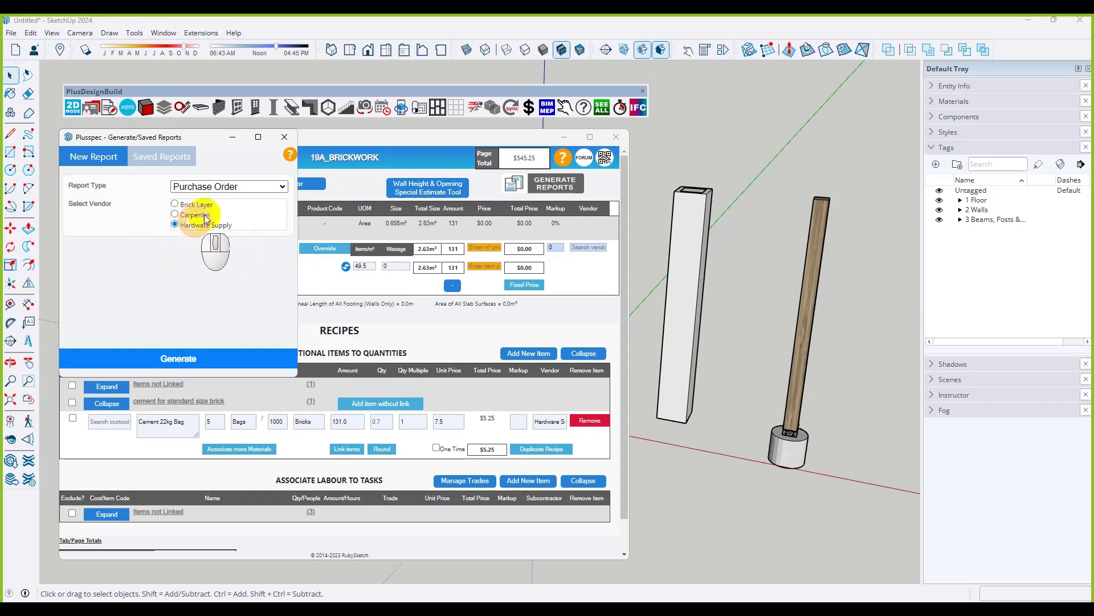
left_click(208, 358)
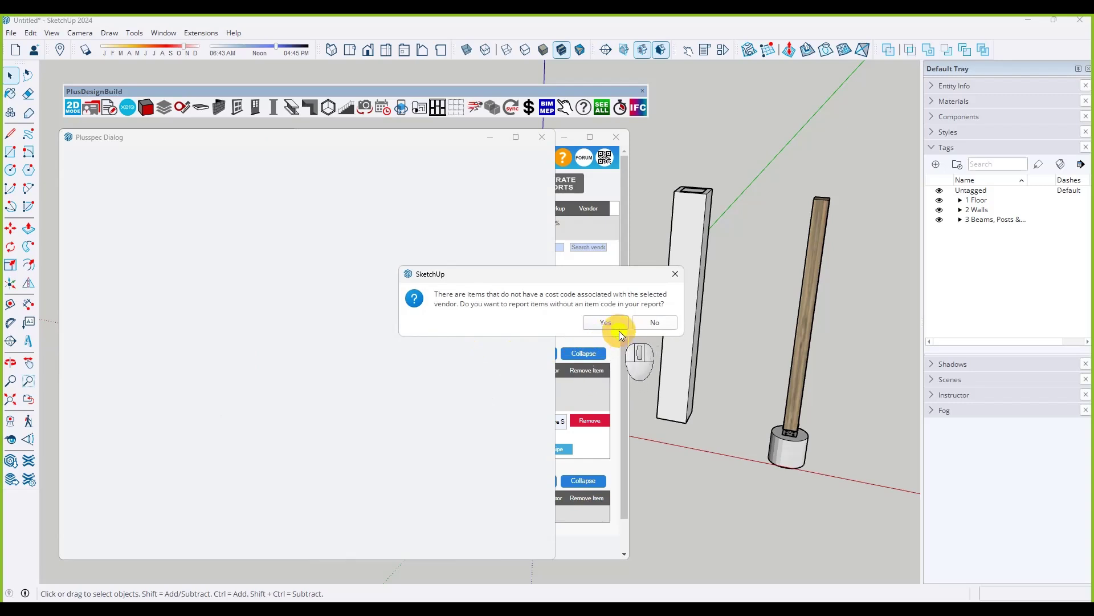
left_click(606, 323)
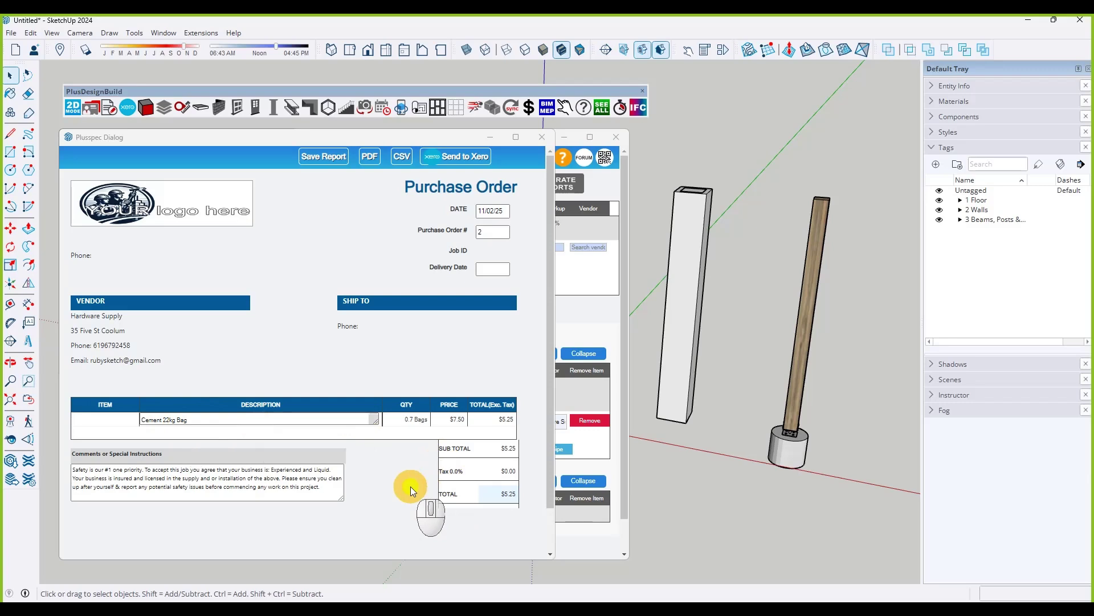
left_click(323, 156)
left_click(165, 157)
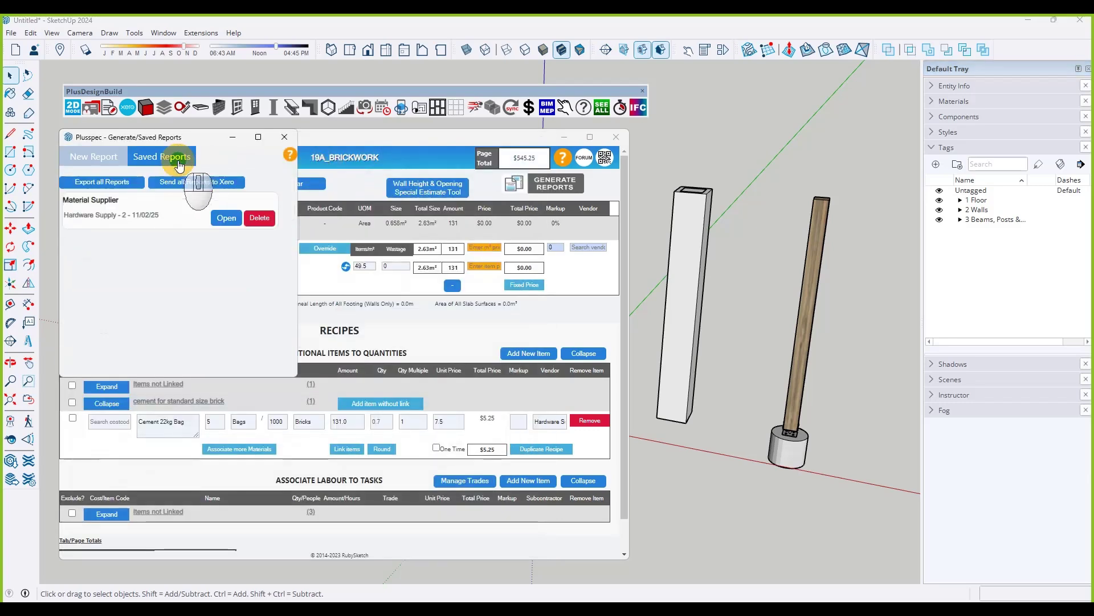
Generate a purchase order for the Brick Layer covering the 19A_BRICKWORK cost code, save it and view the saved reports.
left_click(104, 162)
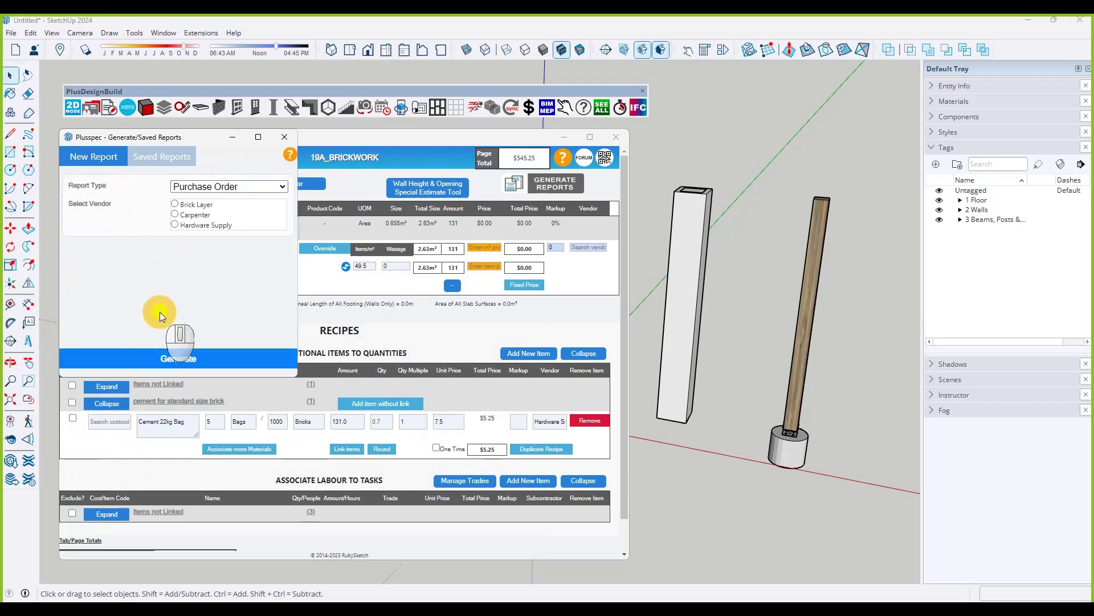
left_click(174, 205)
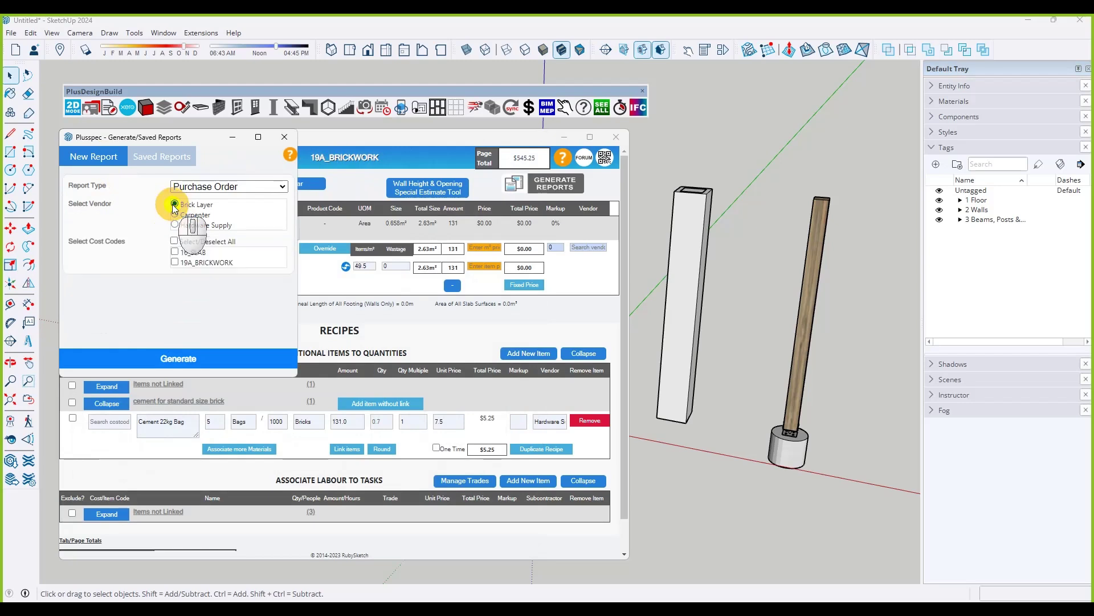
left_click(175, 262)
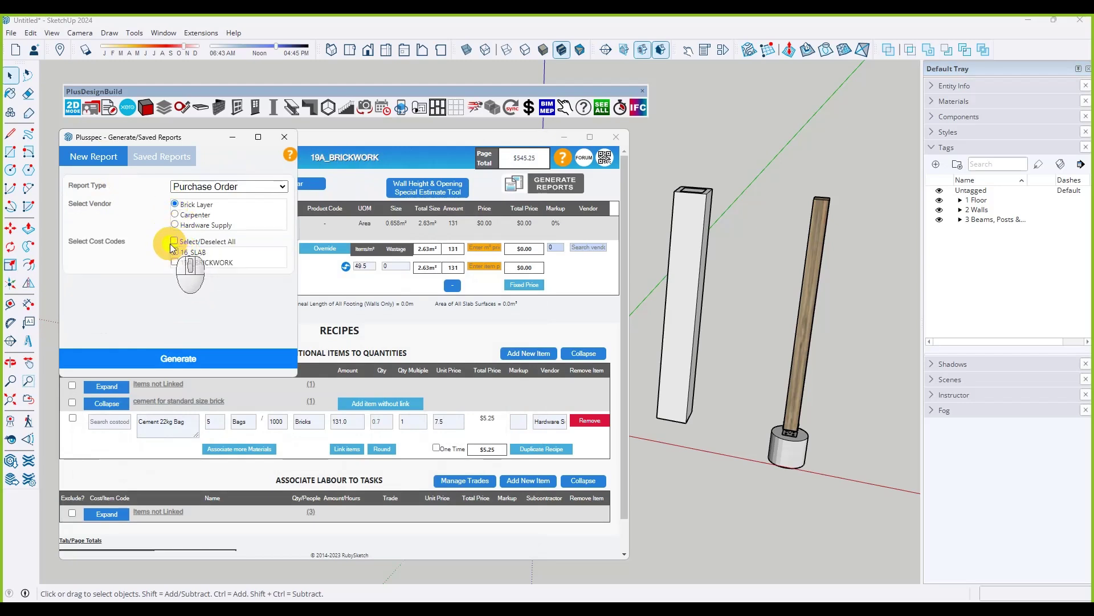
left_click(195, 359)
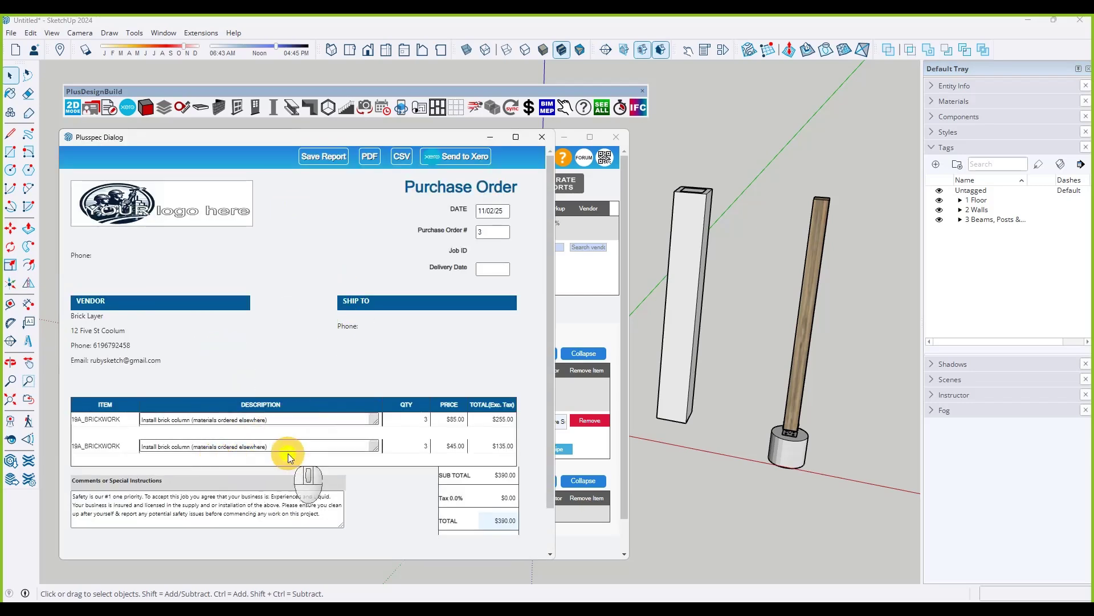
left_click(321, 165)
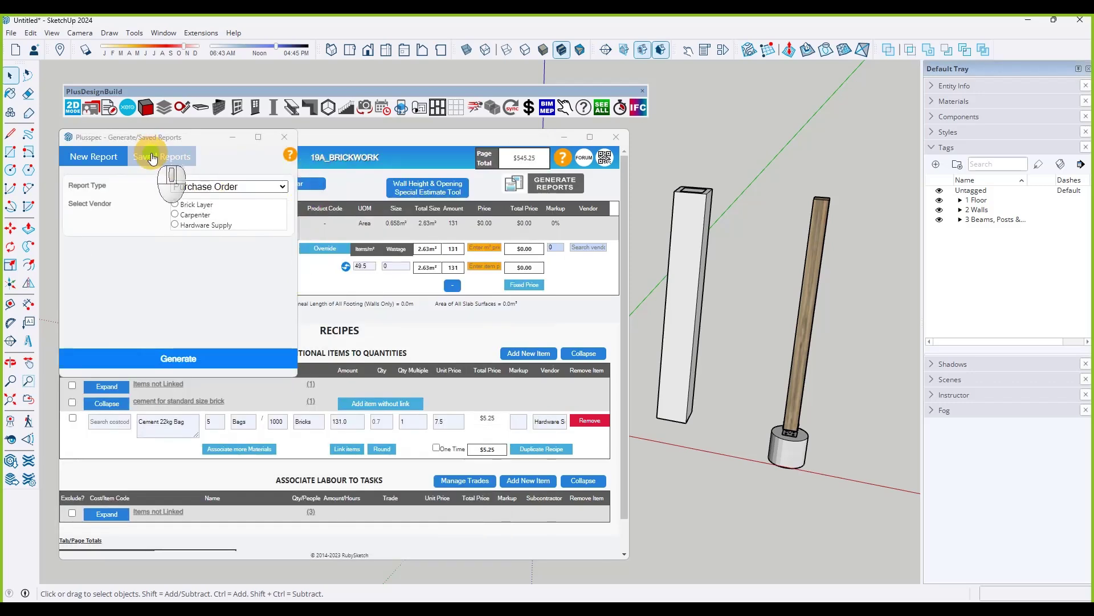
left_click(156, 157)
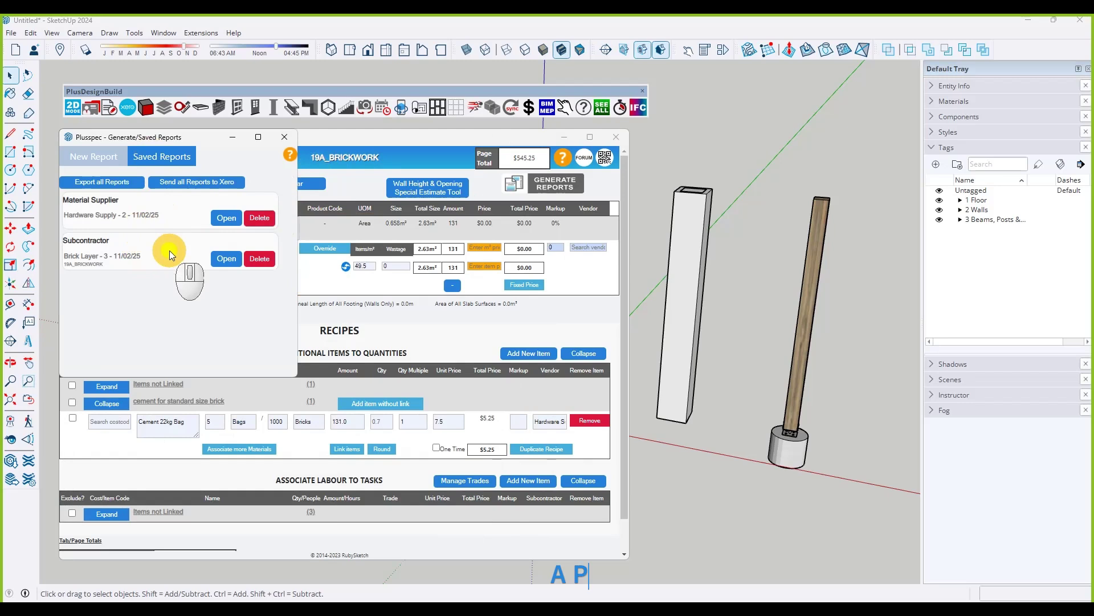
Close the reports window and round the Cement 22kg Bag recipe's quantity to whole bags.
left_click(105, 157)
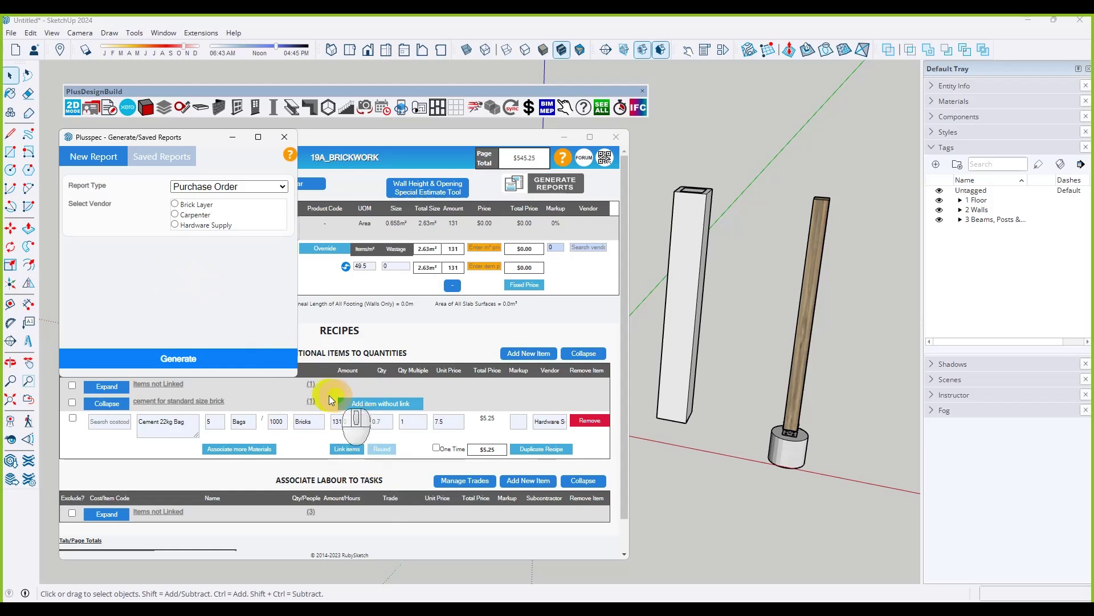
left_click(283, 138)
left_click(380, 449)
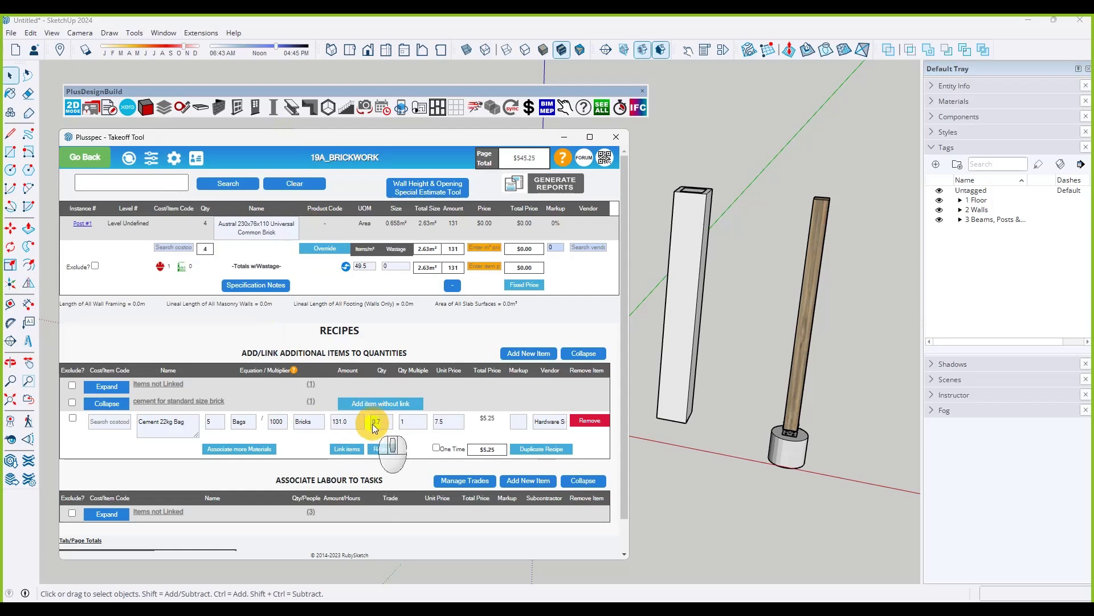
left_click(381, 449)
left_click(381, 450)
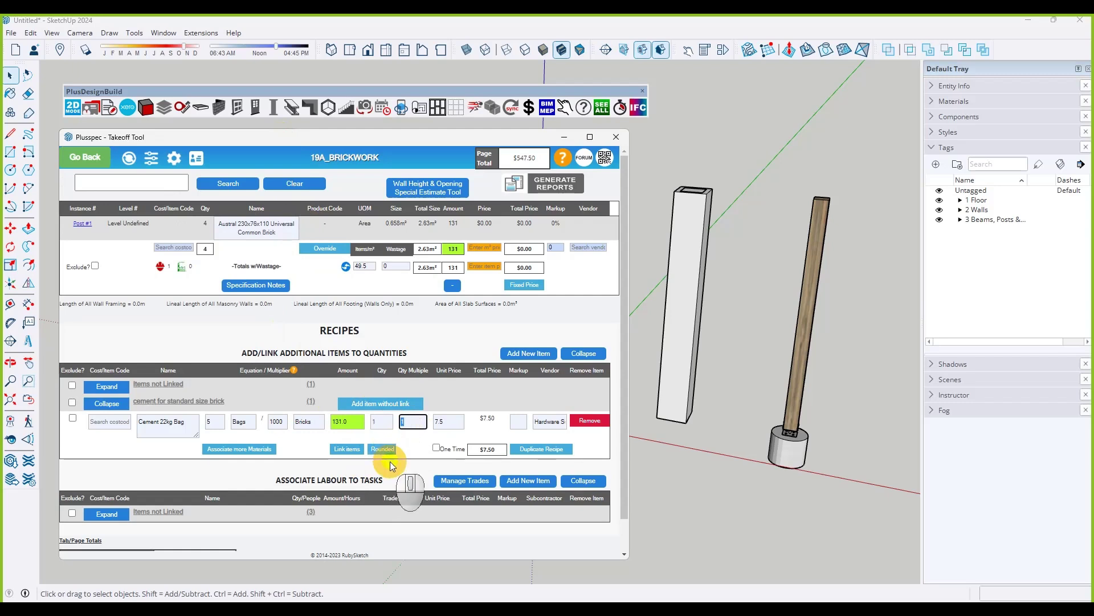
Set the Cement 22kg Bag's quantity multiple to 5 and round its quantity to that multiple.
type("5")
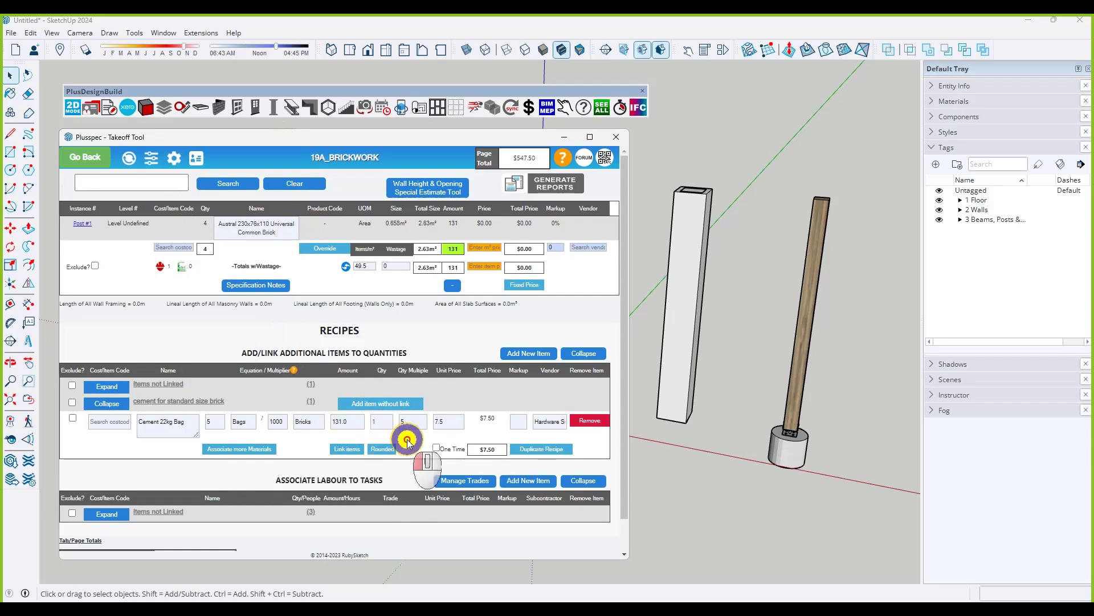
left_click(384, 450)
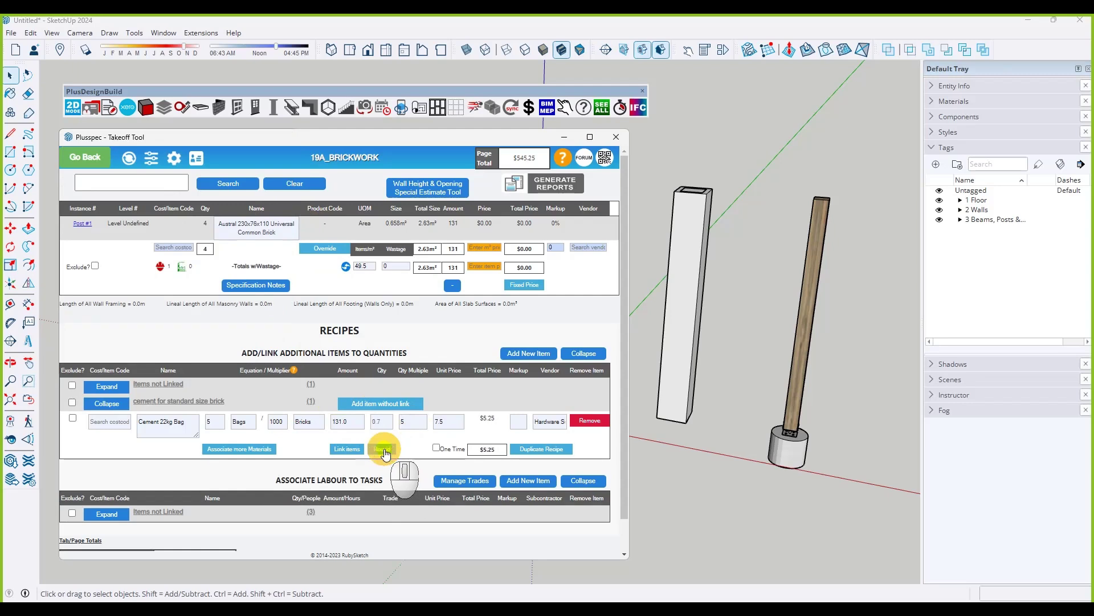
left_click(383, 450)
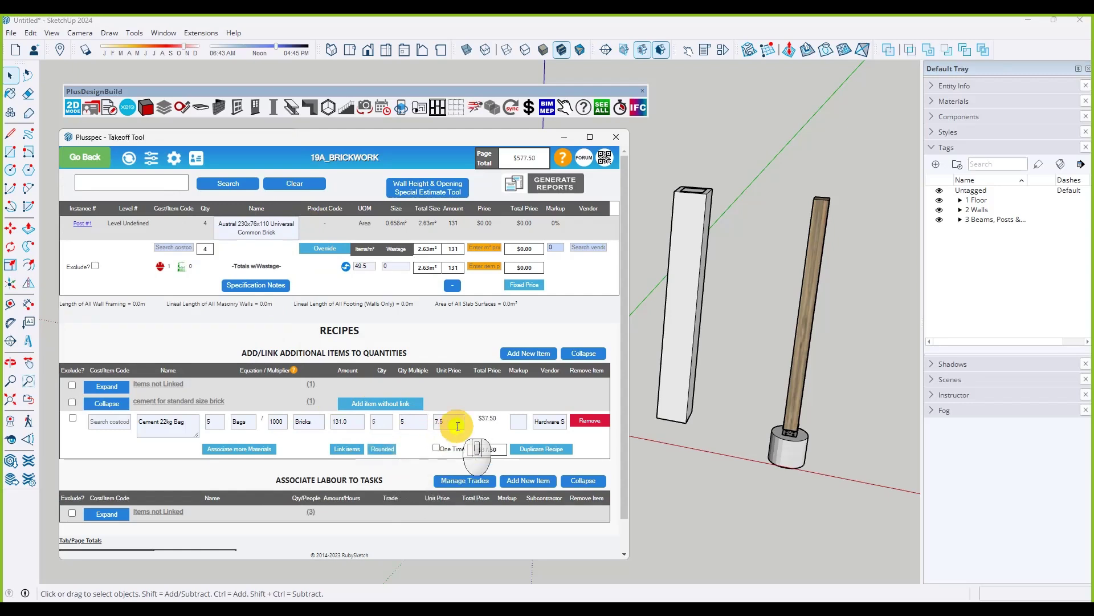
Set the Cement 22kg Bag's quantity multiple to 1.
double_click(399, 422)
type("1")
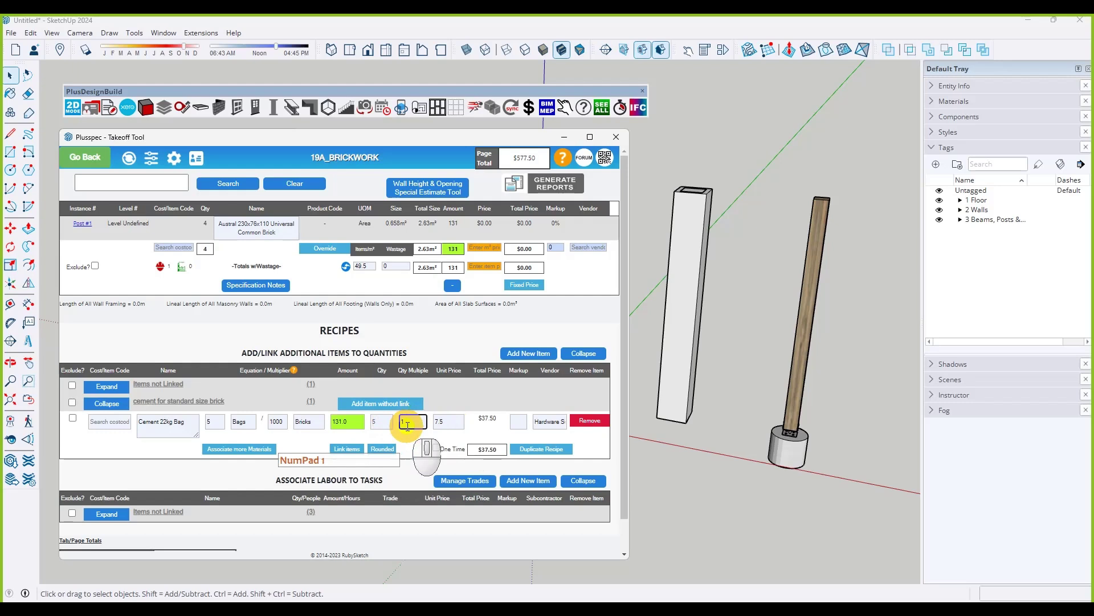
left_click(313, 439)
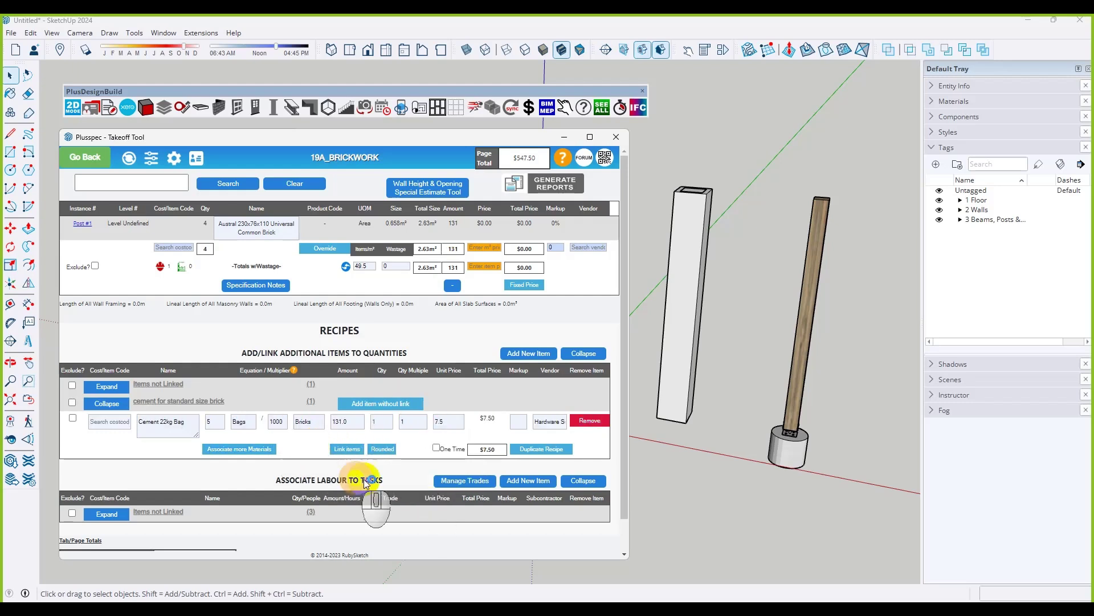
scroll(468, 431, "down", 1)
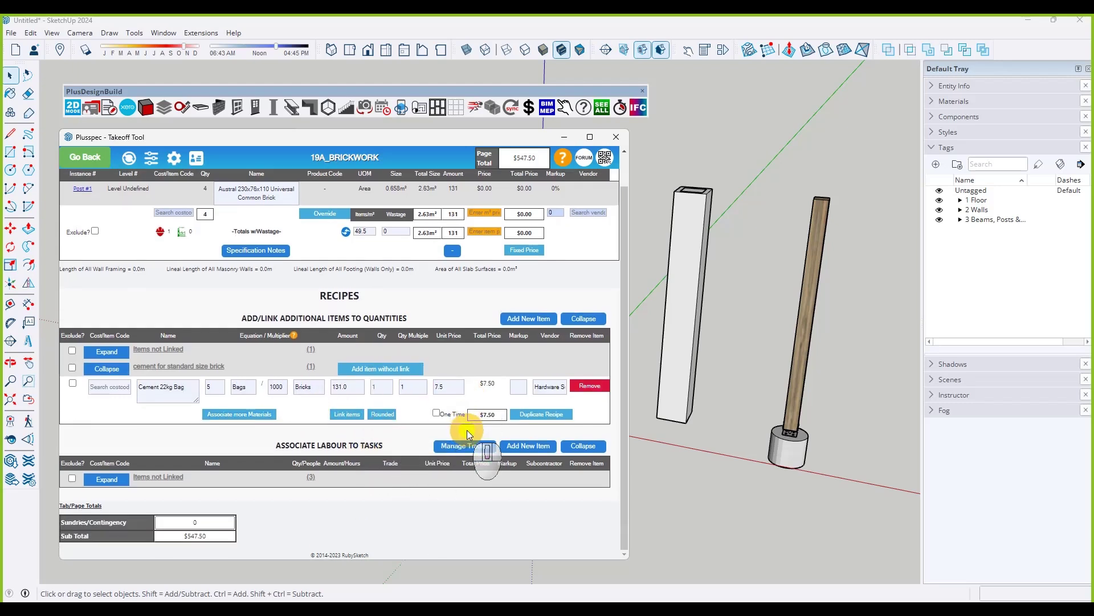
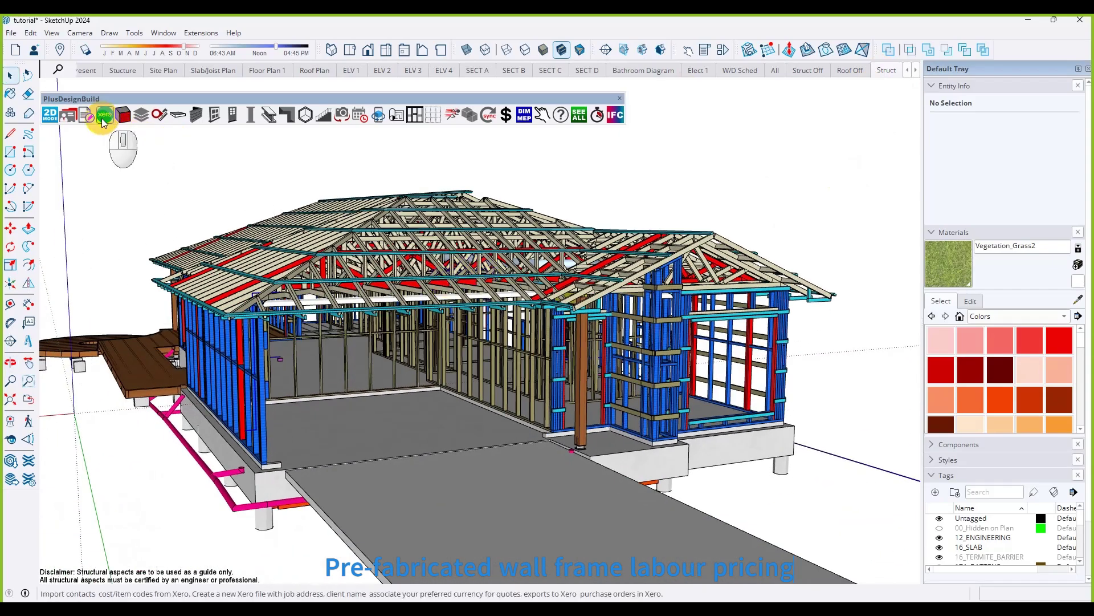
Generate the takeoff for the entire house model and expand the Framing category on the summary page.
left_click(87, 114)
left_click_drag(124, 23, 234, 96)
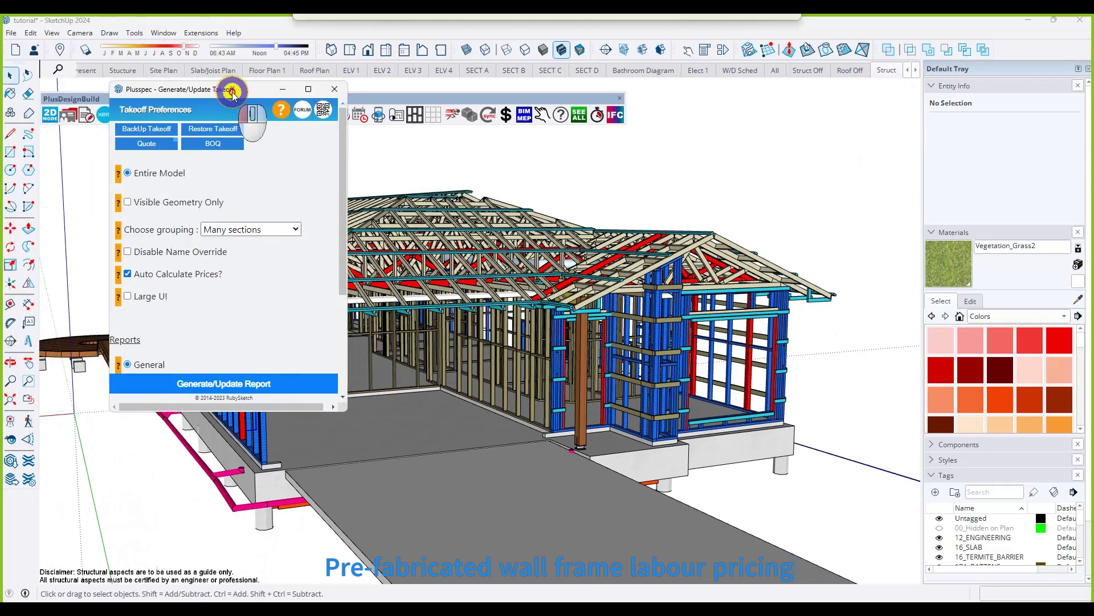
left_click(246, 387)
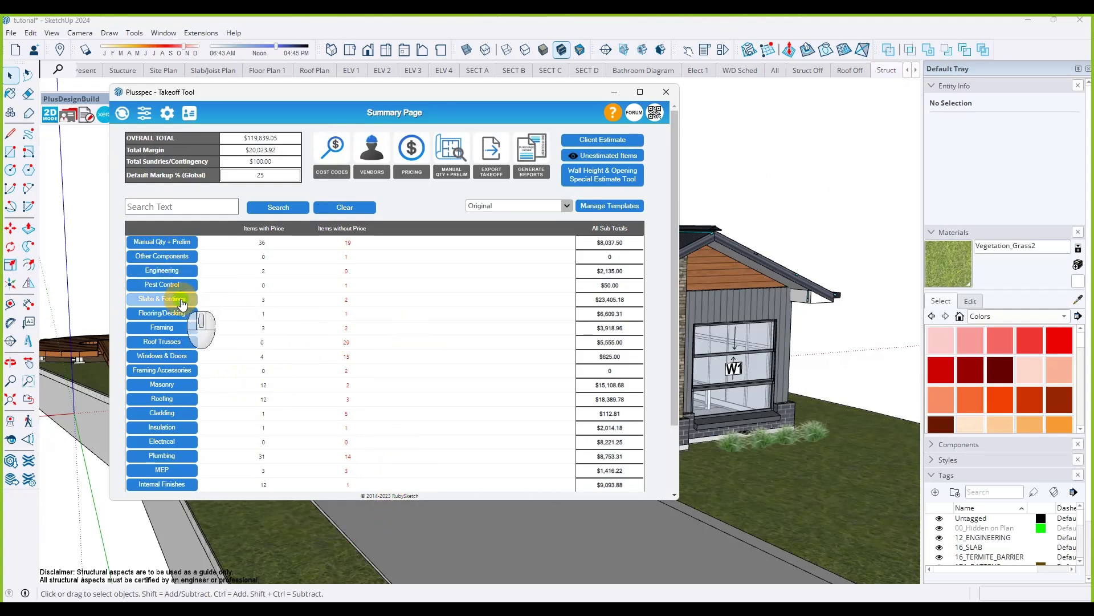
scroll(196, 311, "down", 1)
left_click(171, 271)
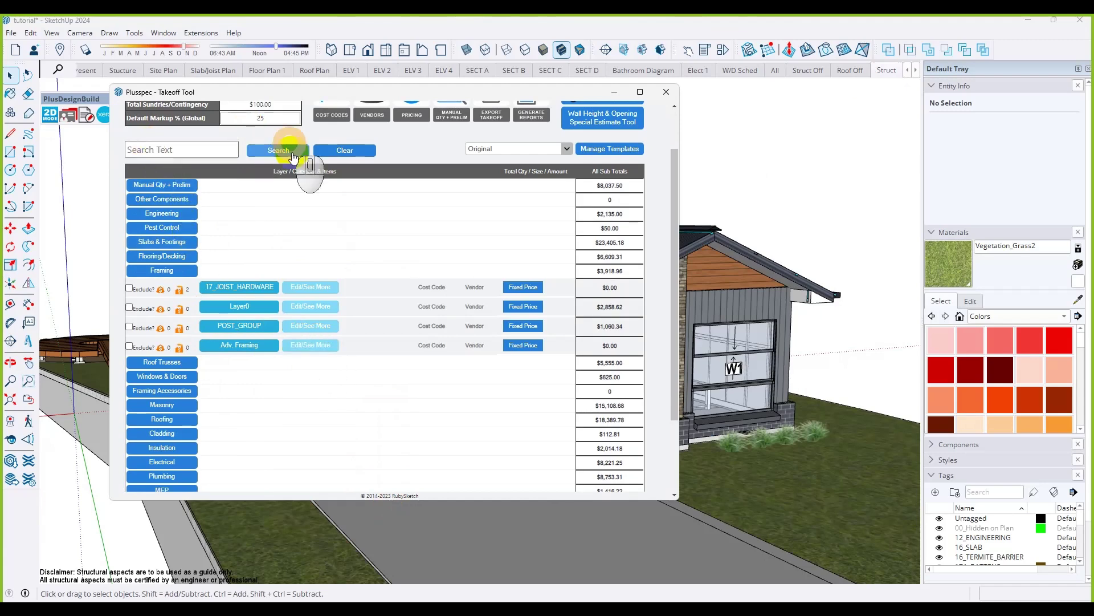
Regenerate the takeoff with the Frame (Advanced) report included.
scroll(293, 152, "up", 1)
left_click(146, 110)
scroll(207, 294, "down", 3)
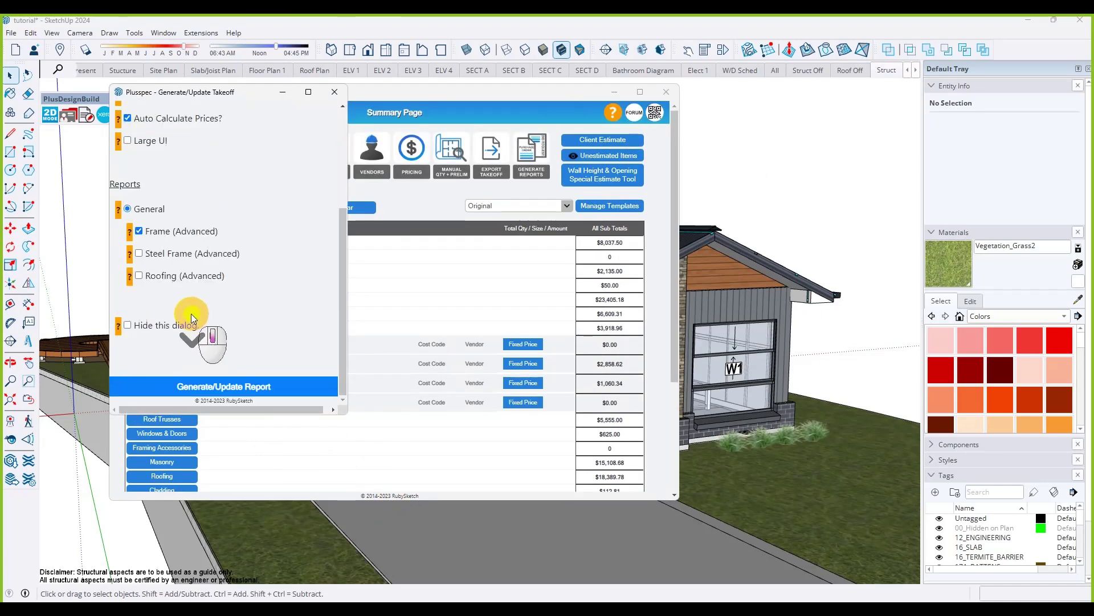
left_click(206, 387)
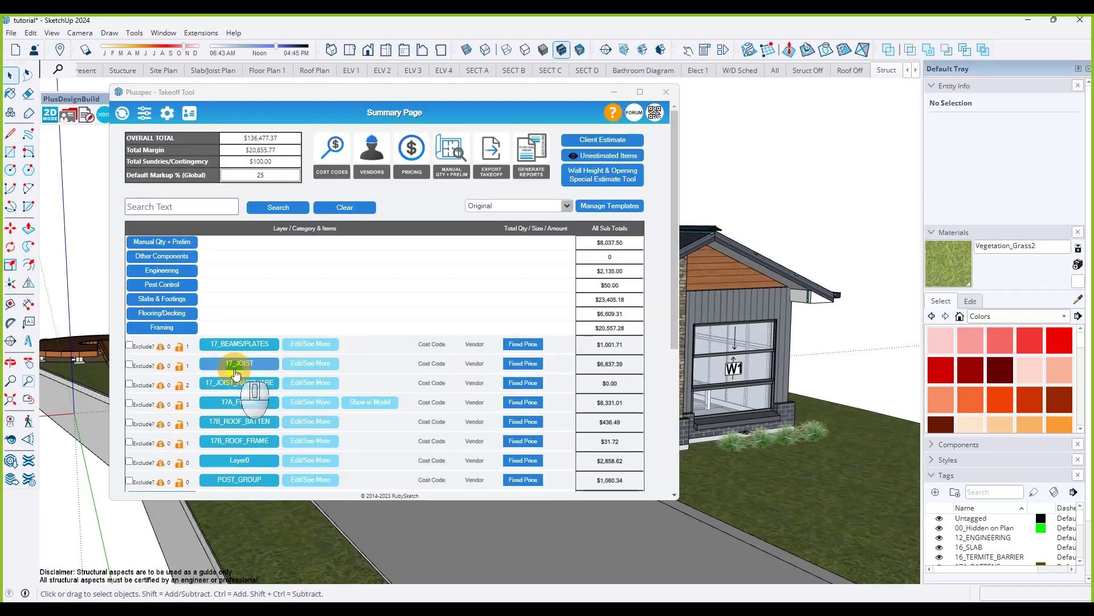
View the item details of the 17A_FRAME layer and return to the summary page.
scroll(314, 282, "down", 2)
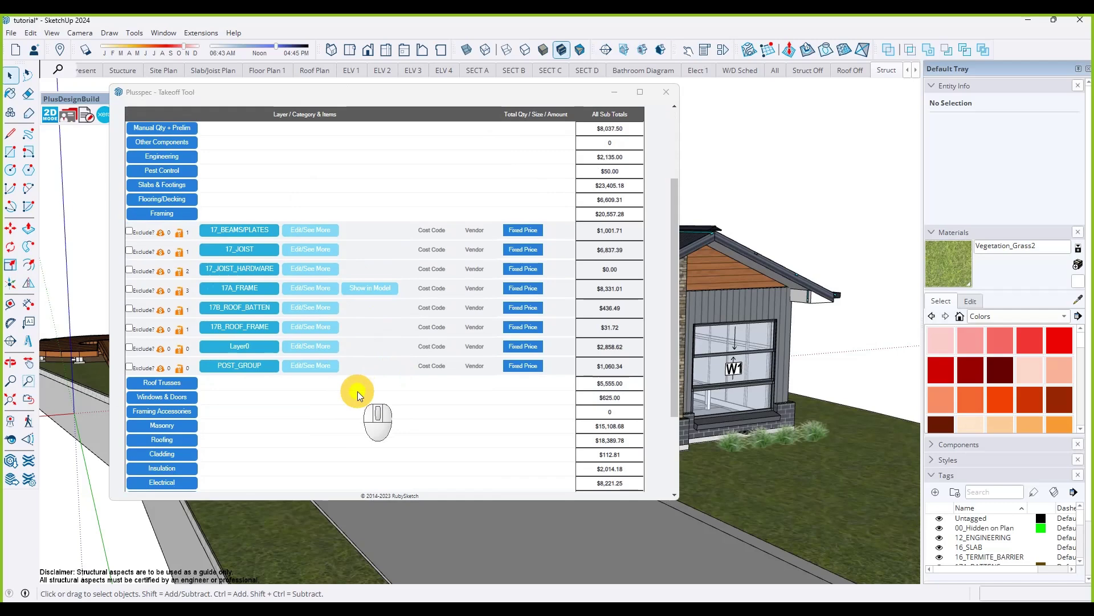
left_click(306, 291)
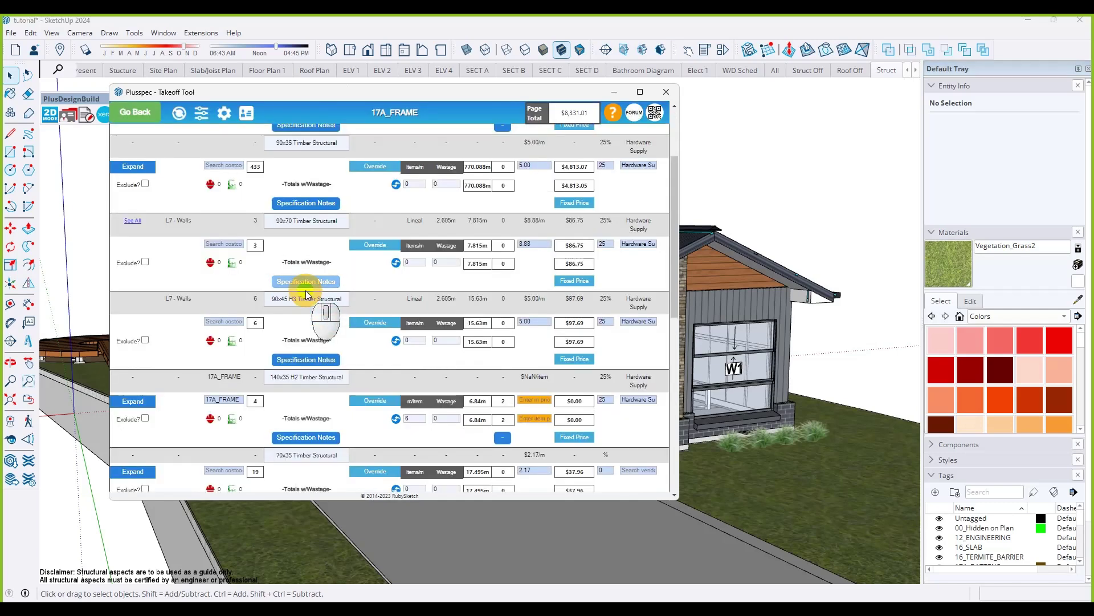
left_click(138, 117)
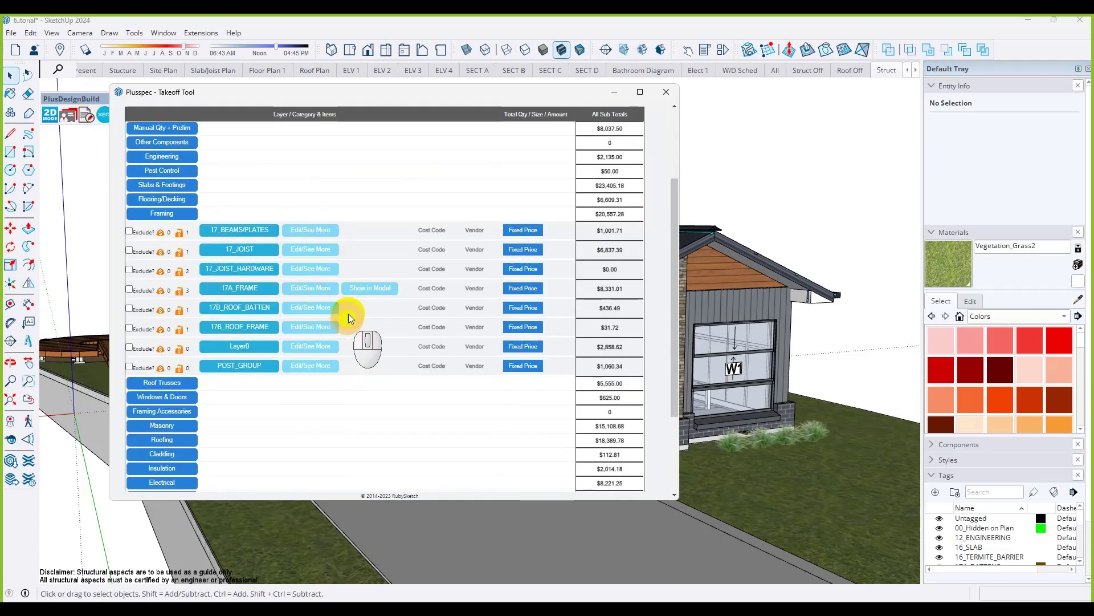
Show only the 17A_FRAME wall frames in the model and move the takeoff window clear of them.
left_click(369, 289)
left_click(497, 107)
left_click_drag(497, 108, 882, 206)
scroll(215, 342, "down", 5)
scroll(184, 361, "up", 3)
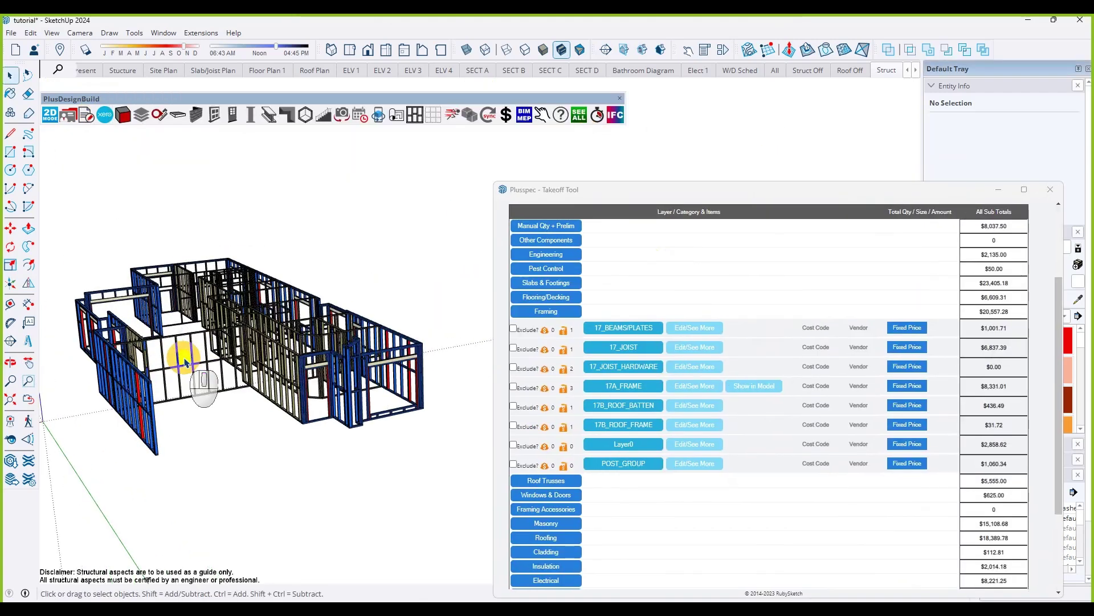
left_click_drag(608, 188, 565, 138)
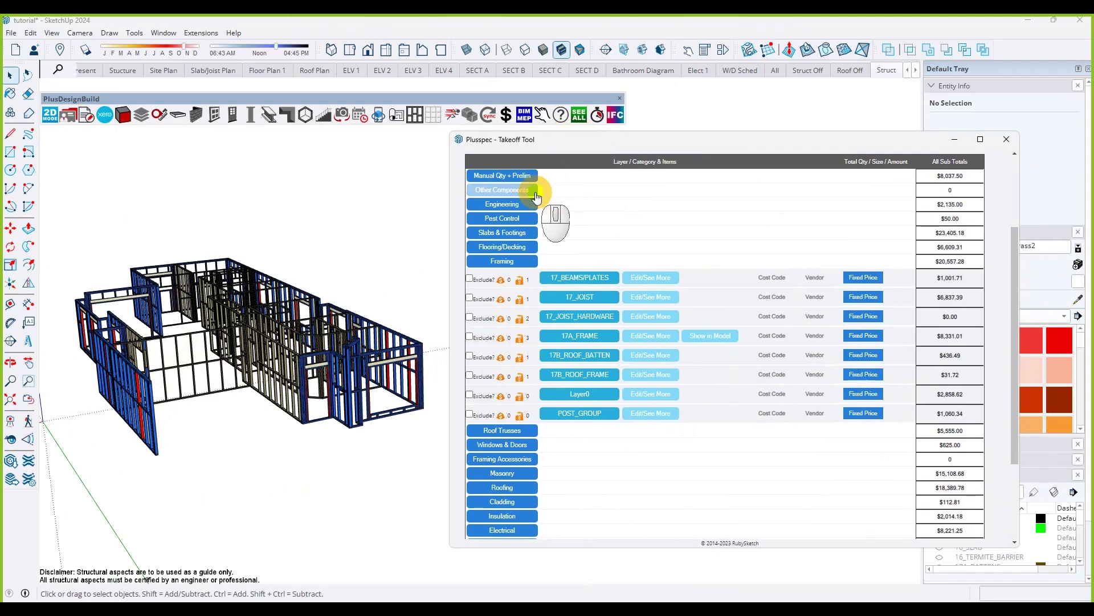
Switch the model to 2D mode to view the wall frames in plan.
left_click(50, 114)
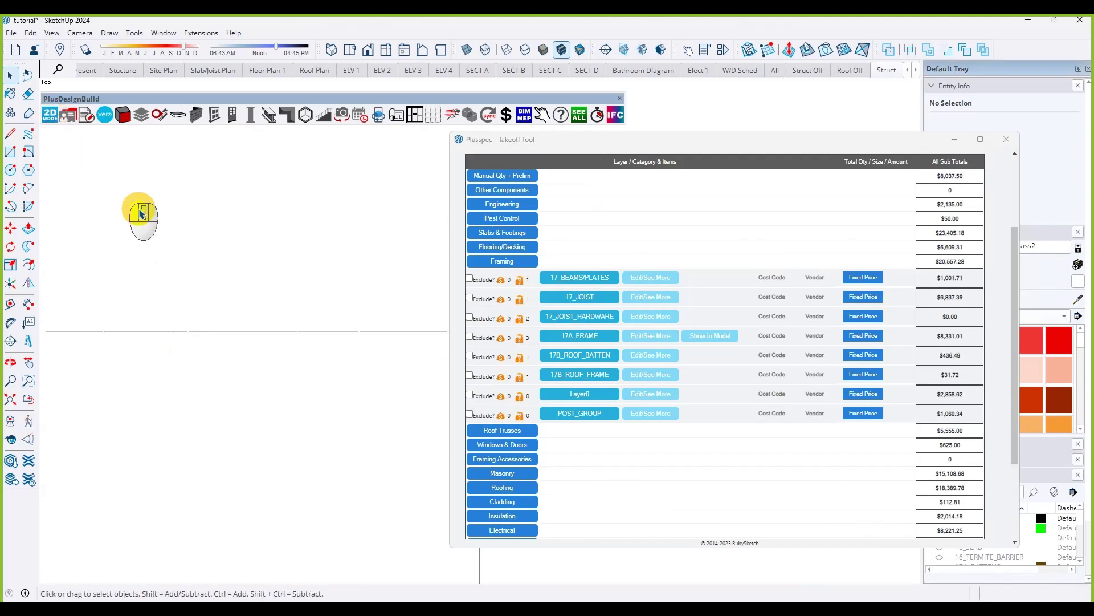
scroll(216, 353, "down", 8)
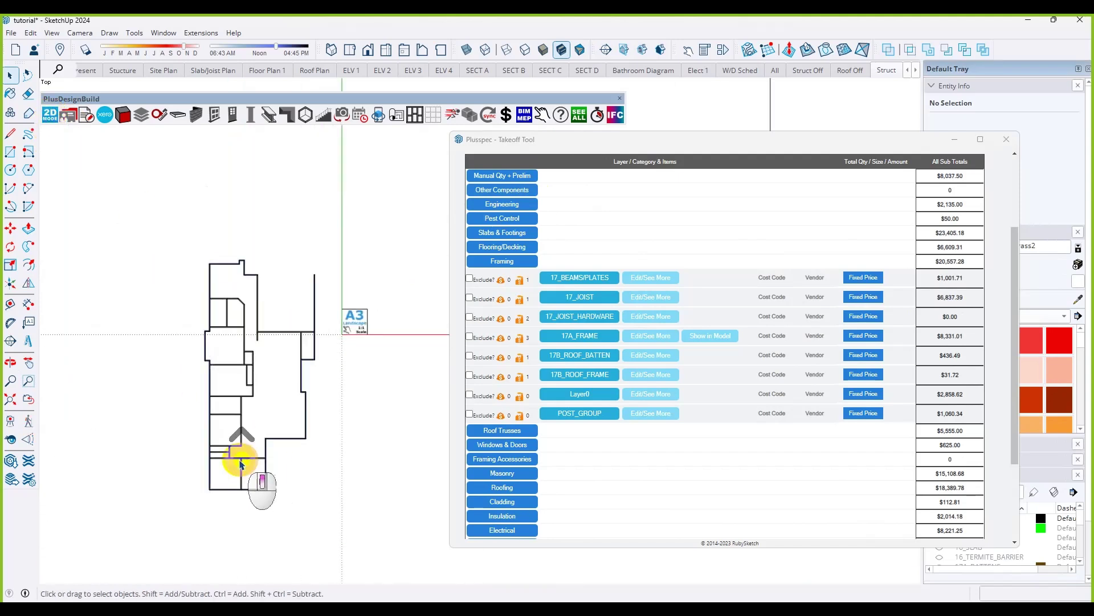
scroll(240, 465, "up", 3)
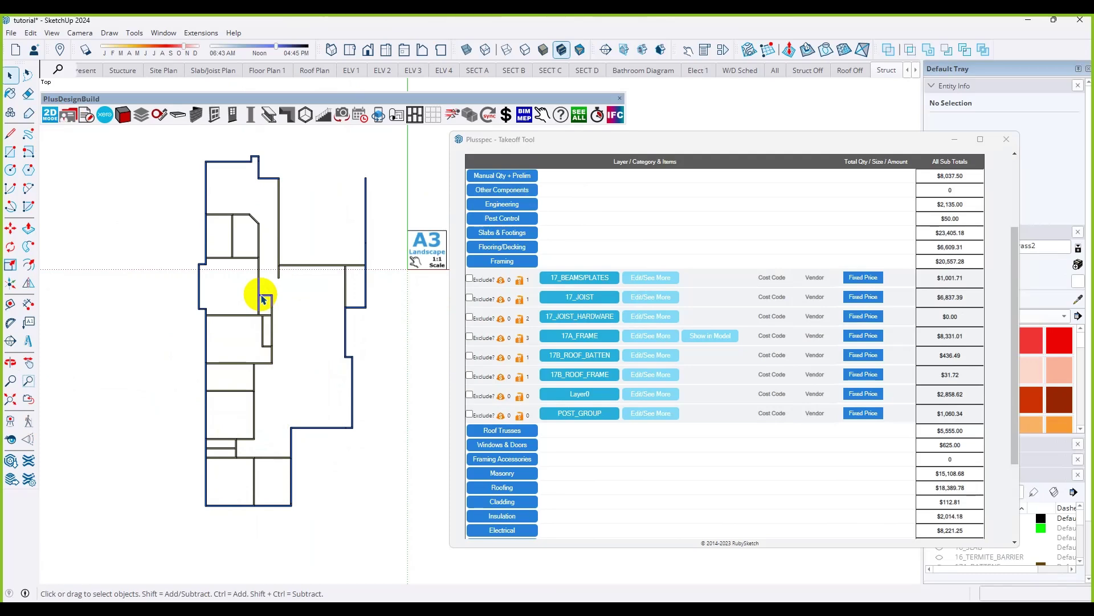
Open the 17A_FRAME details and expand the labour task linked to the 90x35 Radiata Pine MGP10 items.
left_click(647, 337)
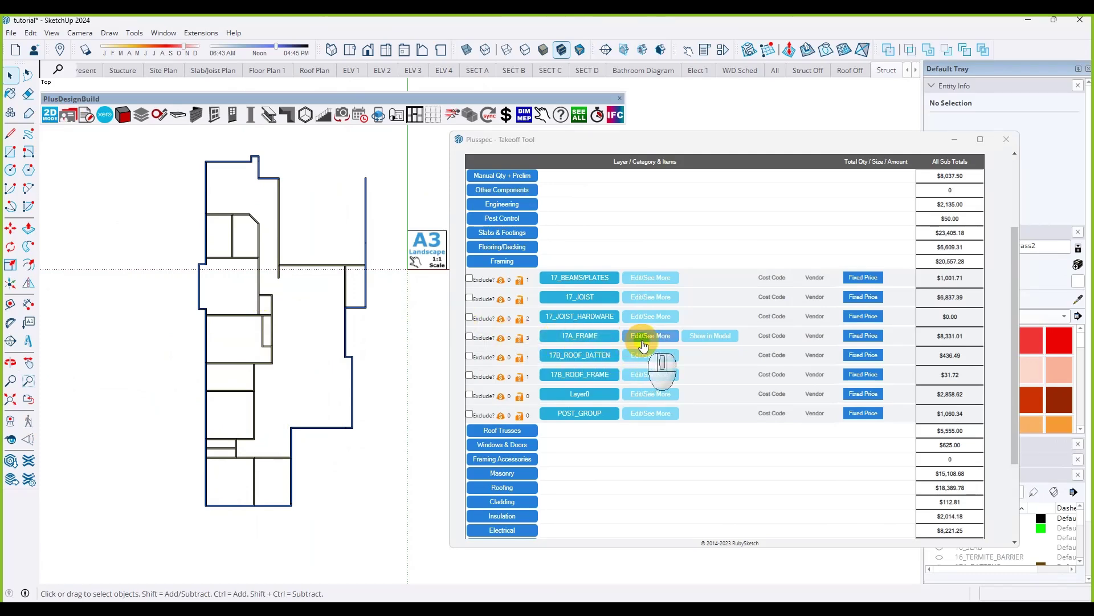
scroll(635, 314, "down", 10)
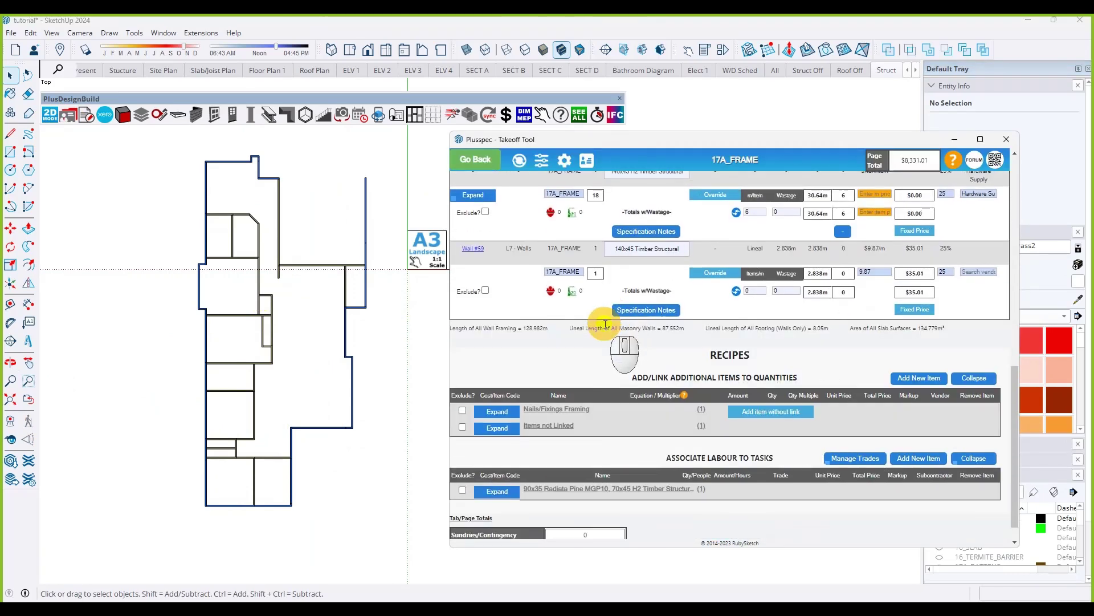
left_click(509, 468)
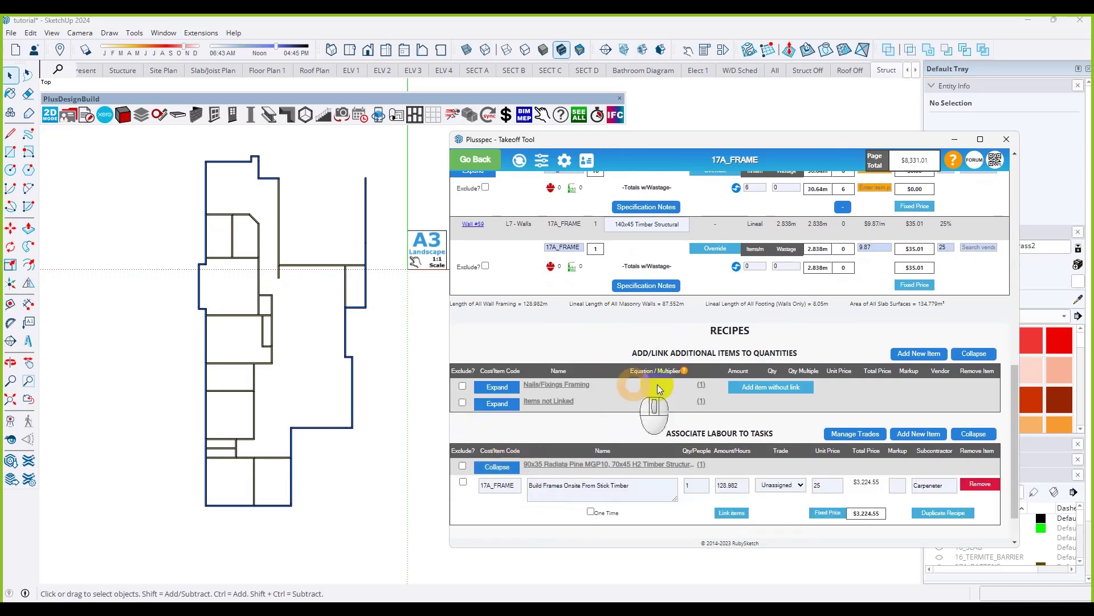
scroll(658, 384, "down", 2)
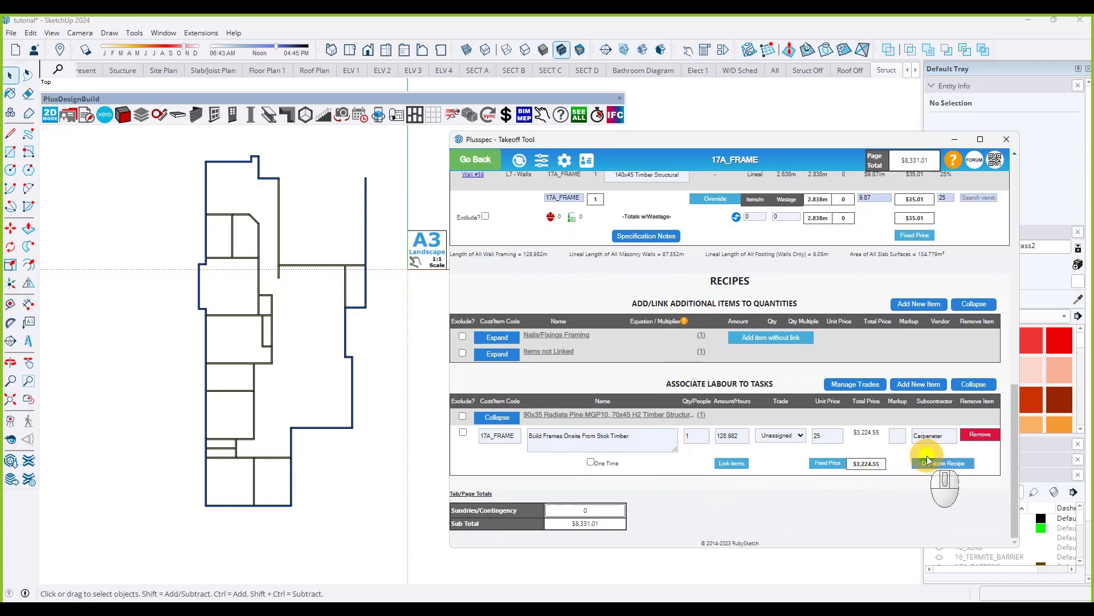
Add a new labour item to 17A_FRAME and exclude the Build Frames Onsite From Stick Timber task.
mouse_move(926, 408)
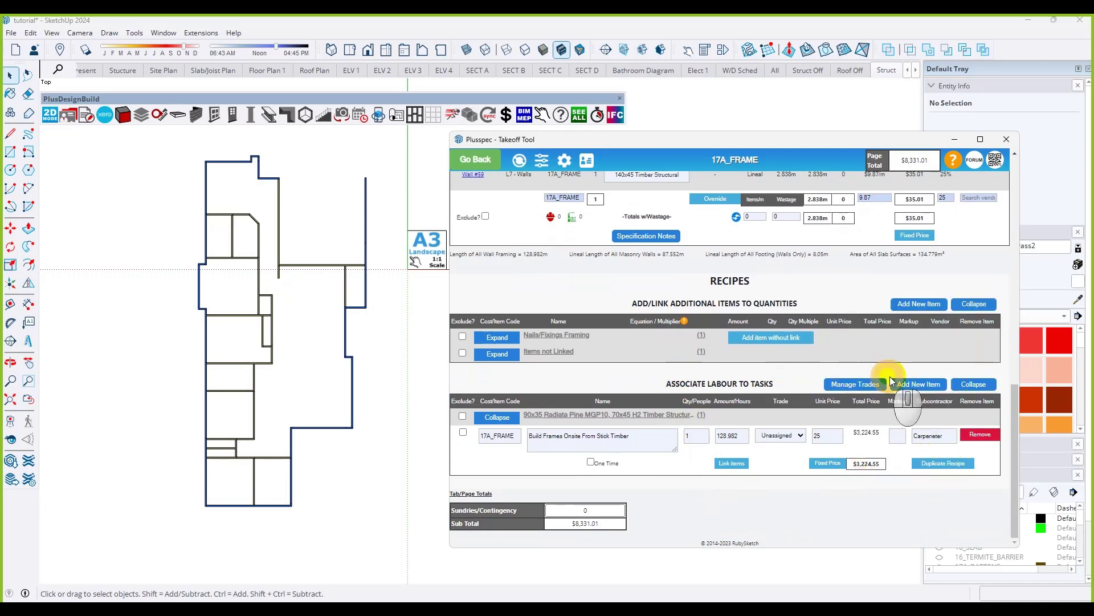
left_click(909, 384)
scroll(646, 443, "down", 1)
scroll(646, 443, "down", 2)
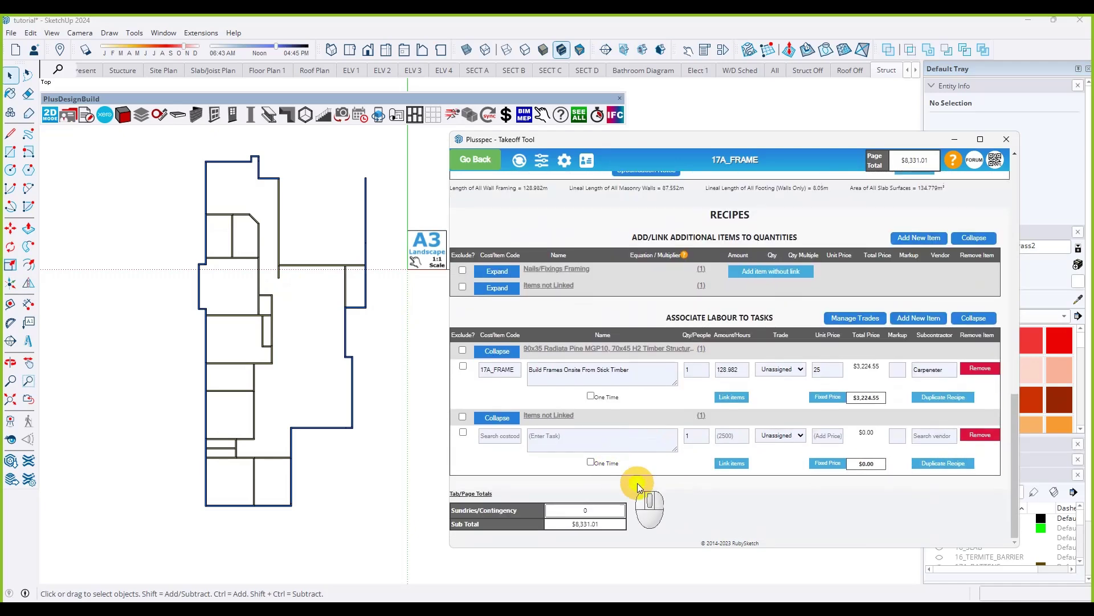
left_click(463, 366)
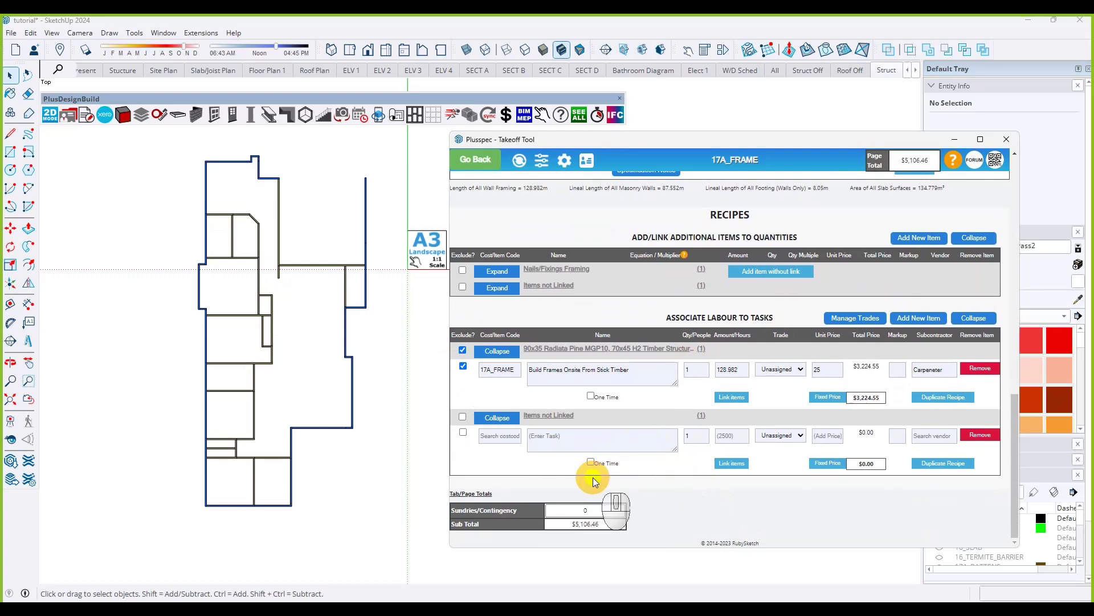
Assign the 17A_FRAME cost code to the new labour item and name its task "Stand frames on single storey".
left_click(490, 436)
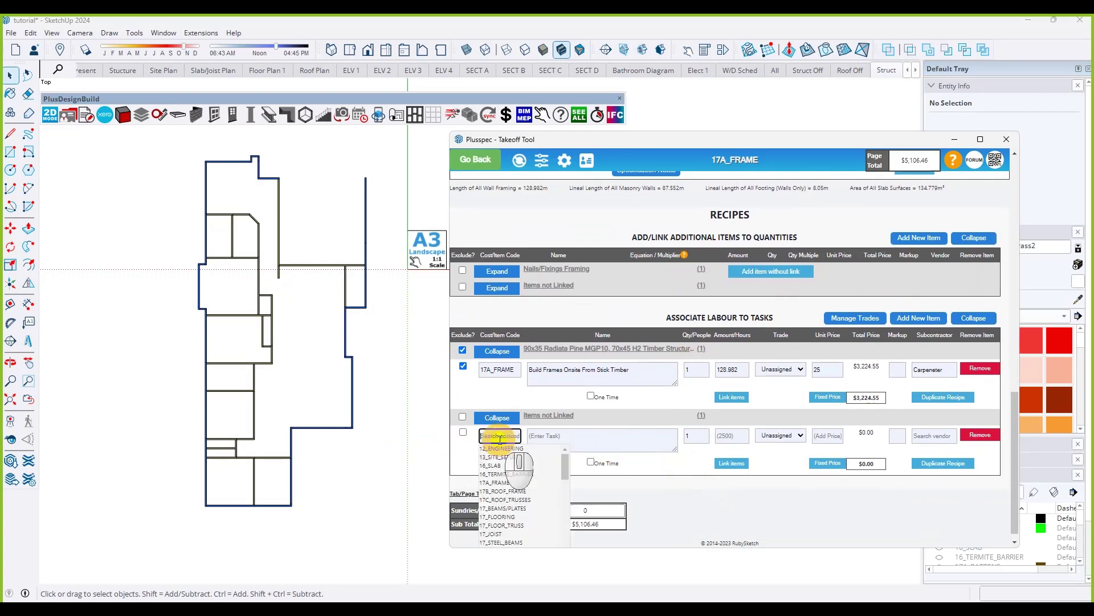
type("17A")
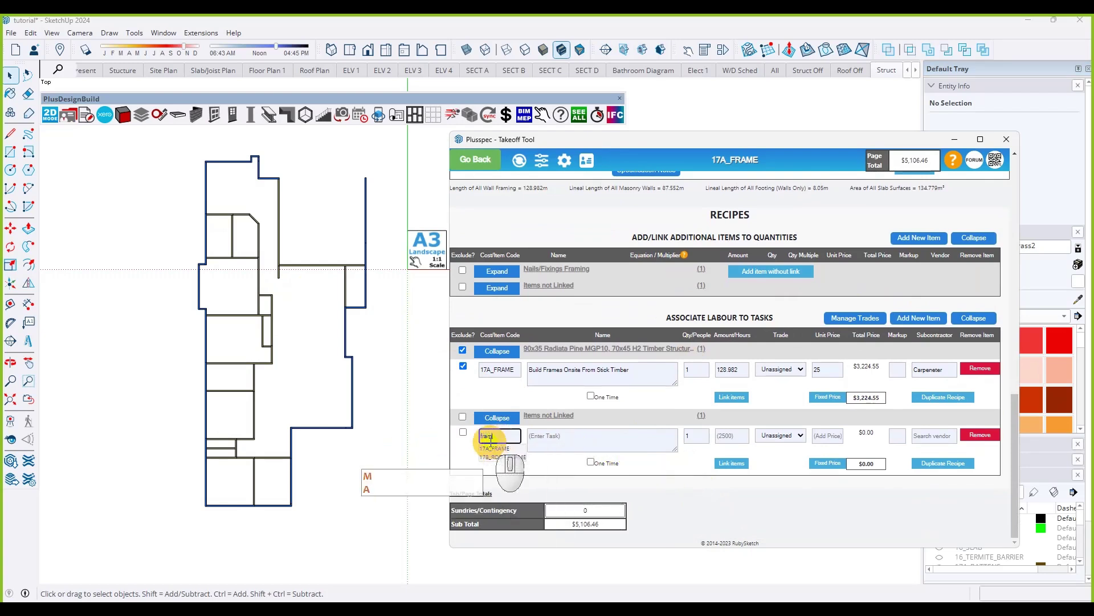
left_click(511, 448)
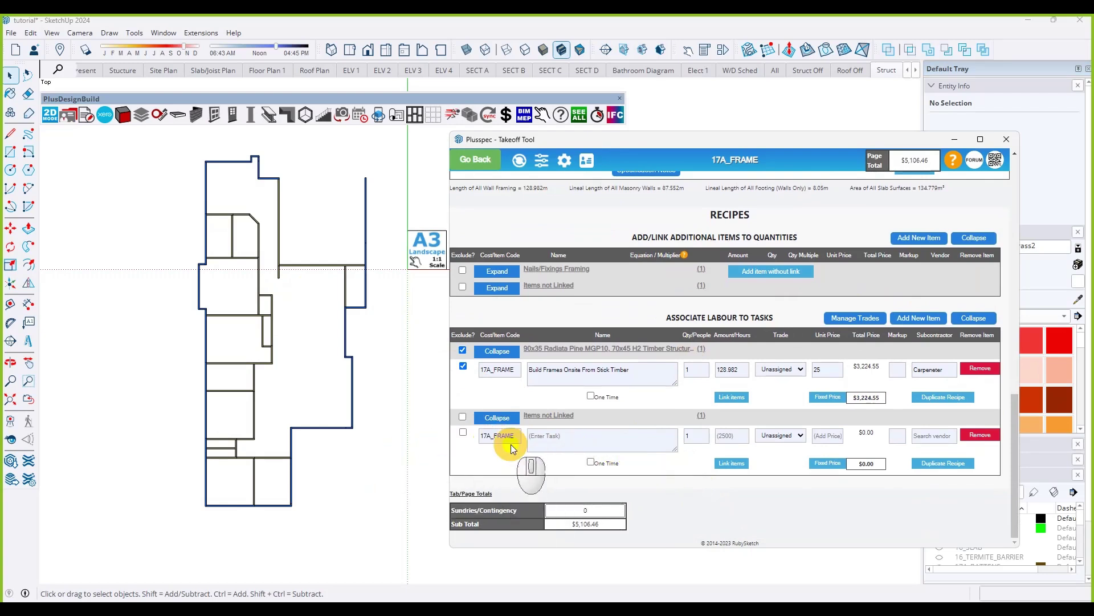
left_click(561, 437)
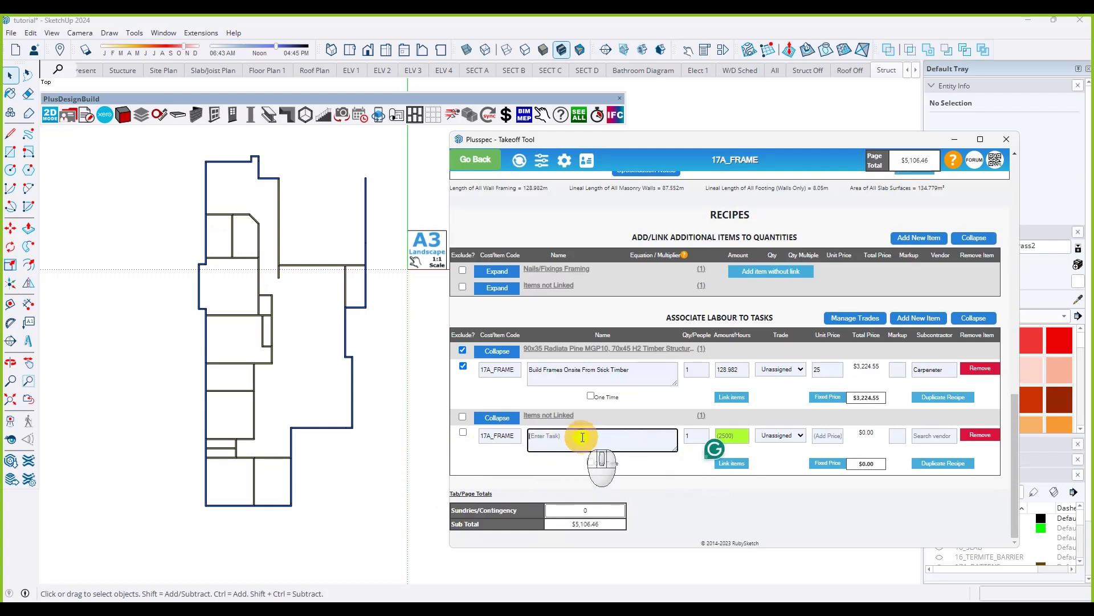
type("STart")
key("BackSpace")
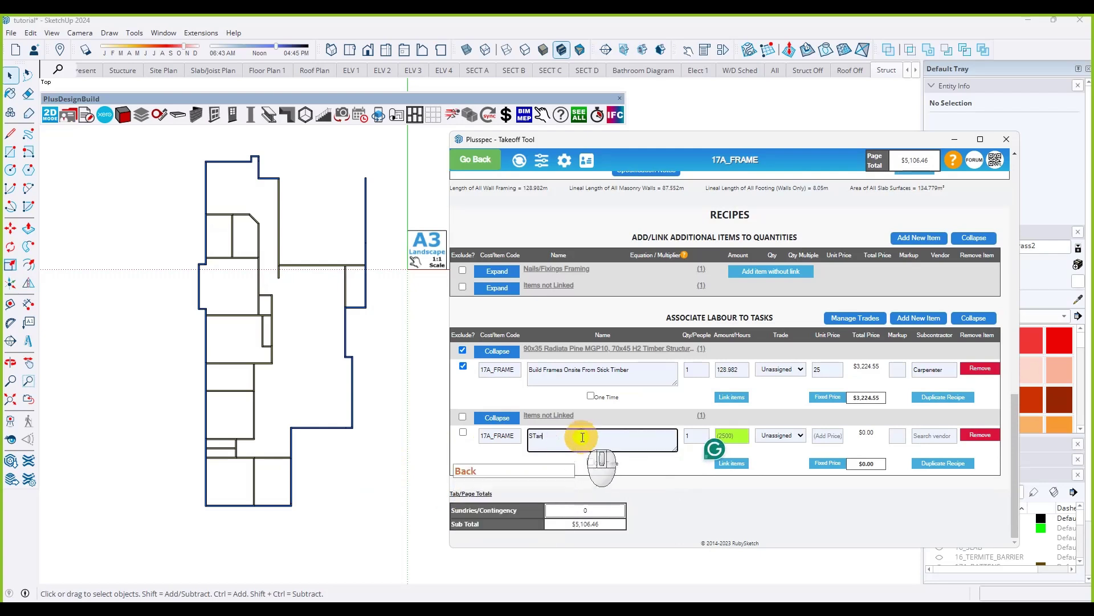
type("tand frame")
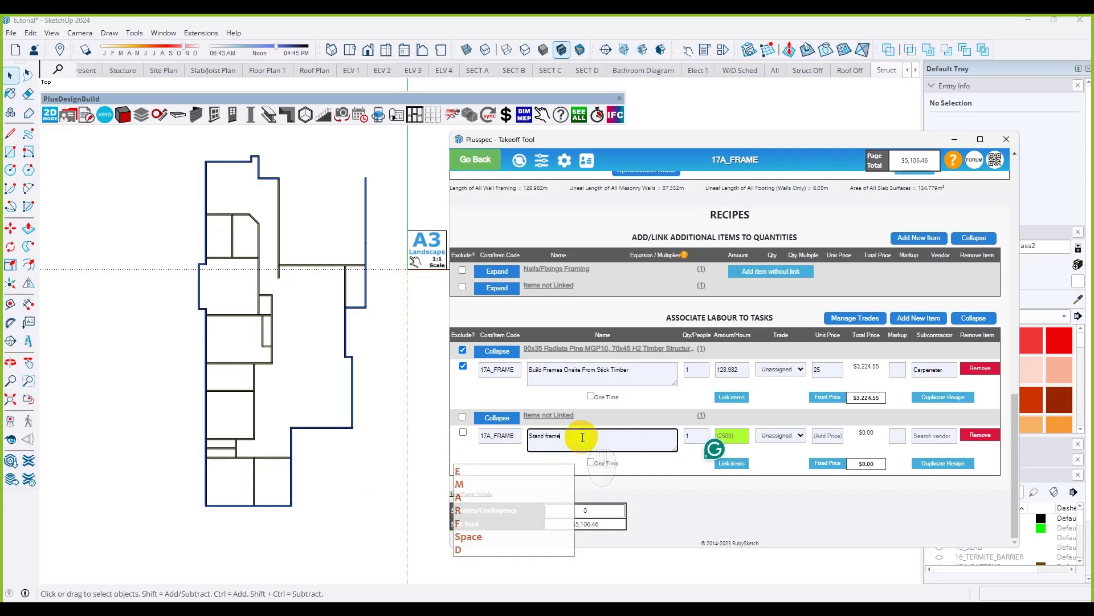
type("s on single storey")
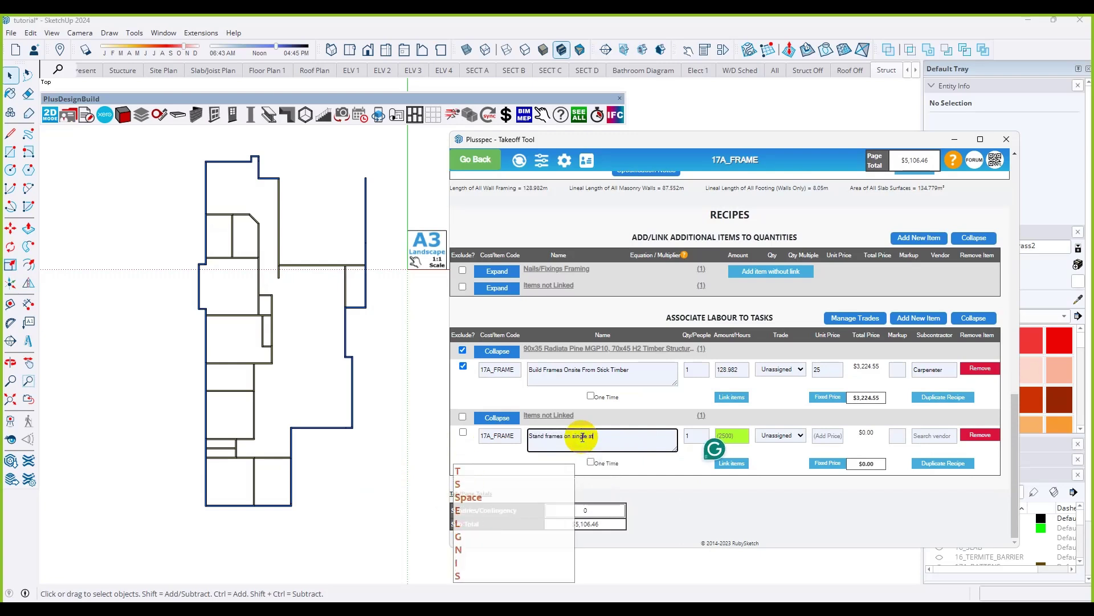
left_click(683, 502)
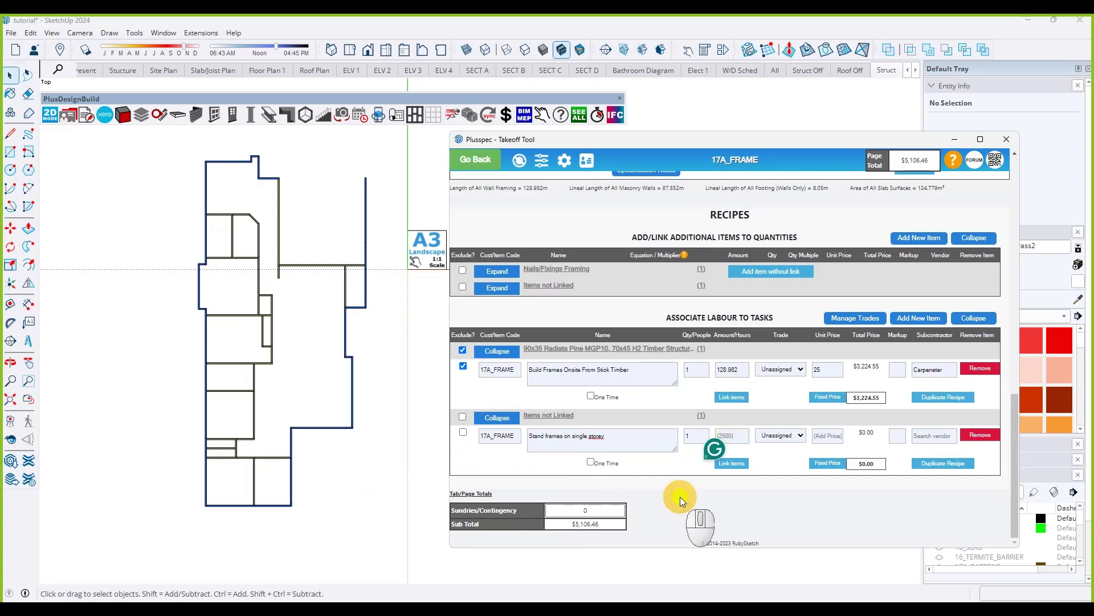
left_click(796, 436)
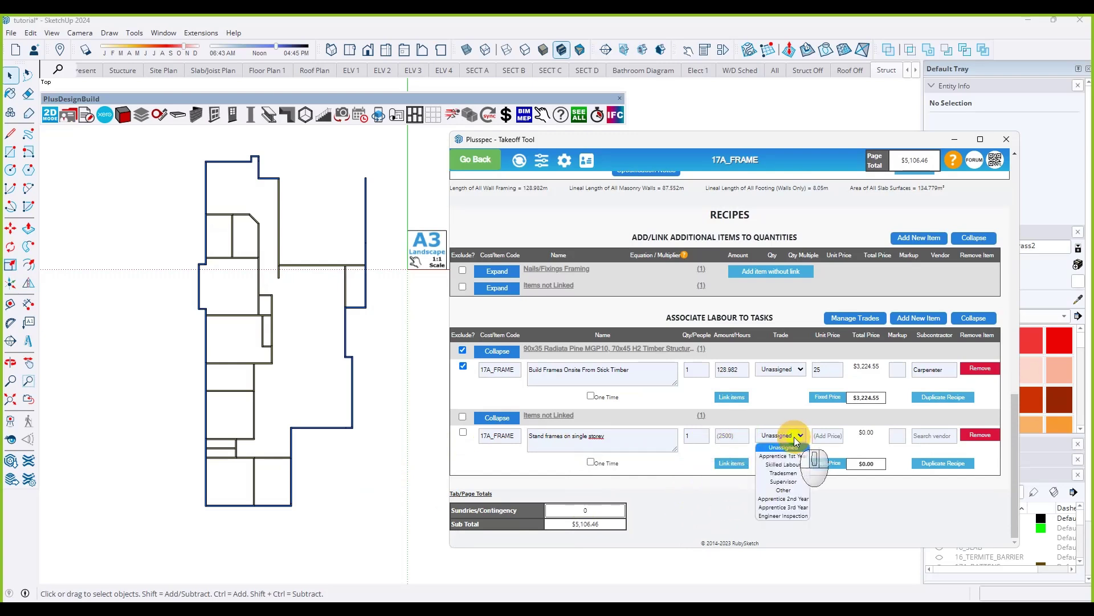
left_click(832, 489)
left_click(700, 435)
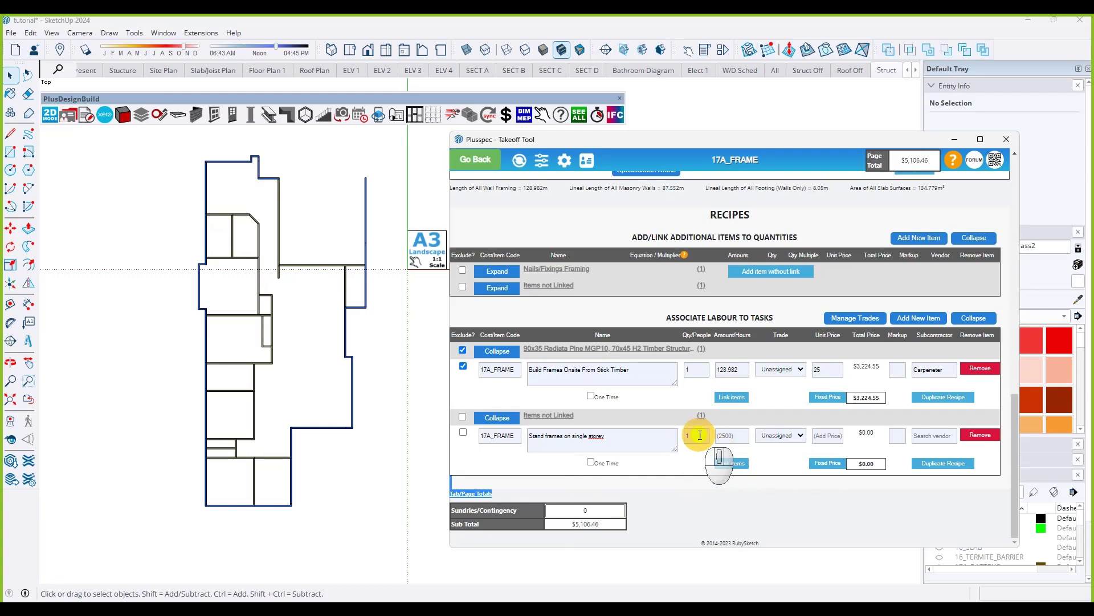
Duplicate the "Stand frames on single storey" task and assign Tradesmen to the first entry and Apprentice 1st Year to the second.
left_click(943, 463)
scroll(648, 430, "down", 1)
left_click(770, 386)
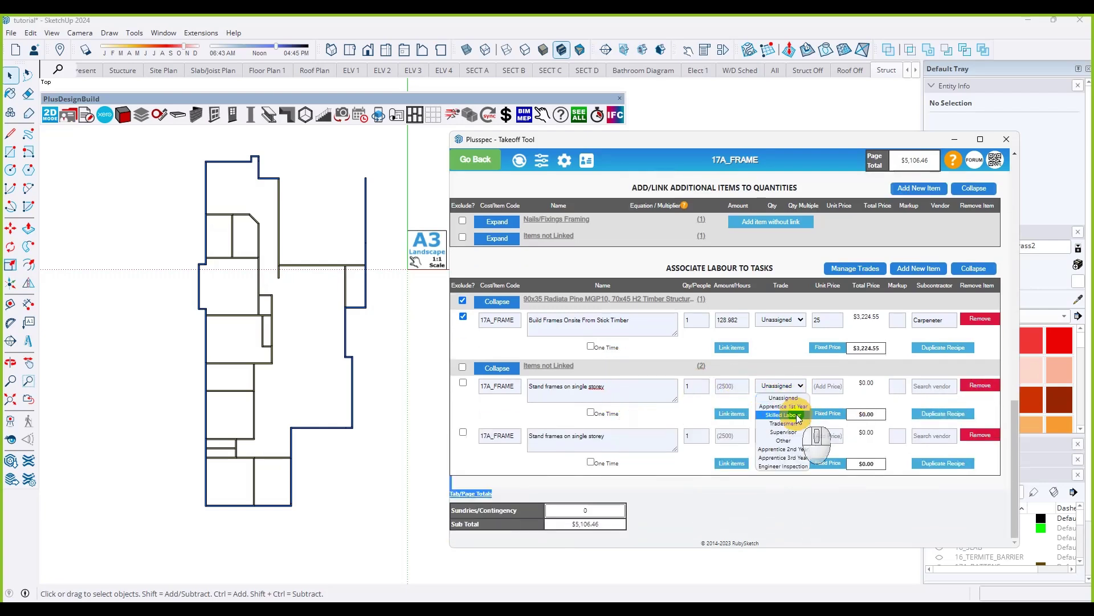
left_click(783, 423)
left_click(785, 436)
left_click(776, 456)
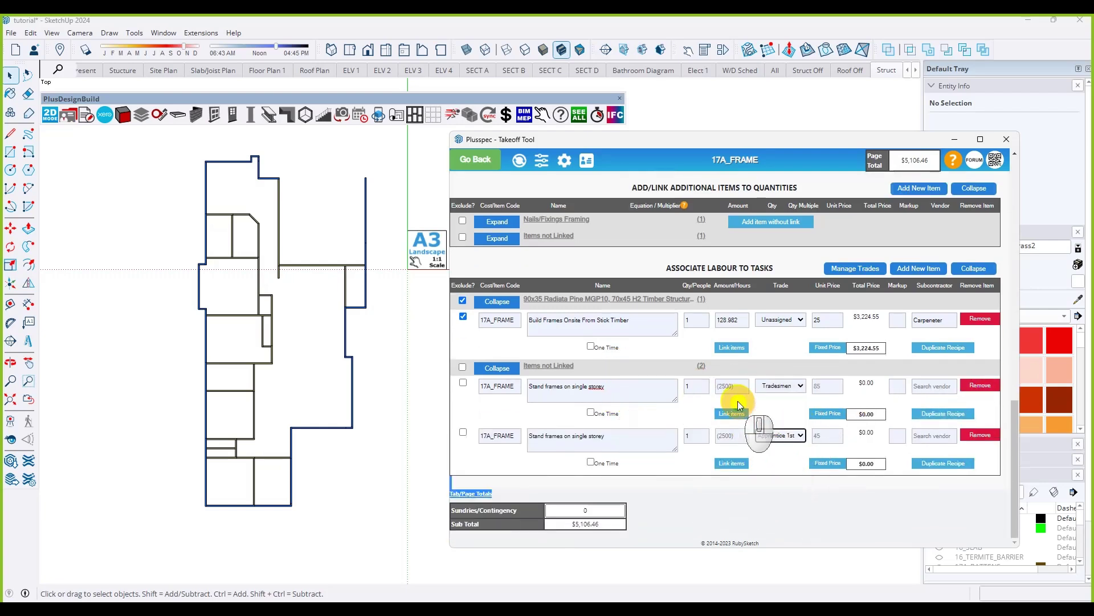
Set the Tradesmen task to 2 people for 8 hours and the Apprentice 1st Year task to 8 hours.
left_click(706, 385)
key("BackSpace")
type("2")
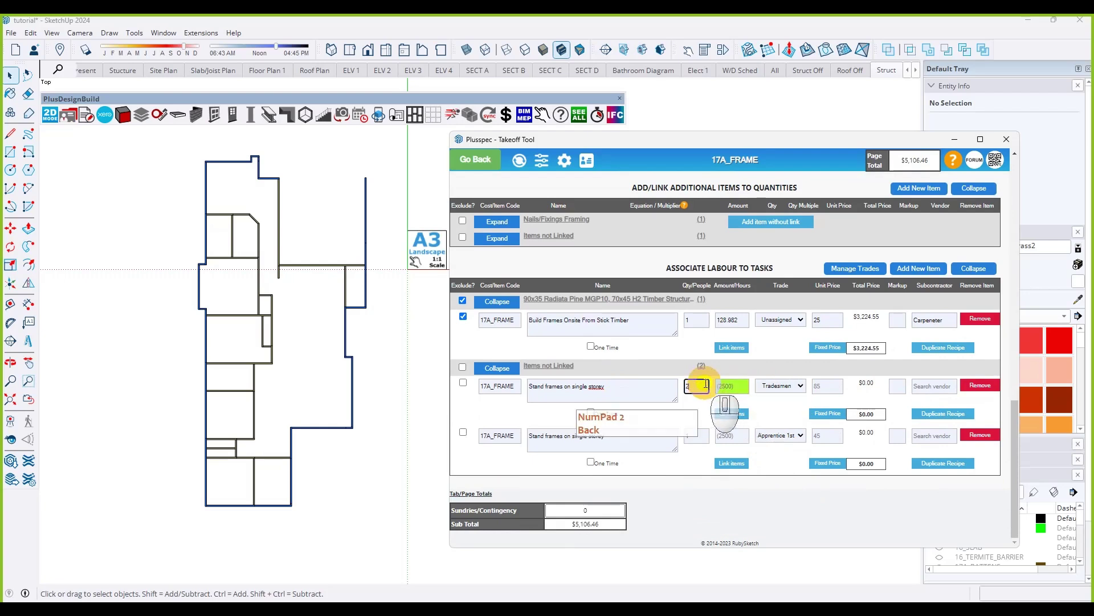
left_click(808, 508)
left_click(734, 386)
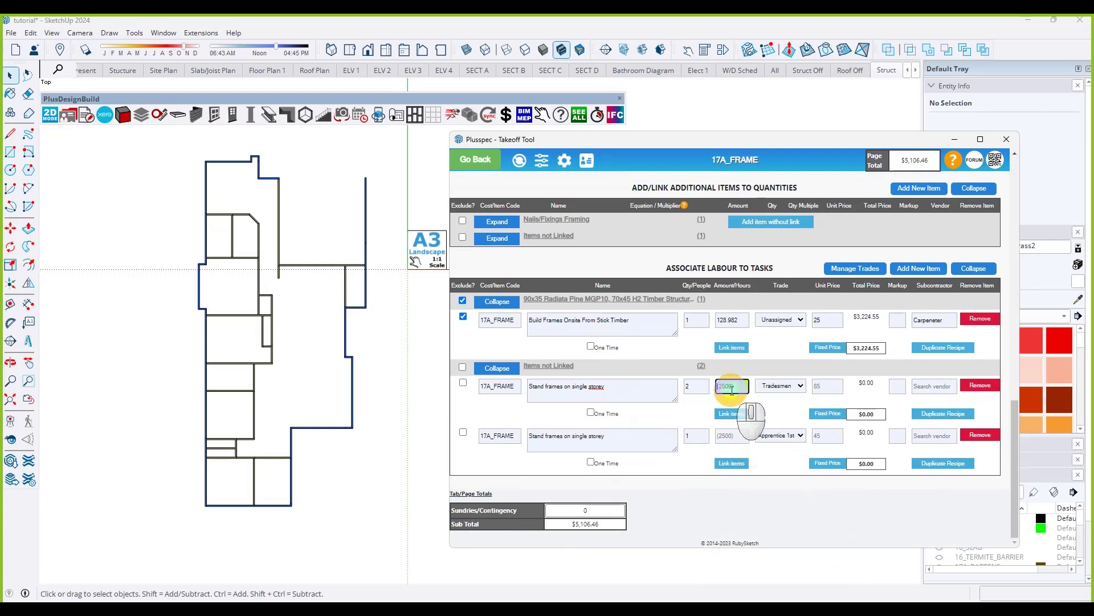
type("8")
left_click(735, 436)
type("8")
left_click(775, 474)
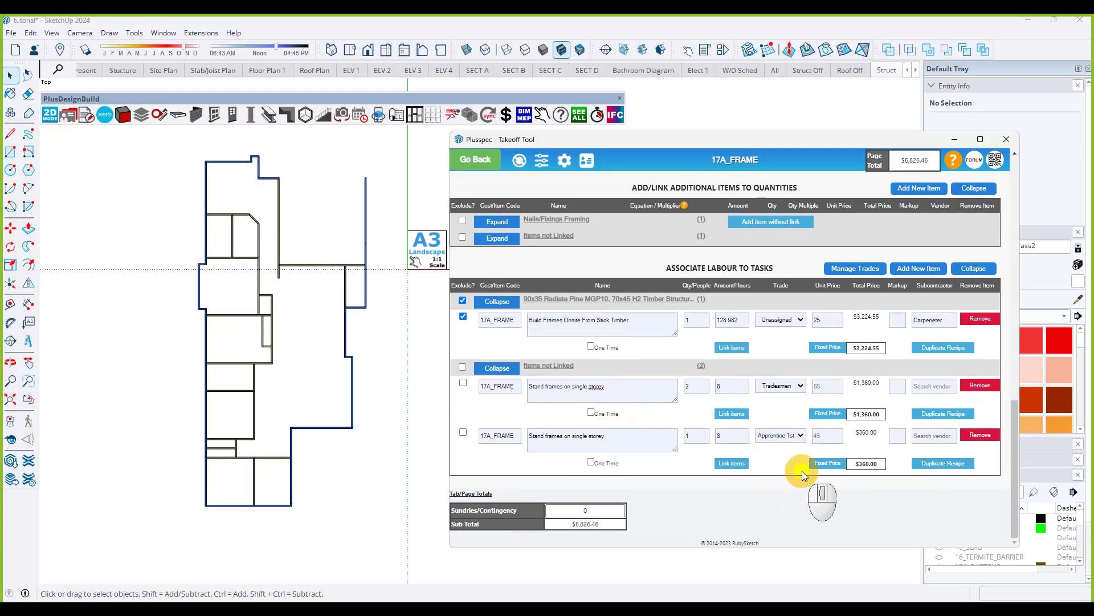
Assign Carpenter as the subcontractor for both "Stand frames on single storey" labour tasks.
left_click(930, 387)
type("carp")
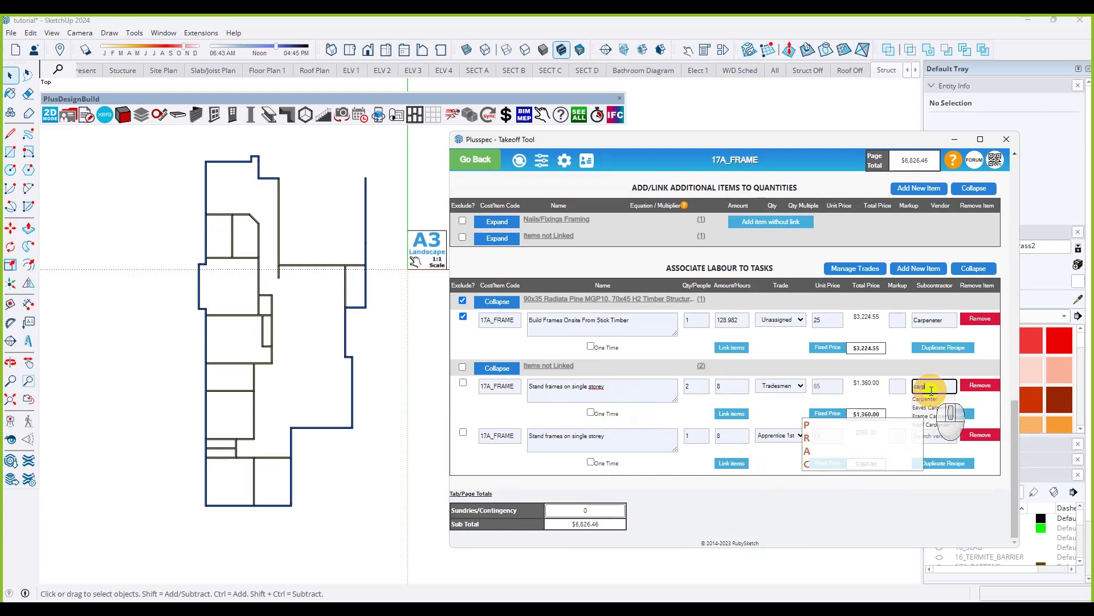
left_click(924, 398)
left_click(941, 435)
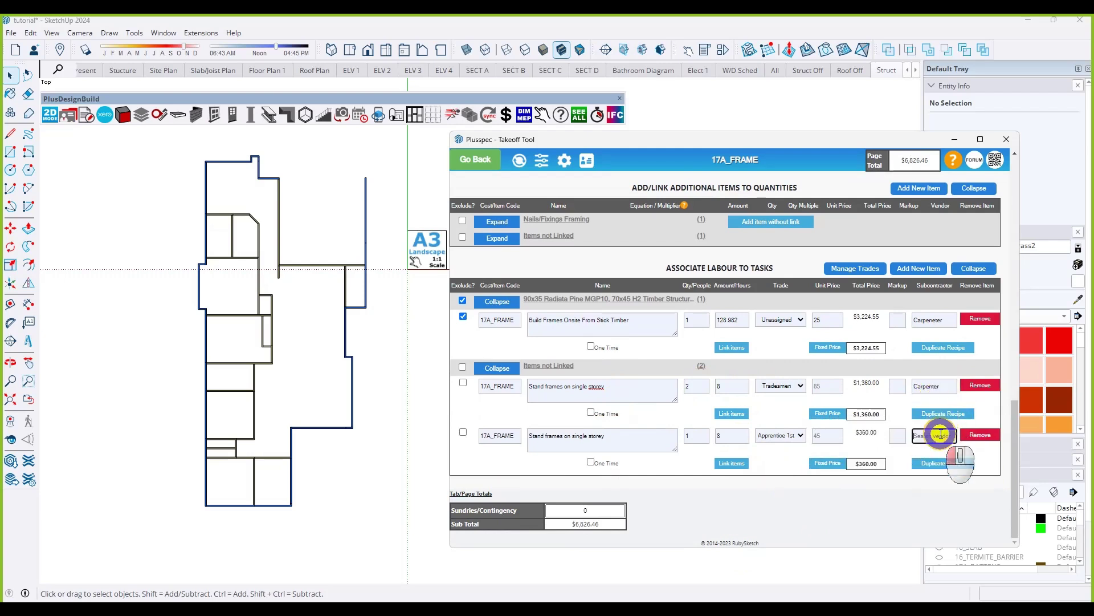
type("carp")
left_click(894, 448)
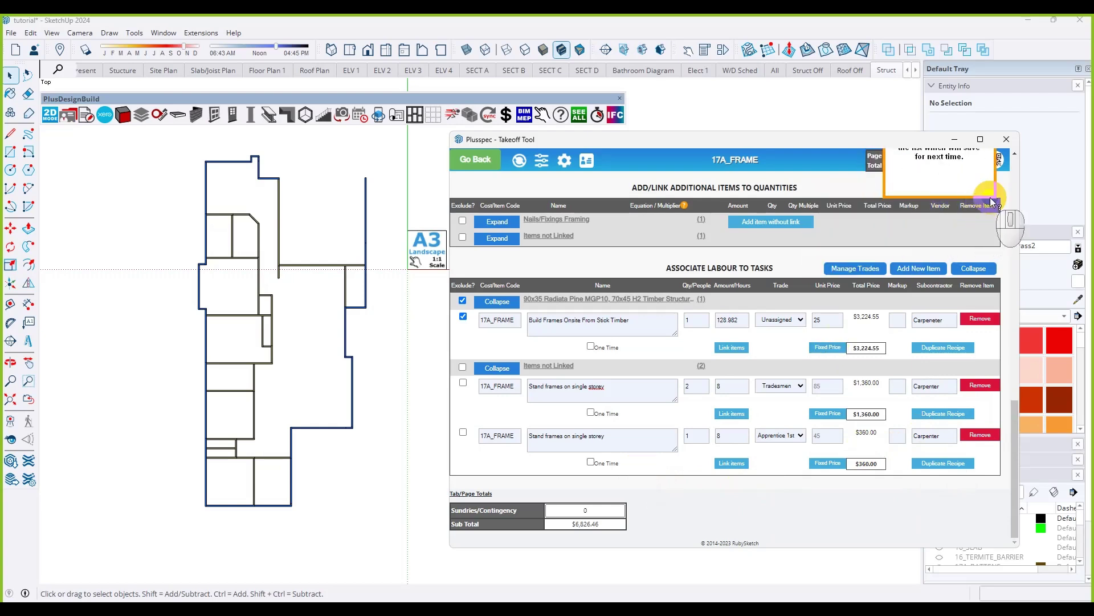
Generate a Purchase Order report for the Carpenter vendor with the 17A_FRAME cost code and review its line items.
scroll(973, 243, "up", 10)
scroll(973, 243, "up", 5)
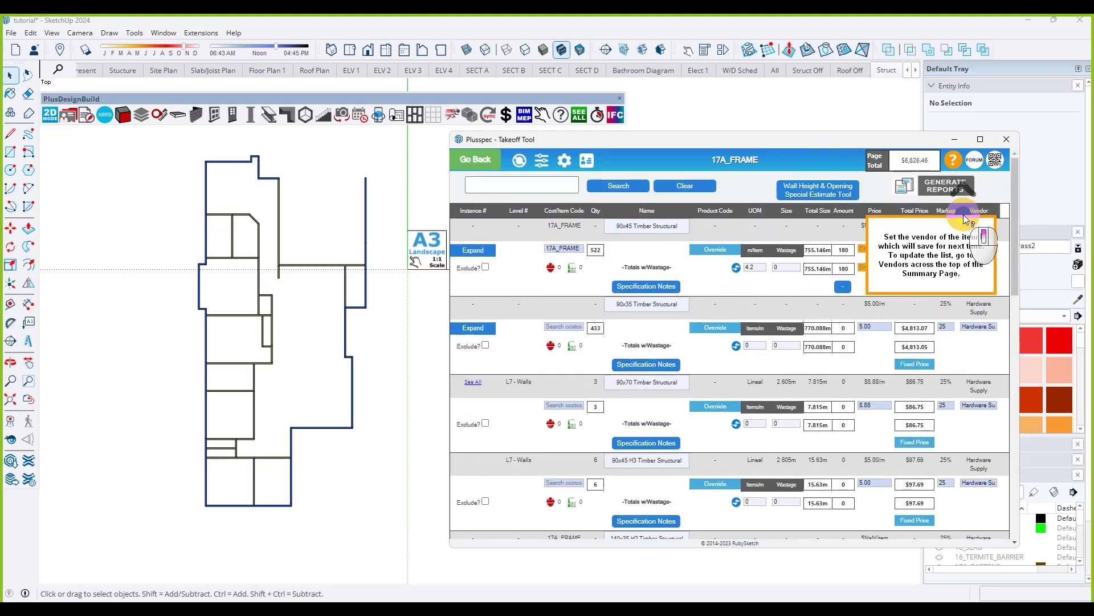
left_click(945, 185)
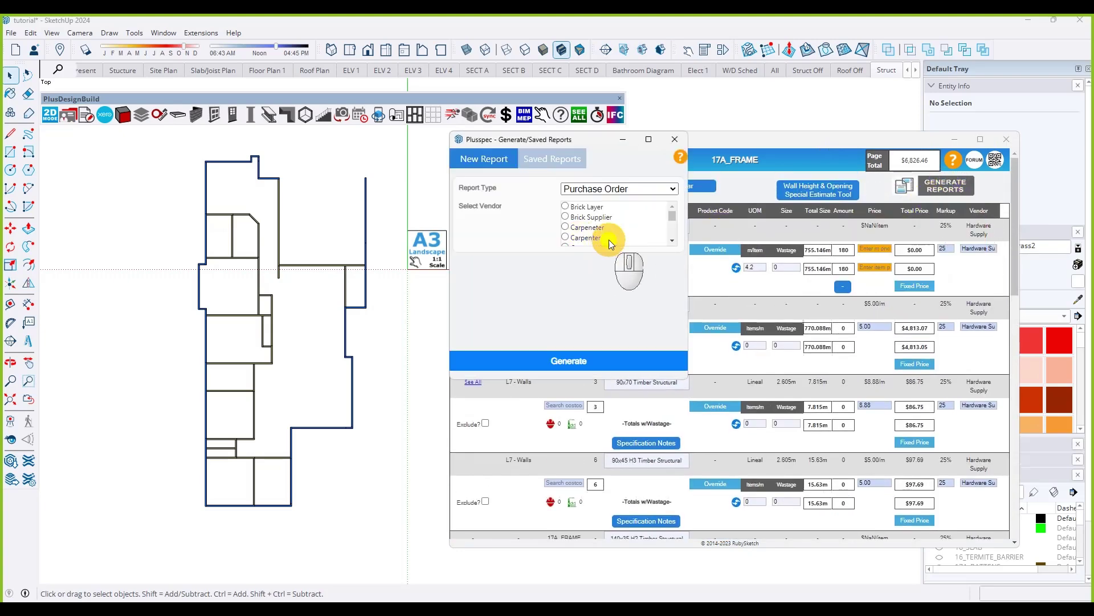
left_click(566, 238)
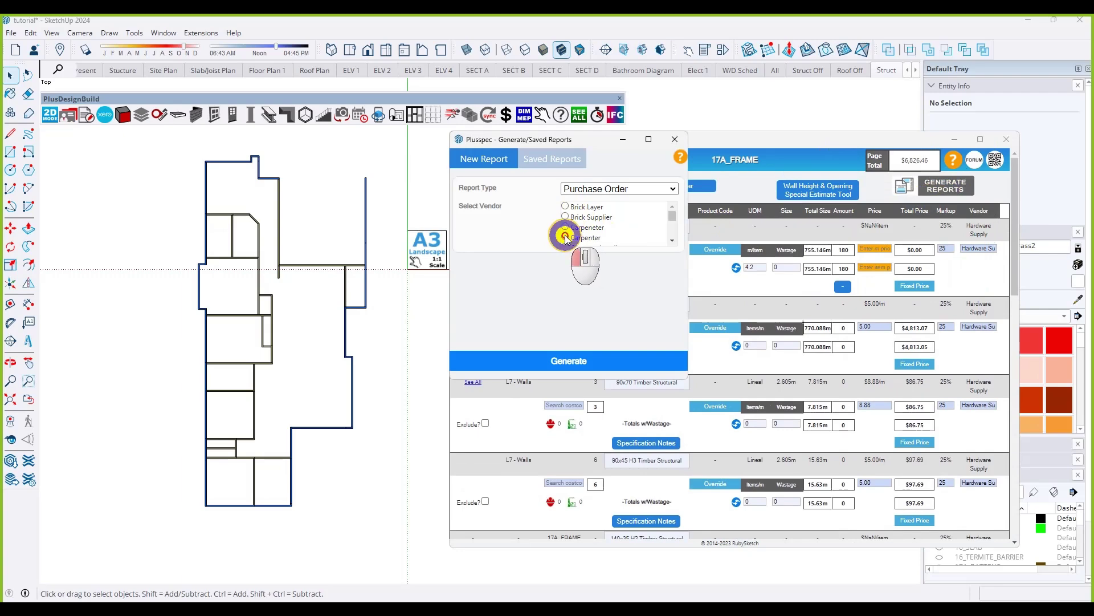
left_click(565, 267)
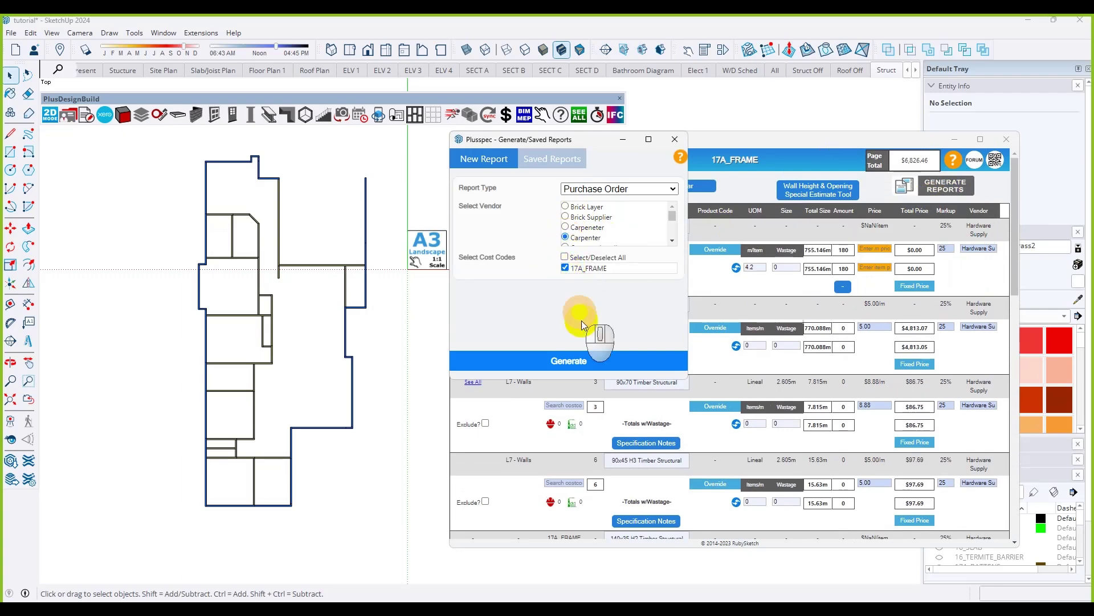
left_click(587, 357)
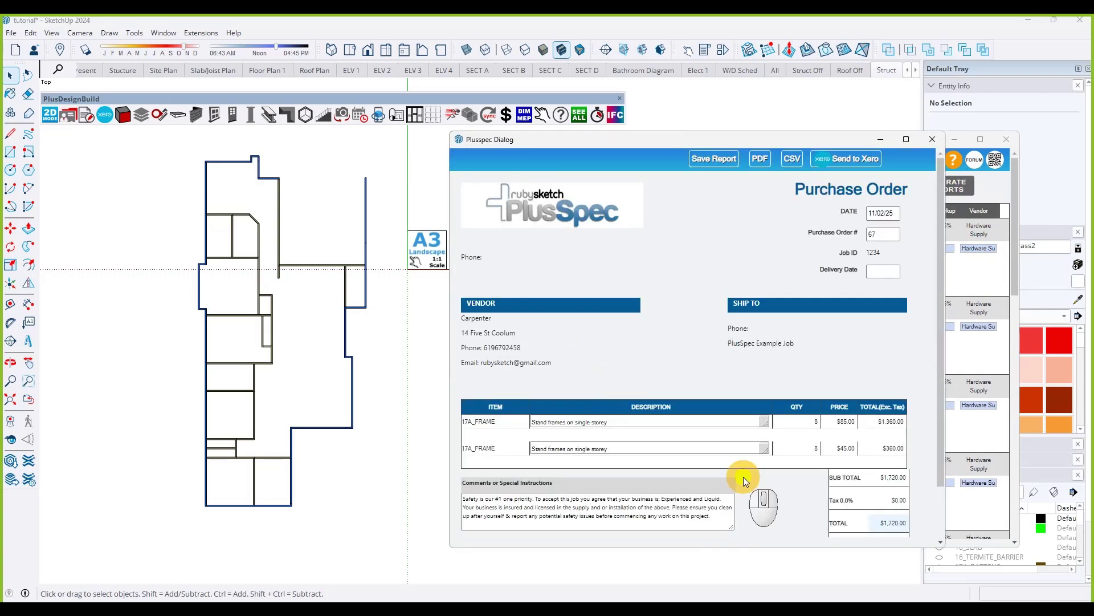
scroll(792, 512, "down", 1)
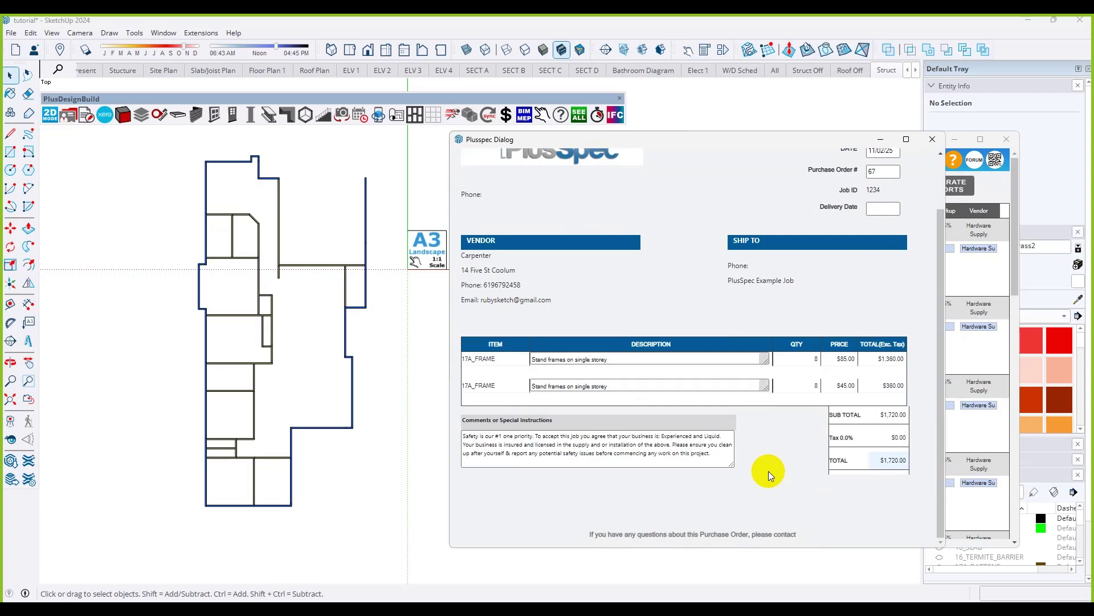
Try to enlarge the description box of the purchase order's second line item, and close the order without saving.
left_click(766, 386)
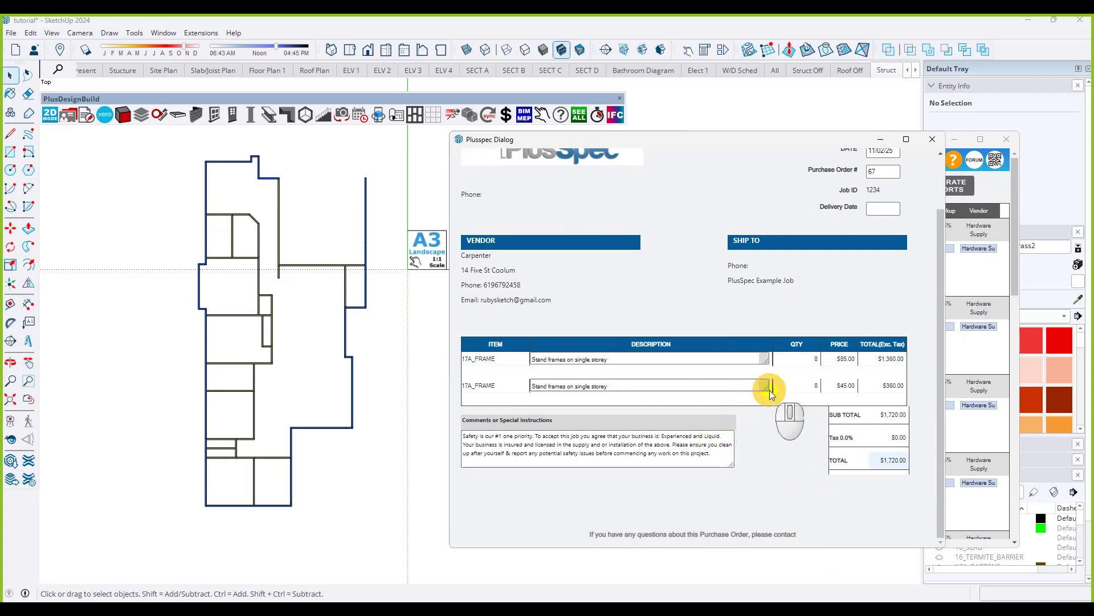
left_click_drag(769, 391, 767, 418)
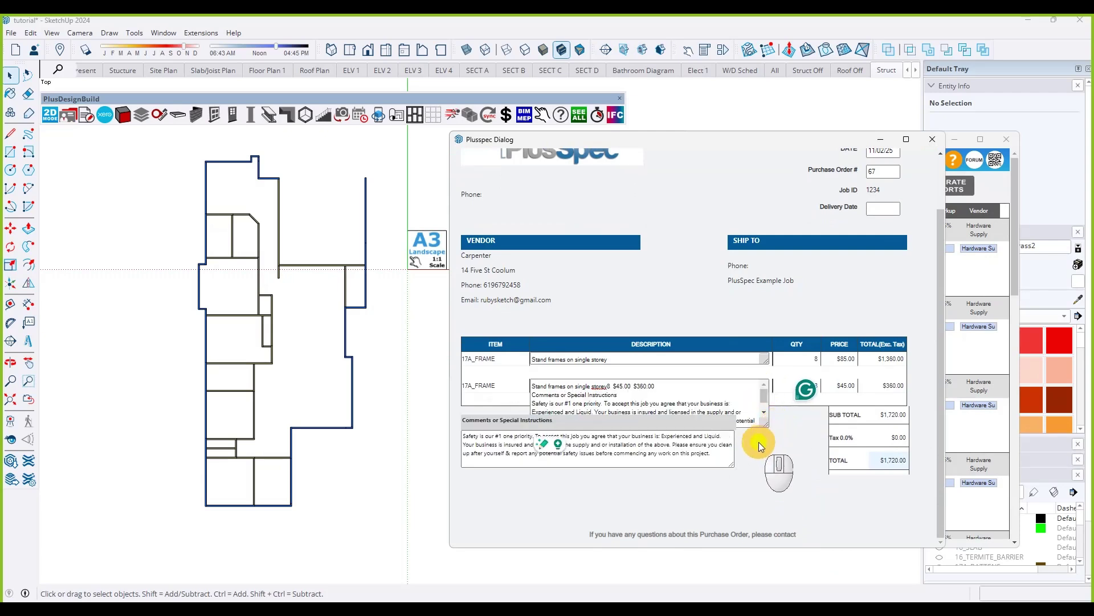
left_click(933, 139)
Regenerate the Carpenter purchase order and append "(tradesman)" to the first line's description and "(apprentice)" to the second's.
left_click(581, 360)
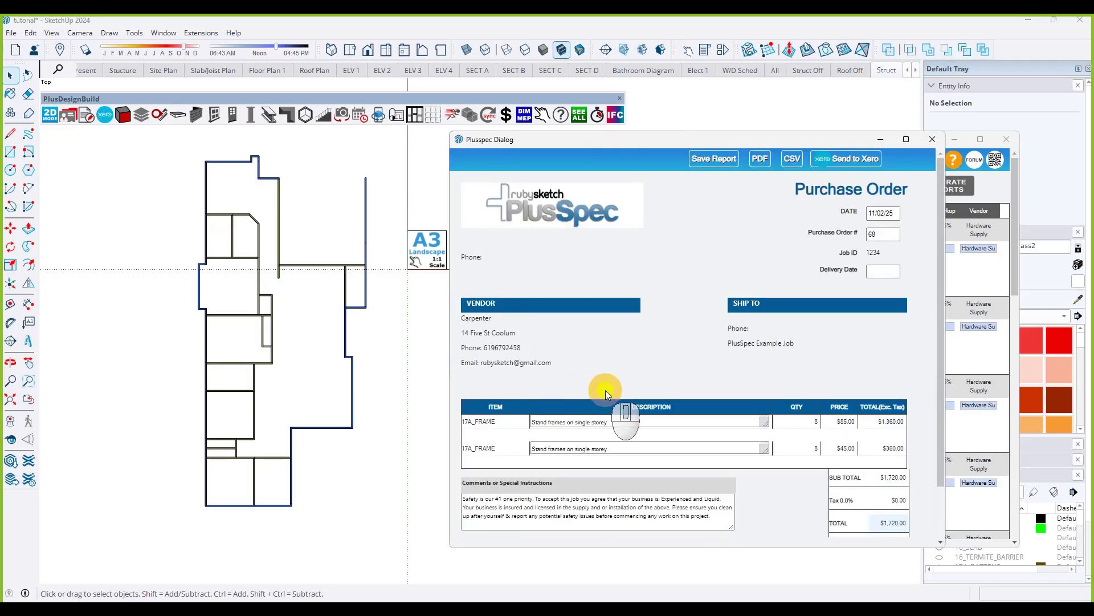
scroll(693, 350, "down", 1)
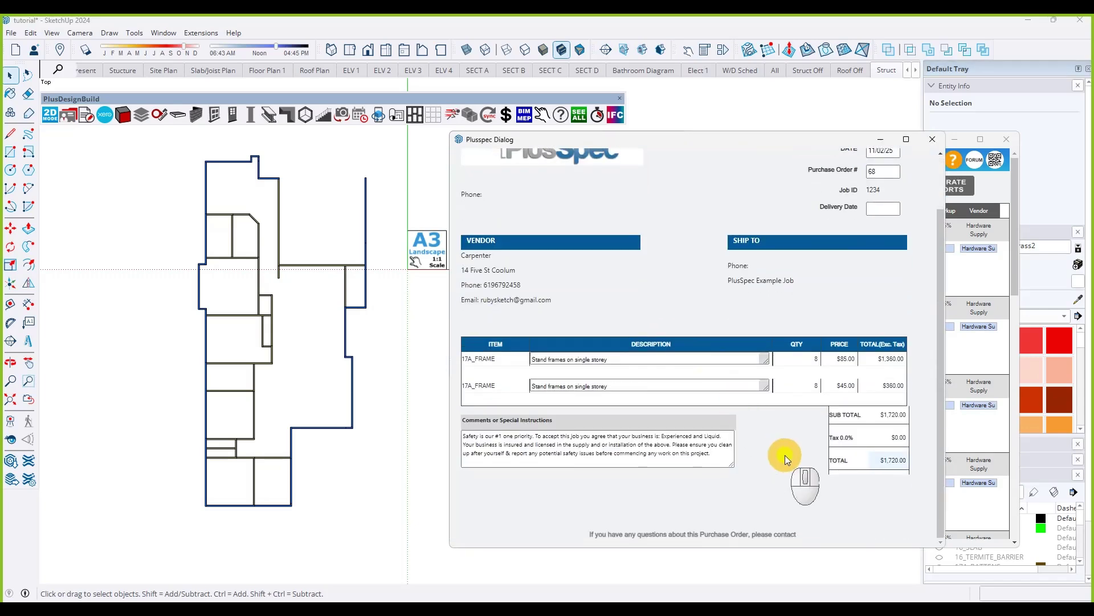
left_click(623, 360)
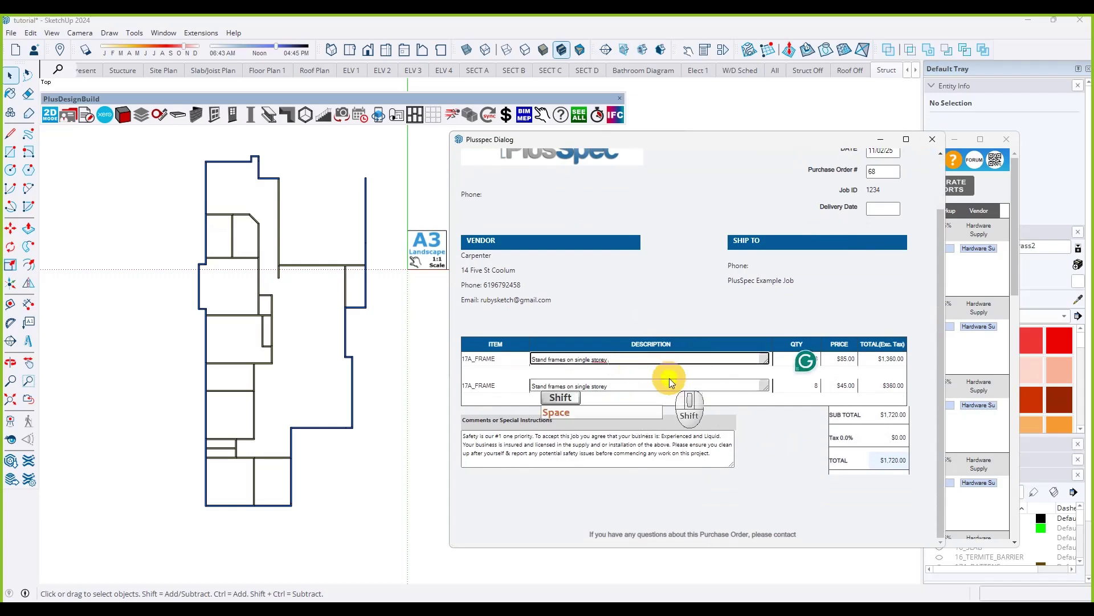
type("(trand")
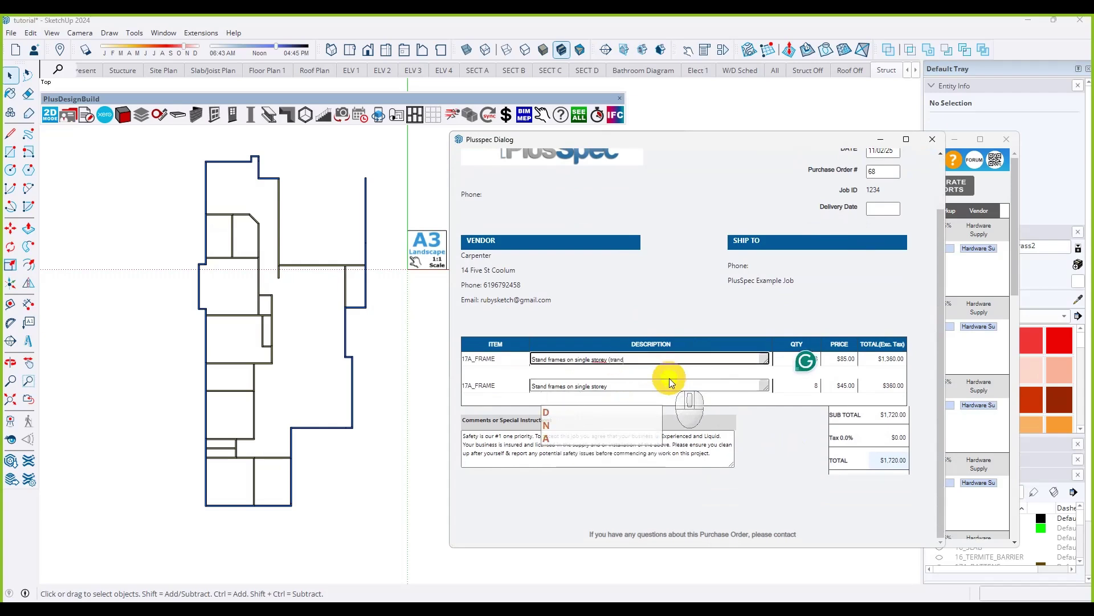
key("BackSpace")
key("BackSpace")
type("desman)")
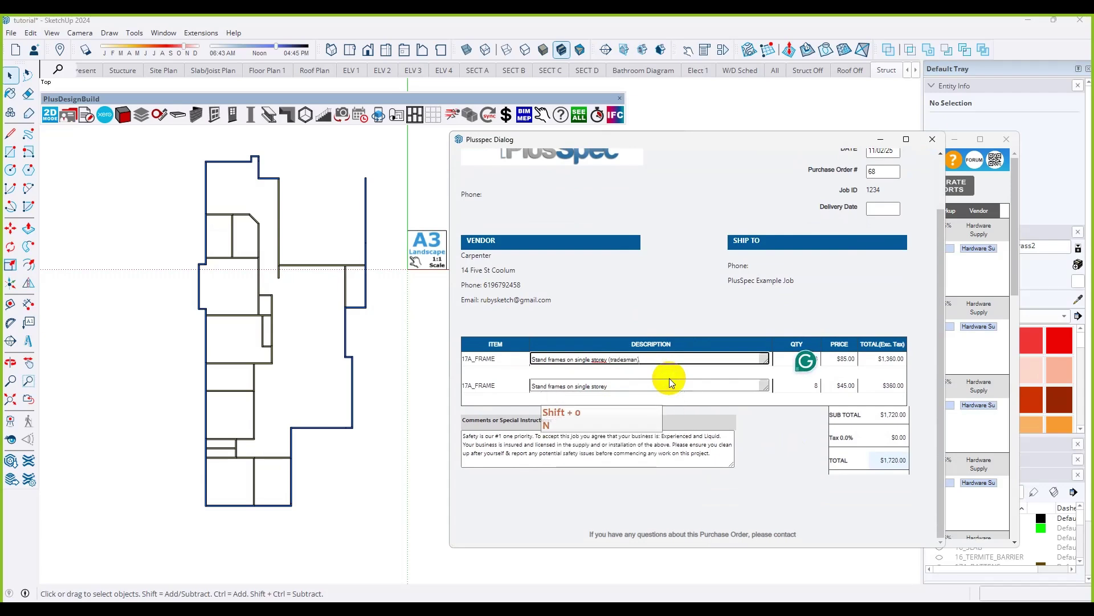
left_click(655, 387)
type("(apprentice")
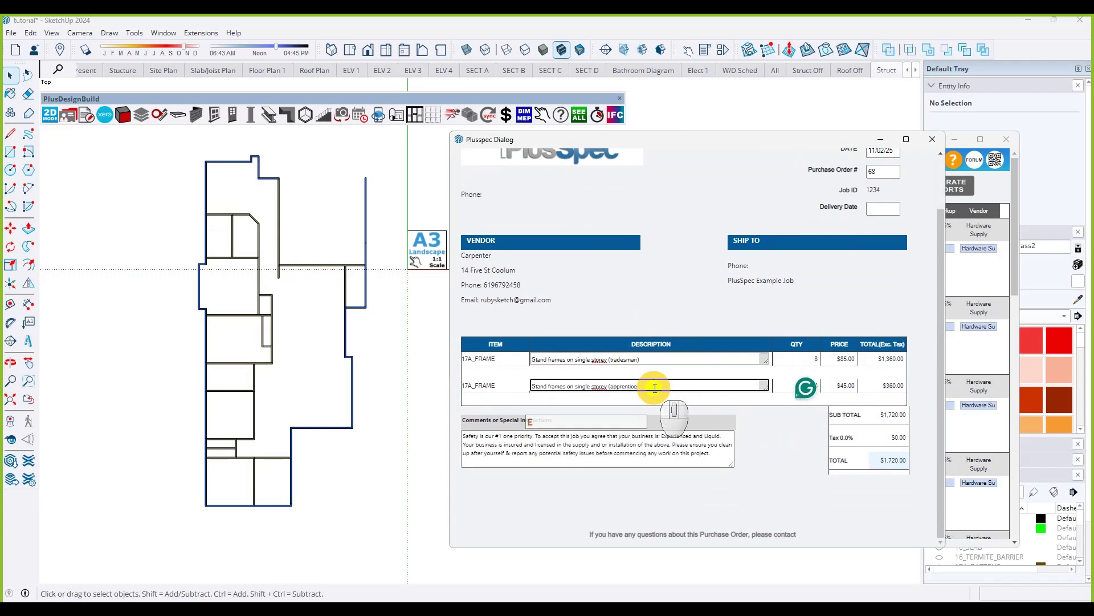
type(")")
left_click(794, 445)
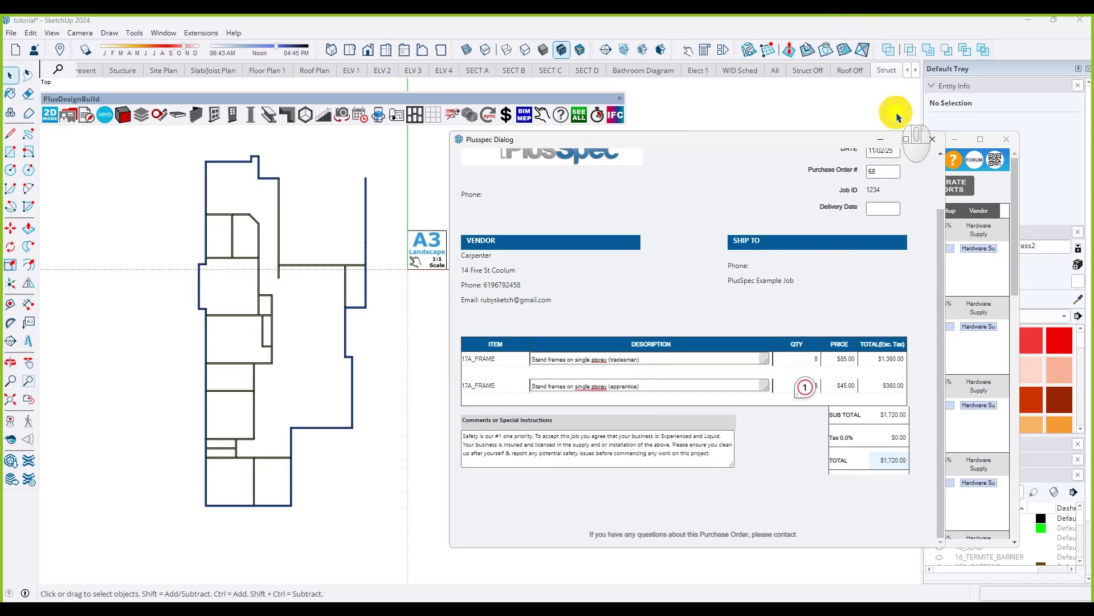
Open the Job Tool, replace the job address with the site's street address and submit the job details.
left_click(67, 116)
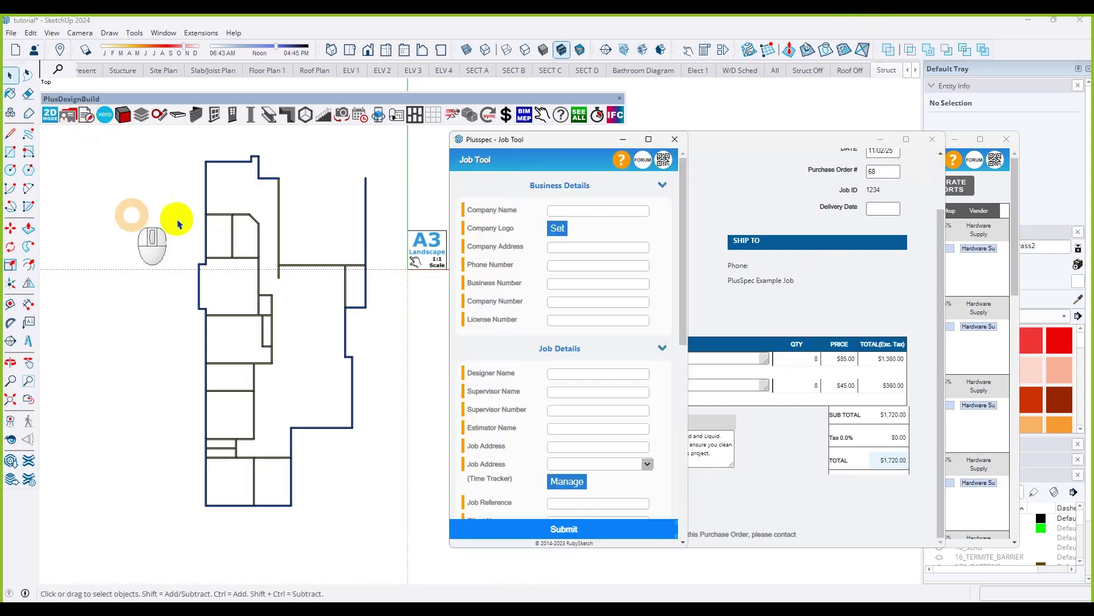
left_click_drag(542, 146, 149, 151)
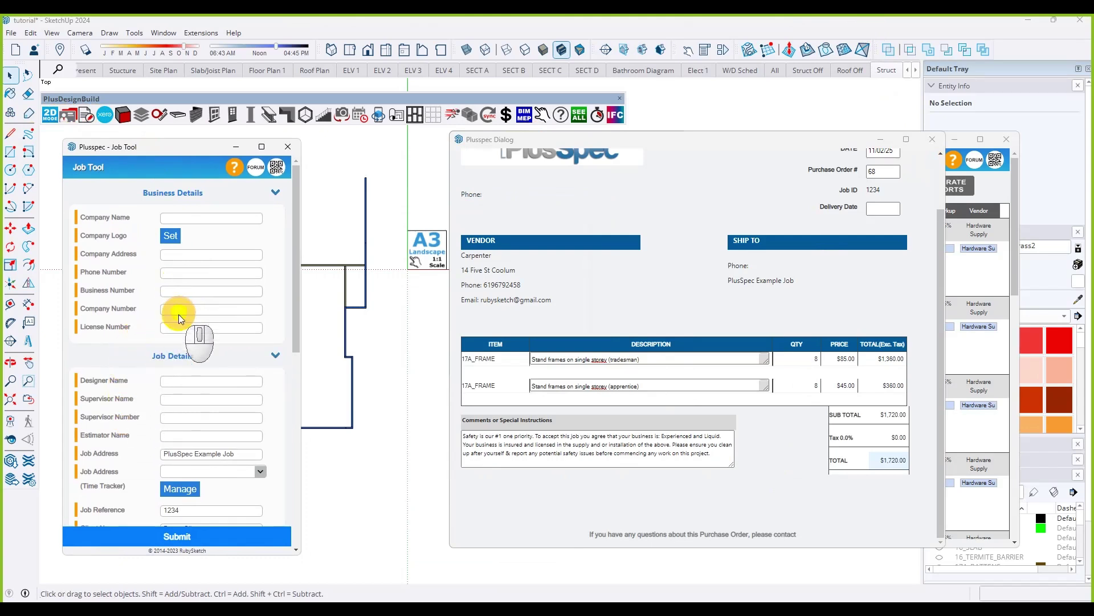
scroll(154, 368, "down", 1)
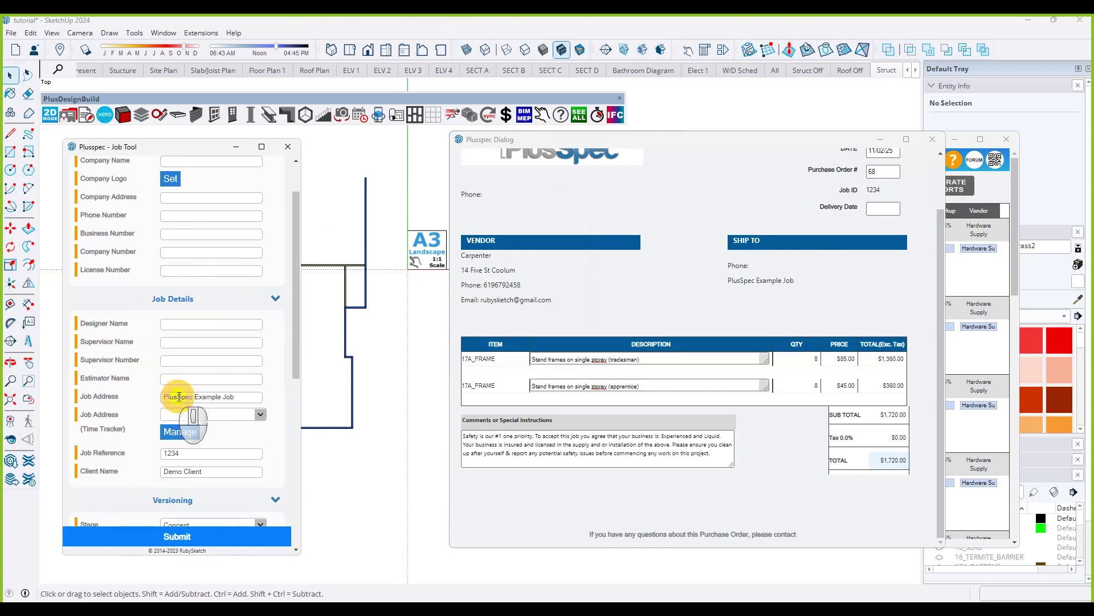
left_click_drag(234, 398, 164, 402)
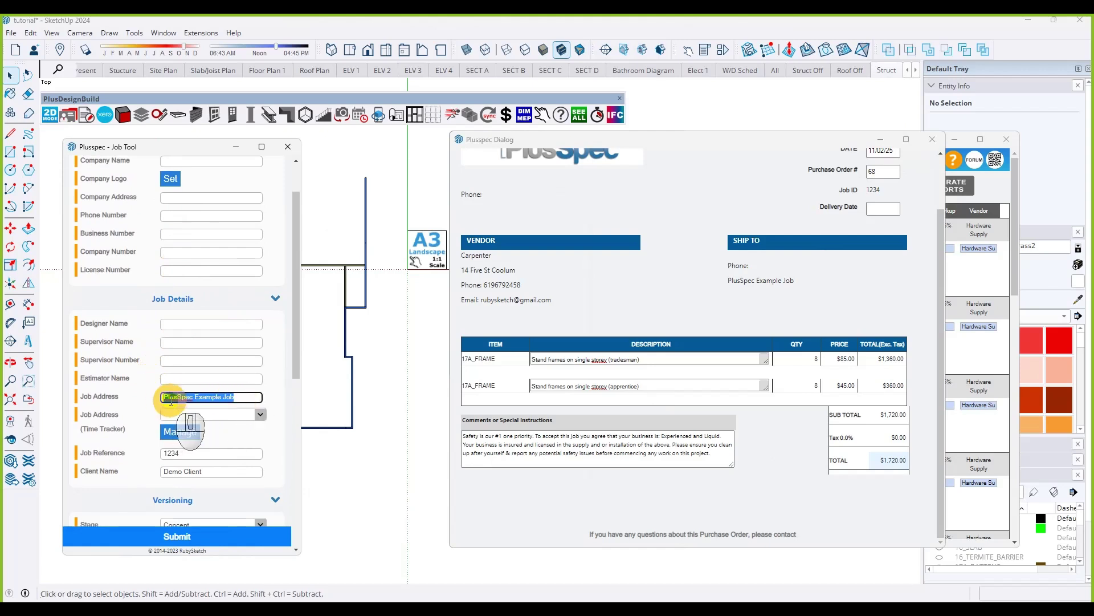
type("12")
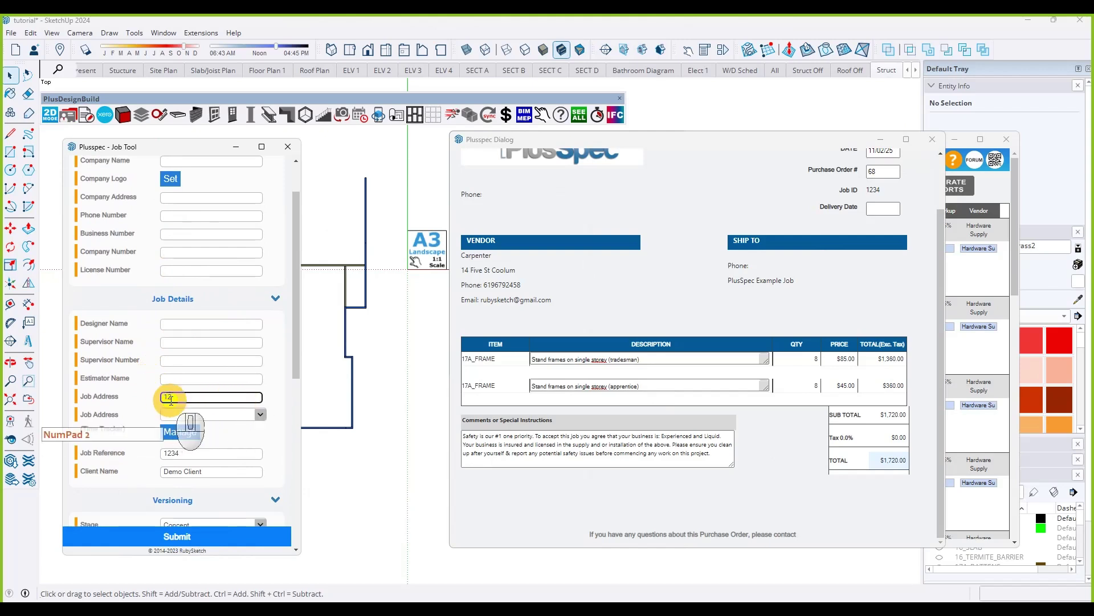
type(" Smith St")
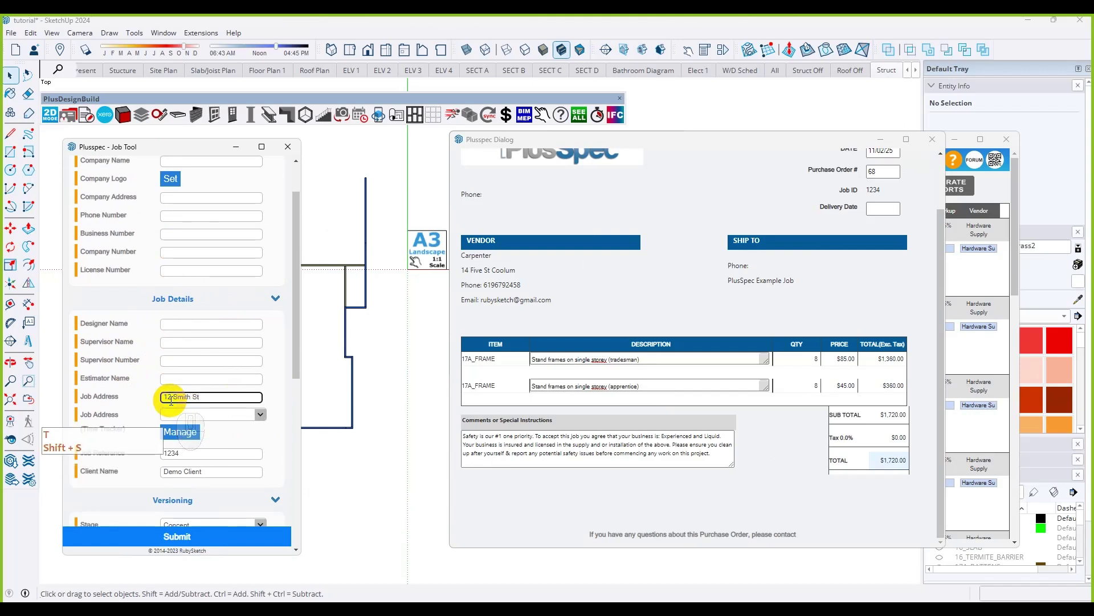
left_click(181, 537)
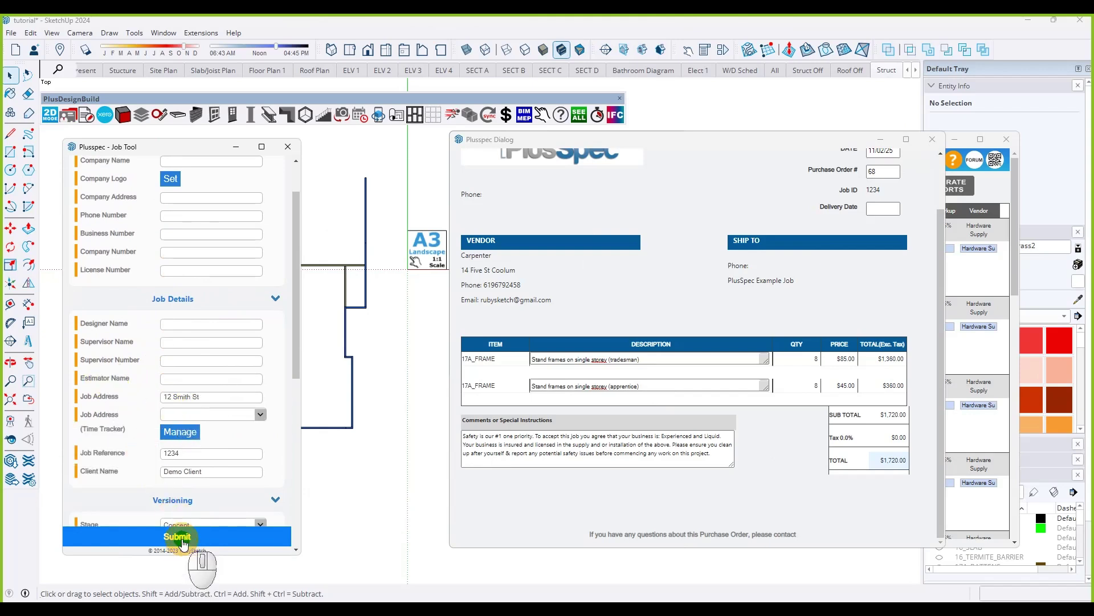
Regenerate the Carpenter purchase order for cost code 17A_FRAME, check its ship-to address, and close the order and the reports dialog.
left_click(931, 140)
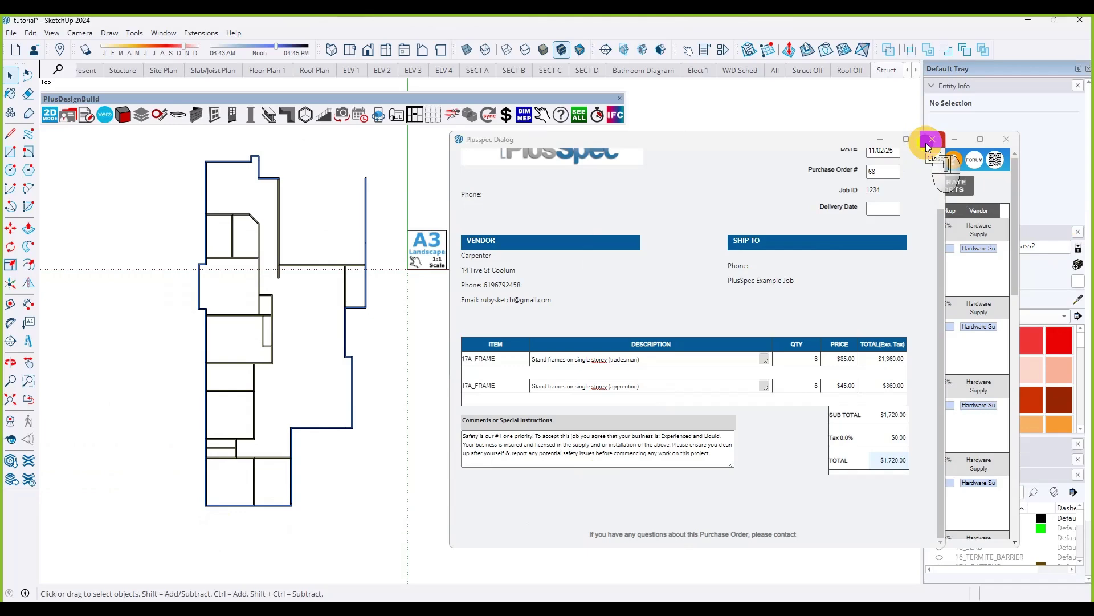
left_click(946, 185)
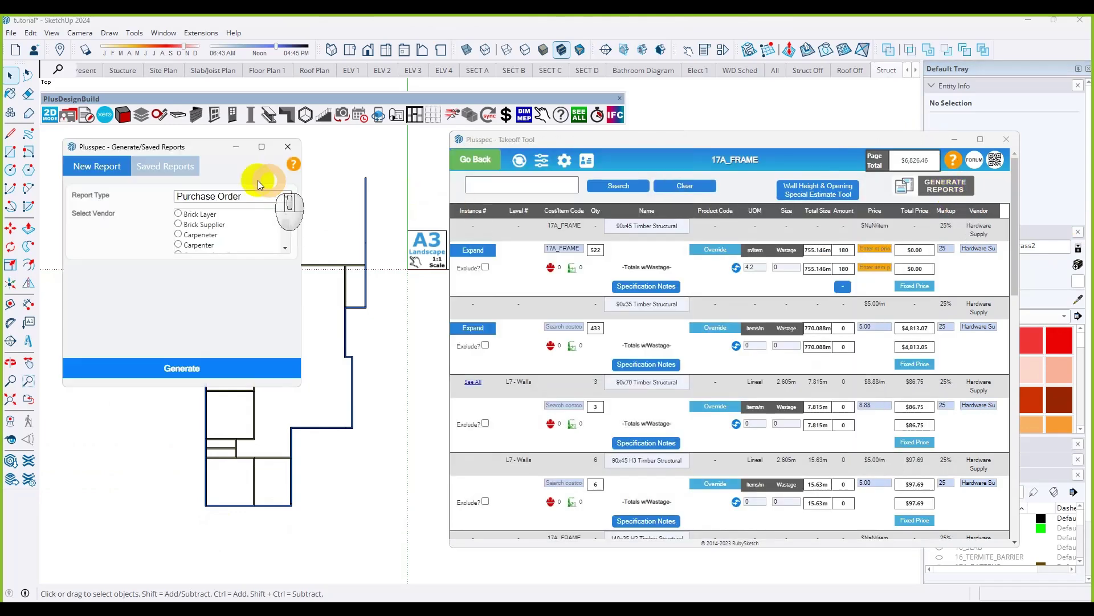
left_click(178, 245)
left_click(183, 270)
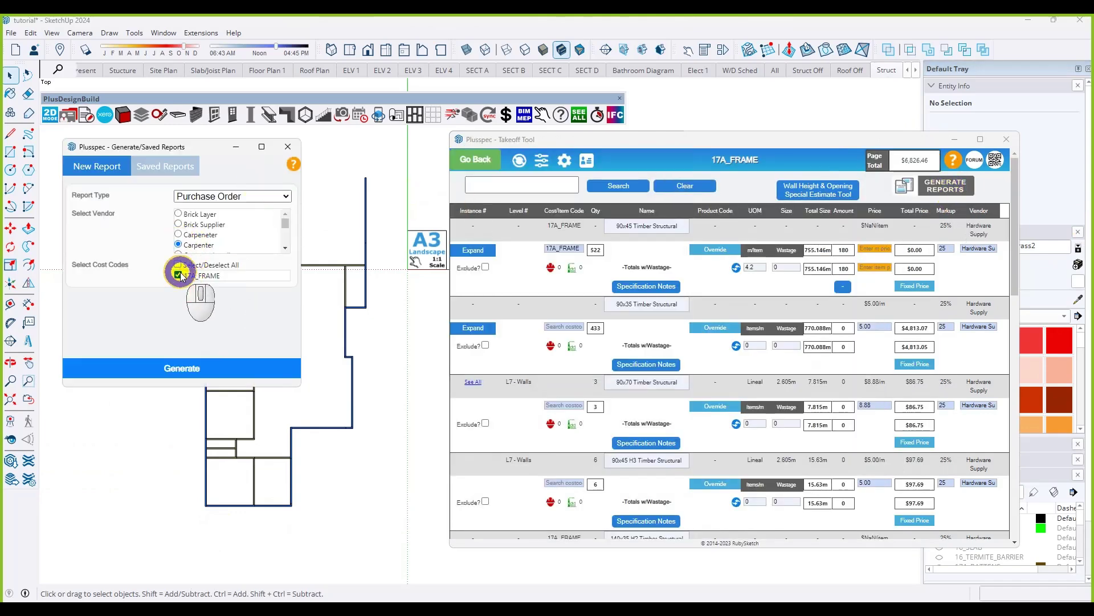
left_click(188, 368)
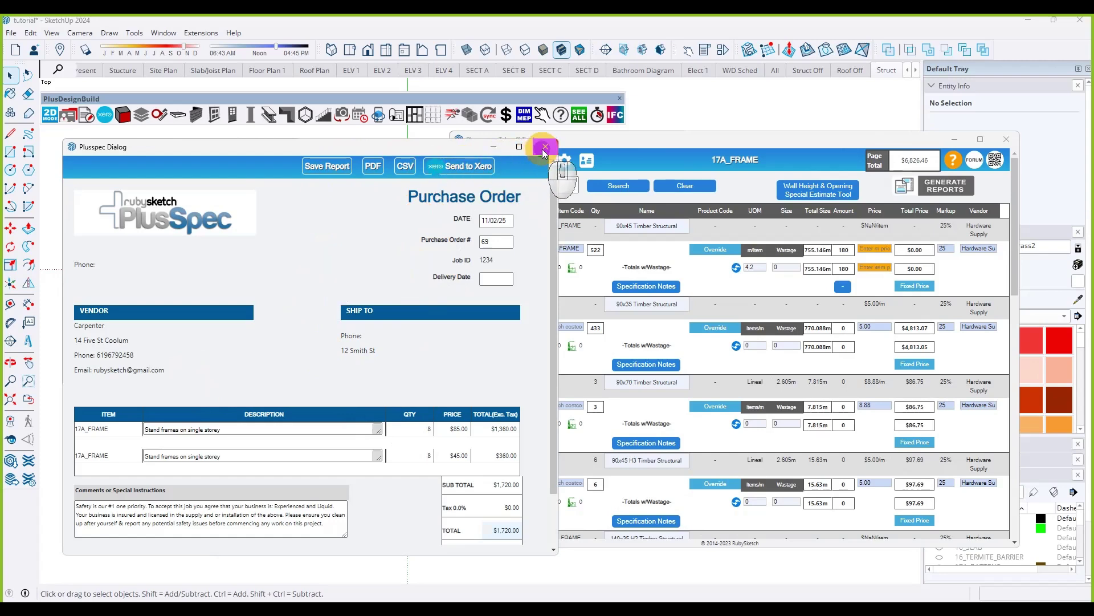
left_click_drag(412, 153, 764, 154)
left_click(899, 147)
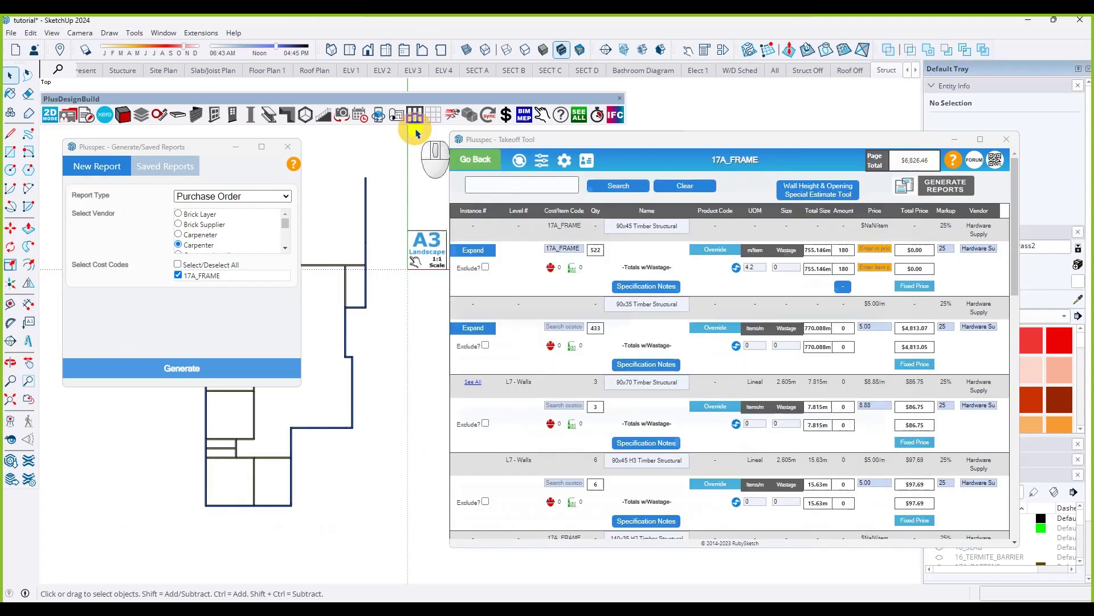
left_click(295, 148)
Show the wall frames in 2D plan view and capture the whole screen into FastStone Editor.
middle_click_drag(299, 240, 302, 342)
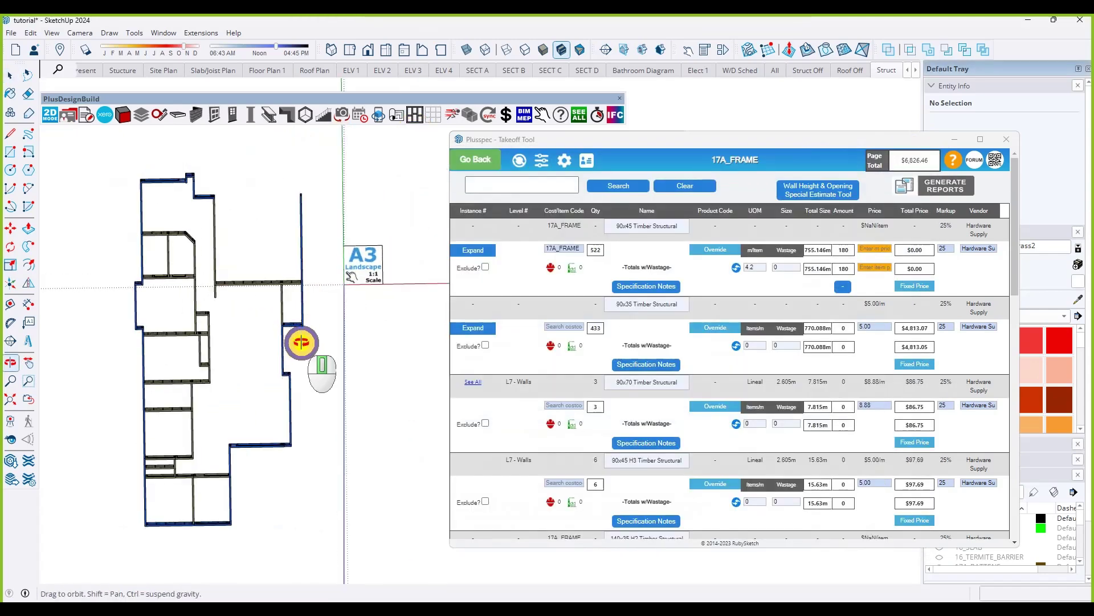
left_click(51, 116)
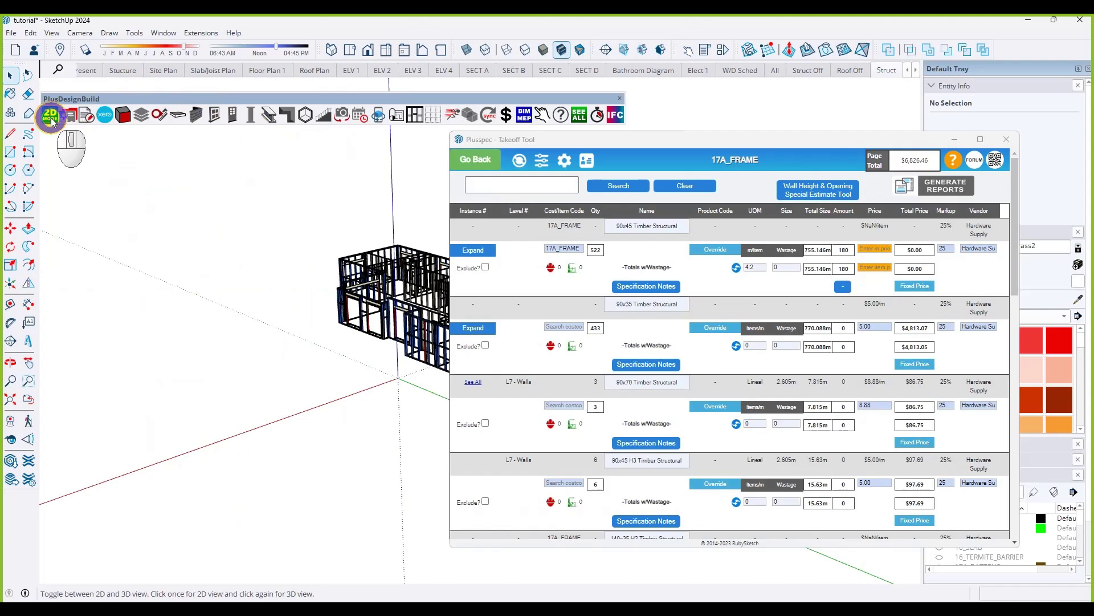
middle_click_drag(305, 334, 223, 215)
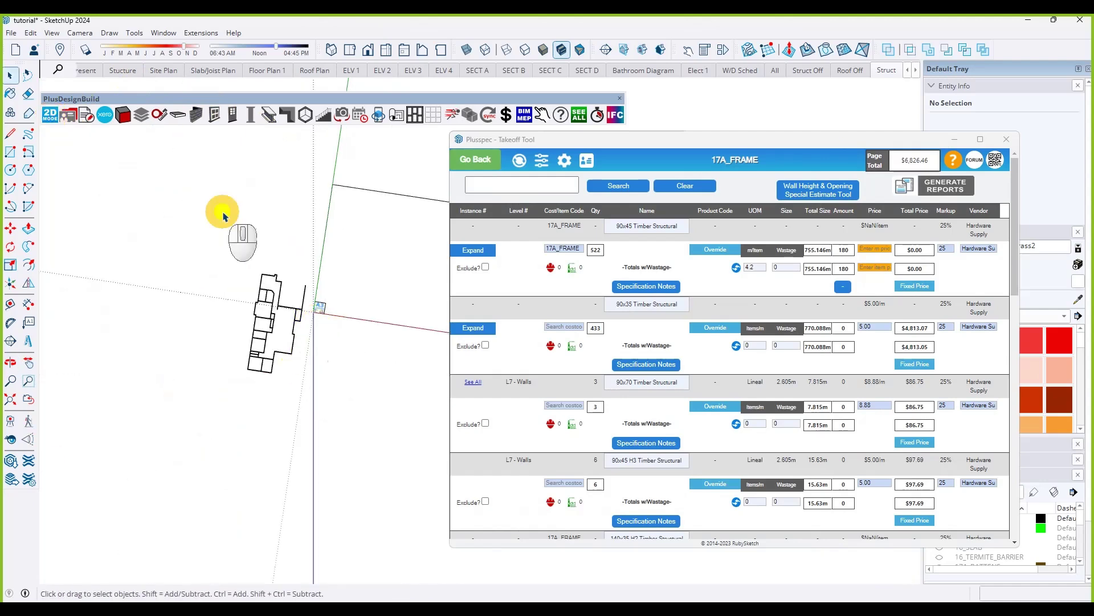
left_click(50, 116)
left_click(51, 116)
scroll(351, 487, "up", 3)
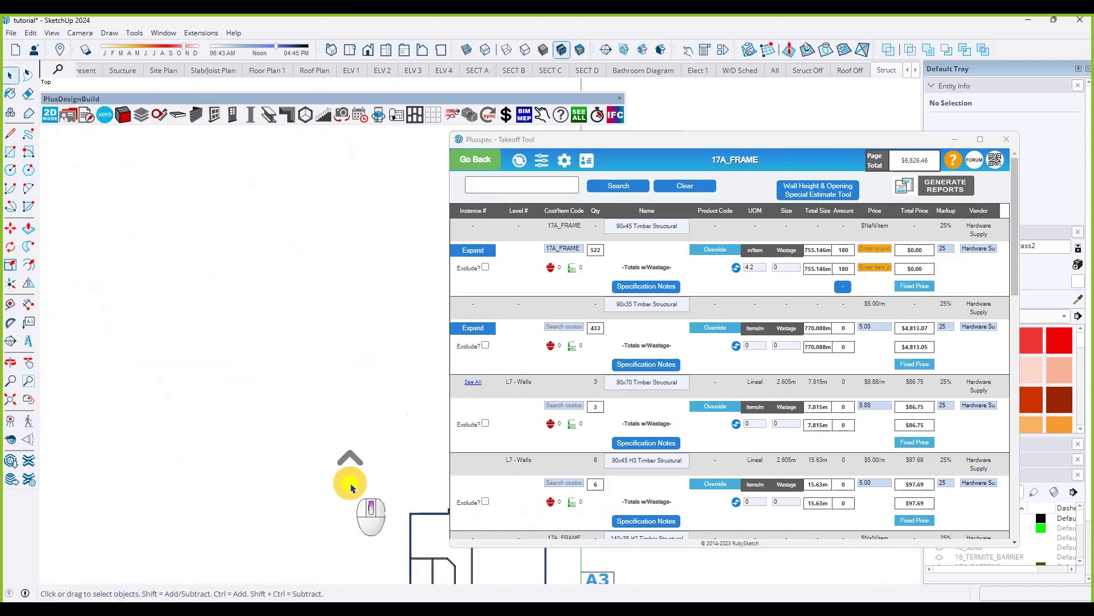
scroll(352, 487, "up", 5)
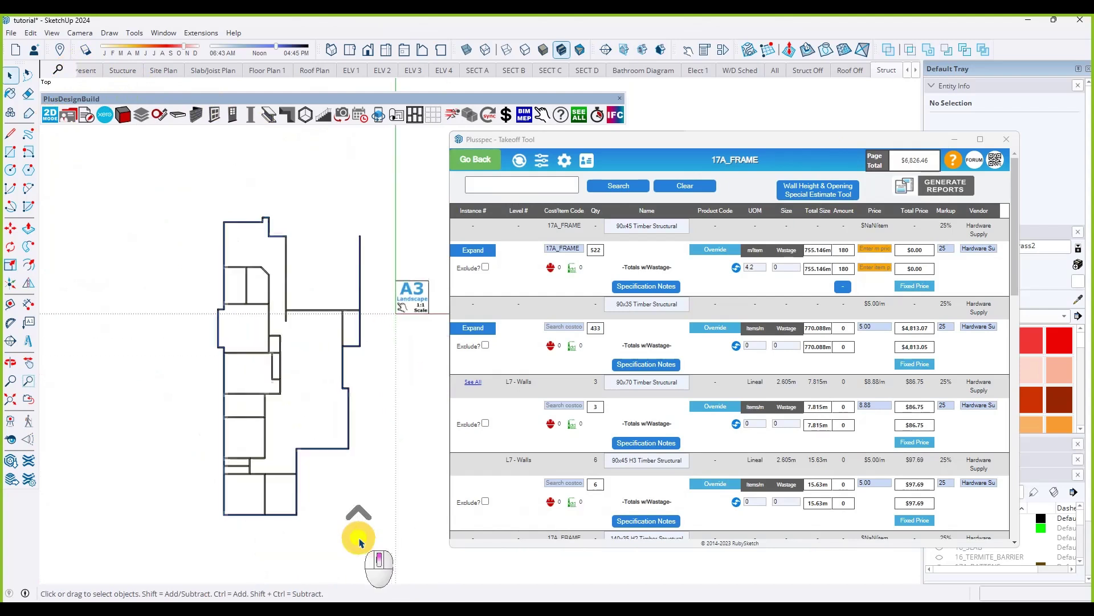
scroll(357, 536, "up", 2)
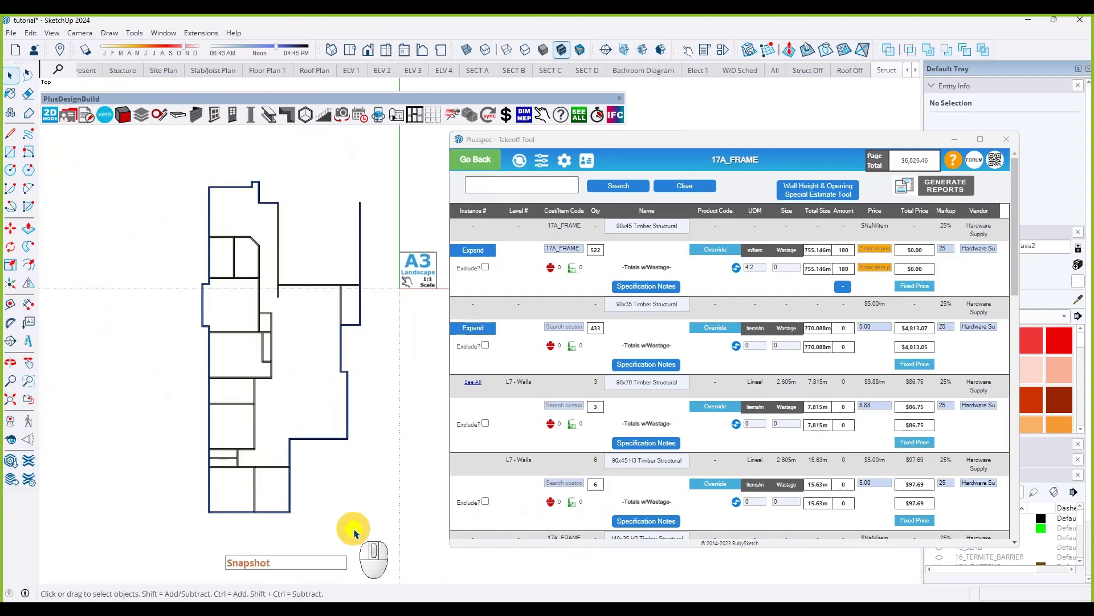
key("Print")
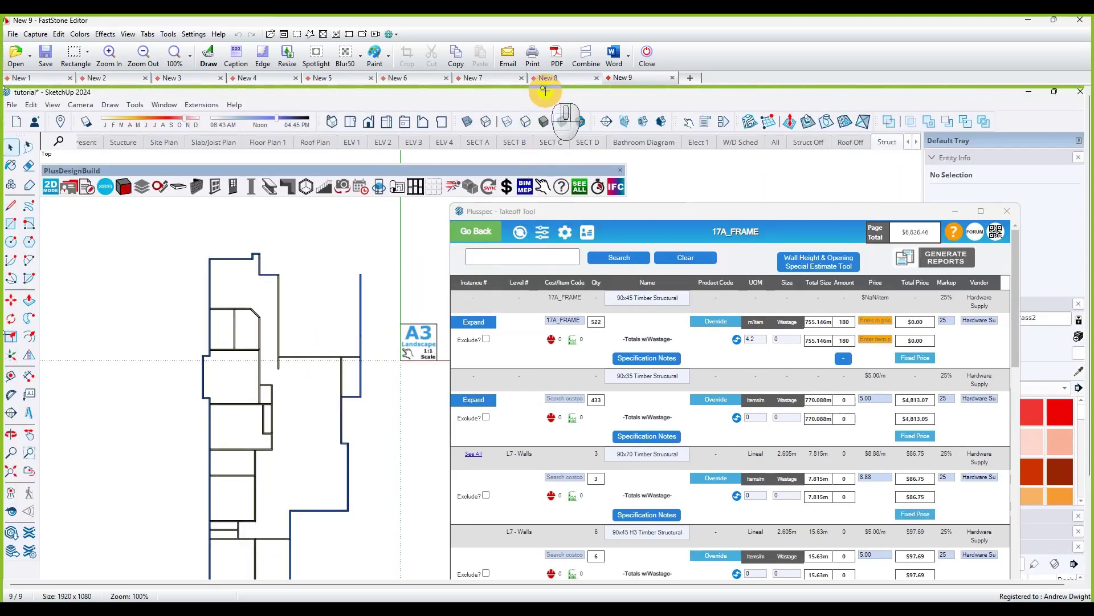
Crop the screenshot's top and left sides close to the floor plan, leaving it 1594 x 812 pixels.
left_click_drag(545, 85, 495, 237)
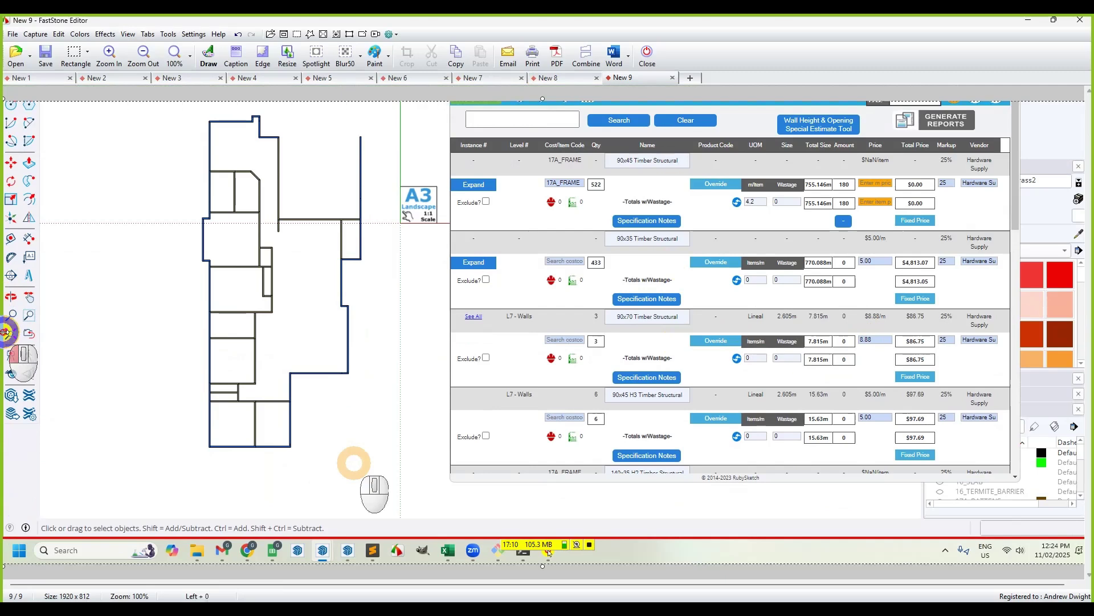
left_click_drag(4, 337, 188, 326)
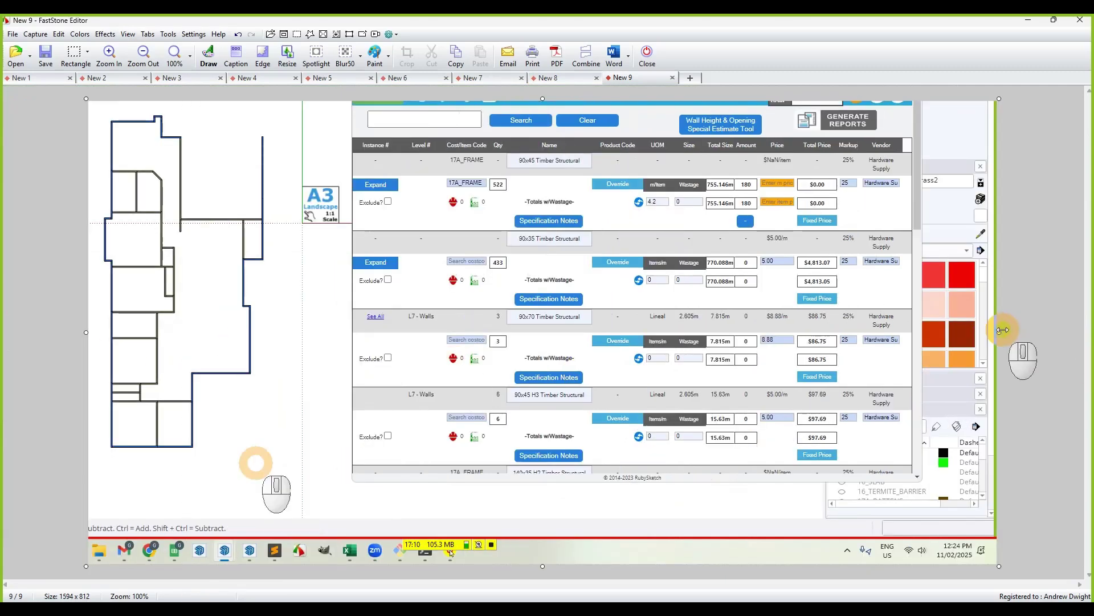
left_click_drag(999, 332, 277, 314)
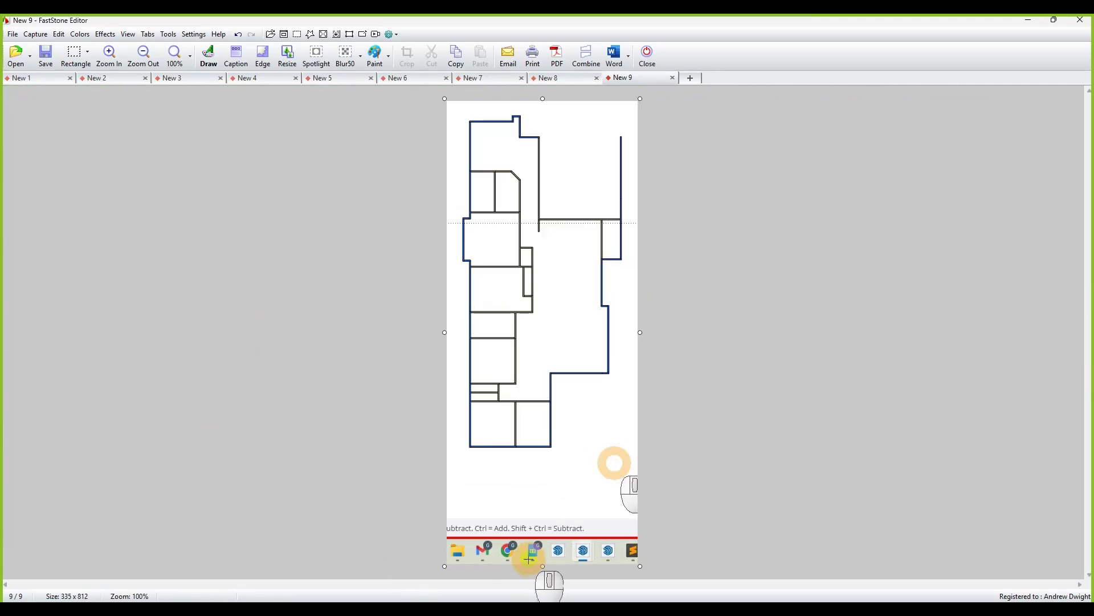
left_click_drag(541, 565, 557, 464)
key("ctrl+z")
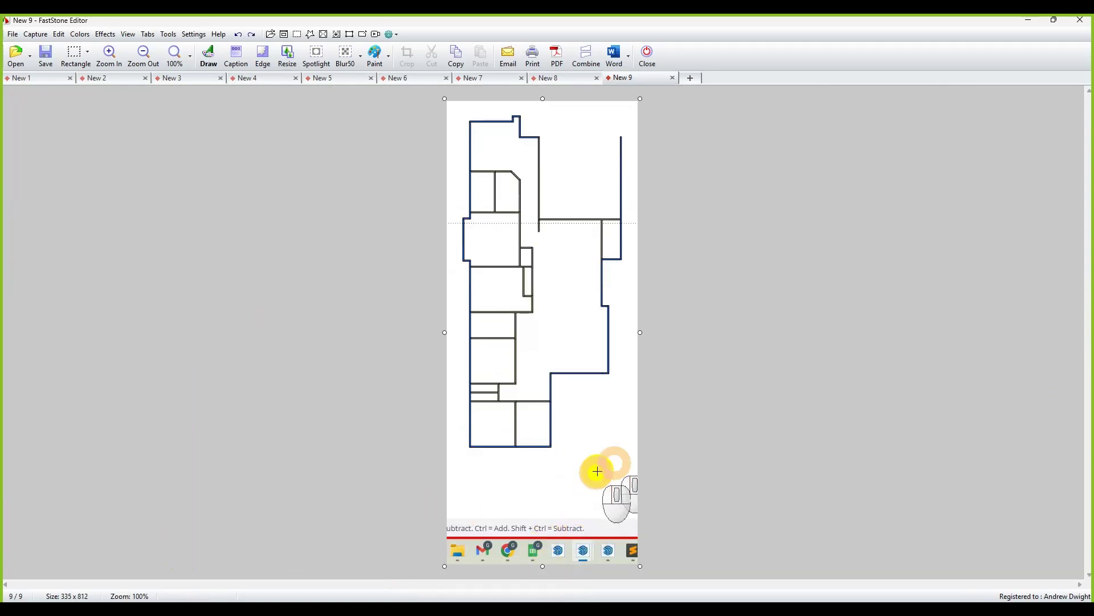
key("ctrl+z")
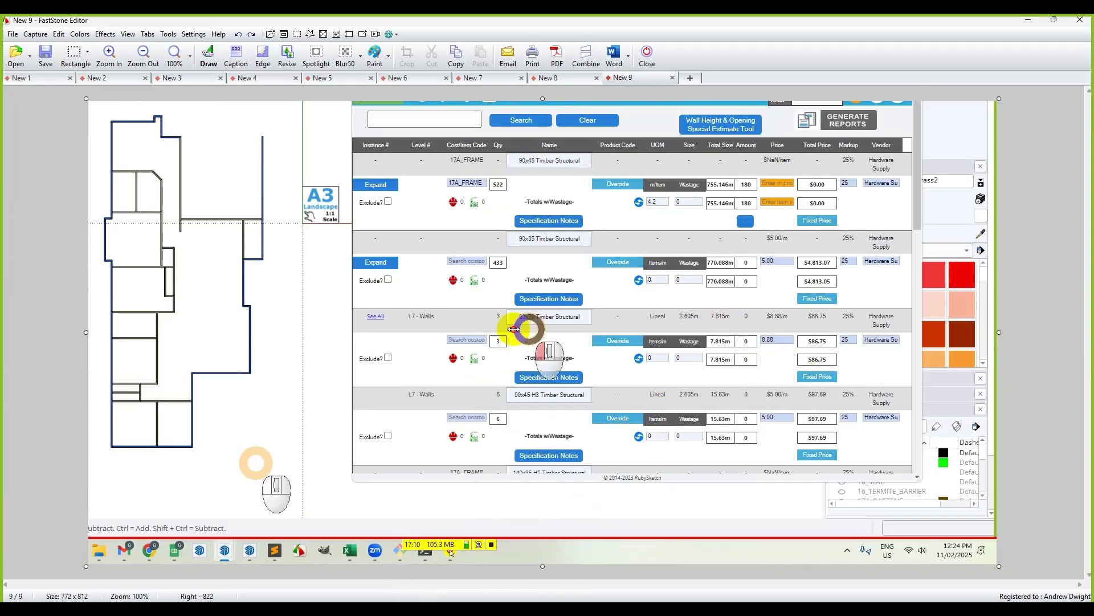
Crop the screenshot's right side just past the floor plan, to 372 x 812 pixels.
left_click_drag(514, 329, 301, 326)
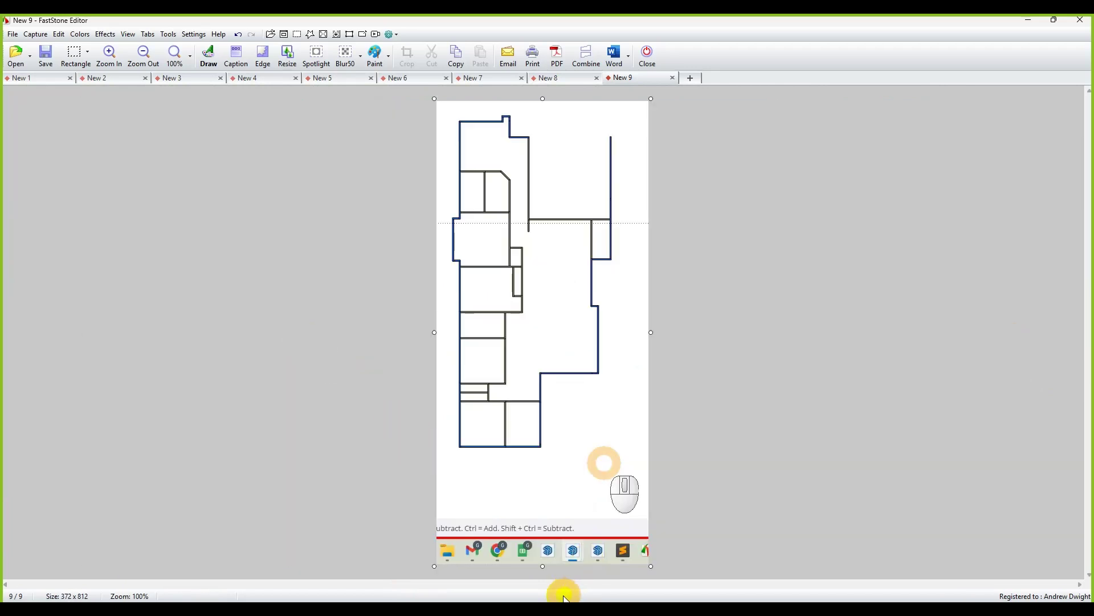
left_click_drag(558, 568, 553, 459)
left_click_drag(647, 332, 663, 333)
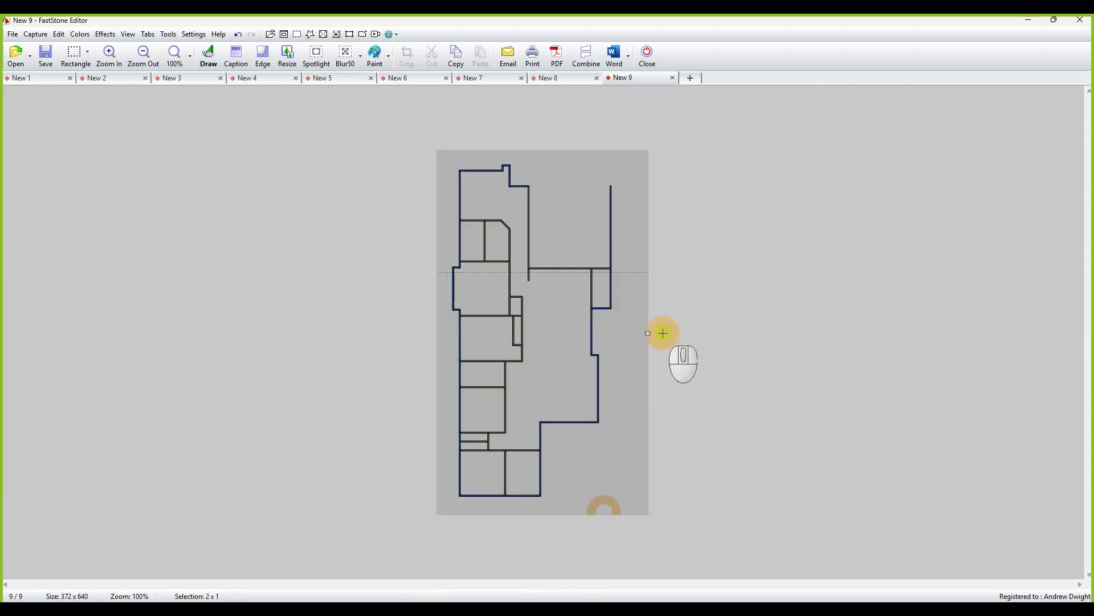
key("ctrl+z")
key("ctrl+z")
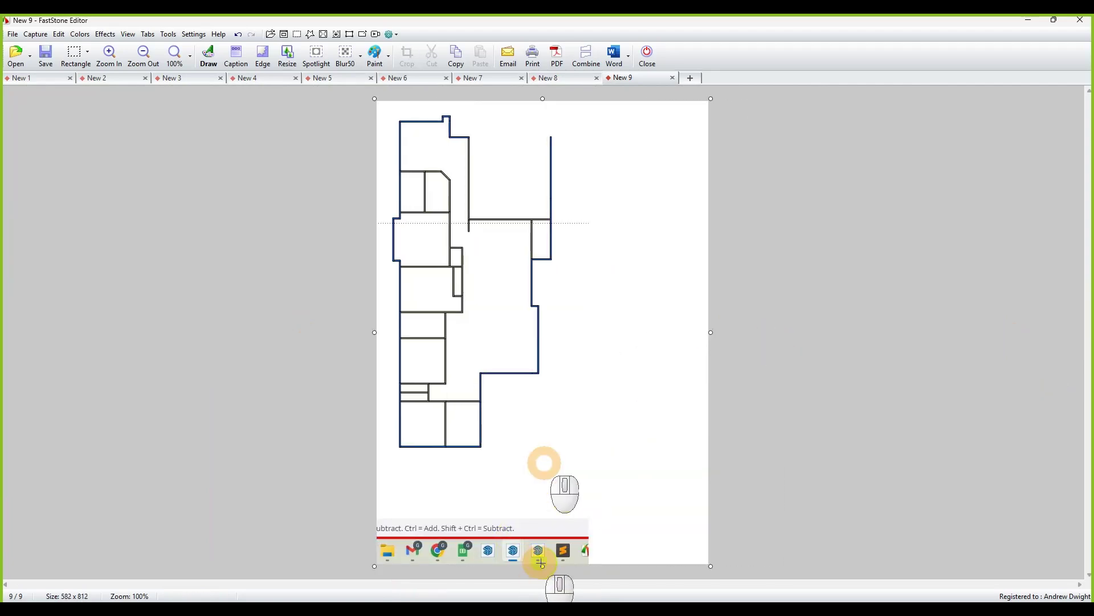
Crop the image just below the floor plan and extend the blank canvas beside the plan, to 809 x 634 pixels.
left_click_drag(544, 565, 546, 461)
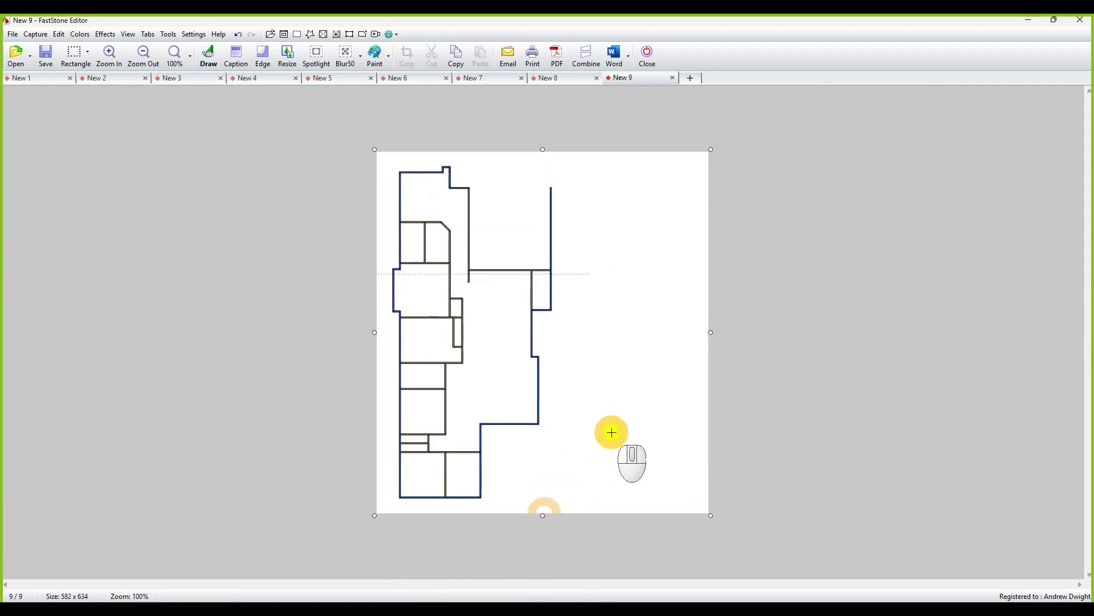
left_click_drag(710, 333, 838, 334)
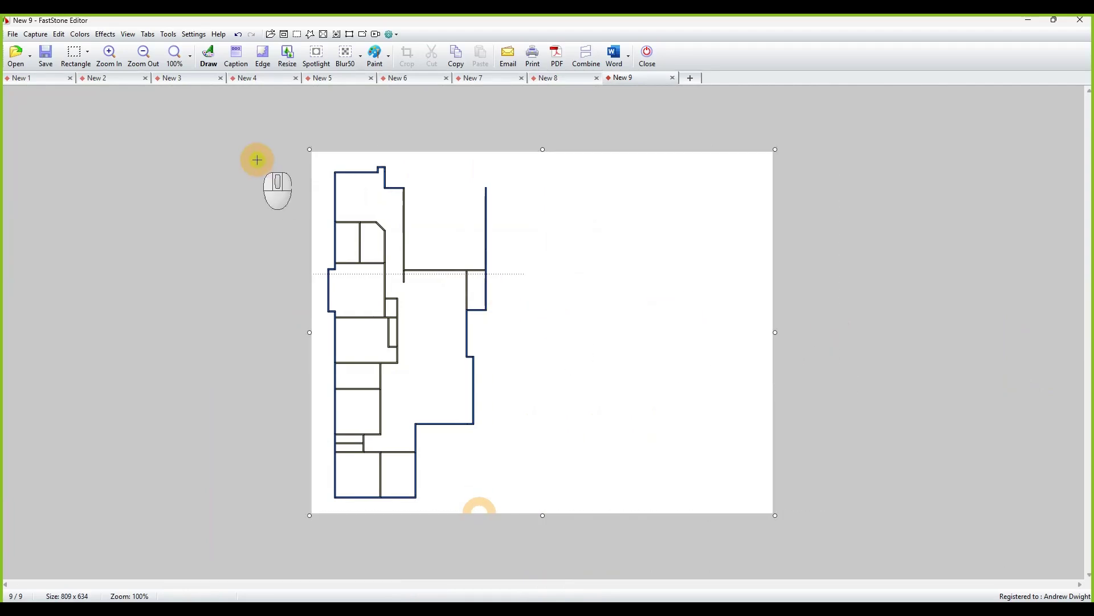
Return to SketchUp, orbit to a 3D view of the wall frames and capture that area into FastStone Editor.
left_click(694, 76)
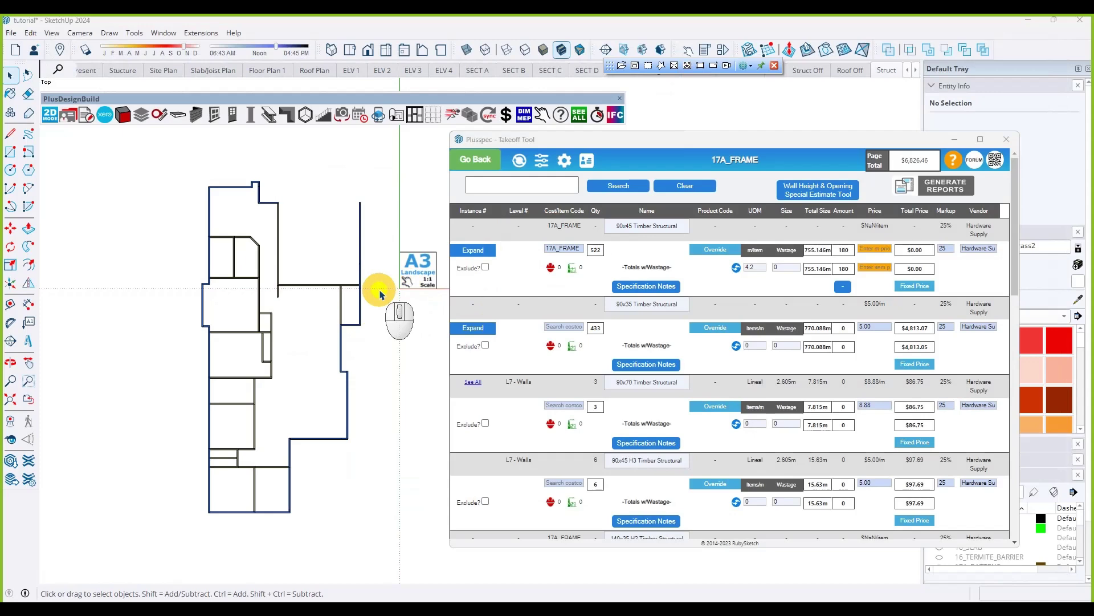
middle_click_drag(264, 420, 311, 463)
left_click_drag(556, 148, 751, 149)
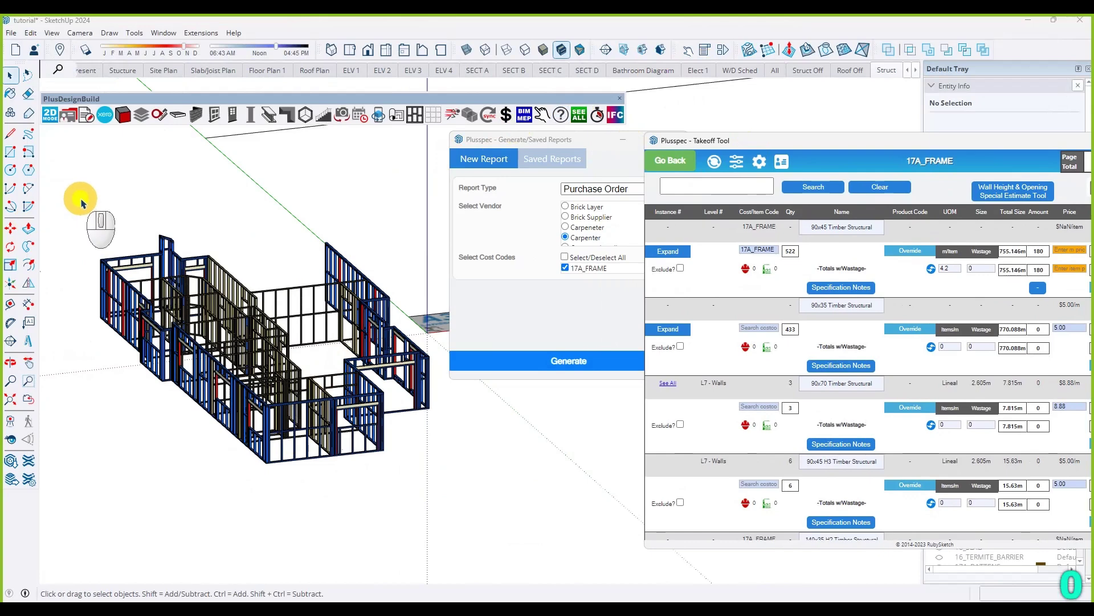
key("Print")
left_click_drag(77, 199, 437, 488)
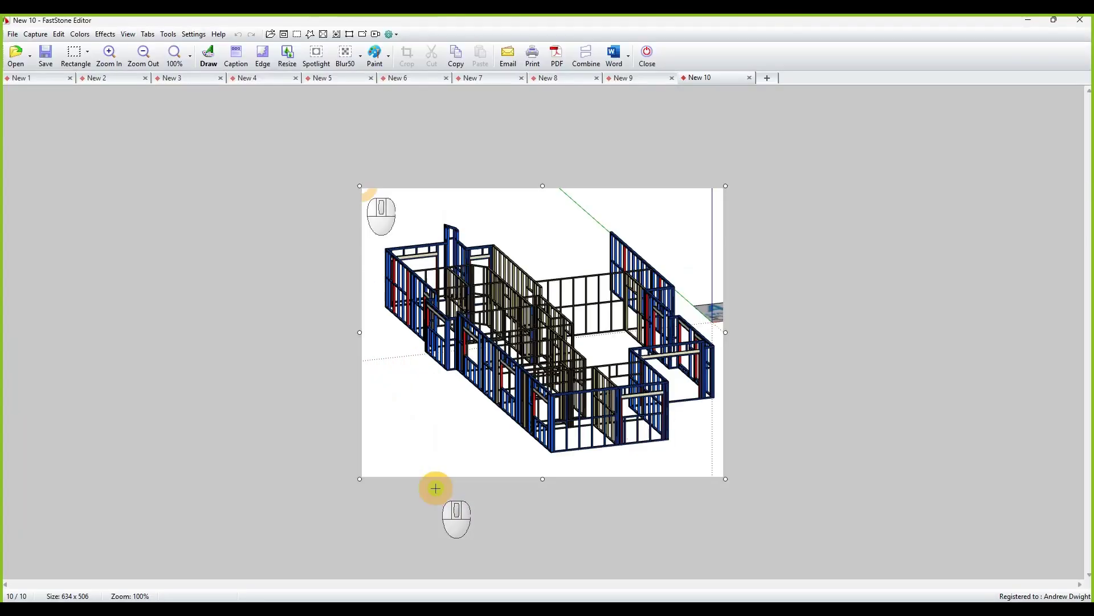
Copy the 3D frame capture into the floor plan image, then scale and place it in the blank area beside the plan.
key("ctrl+c")
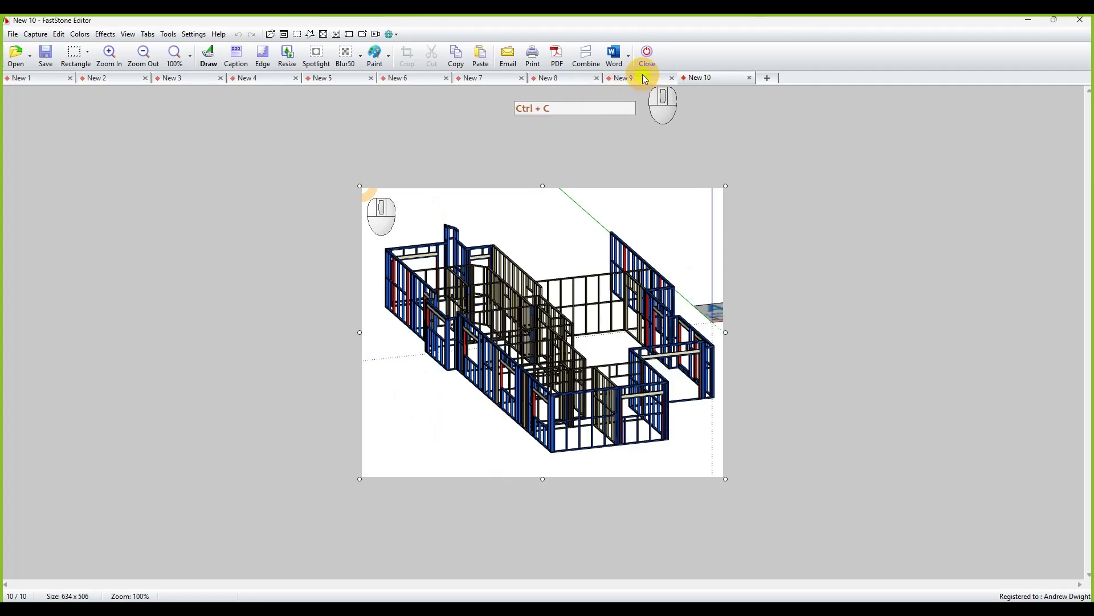
left_click(642, 79)
key("ctrl+v")
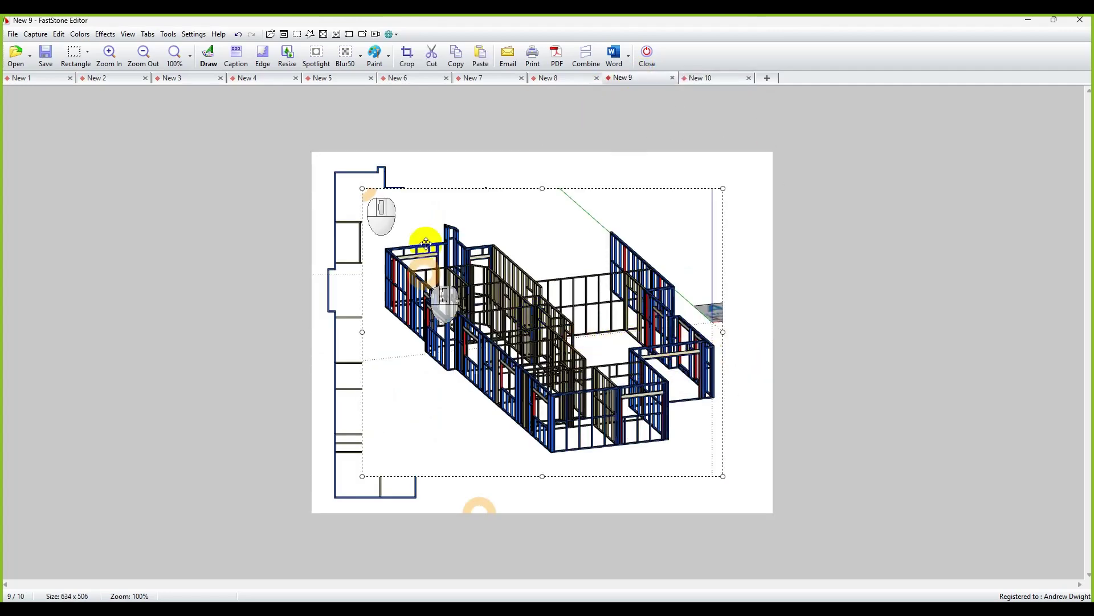
left_click_drag(363, 191, 491, 306)
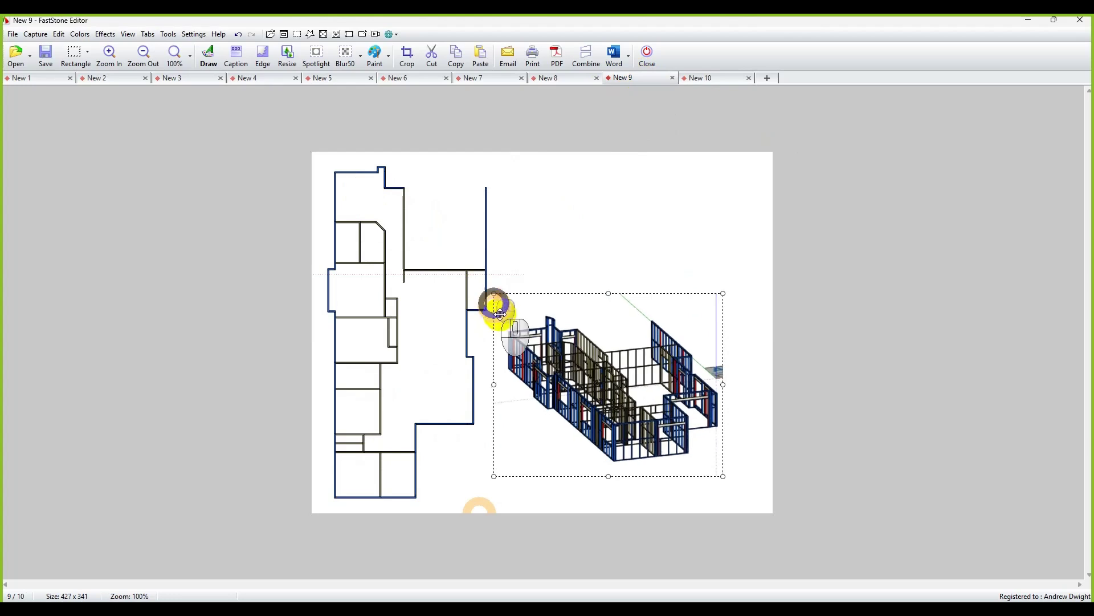
left_click_drag(536, 353, 562, 285)
left_click_drag(737, 397, 757, 414)
left_click_drag(558, 321, 551, 308)
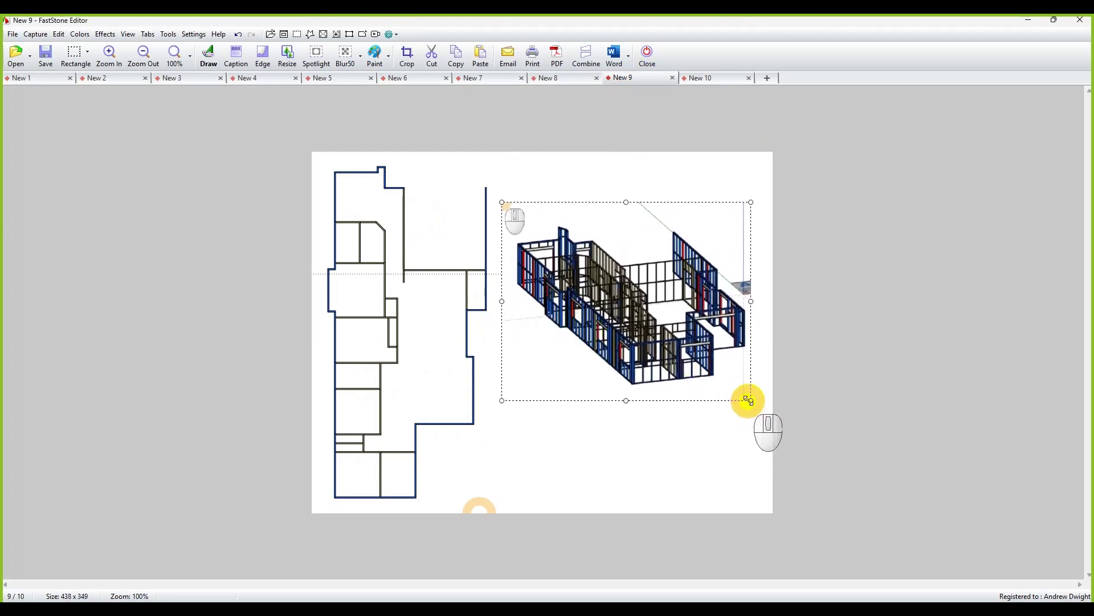
left_click_drag(750, 400, 767, 433)
left_click(825, 411)
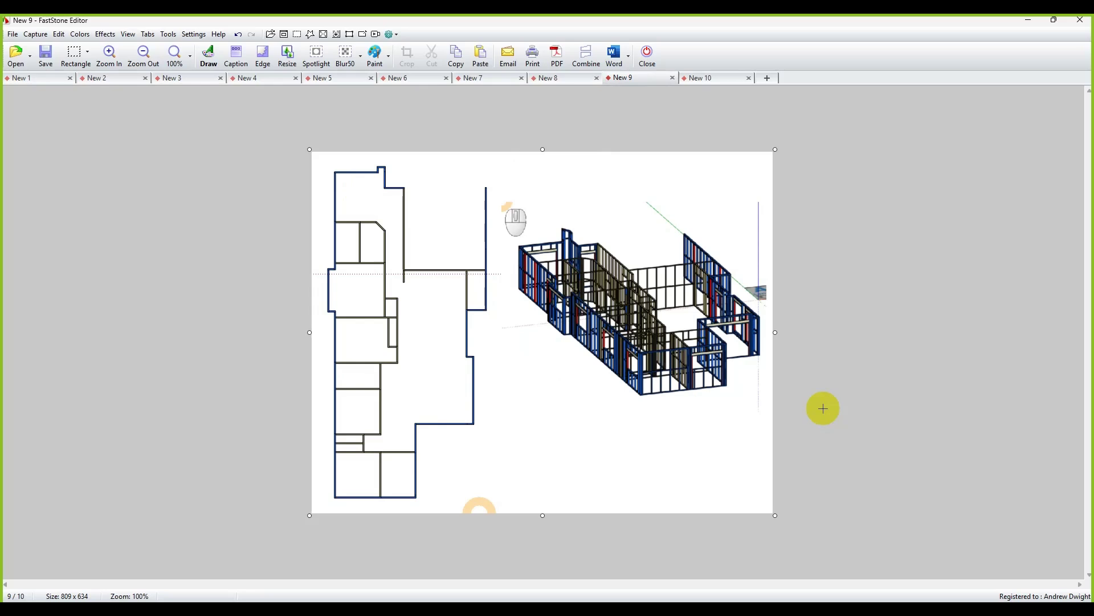
left_click(759, 439)
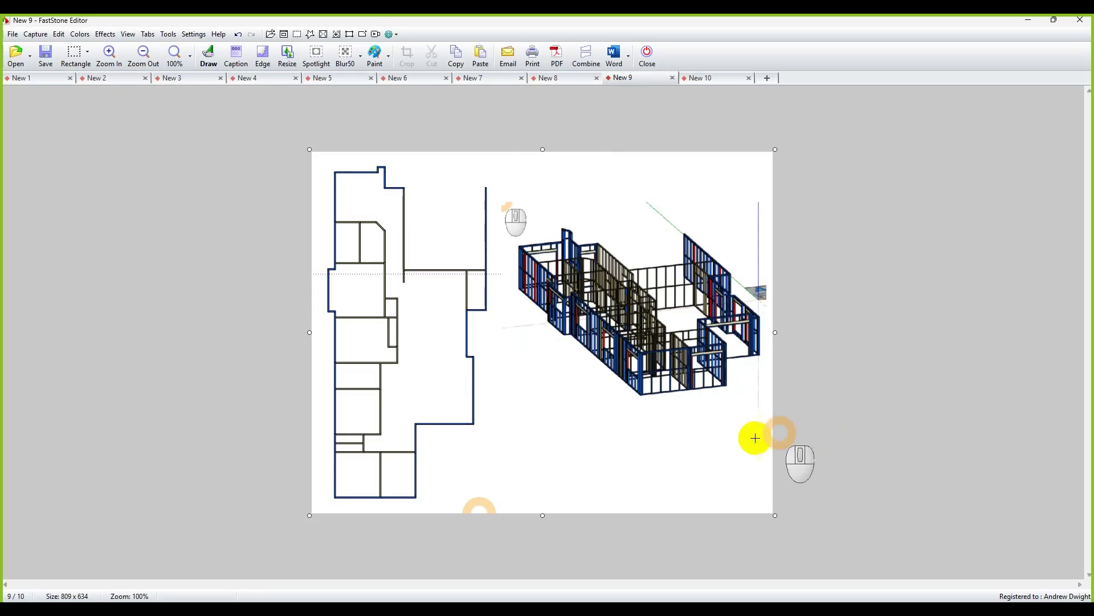
Switch back to the tutorial model in SketchUp and move the Takeoff Tool window fully into view.
mouse_move(346, 599)
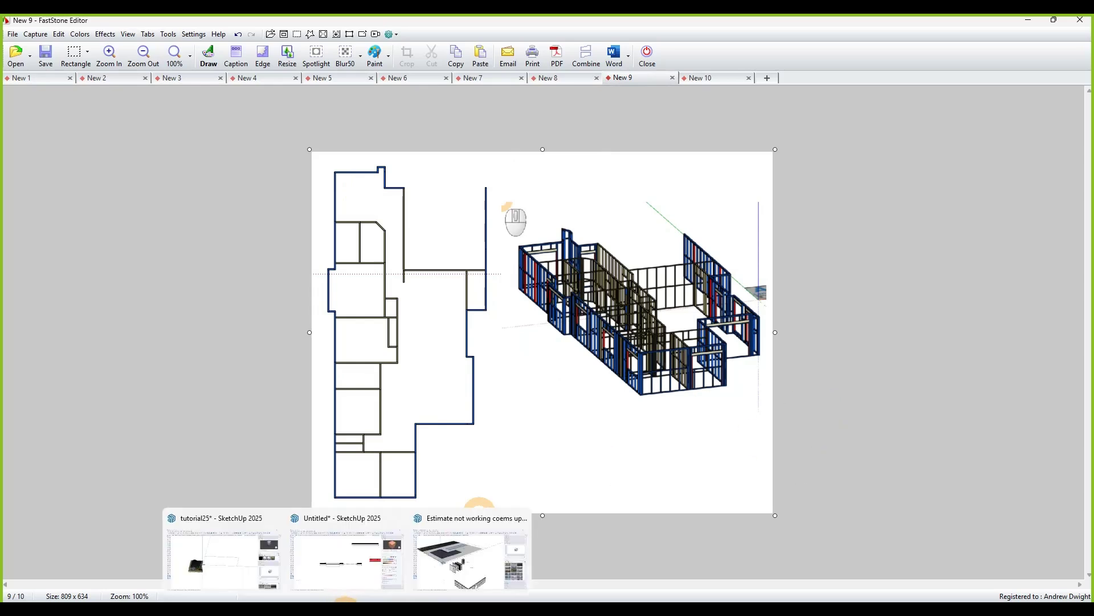
left_click(342, 567)
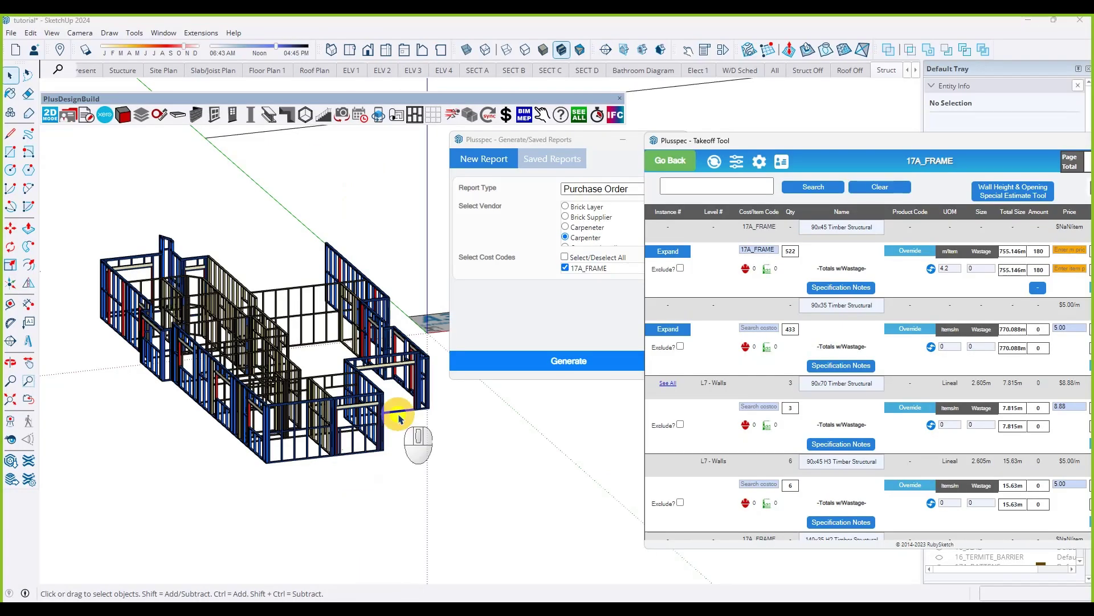
left_click_drag(740, 143, 321, 162)
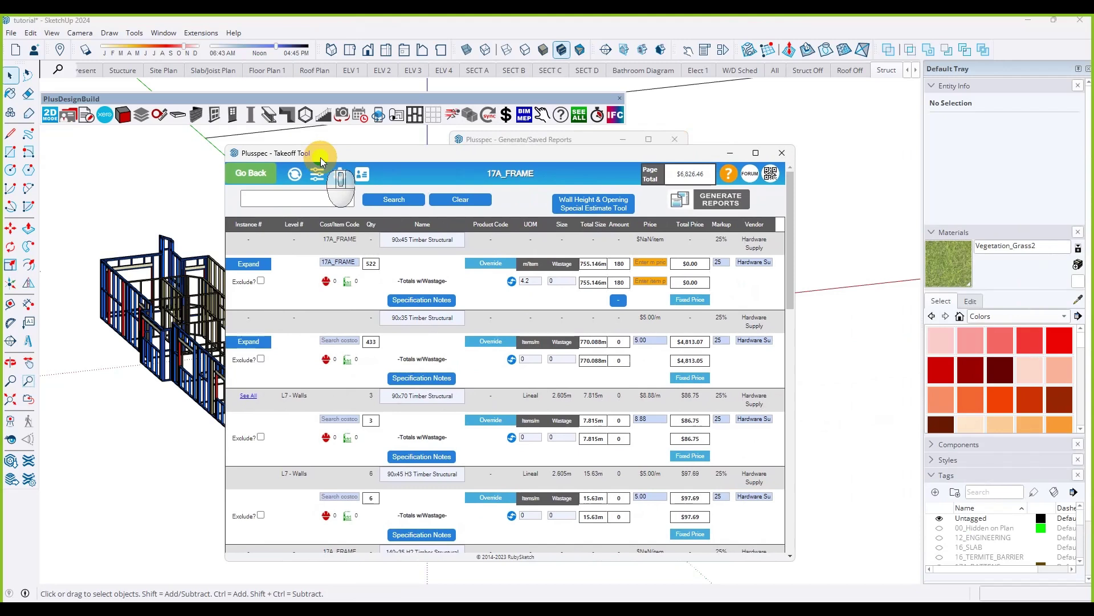